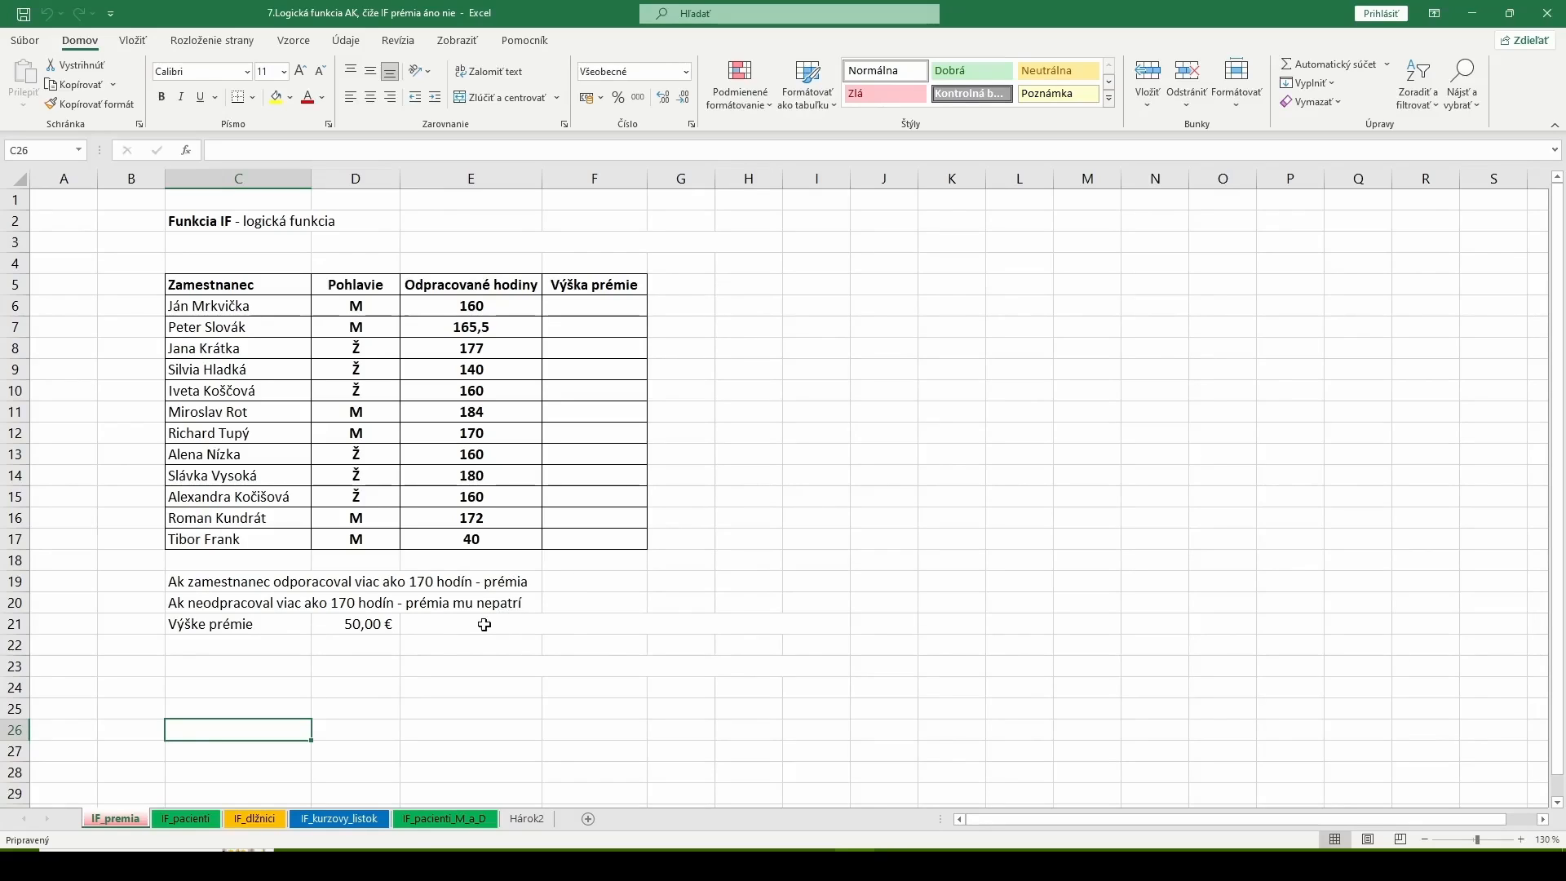
Correct the misspelled verb in the premium rule in C19 to "odpracoval".
{"action": "left_click", "coordinate": [176, 580]}
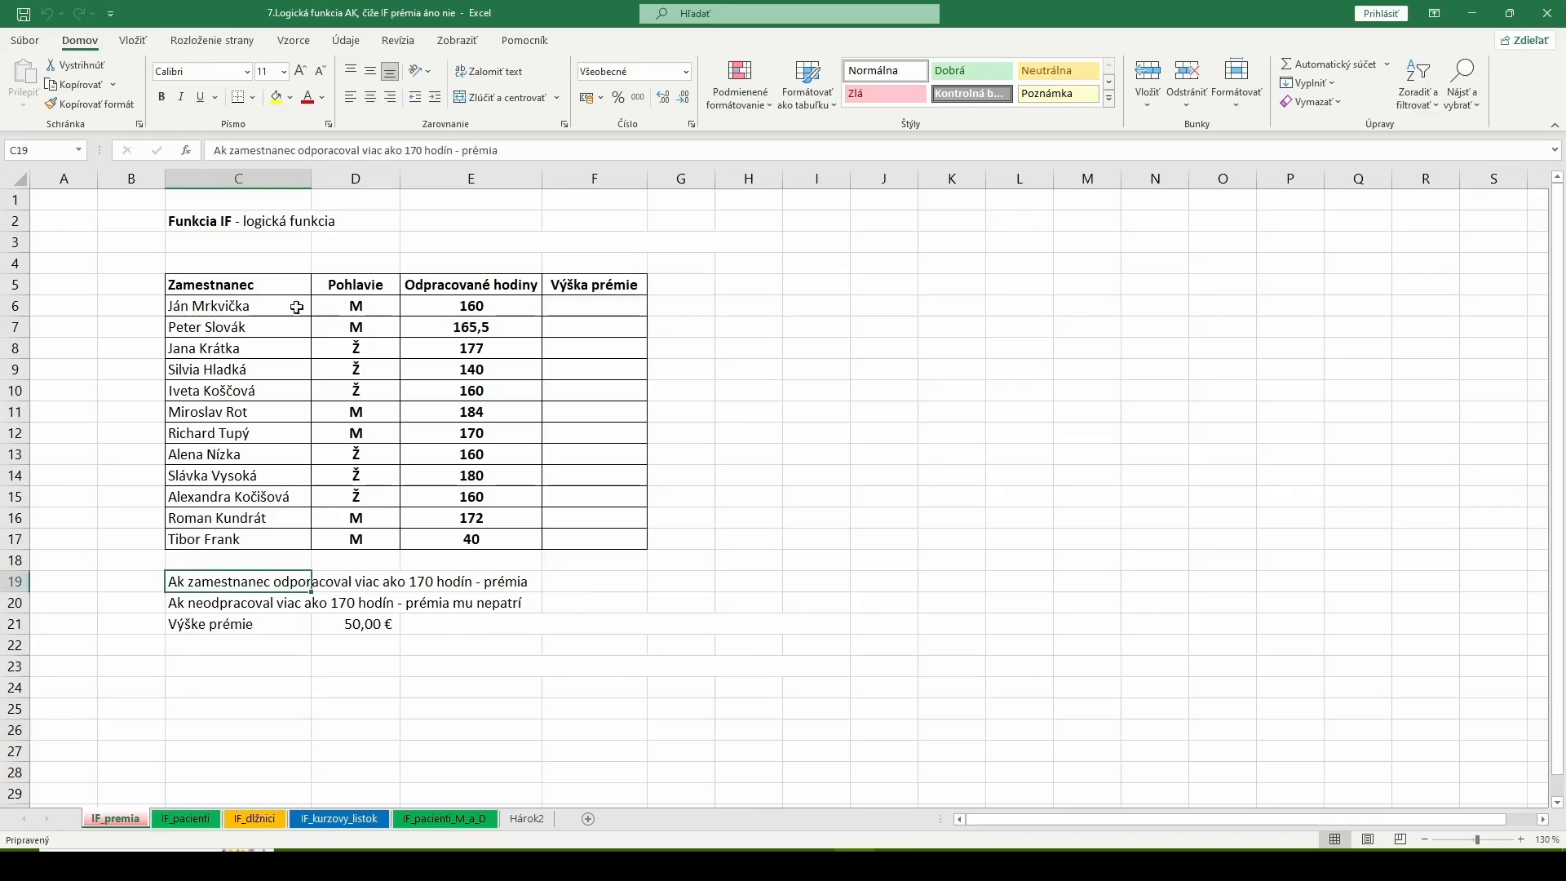
{"action": "left_click", "coordinate": [322, 149]}
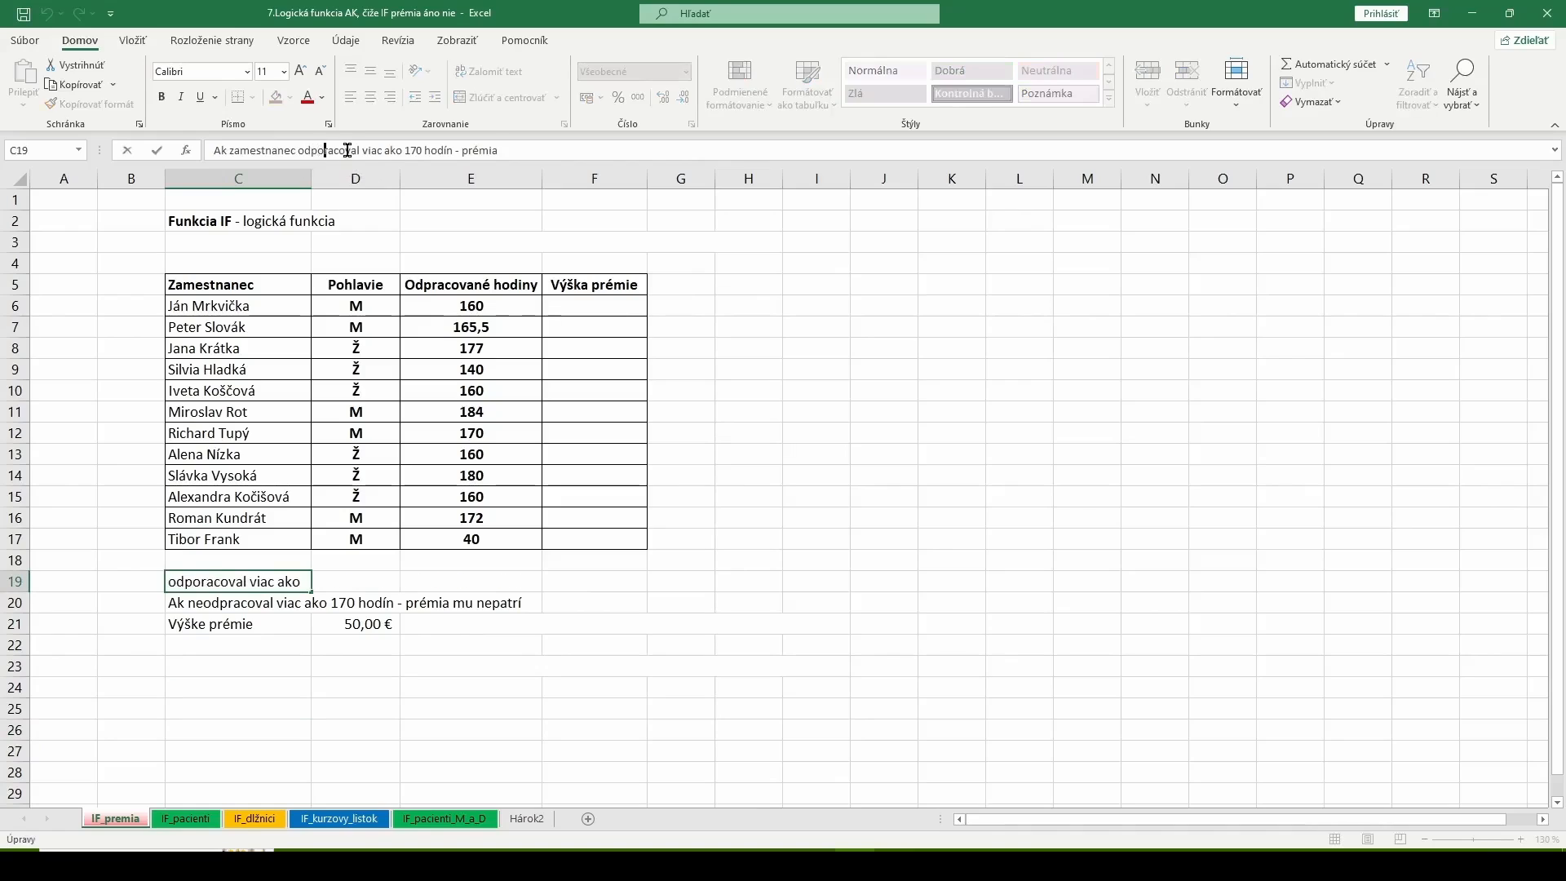
{"action": "left_click", "coordinate": [355, 149]}
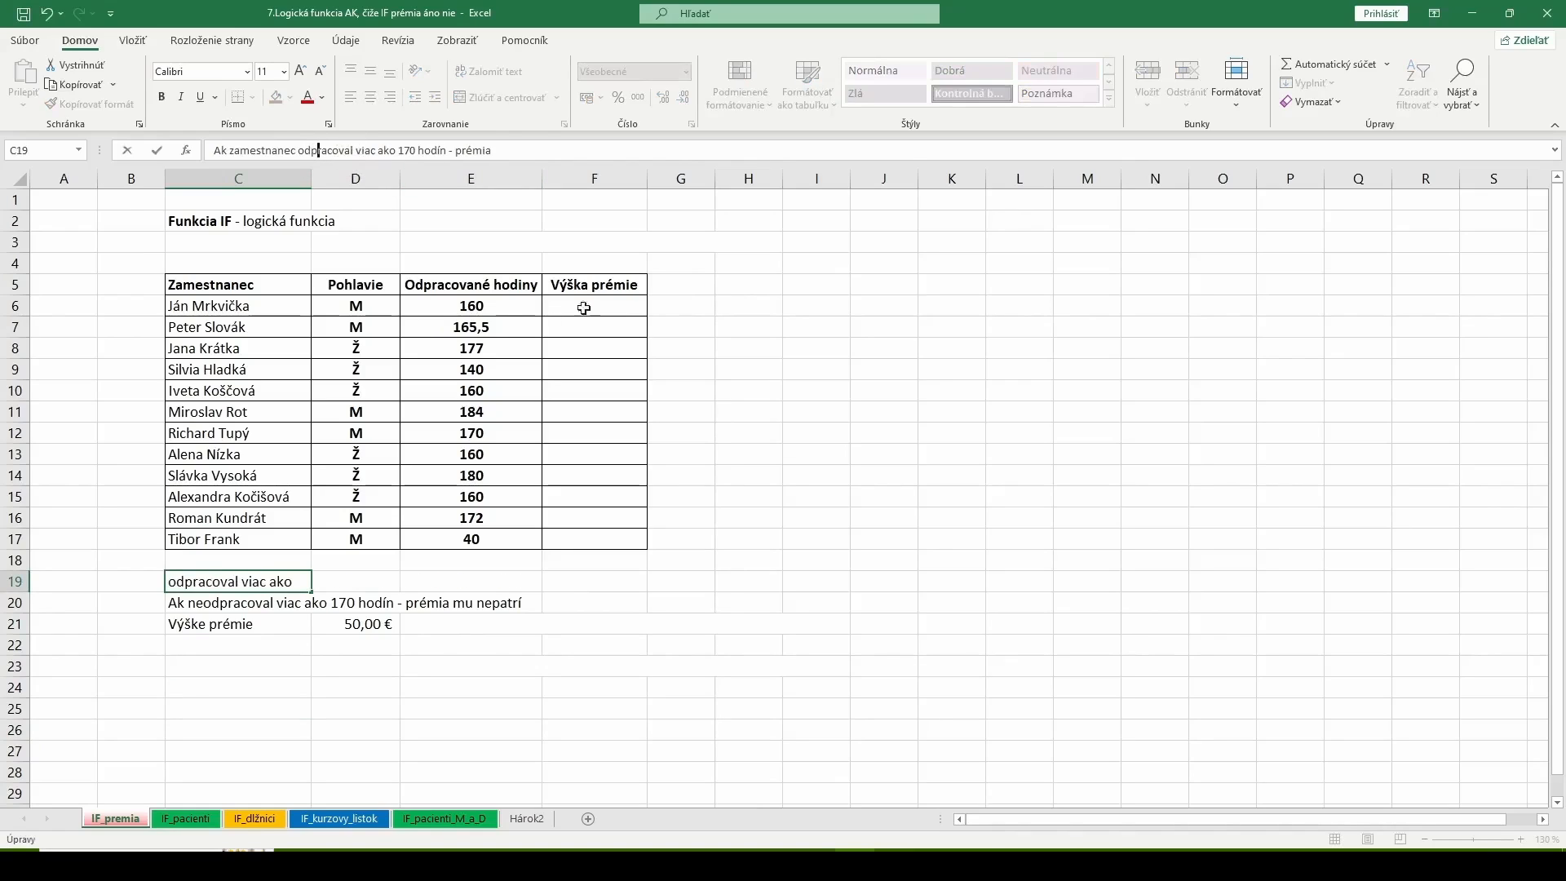
{"action": "left_click", "coordinate": [608, 704]}
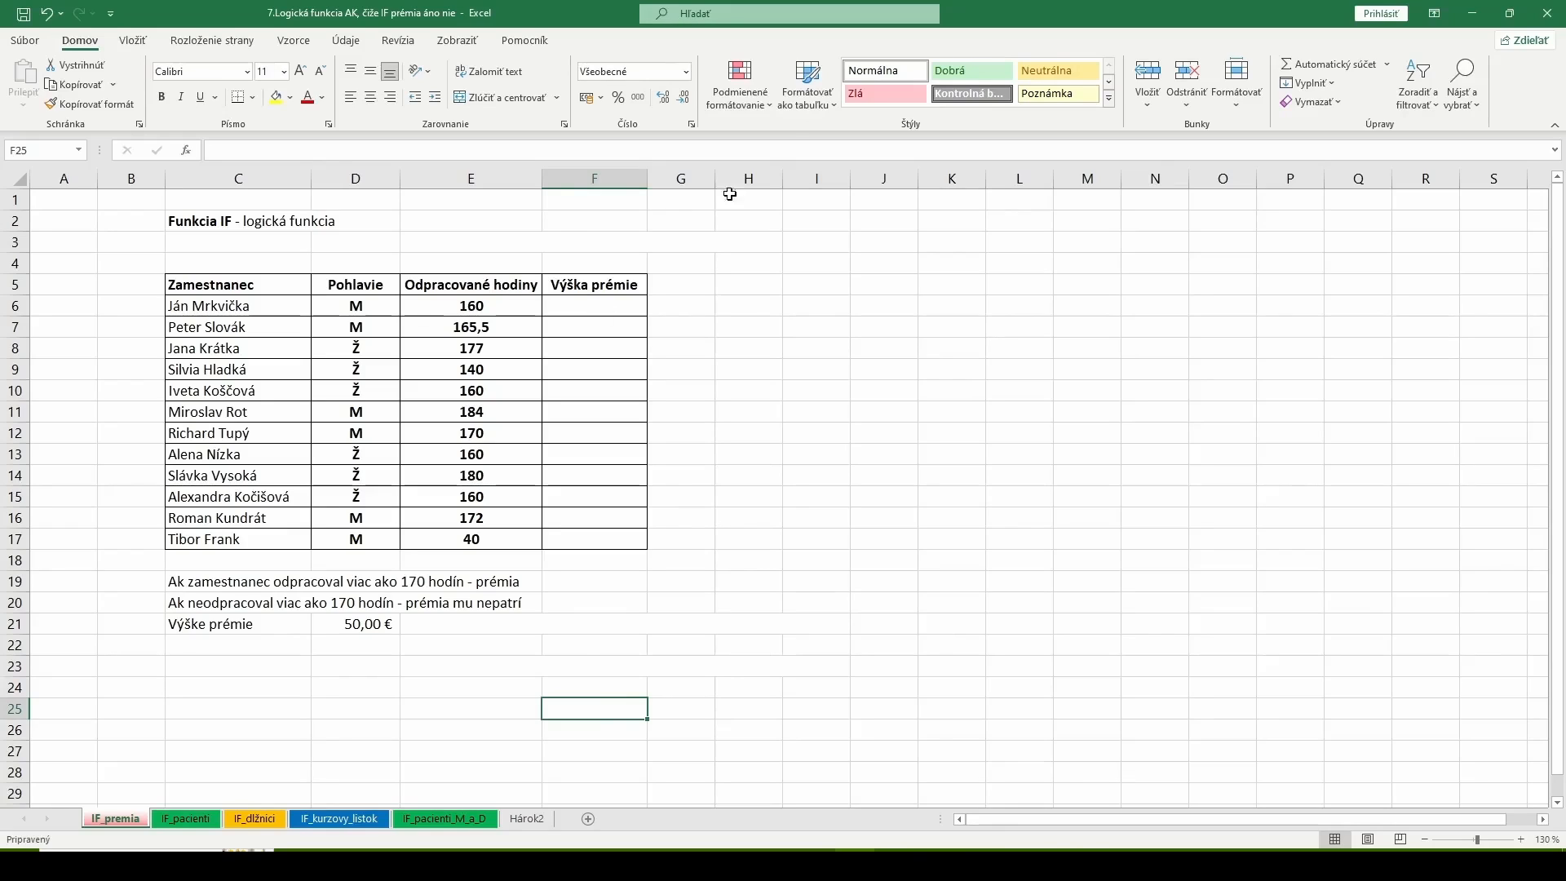
Insert the IF function from the Logické category into F6, the first cell of the Výška prémie column.
{"action": "left_click", "coordinate": [575, 304]}
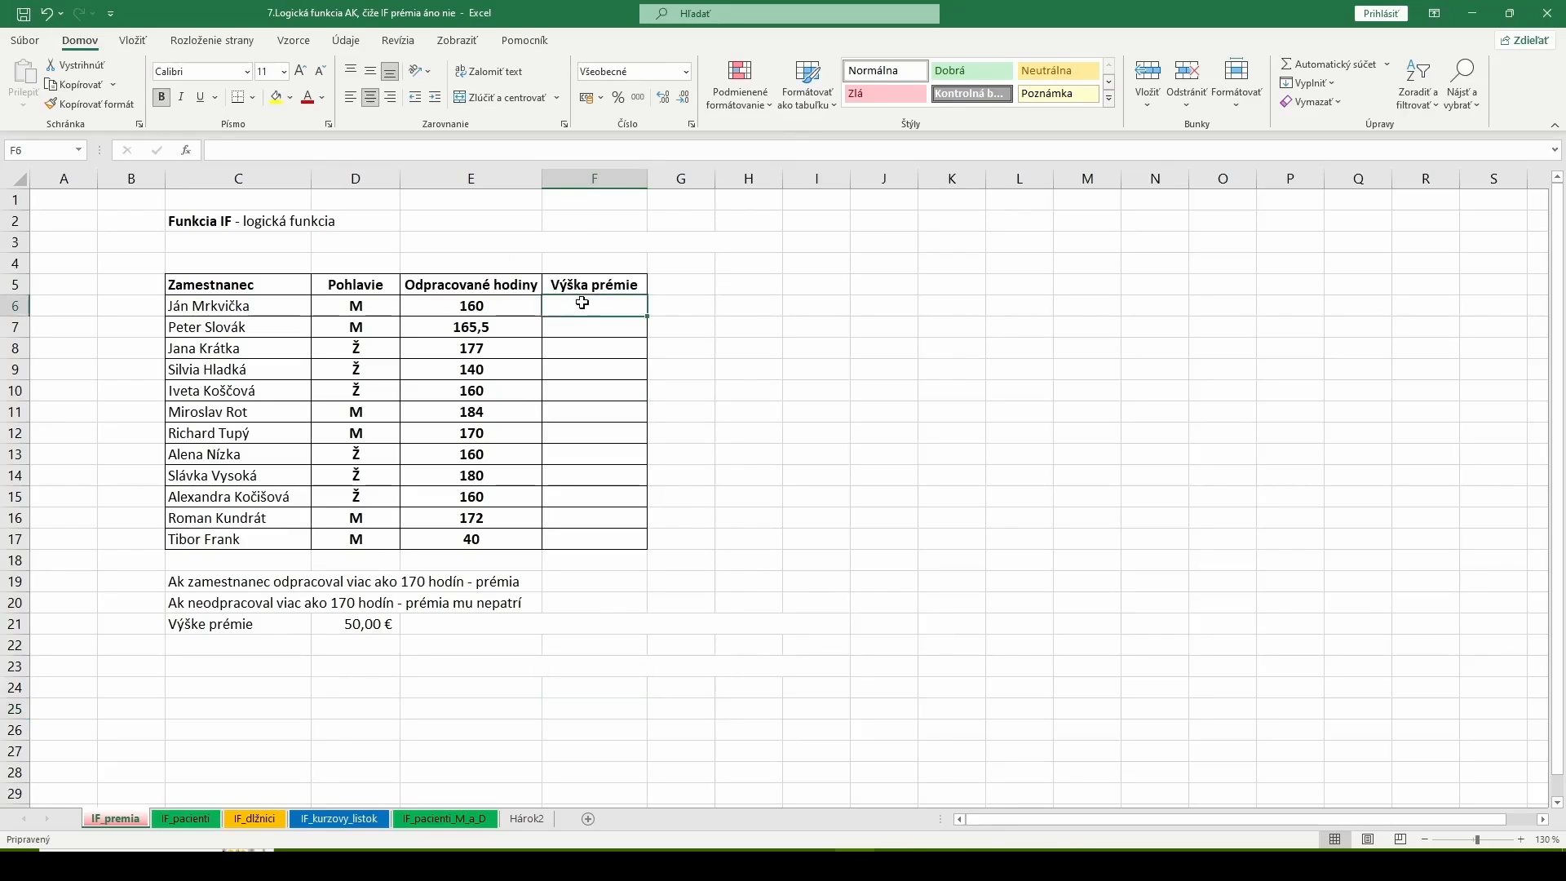
{"action": "left_click", "coordinate": [187, 155]}
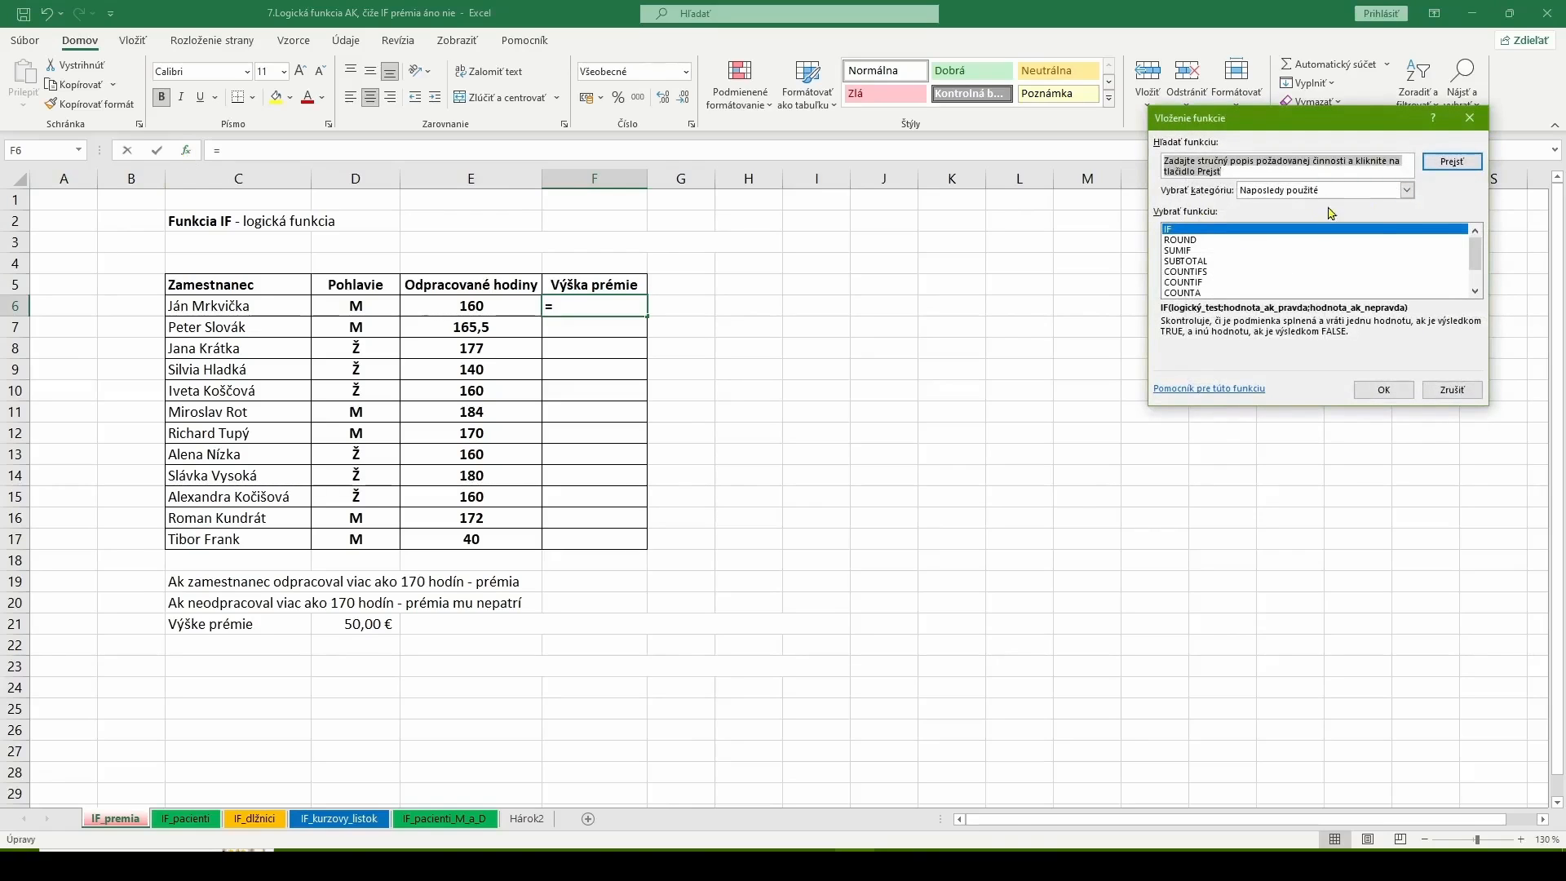
{"action": "left_click", "coordinate": [1407, 190]}
{"action": "left_click", "coordinate": [1263, 304]}
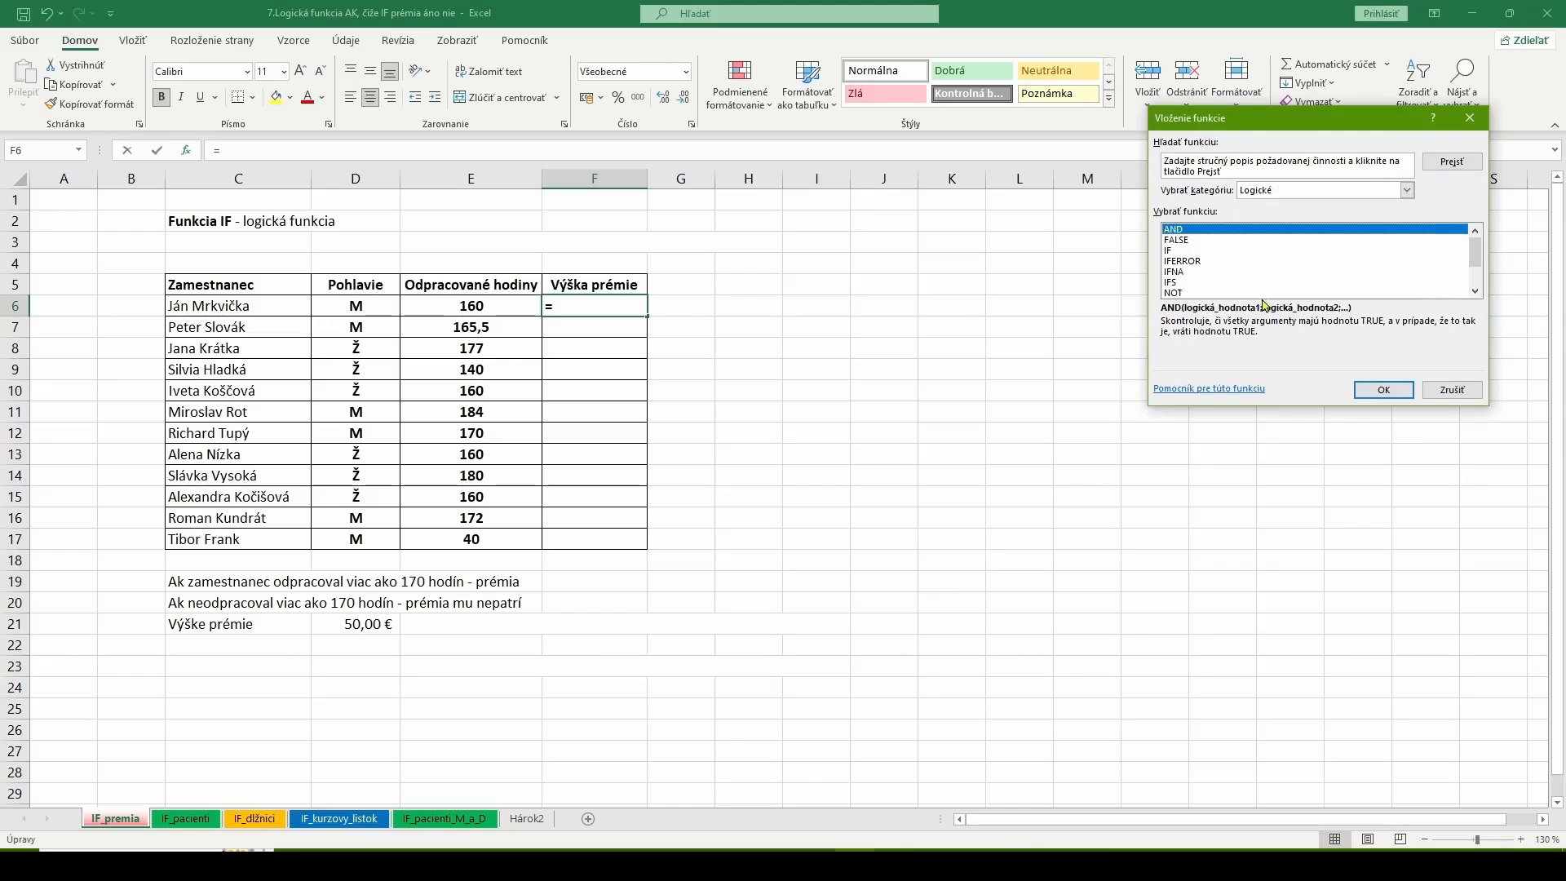
{"action": "left_click", "coordinate": [1172, 258]}
{"action": "left_click", "coordinate": [1384, 390]}
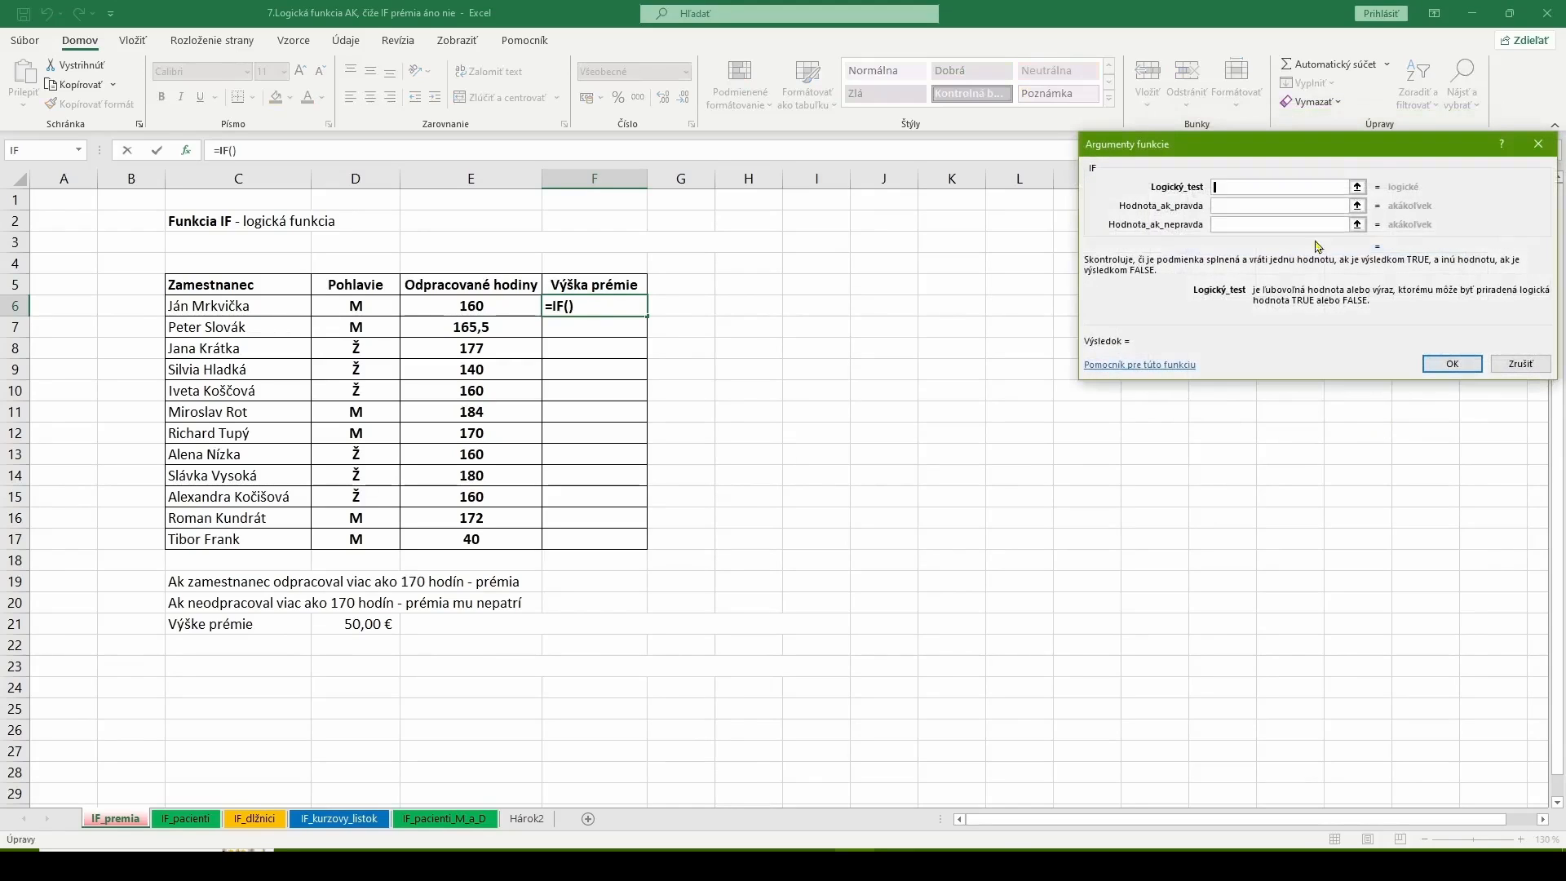
Set the IF function's logical test to E6>=170.
{"action": "left_click_drag", "start_coordinate": [1378, 149], "coordinate": [1013, 182]}
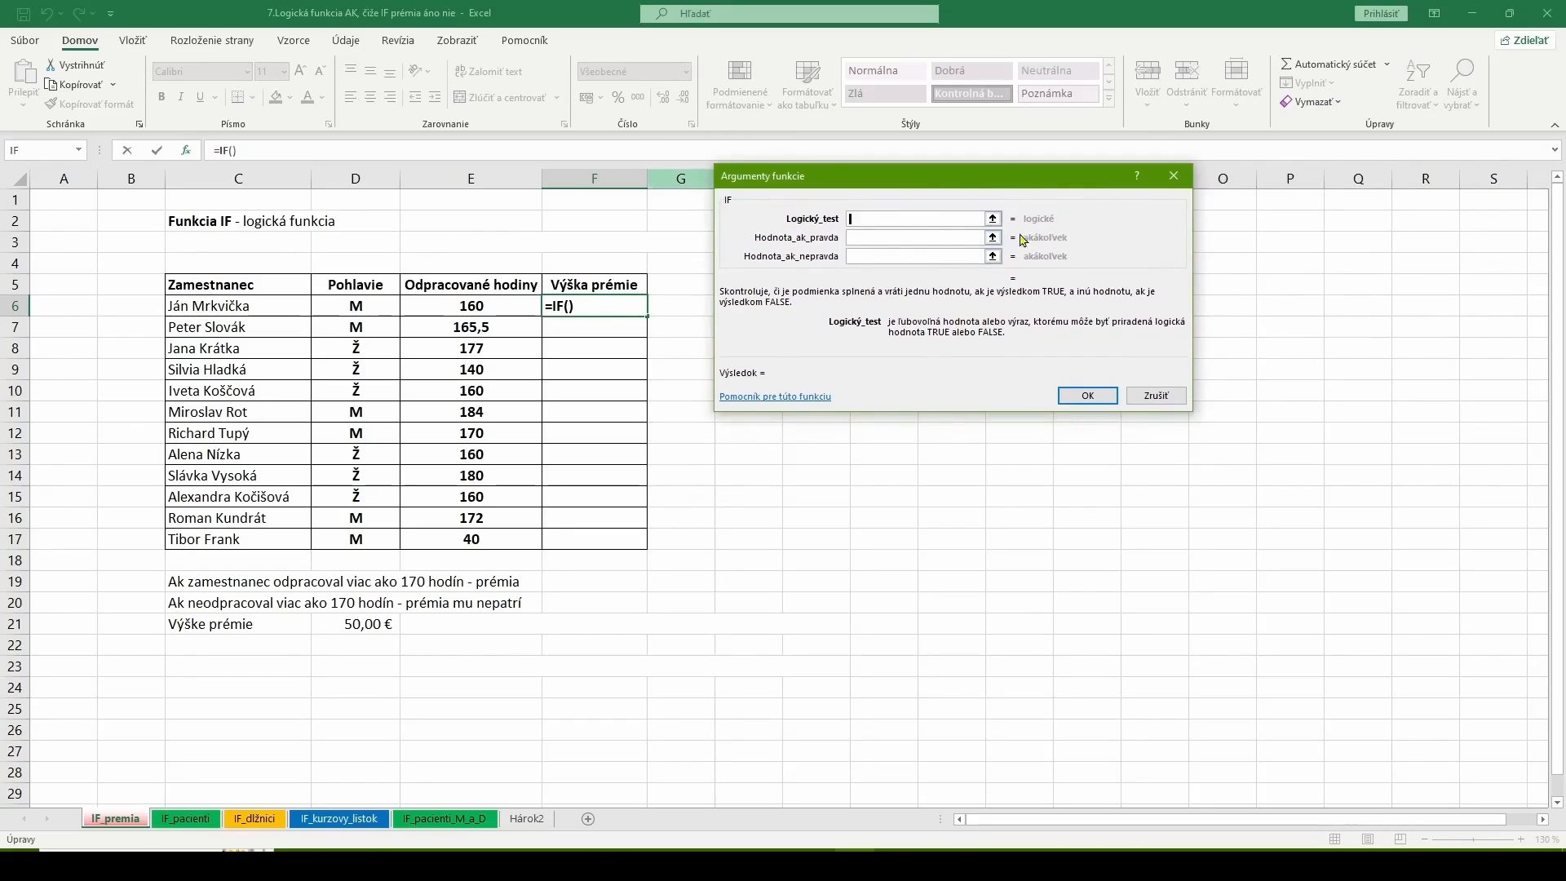
{"action": "left_click_drag", "start_coordinate": [921, 181], "coordinate": [900, 168]}
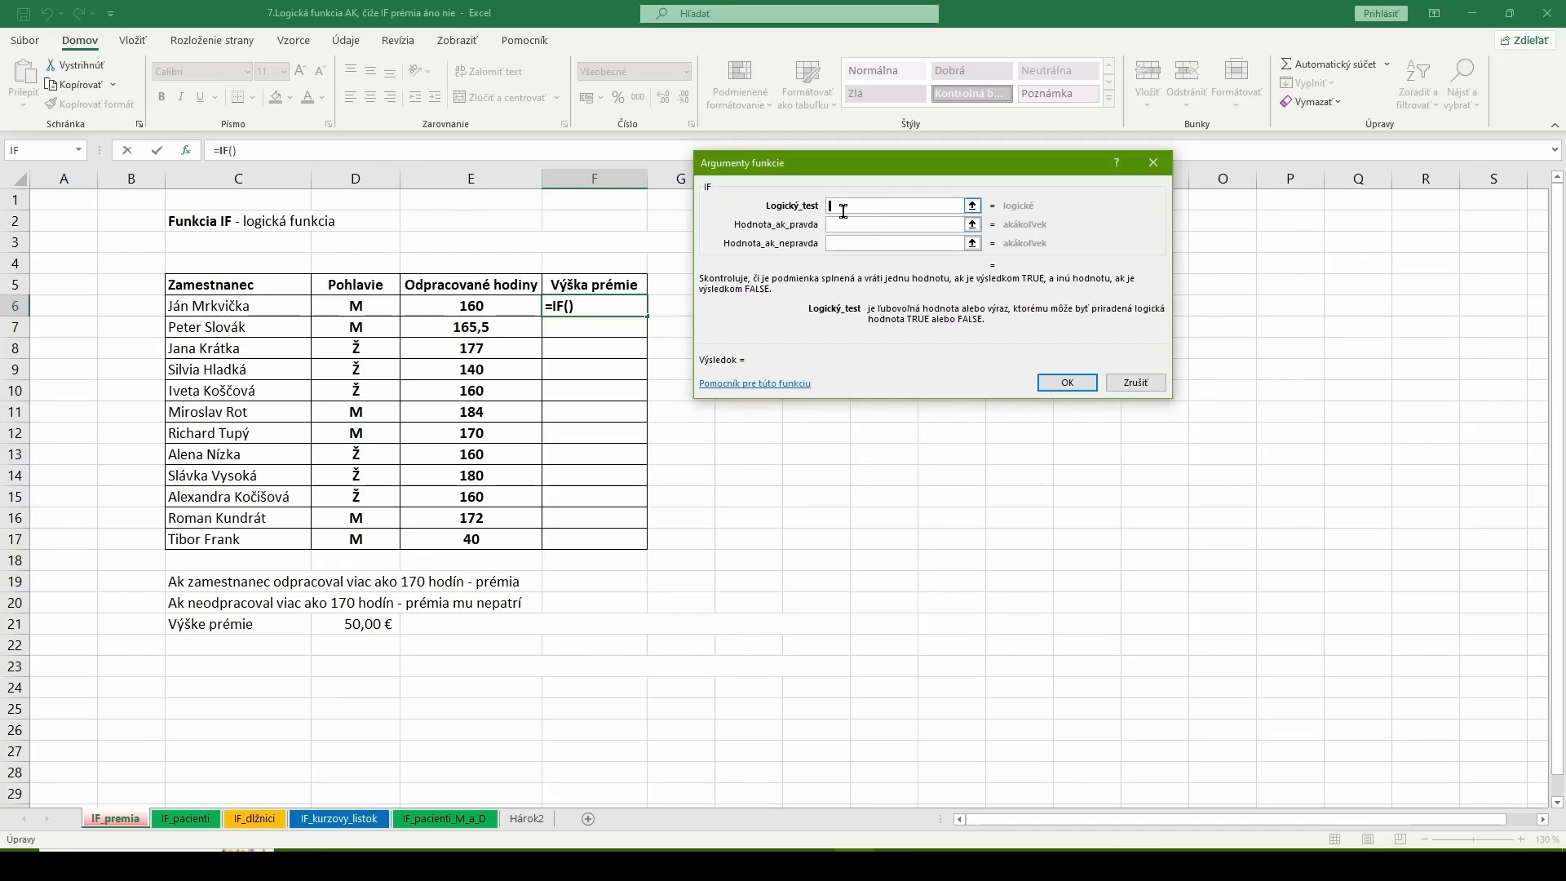
{"action": "left_click", "coordinate": [471, 305]}
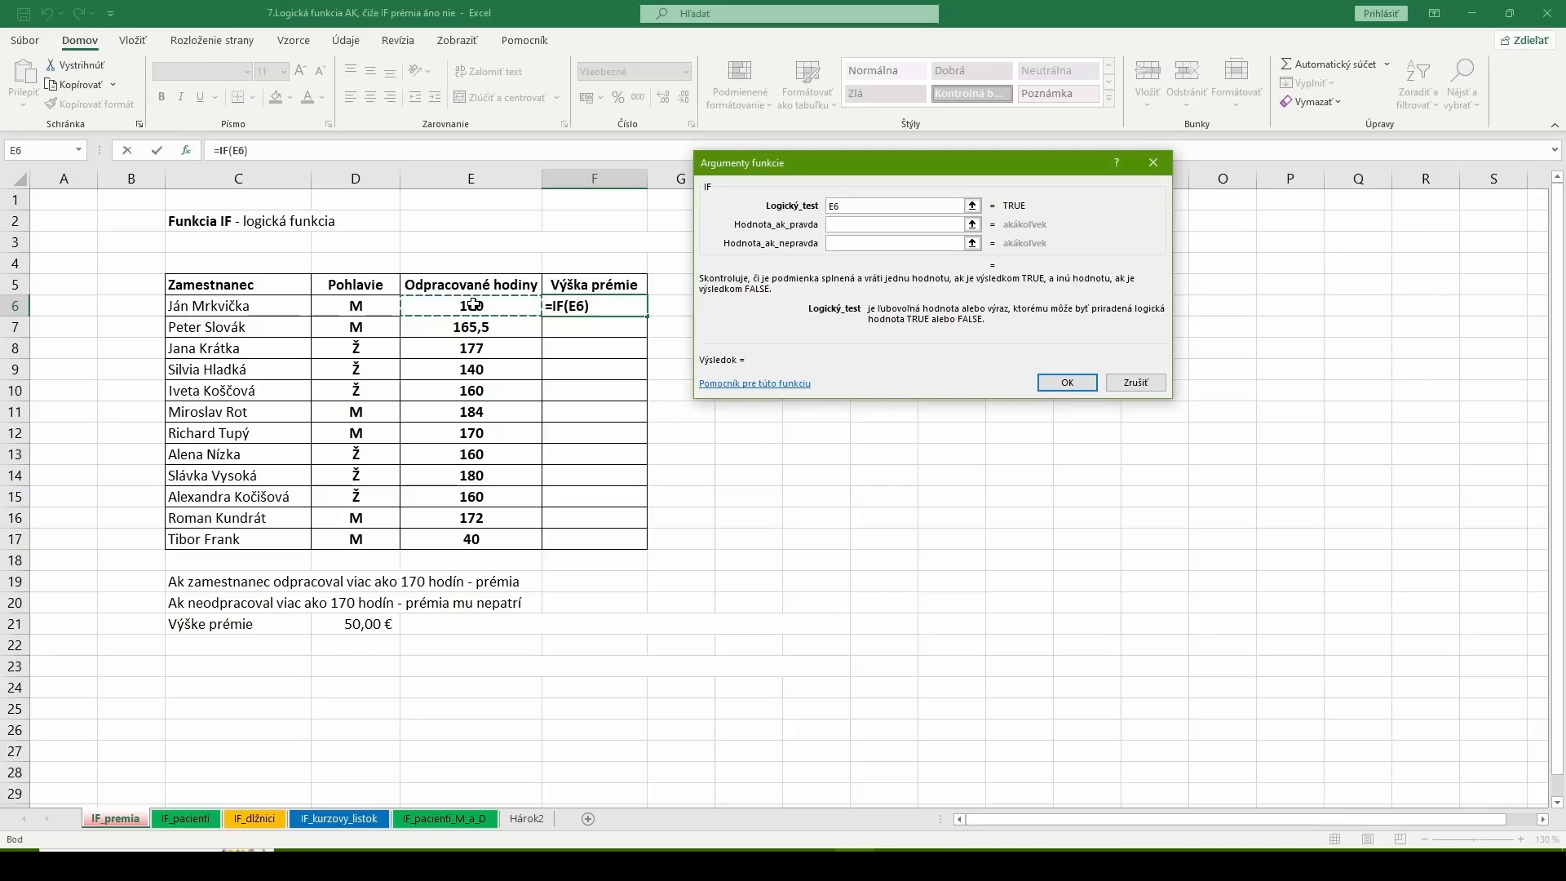
{"action": "type", "text": ">"}
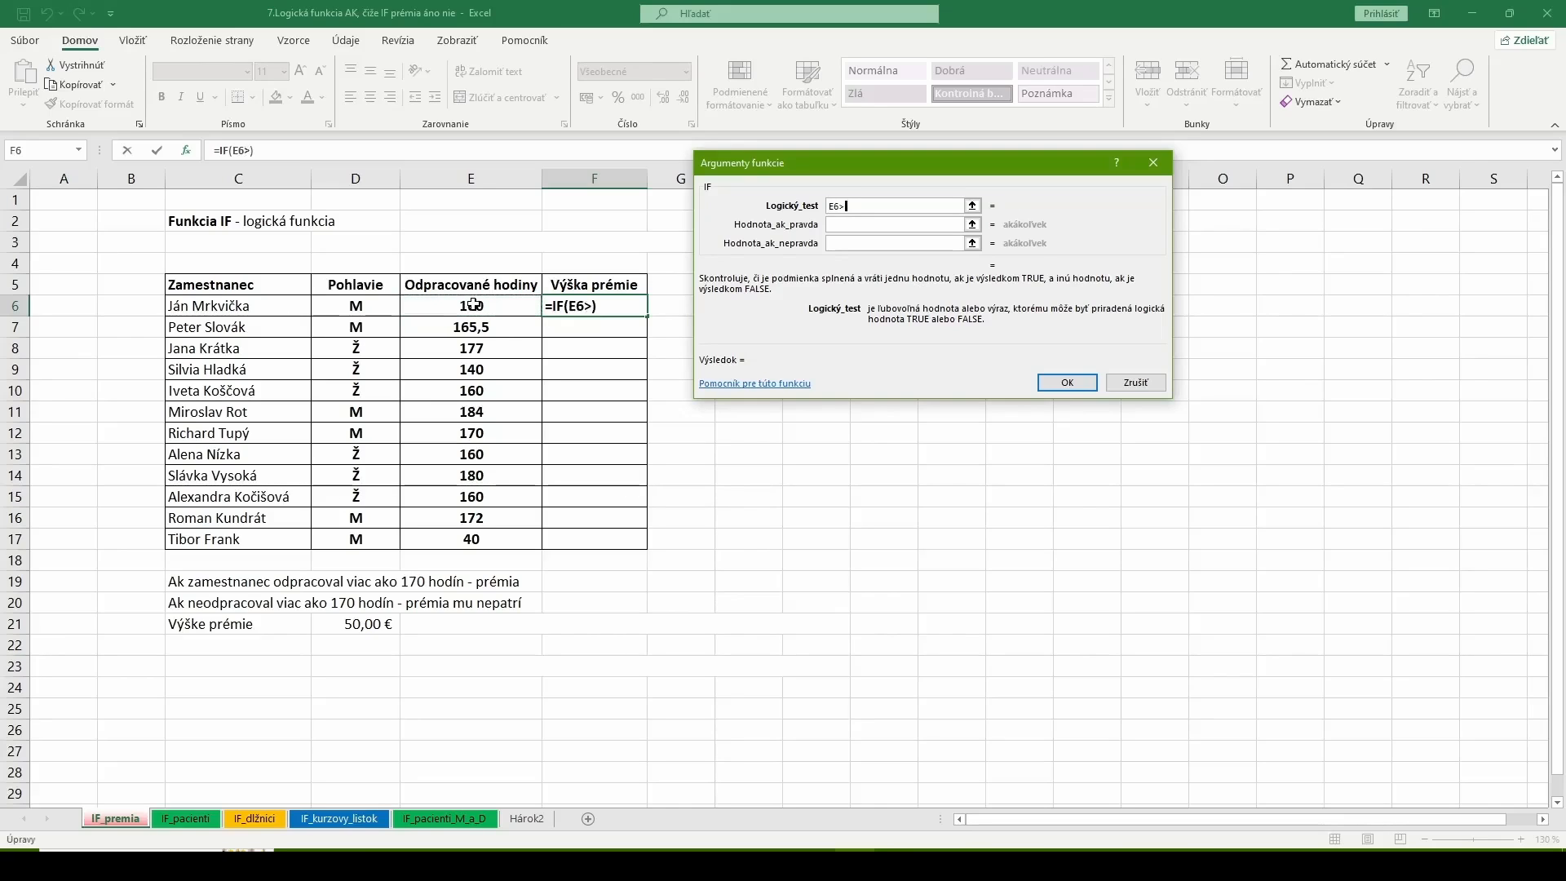
{"action": "type", "text": "=170"}
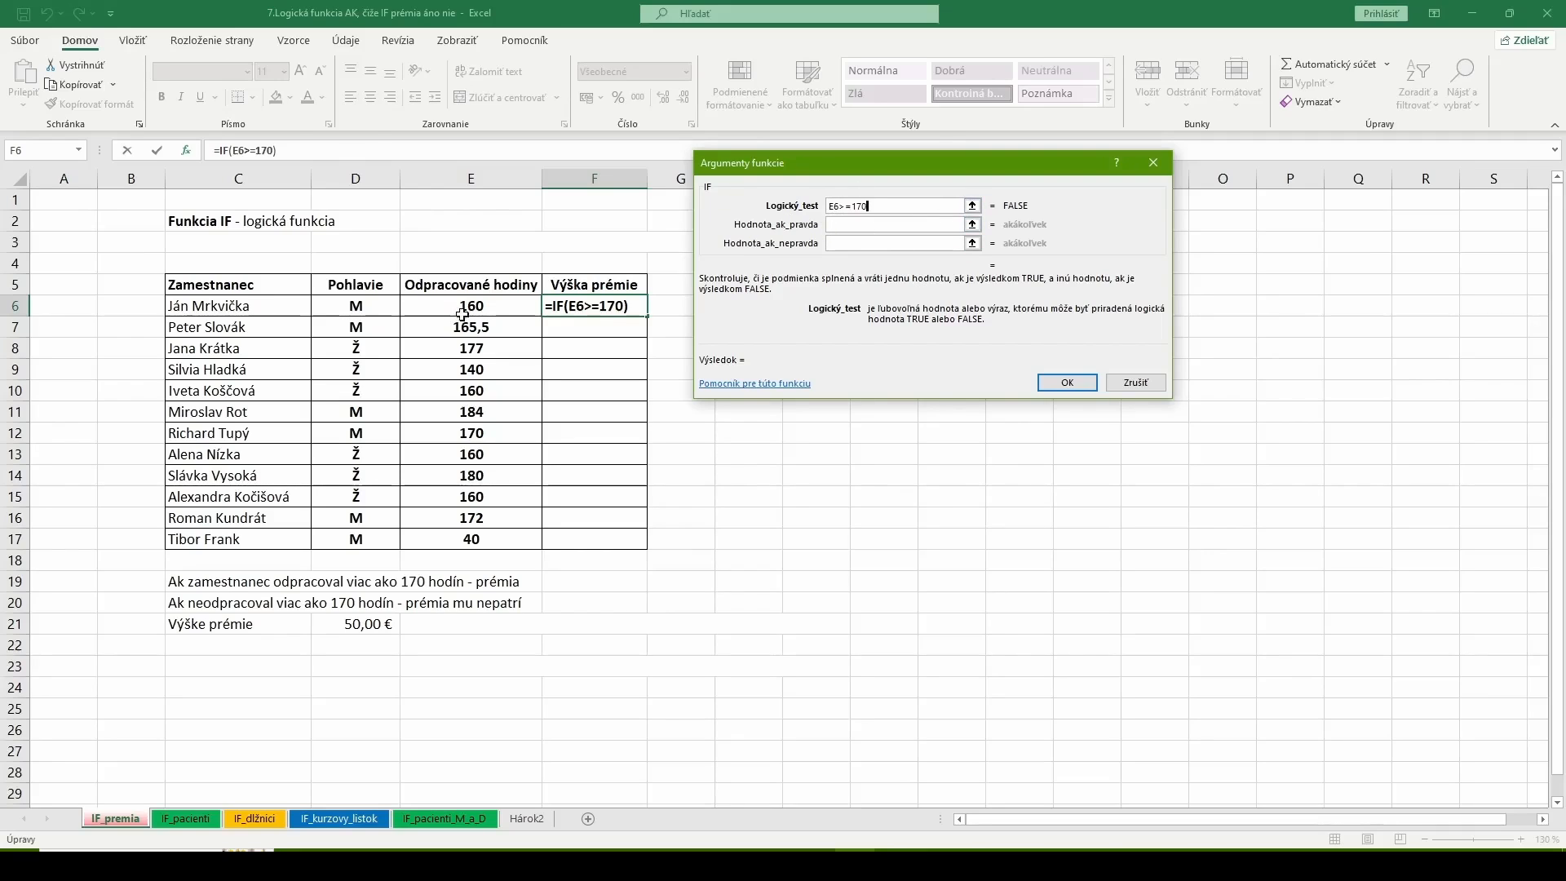
Set the IF result to 50 when true and to empty text "" when false, and finish the formula.
{"action": "left_click", "coordinate": [852, 220]}
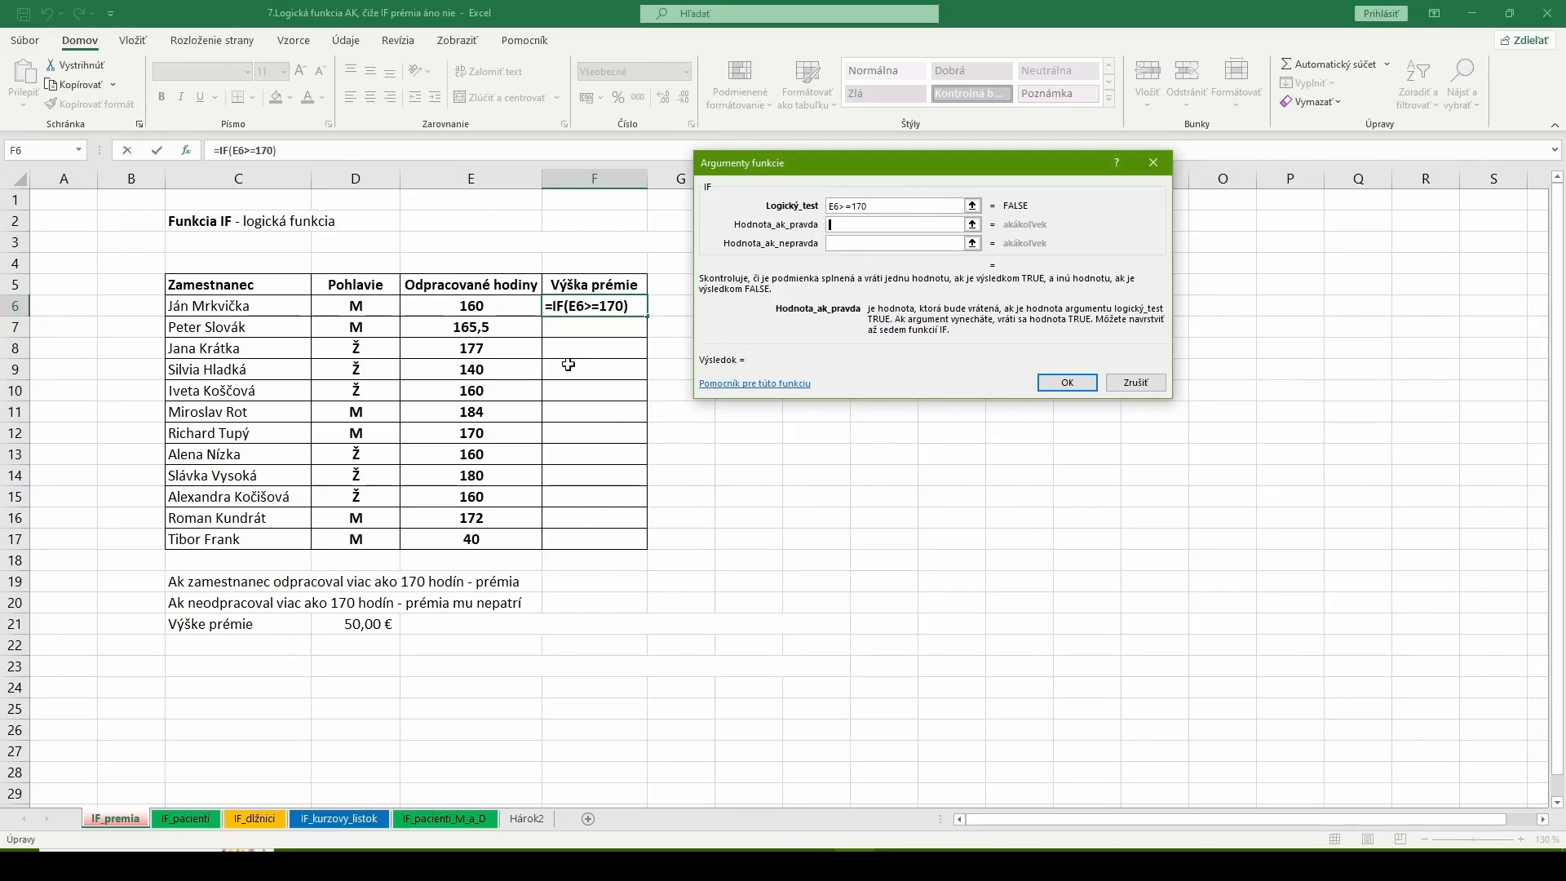
{"action": "type", "text": "50"}
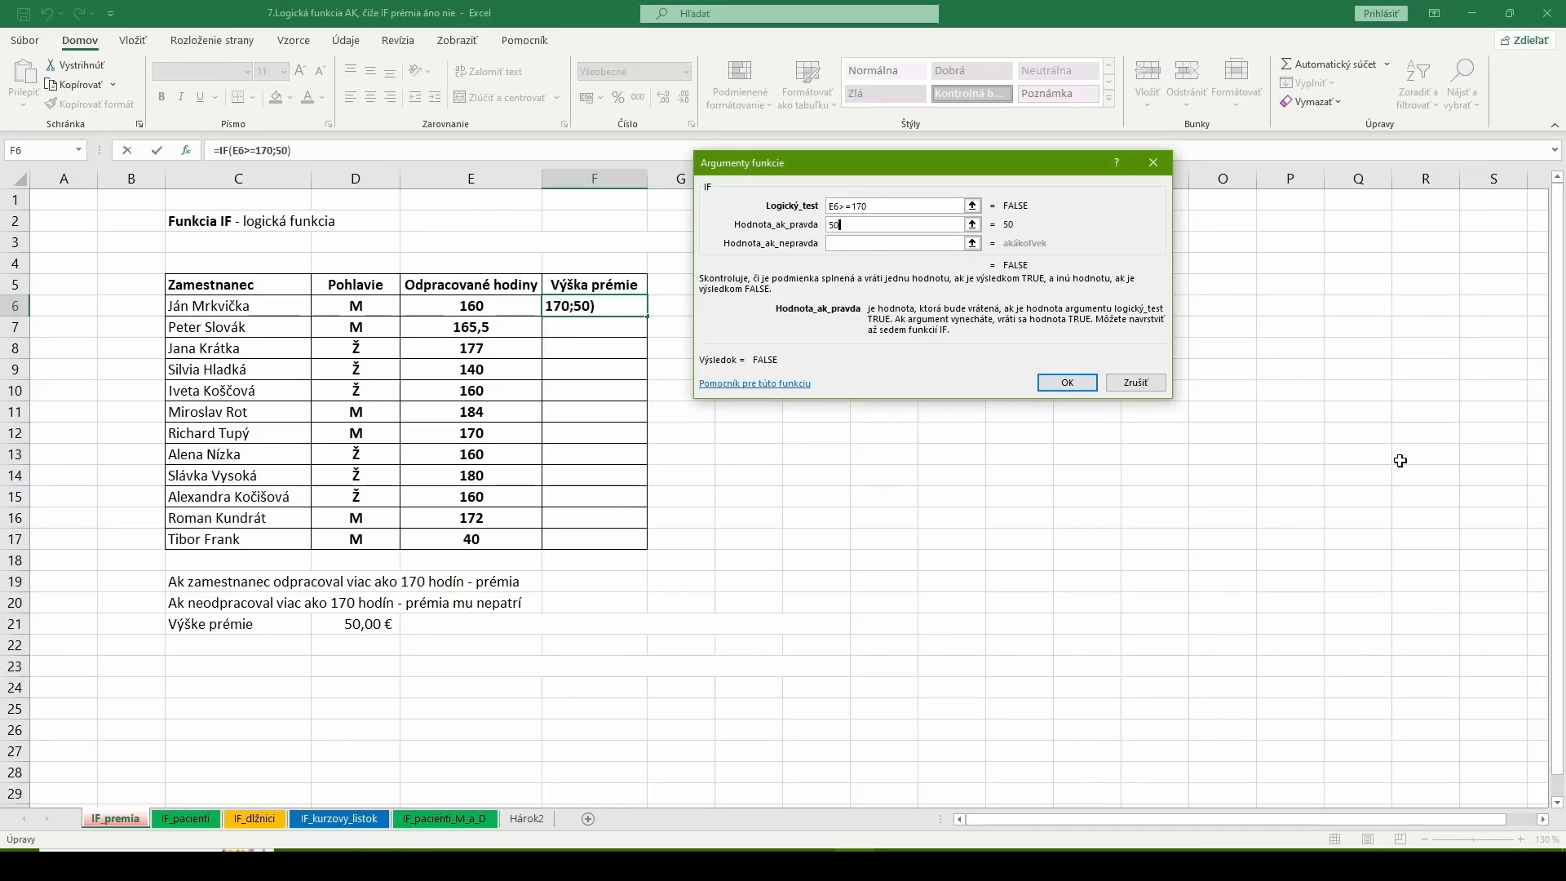
{"action": "left_click", "coordinate": [854, 240]}
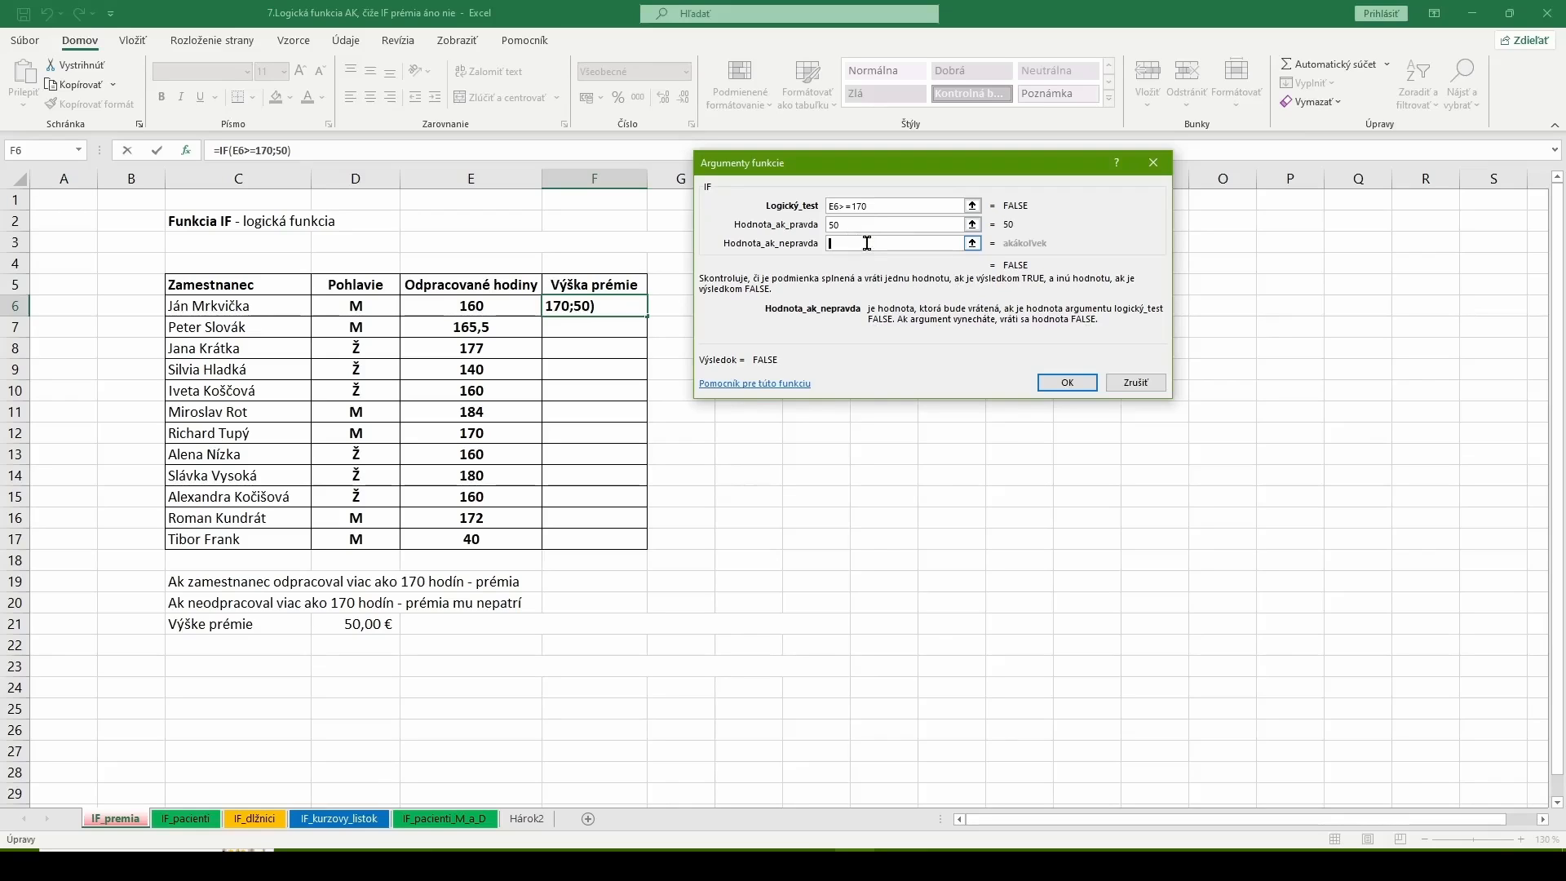
{"action": "type", "text": "\"\""}
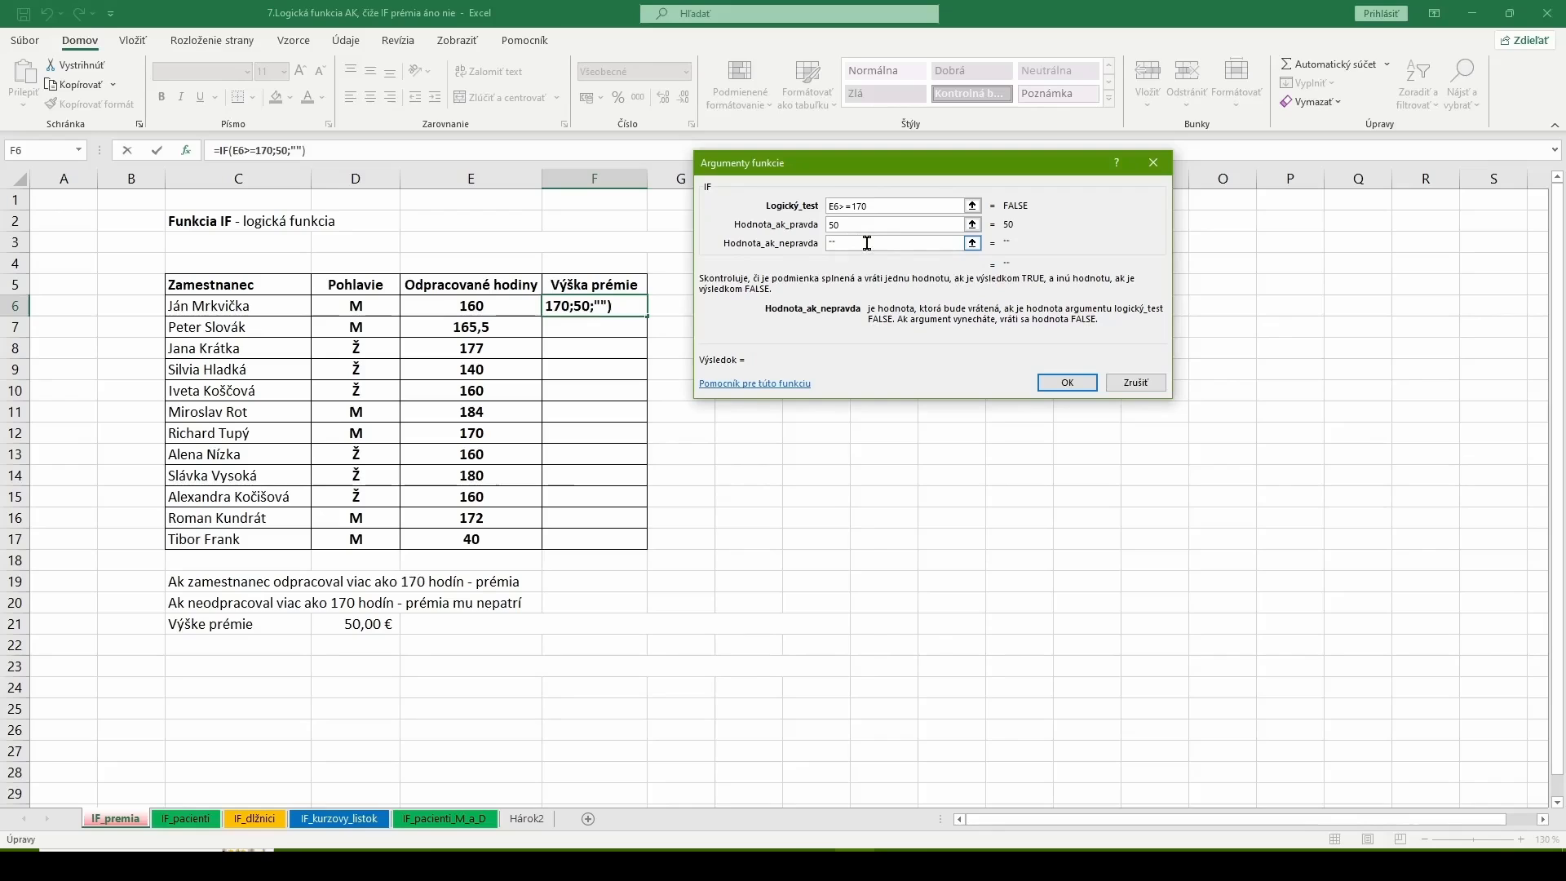
{"action": "left_click", "coordinate": [1073, 389]}
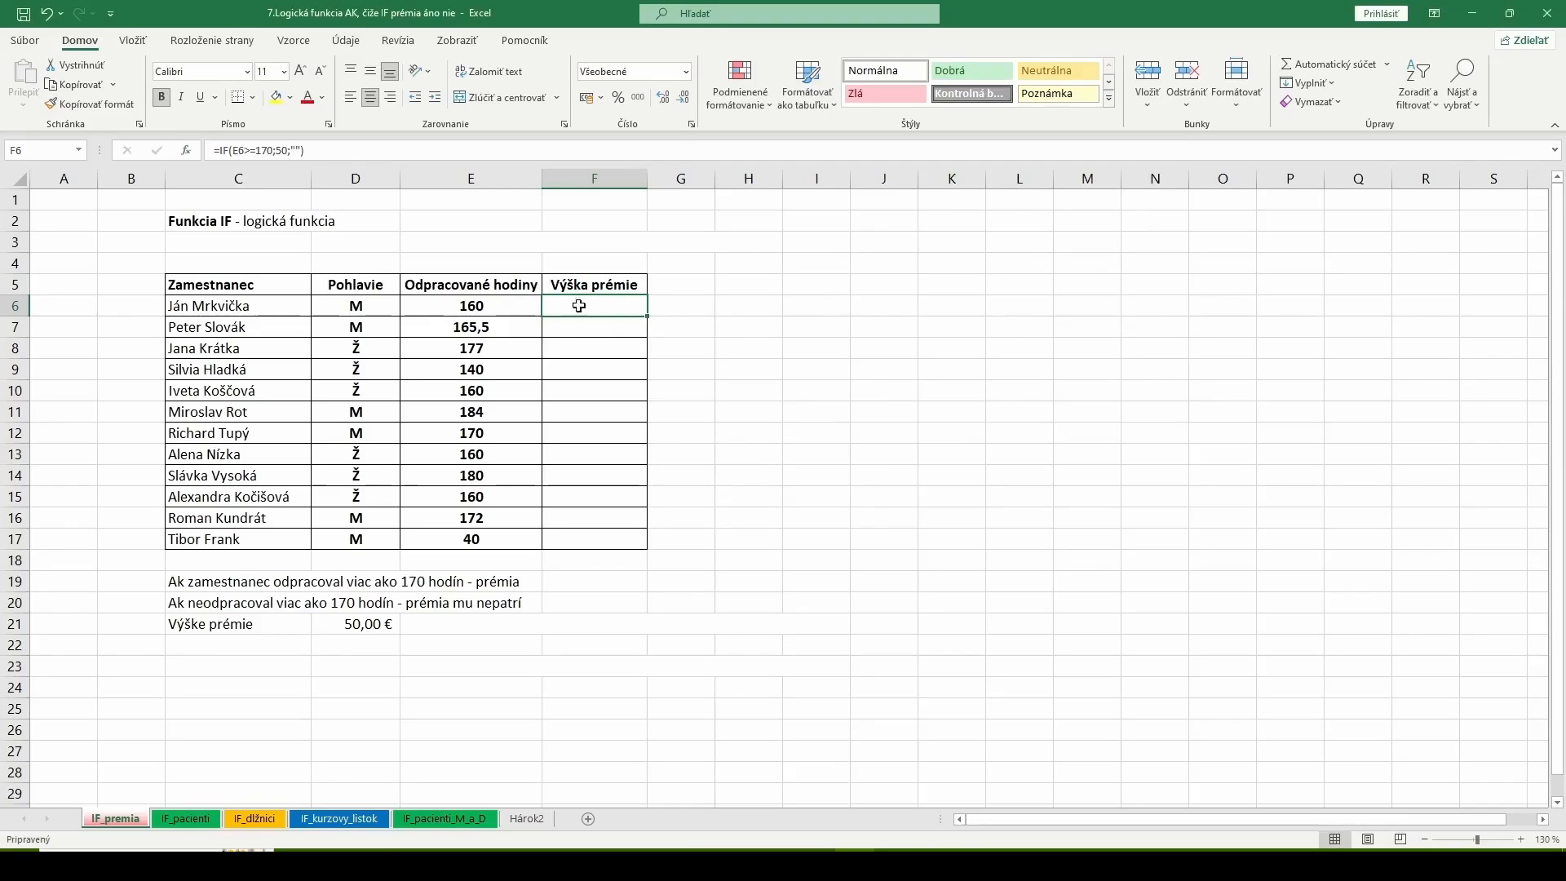
Fill the premium formula from F6 down the Výška prémie column to F17.
{"action": "double_click", "coordinate": [645, 314]}
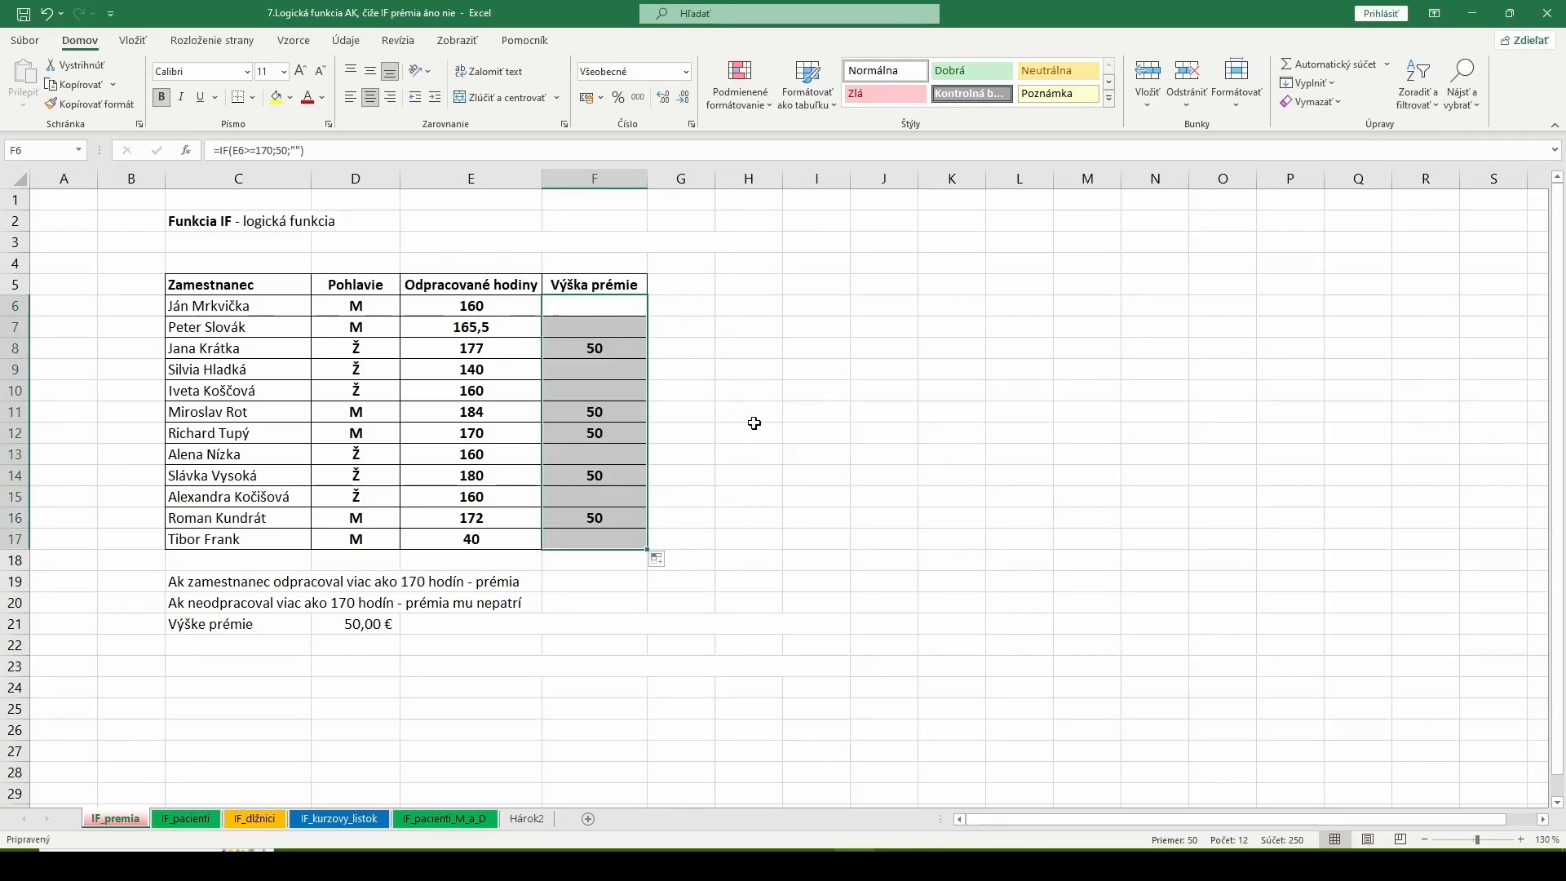
{"action": "left_click_drag", "start_coordinate": [754, 424], "coordinate": [753, 417]}
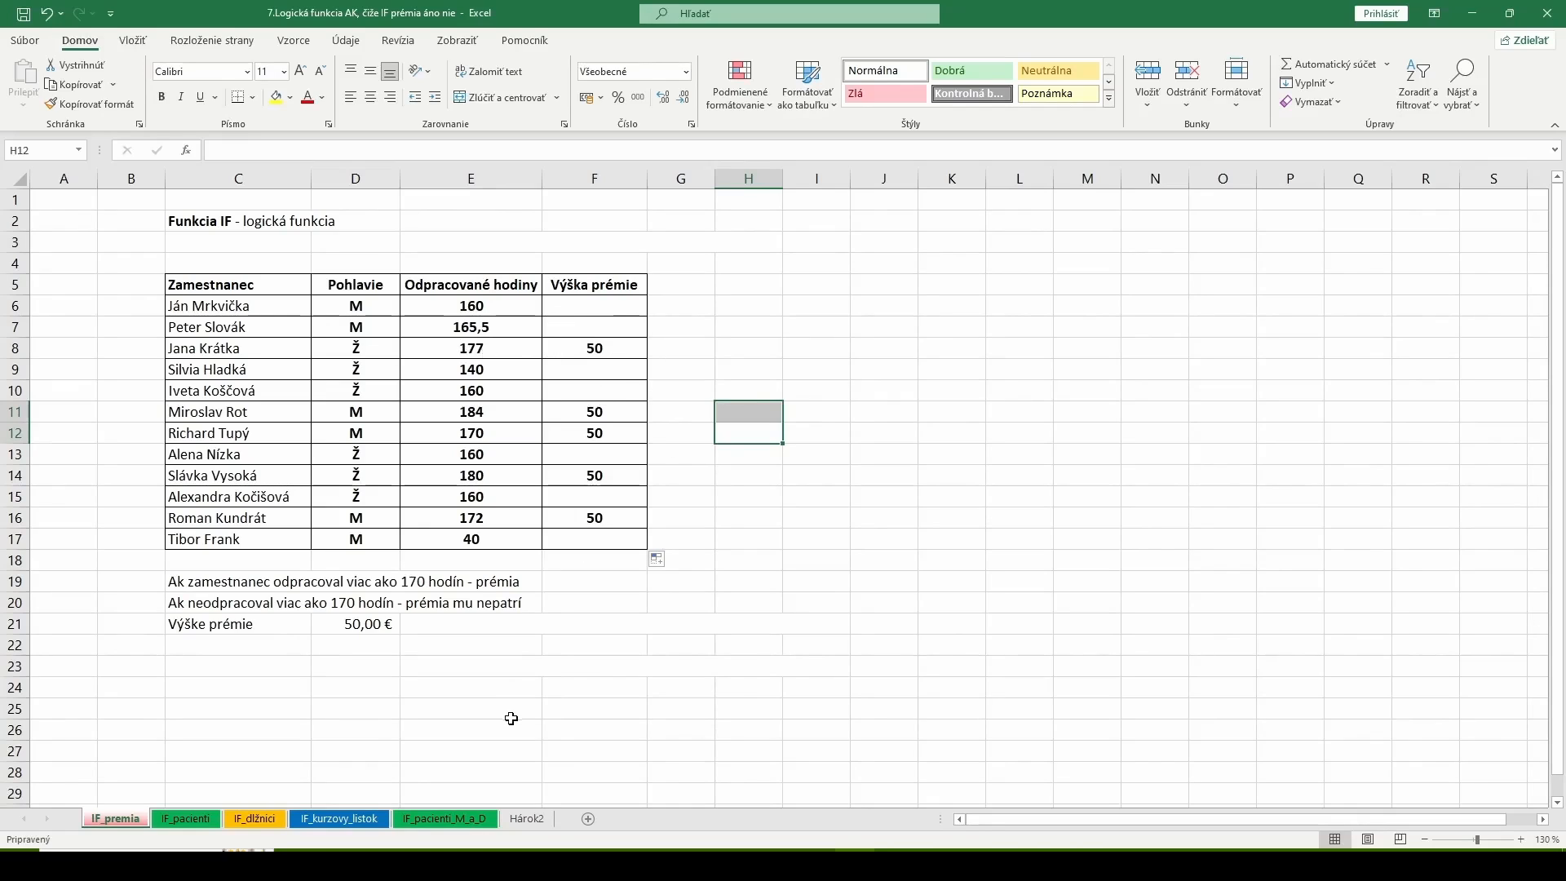
{"action": "left_click", "coordinate": [687, 713]}
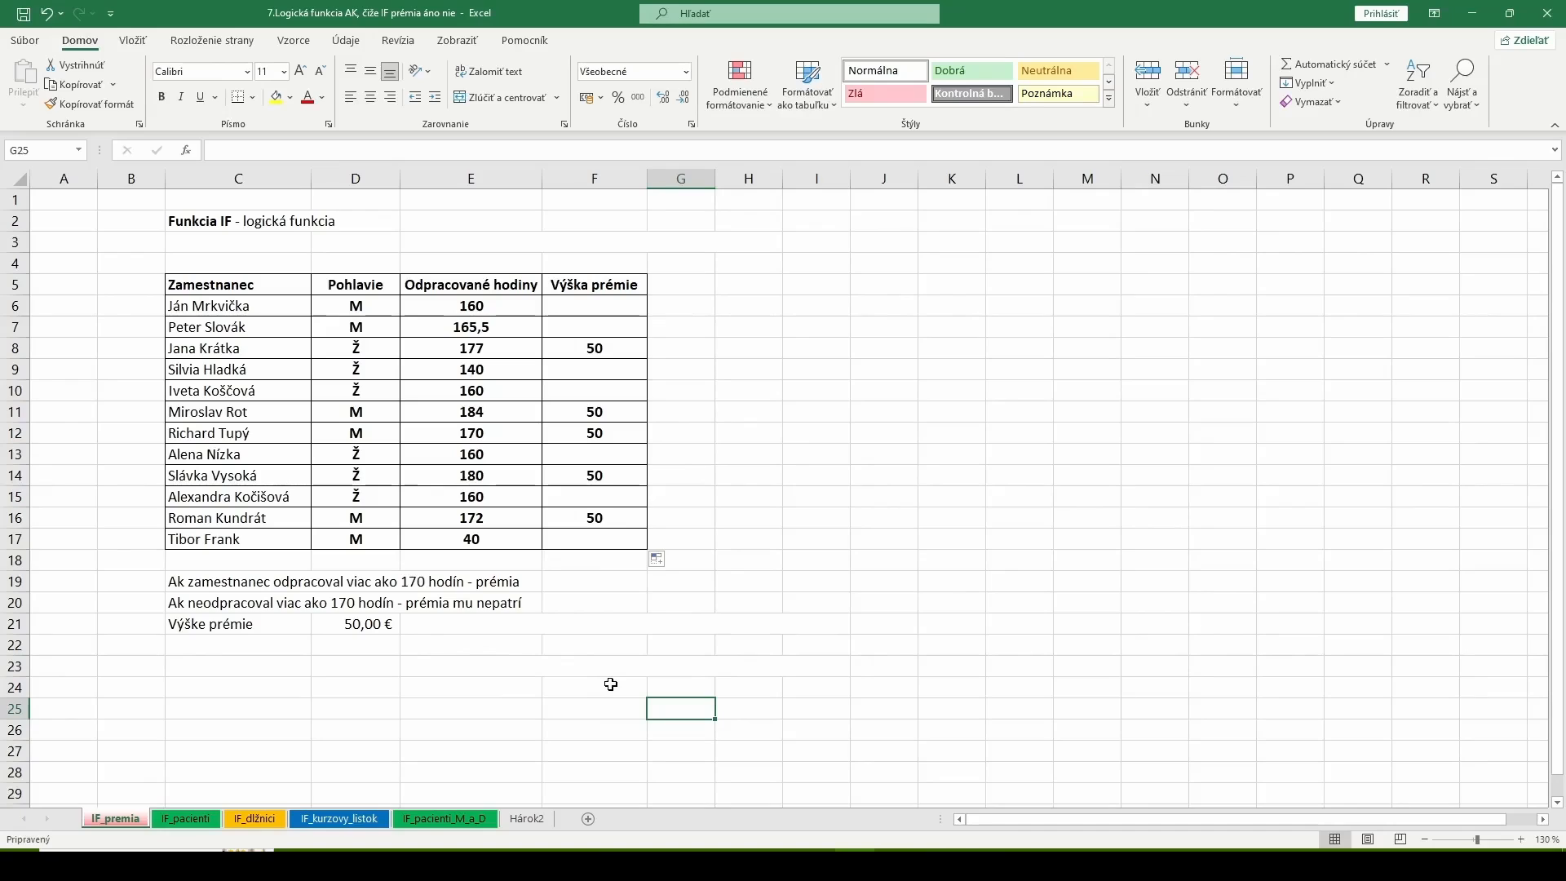
Open the IF_pacienti sheet and examine the patients' age columns Roky, mesiace and dni in row 7.
{"action": "left_click", "coordinate": [186, 819]}
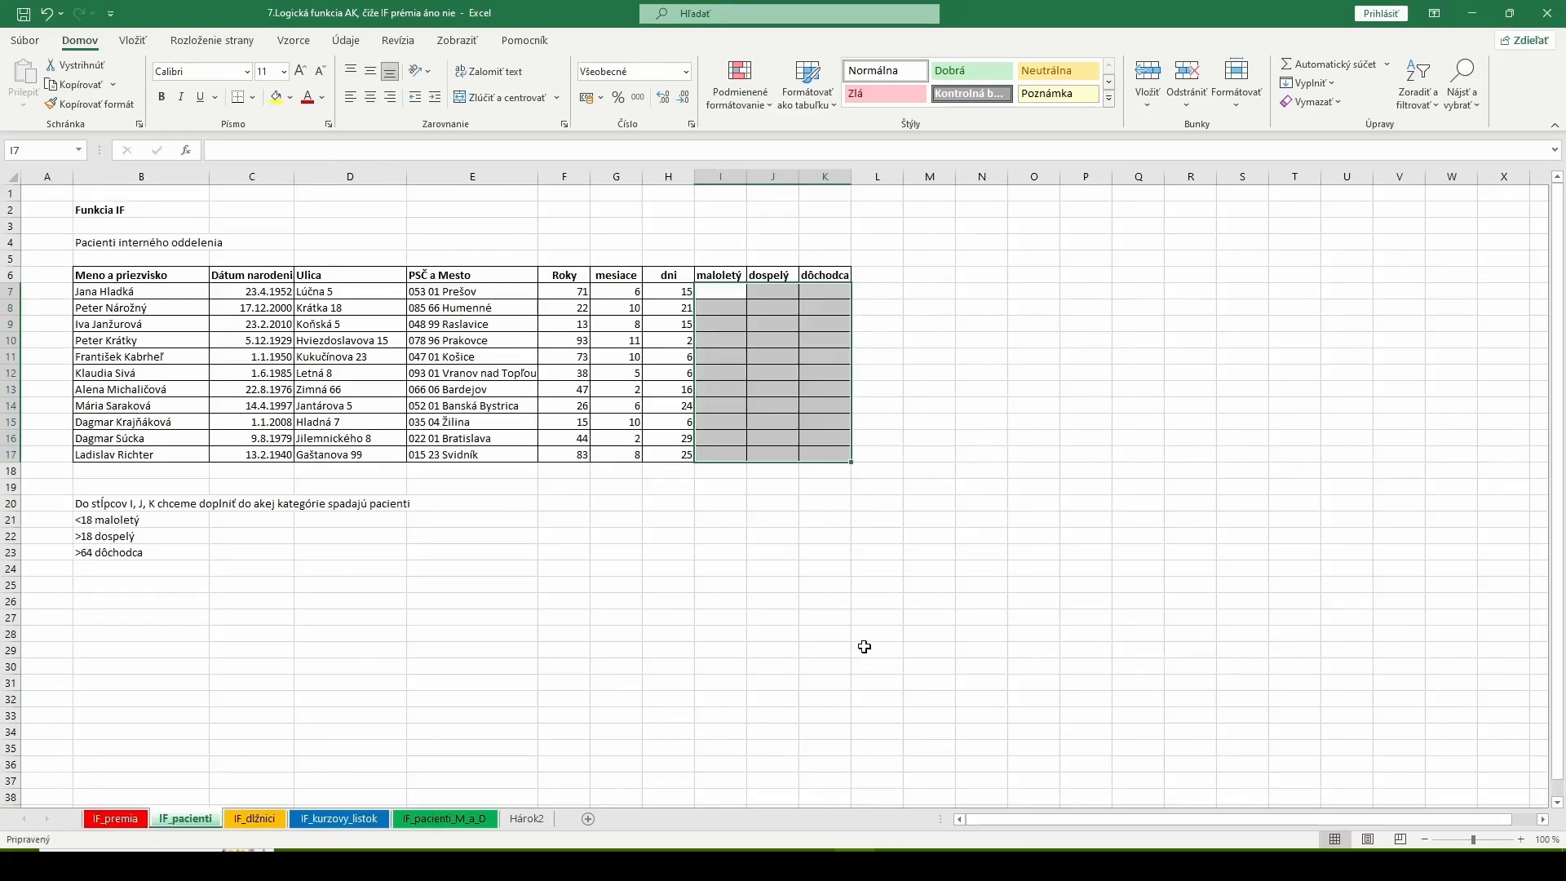
{"action": "left_click", "coordinate": [856, 539]}
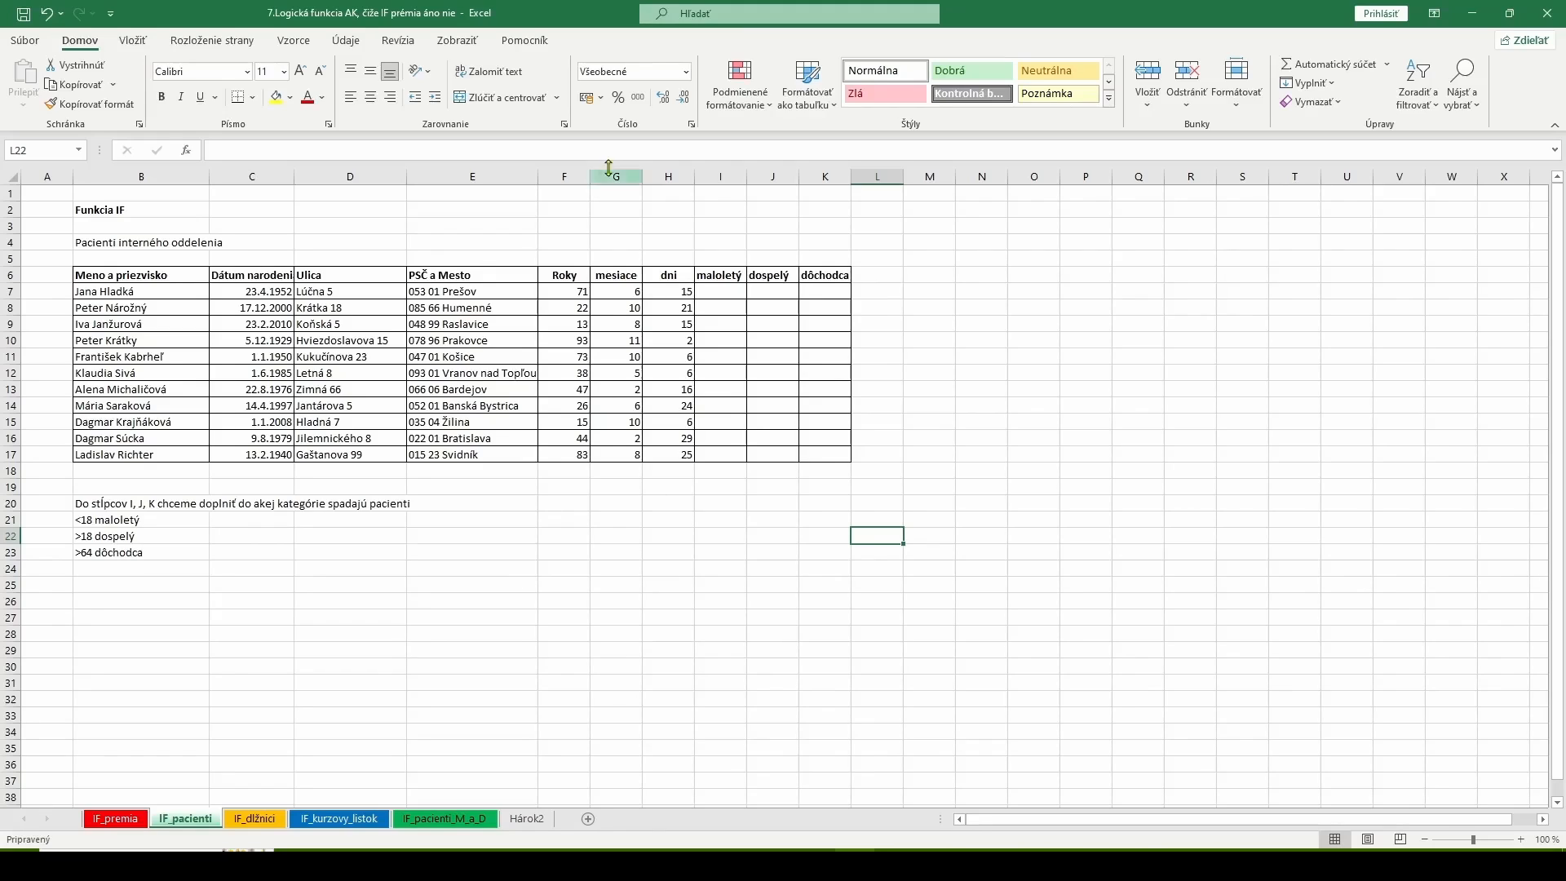
{"action": "left_click", "coordinate": [582, 288]}
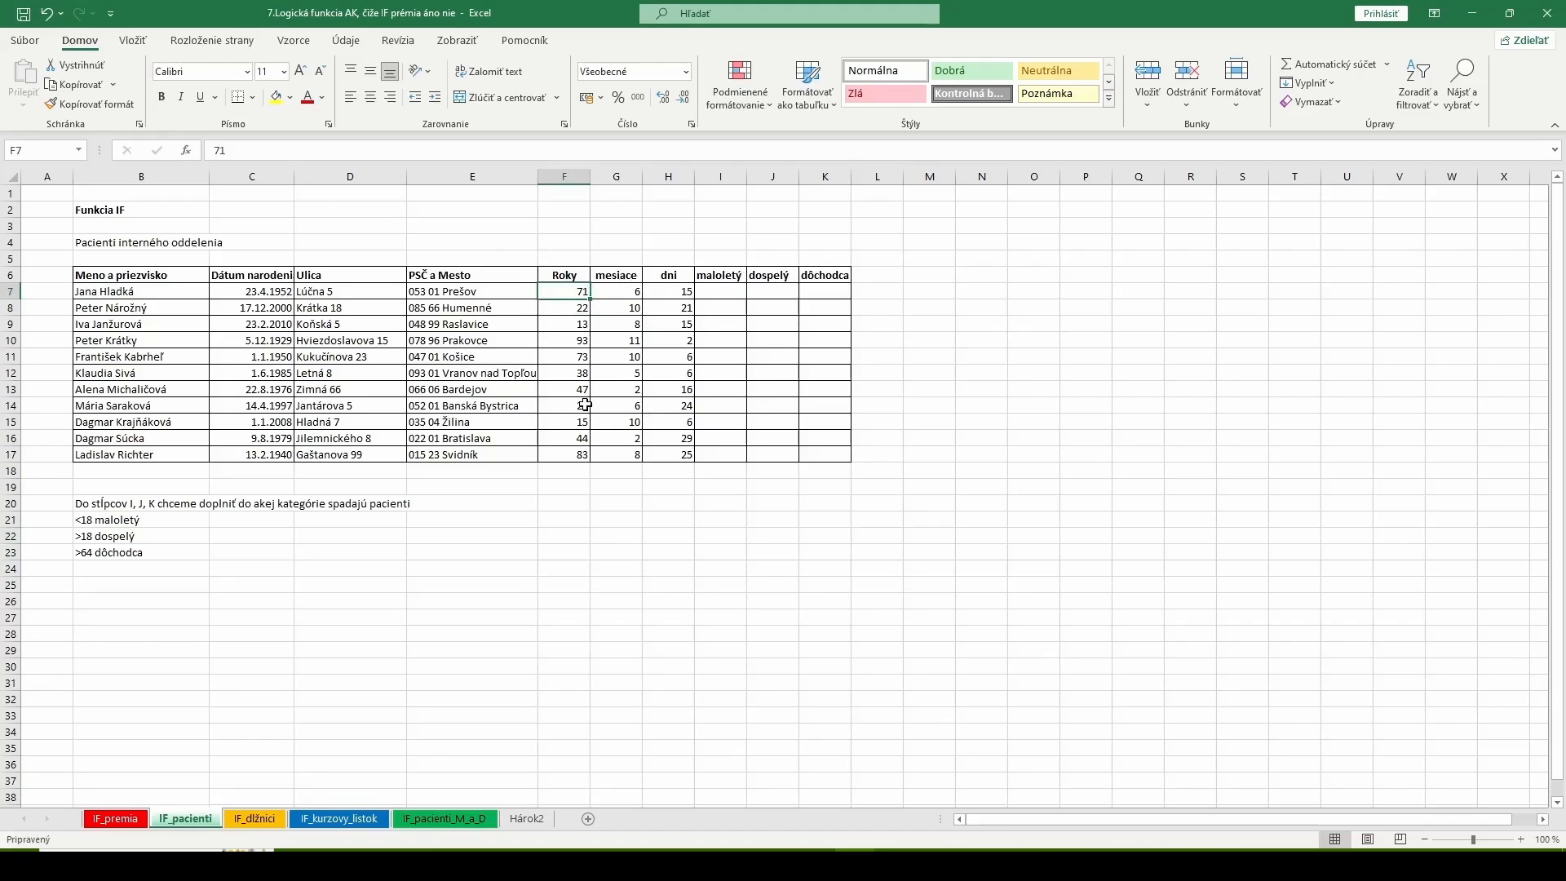
{"action": "left_click", "coordinate": [616, 292]}
{"action": "left_click", "coordinate": [666, 294]}
{"action": "left_click", "coordinate": [571, 298]}
{"action": "left_click", "coordinate": [625, 296]}
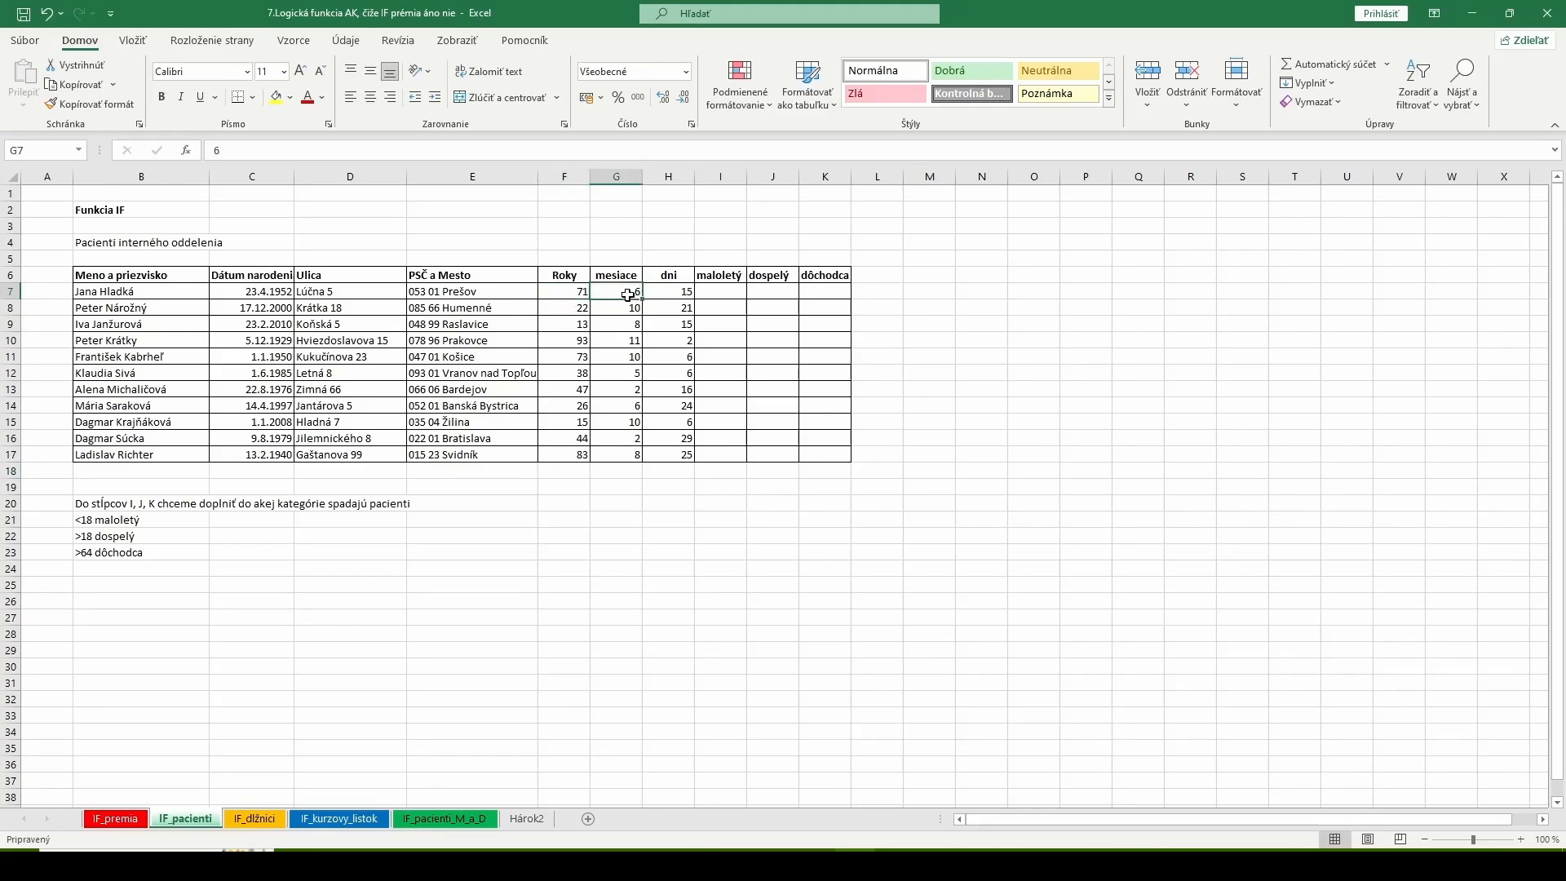
{"action": "left_click", "coordinate": [664, 288]}
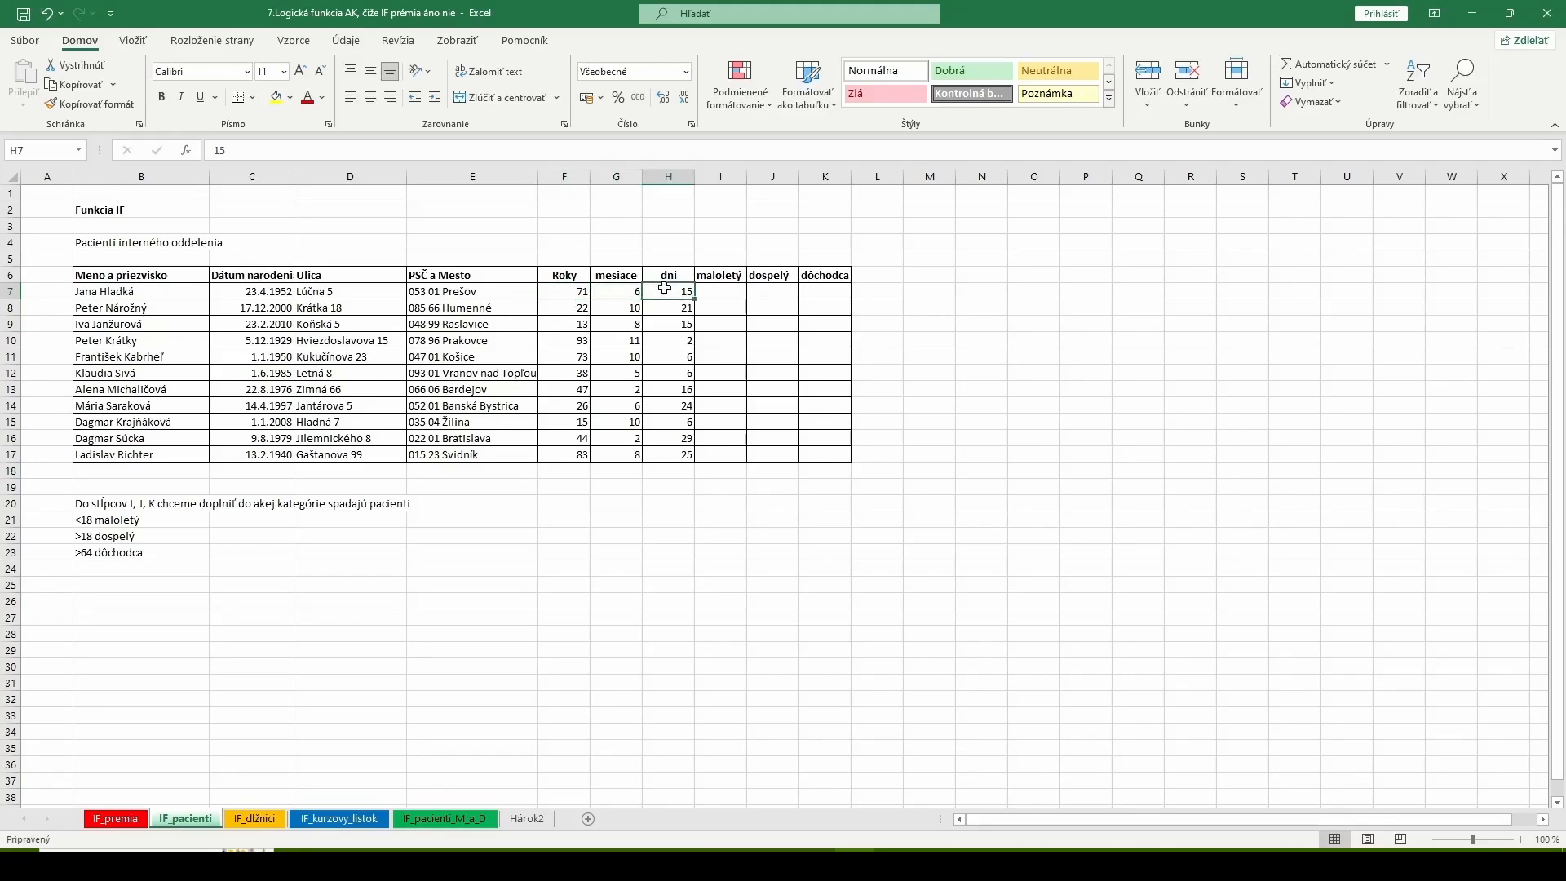
{"action": "left_click", "coordinate": [562, 295]}
{"action": "left_click", "coordinate": [629, 287]}
{"action": "left_click_drag", "start_coordinate": [678, 287], "coordinate": [700, 292]}
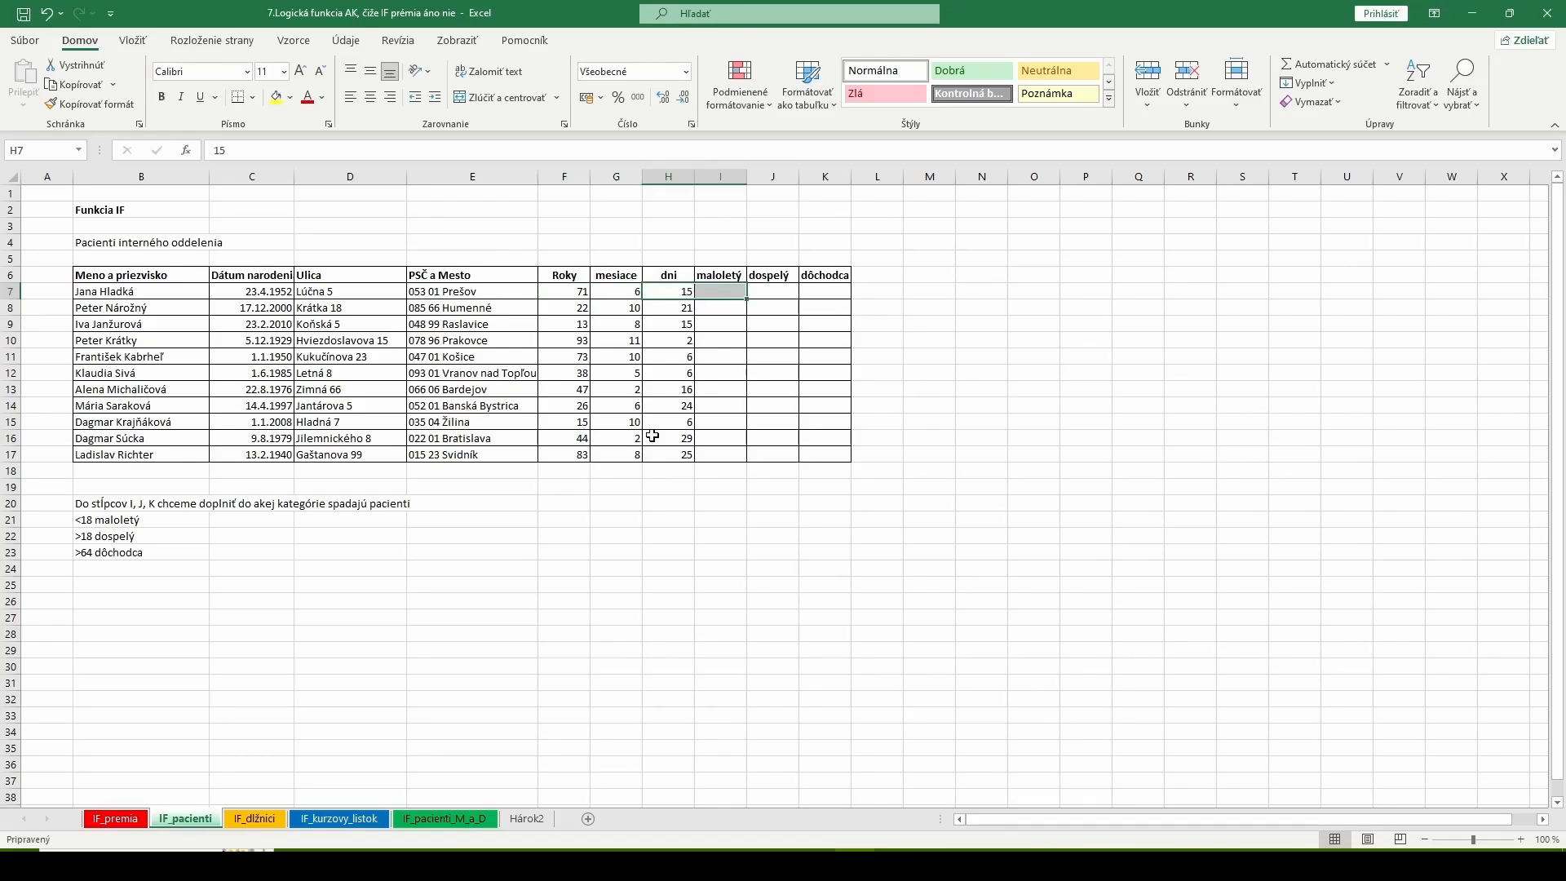
{"action": "left_click", "coordinate": [1023, 356]}
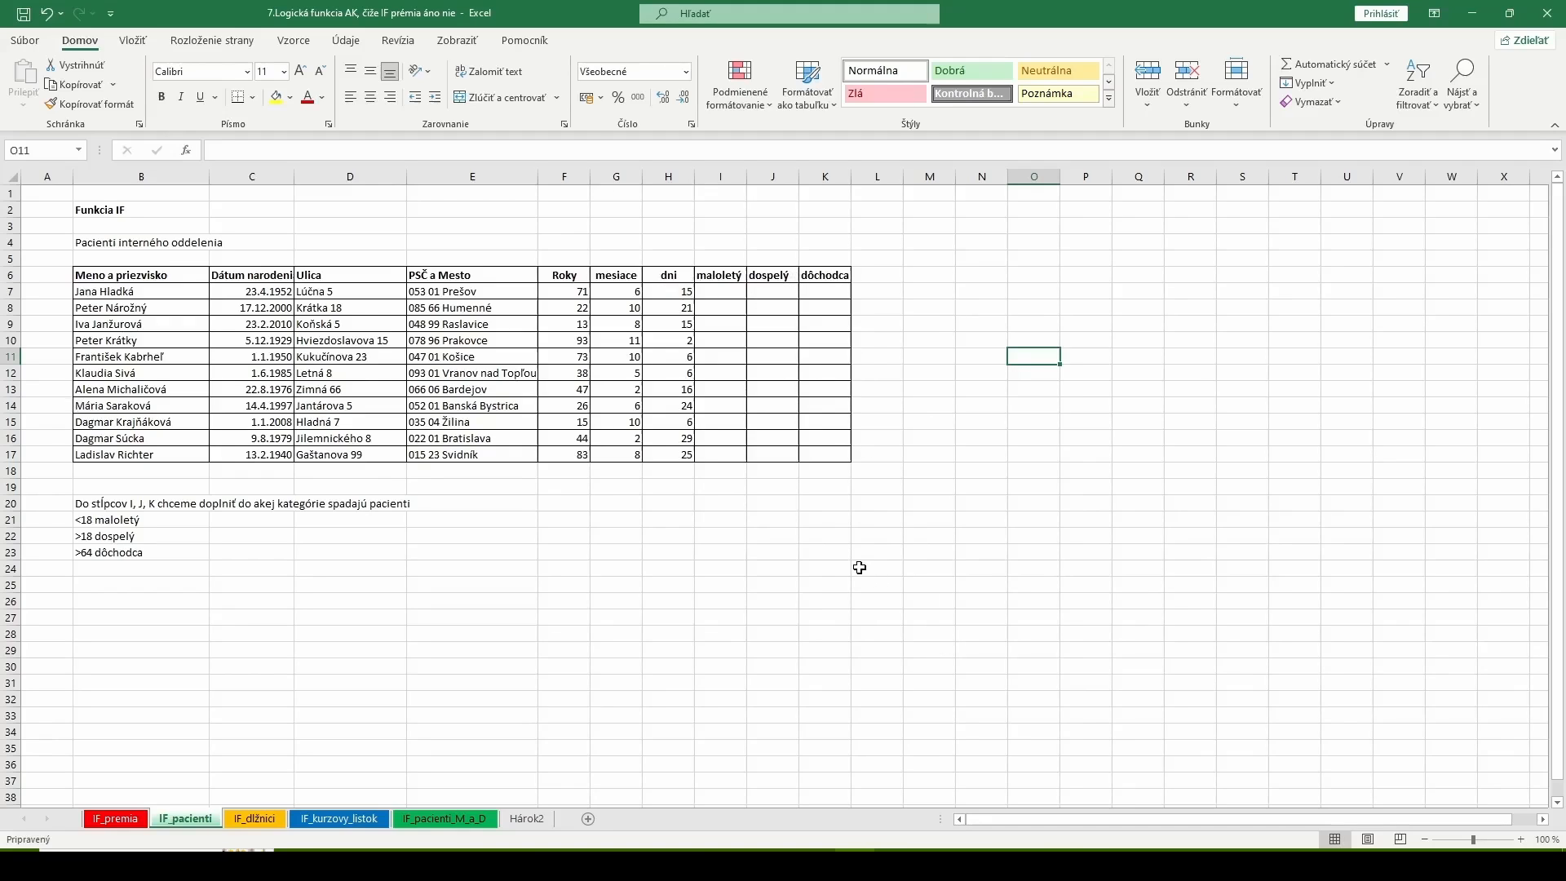
{"action": "left_click", "coordinate": [709, 290]}
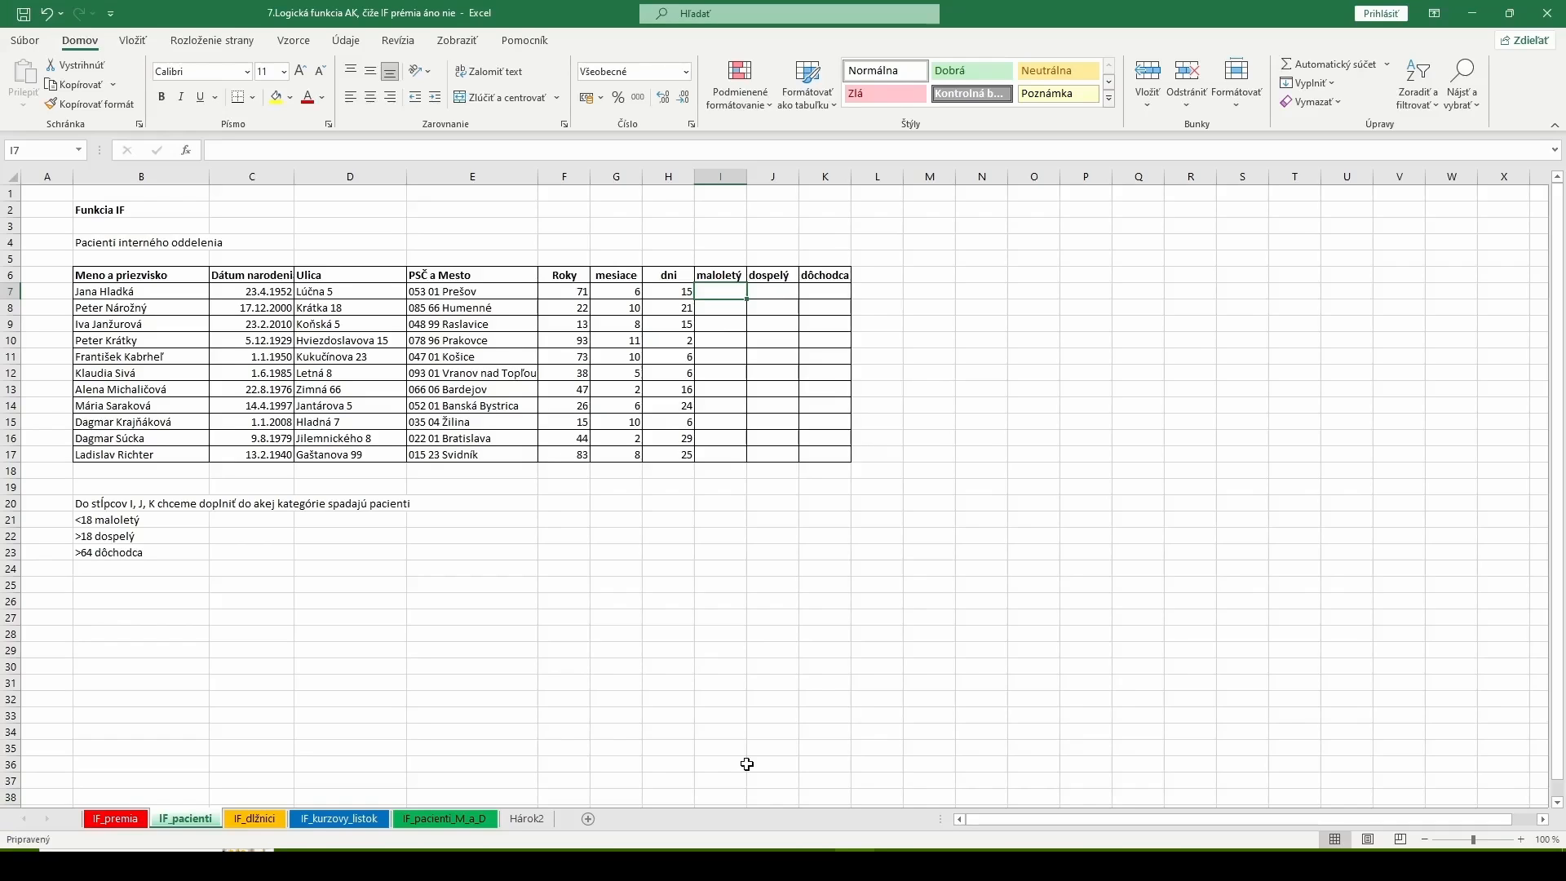
{"action": "type", "text": "="}
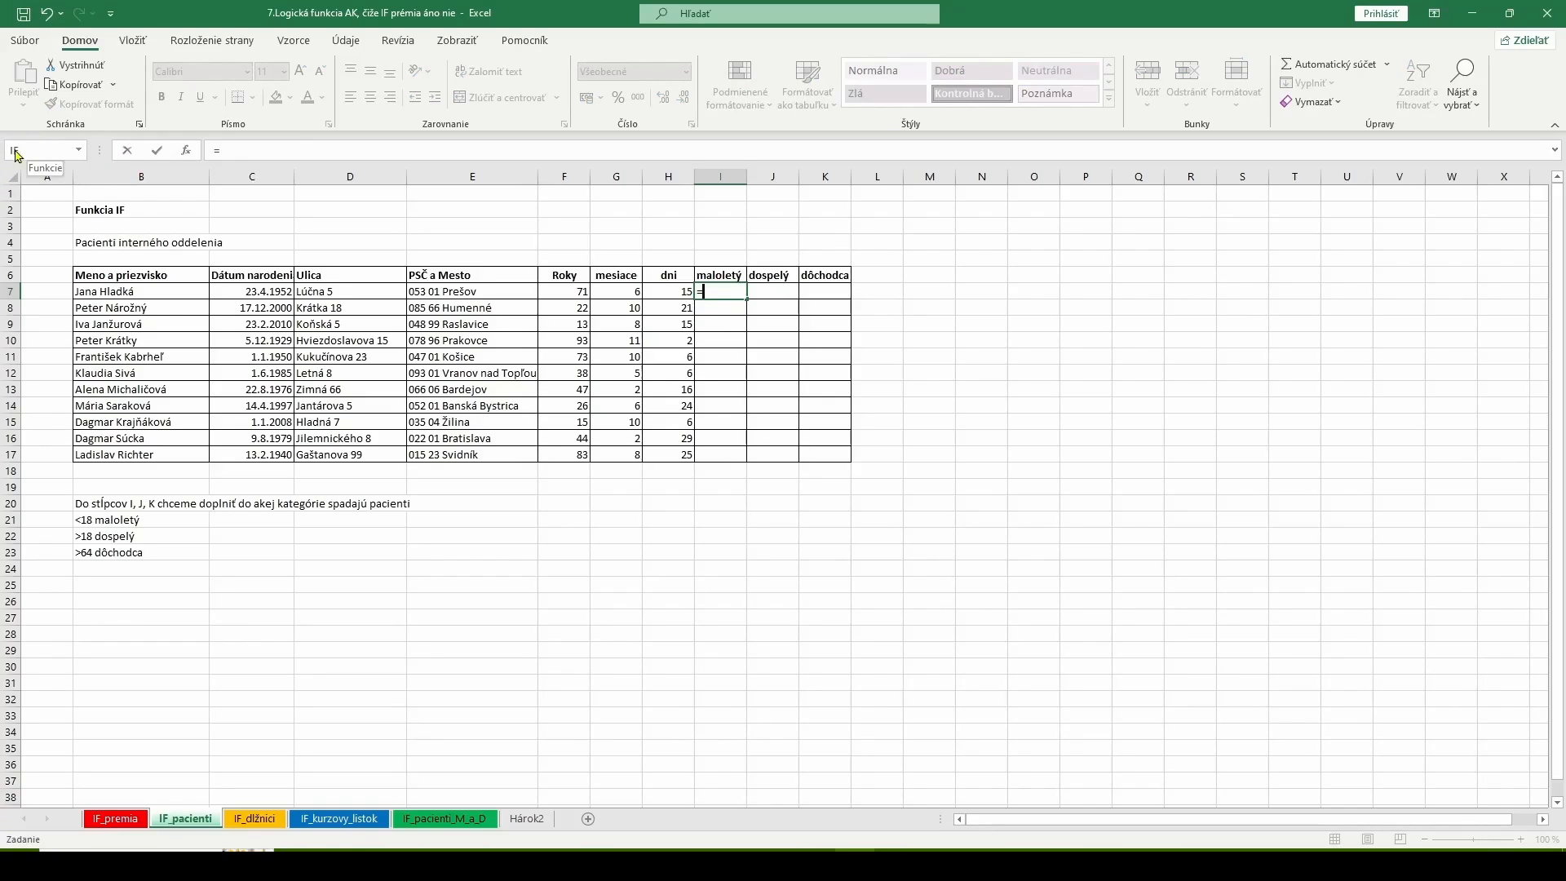
{"action": "left_click", "coordinate": [79, 155]}
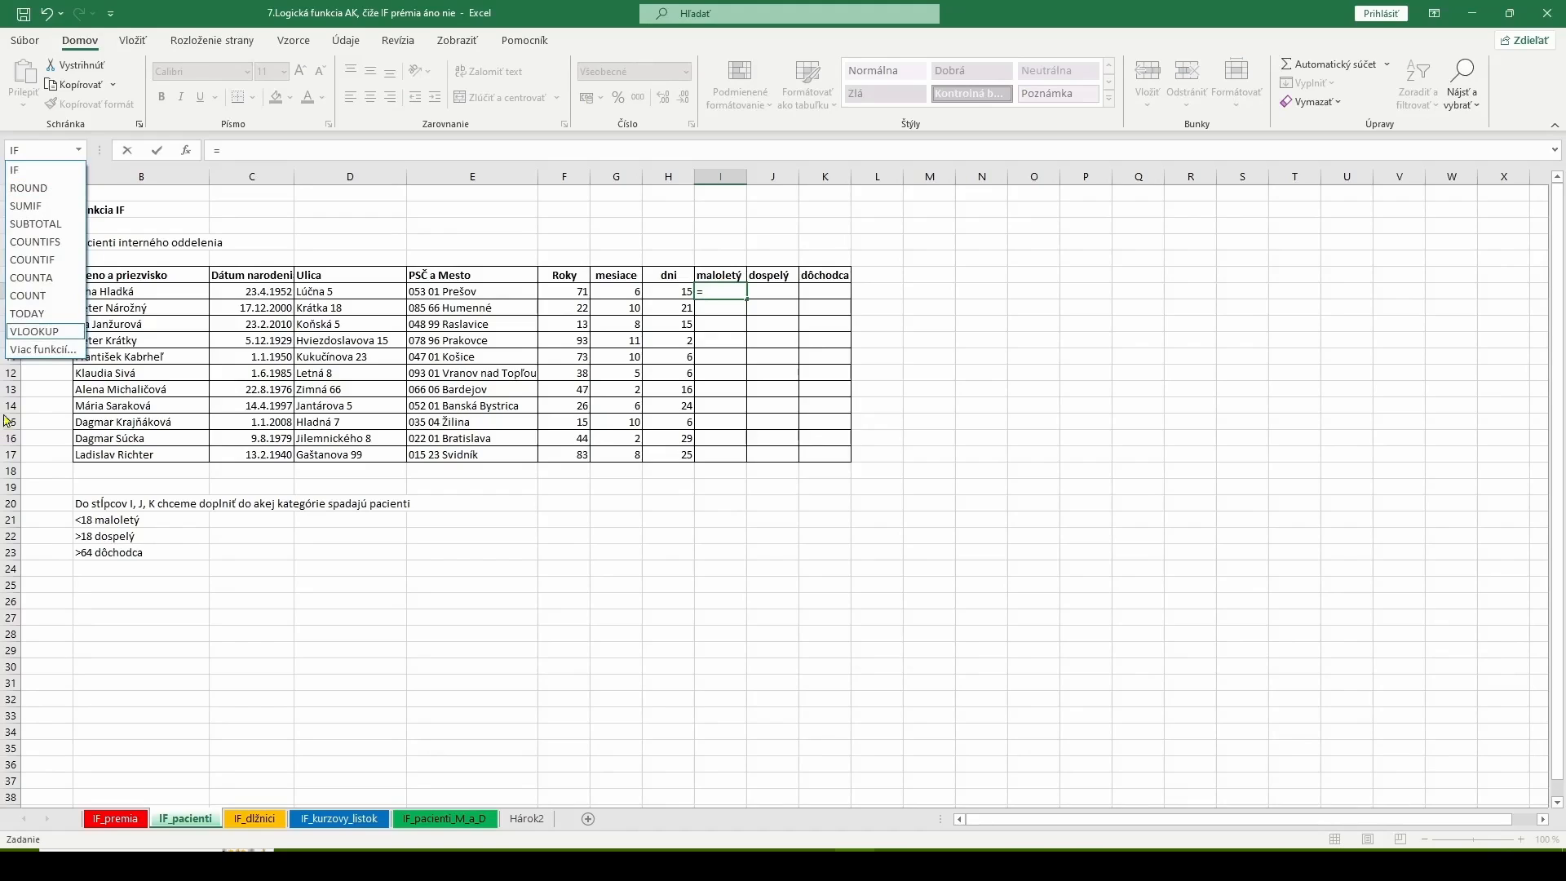
{"action": "left_click", "coordinate": [24, 169]}
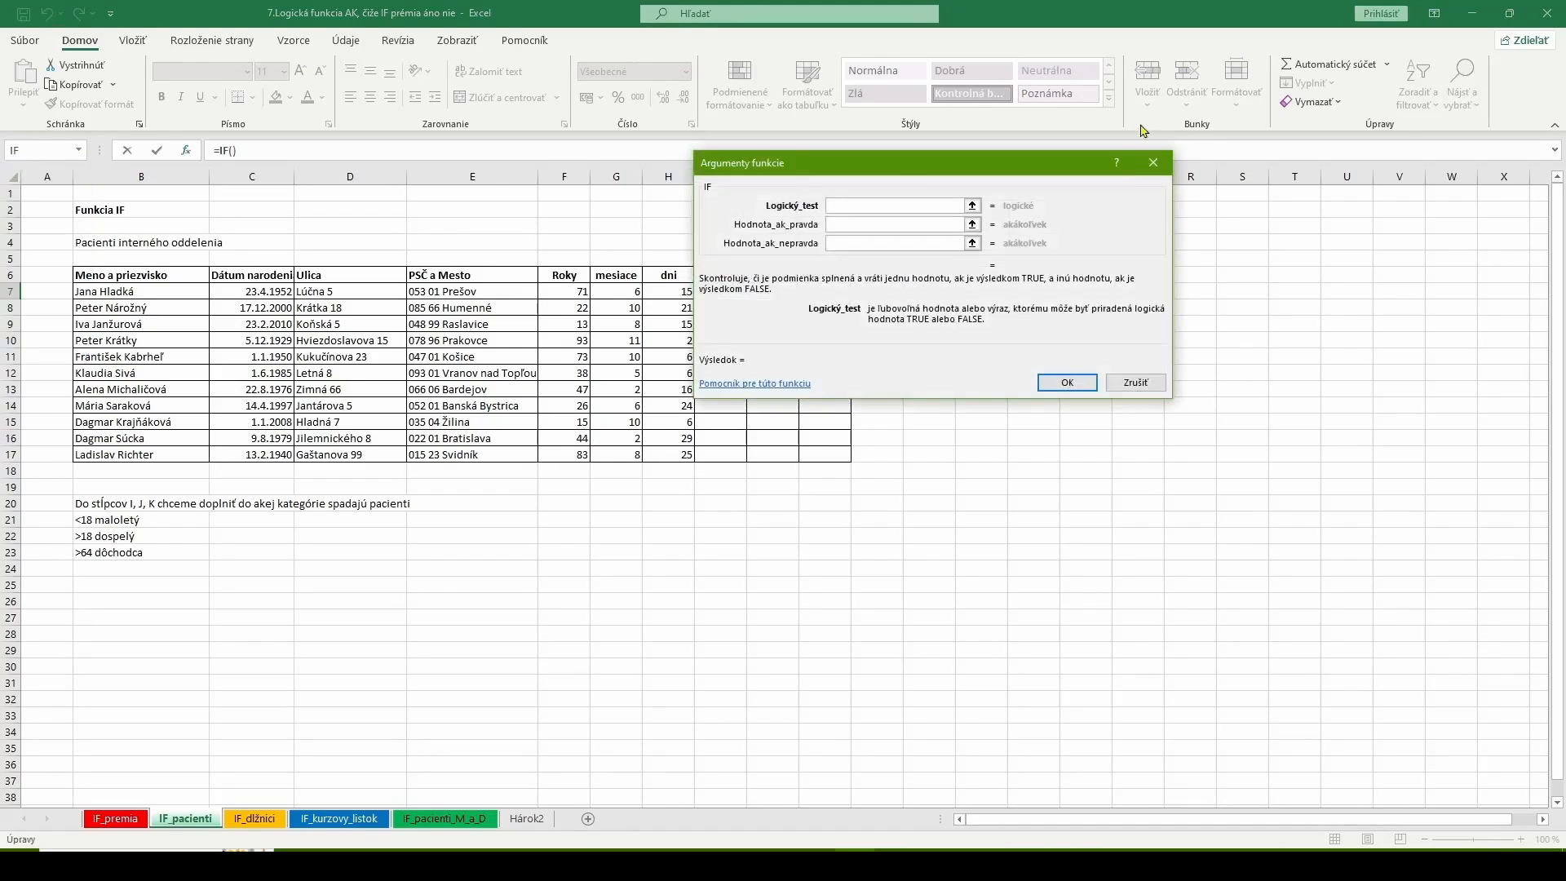
{"action": "left_click_drag", "start_coordinate": [900, 164], "coordinate": [1138, 160]}
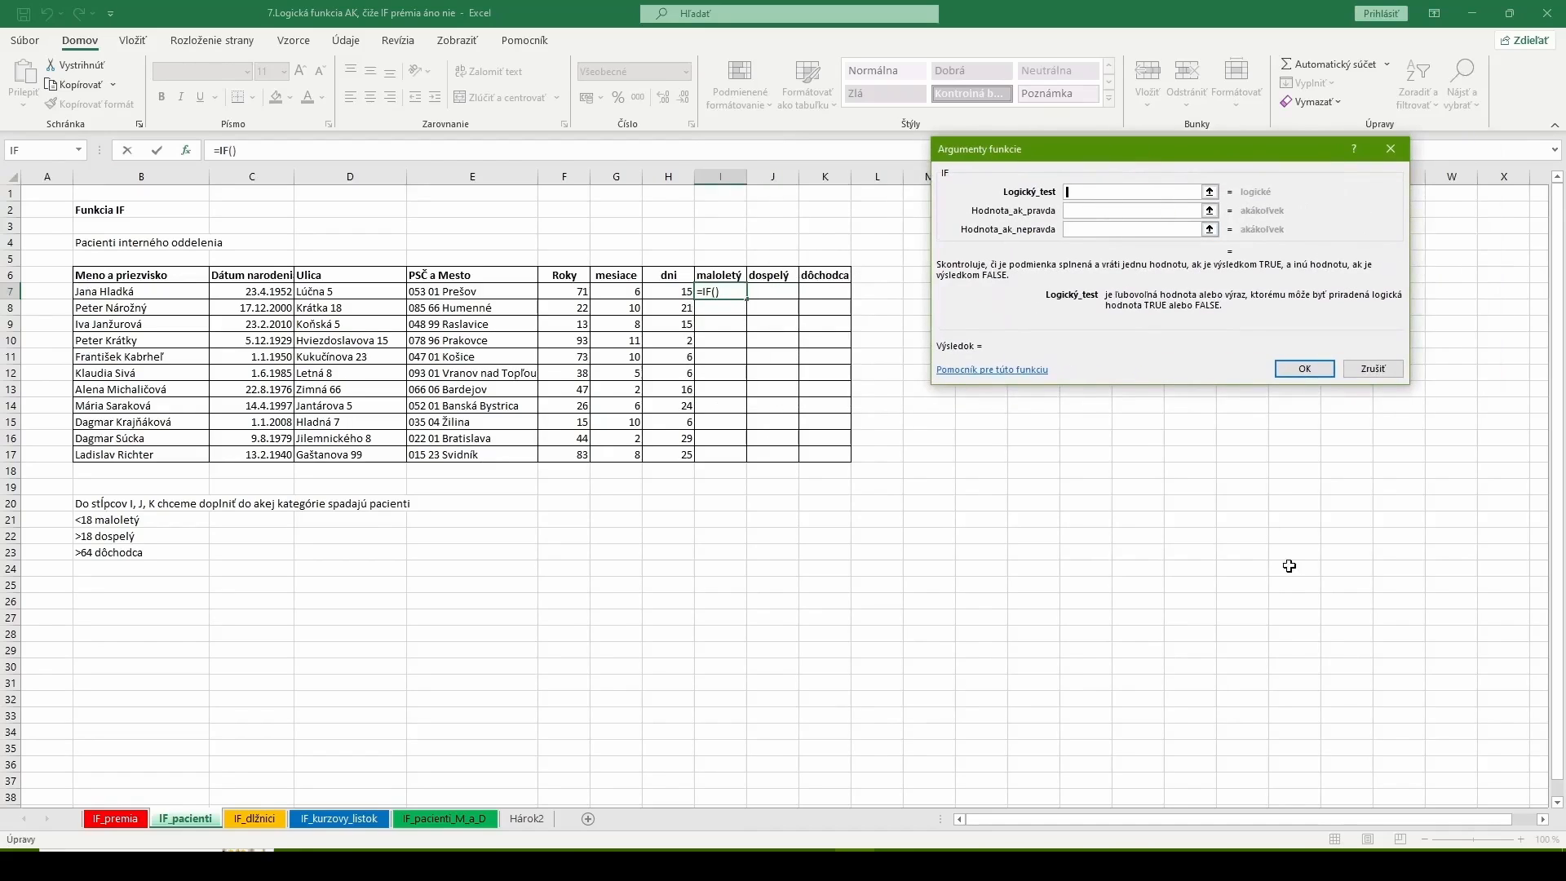
{"action": "left_click", "coordinate": [1373, 369]}
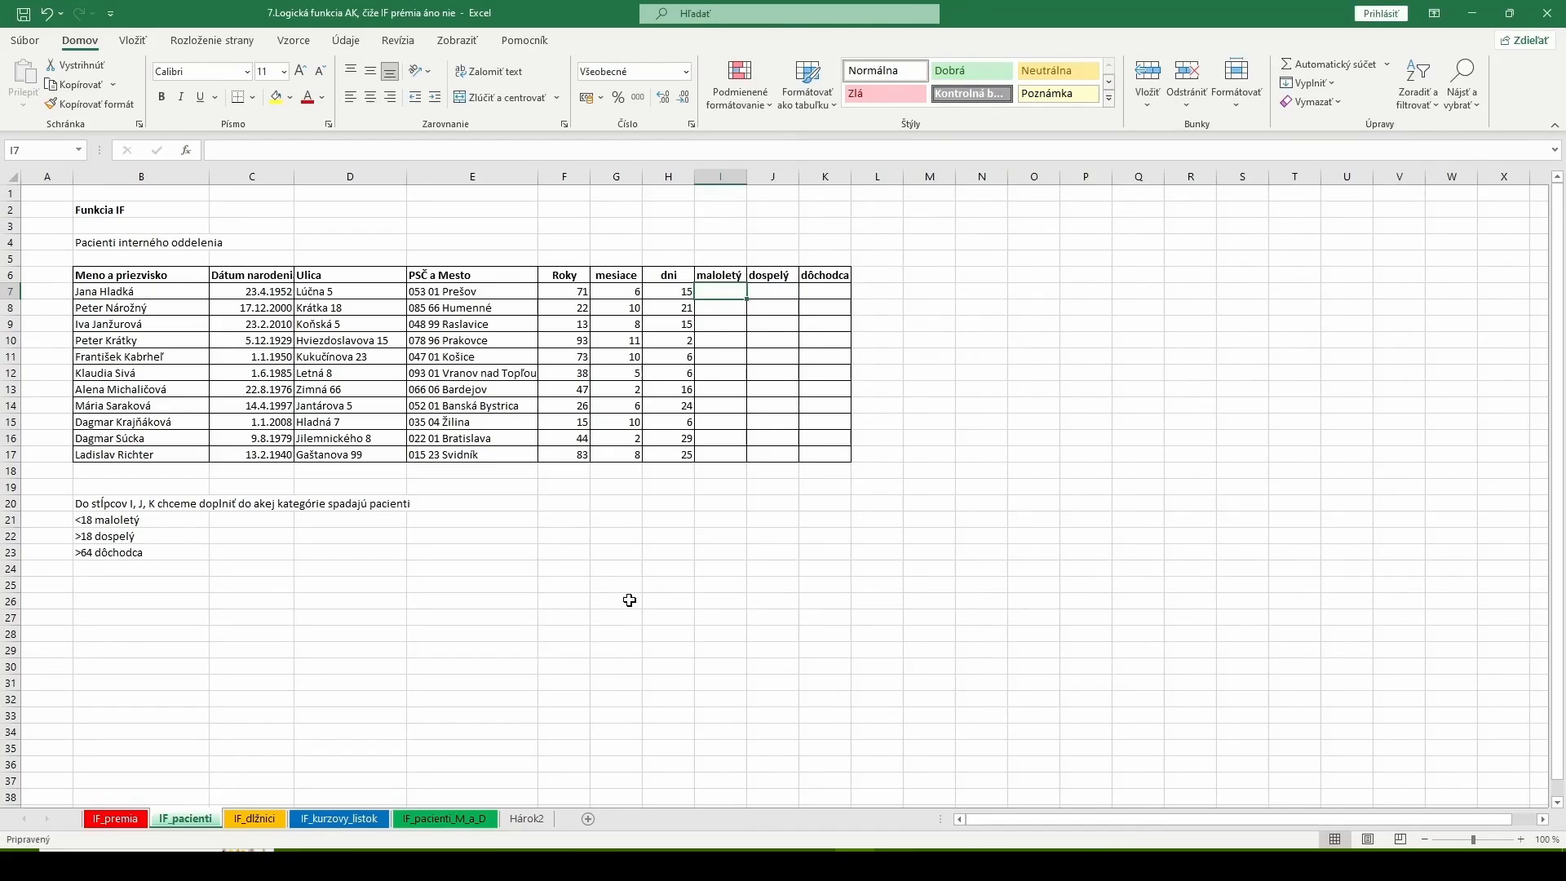
Insert the recently used IF function in I7 under maloletý with the logical test F7<18.
{"action": "left_click", "coordinate": [186, 152]}
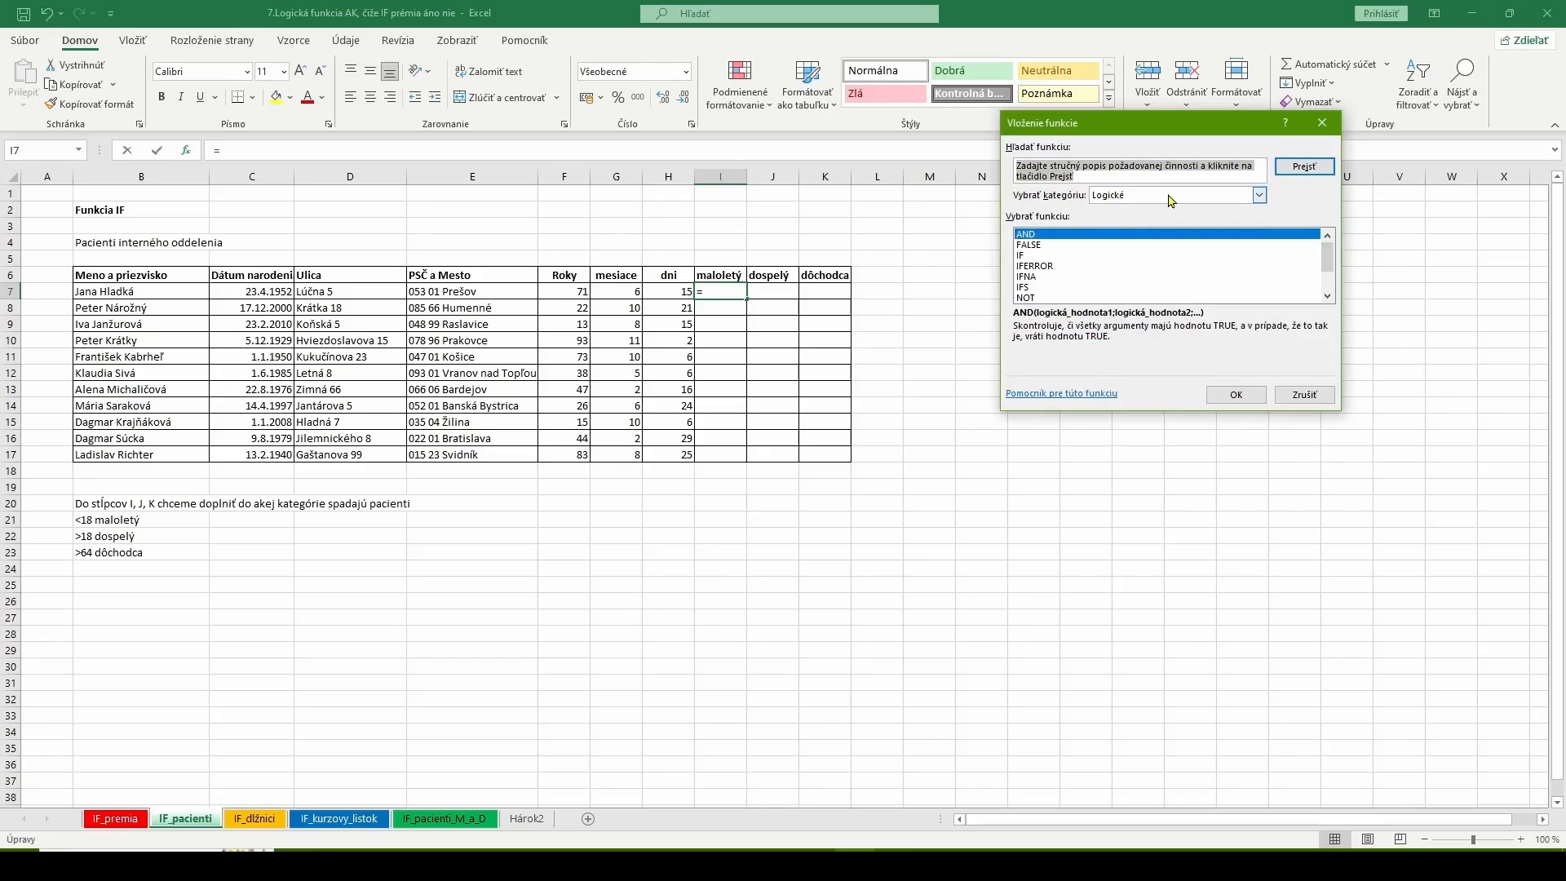
{"action": "left_click", "coordinate": [1259, 195]}
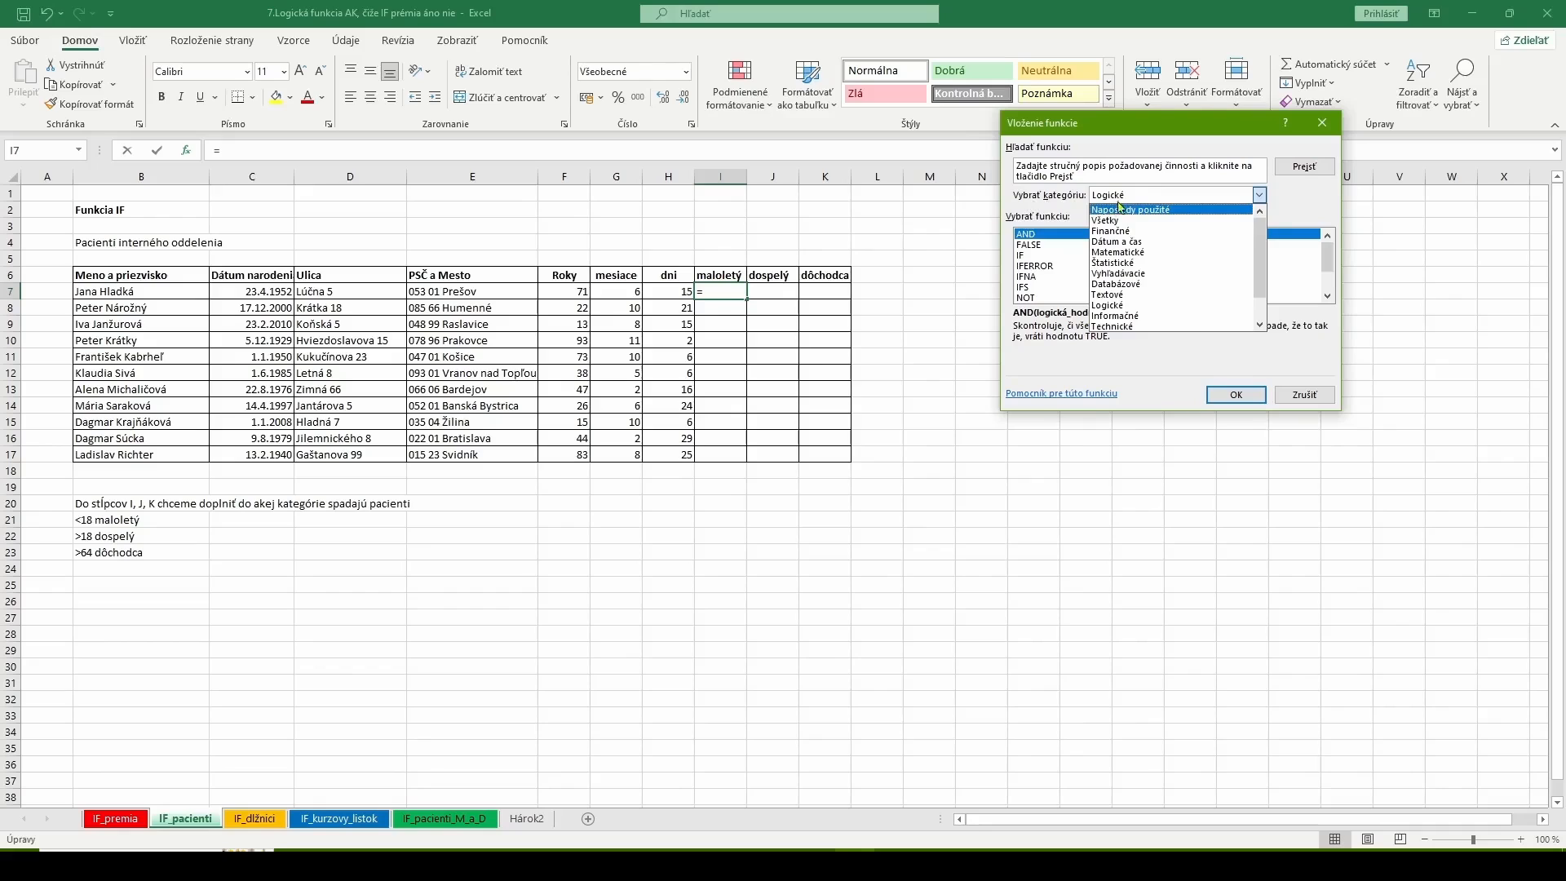
{"action": "left_click", "coordinate": [1115, 211]}
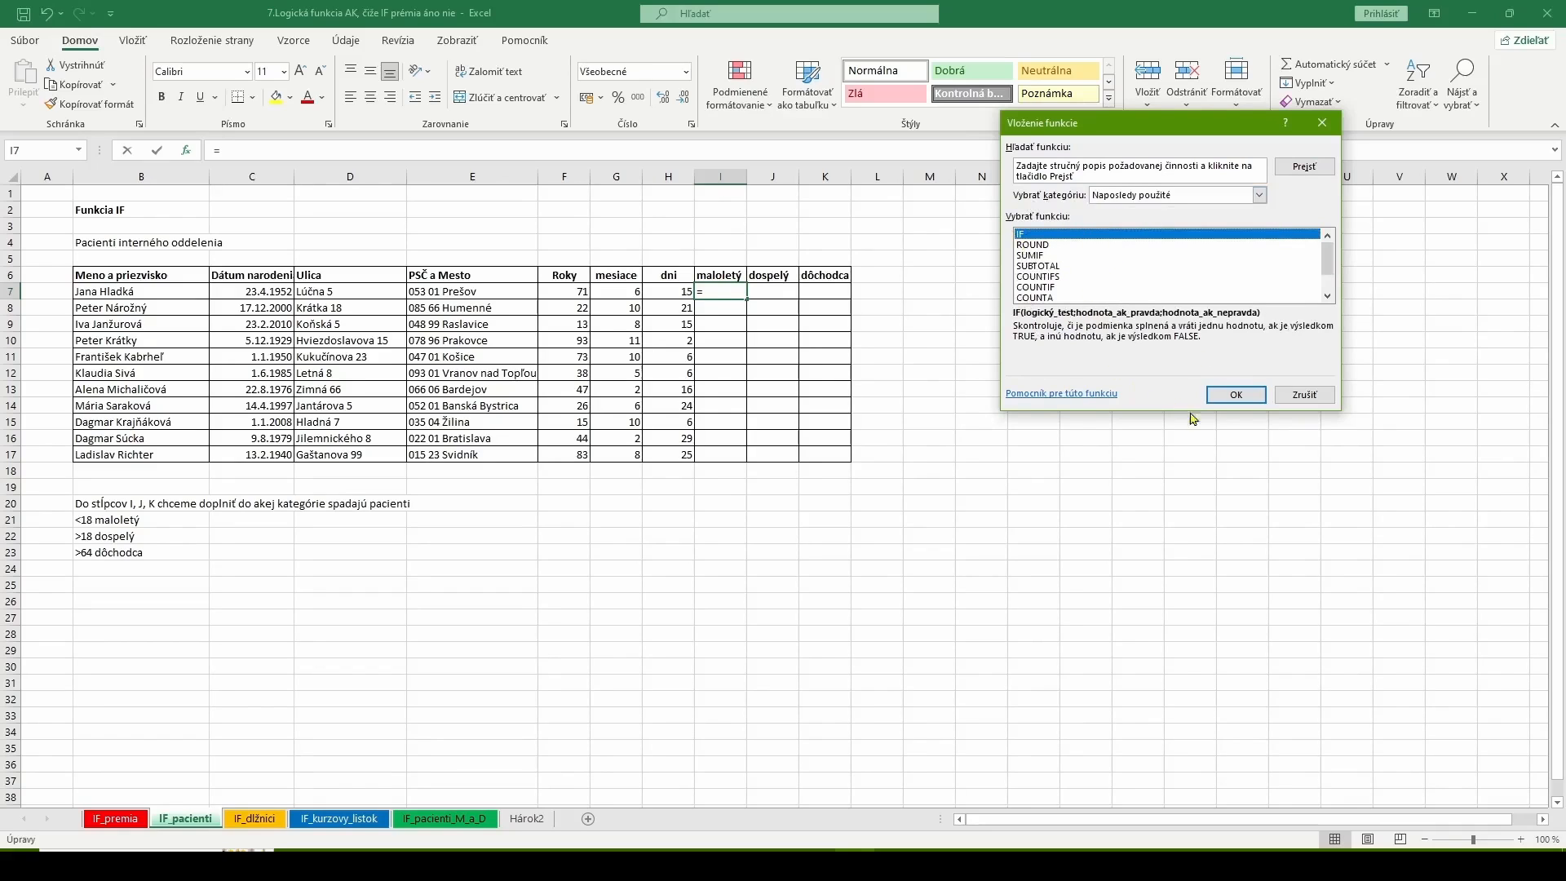
{"action": "left_click", "coordinate": [1236, 394]}
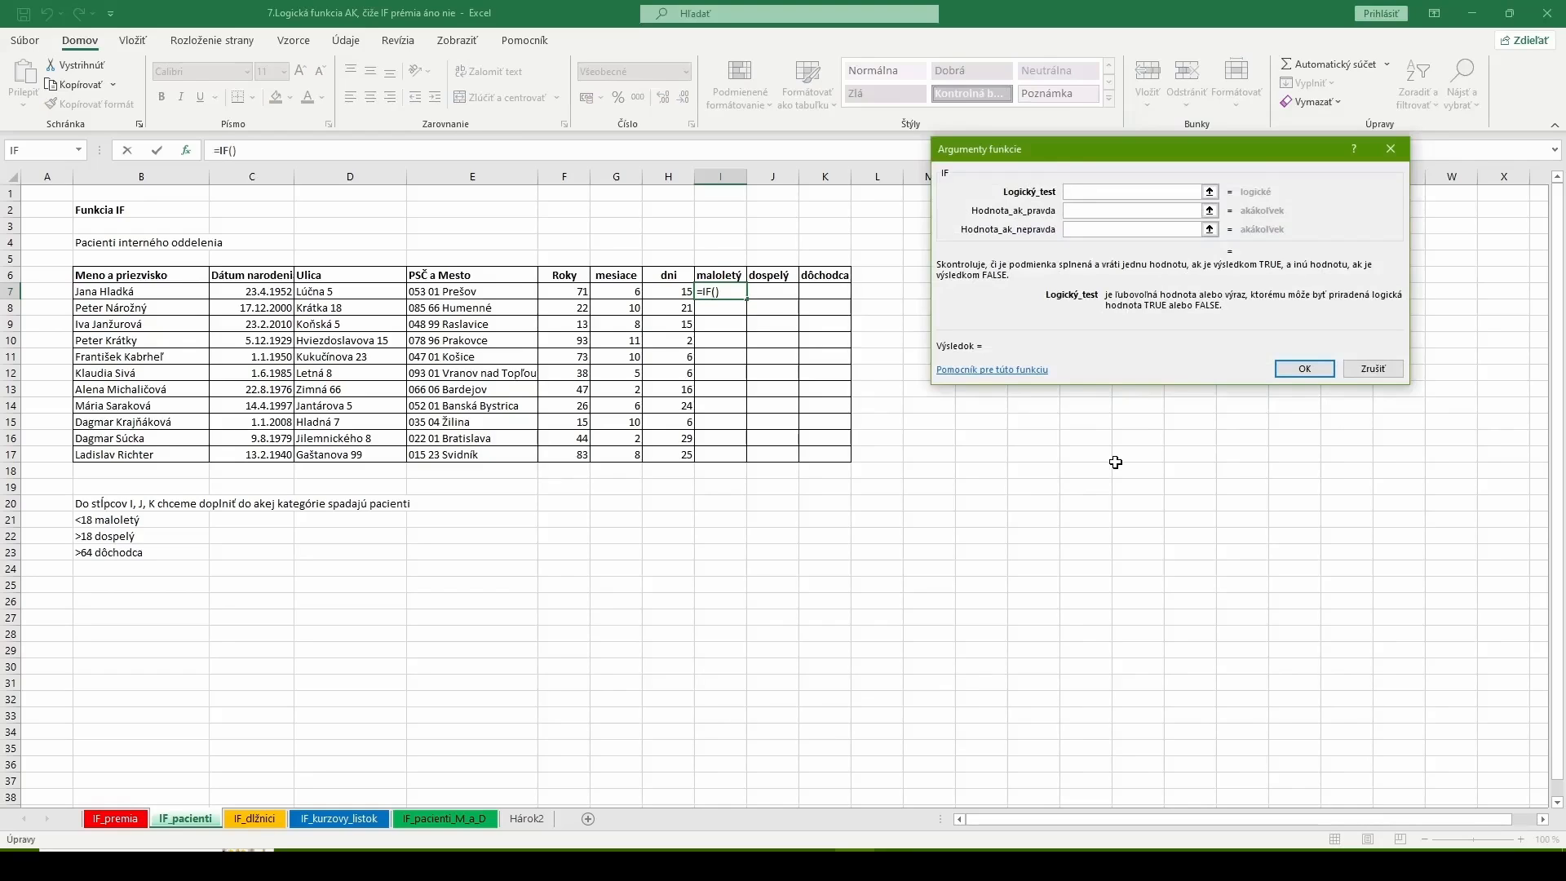
{"action": "left_click", "coordinate": [561, 291]}
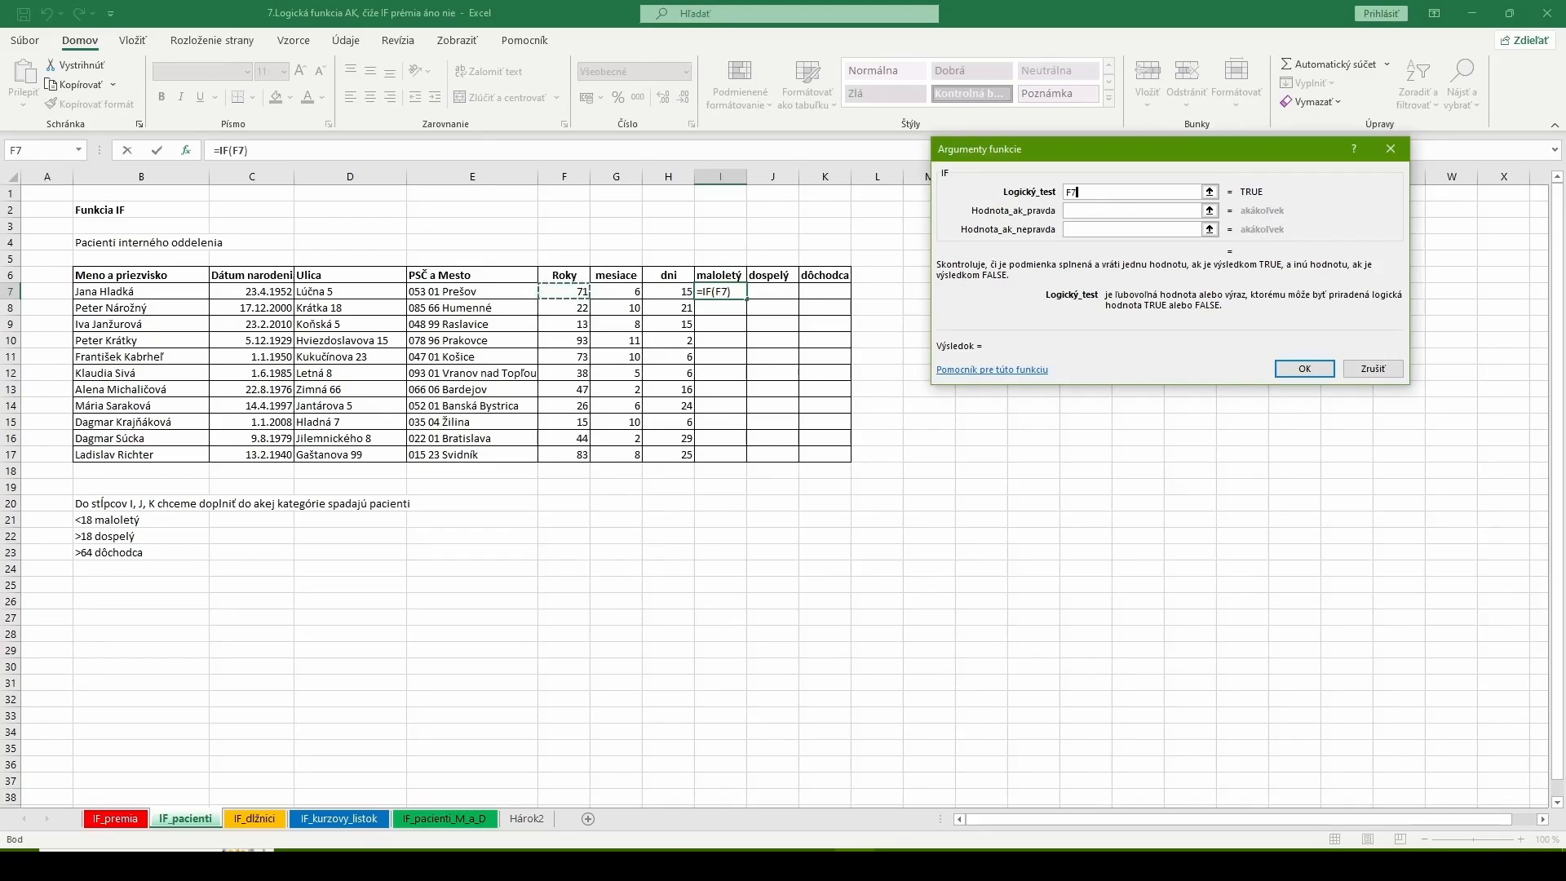
{"action": "type", "text": "<18"}
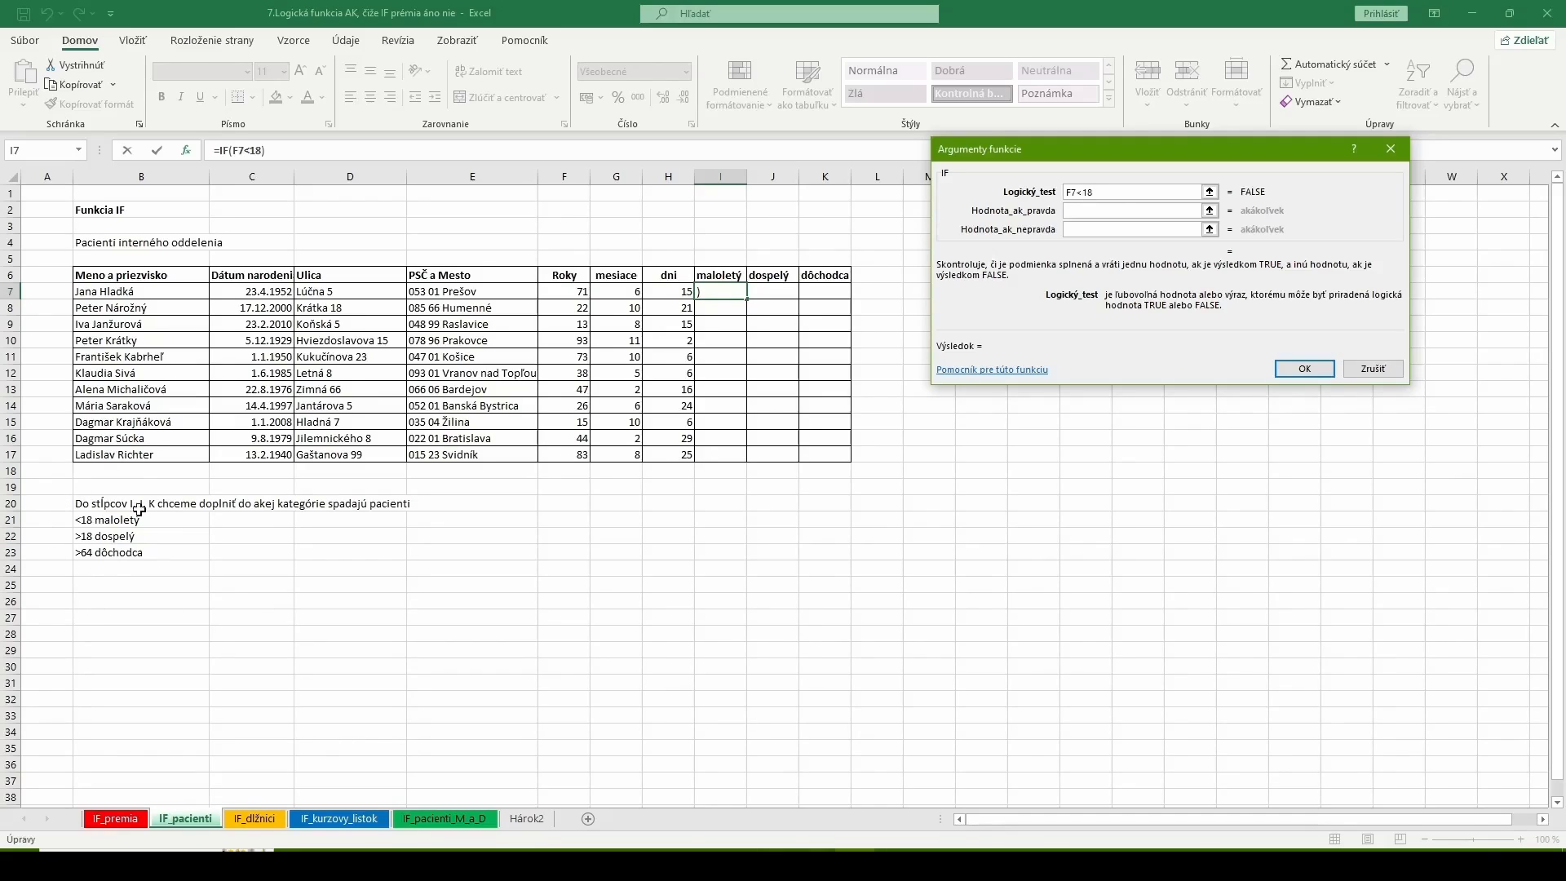
Set the IF result to "maloletý" when true and "" when false, and fill the formula down to I17.
{"action": "left_click", "coordinate": [1072, 216]}
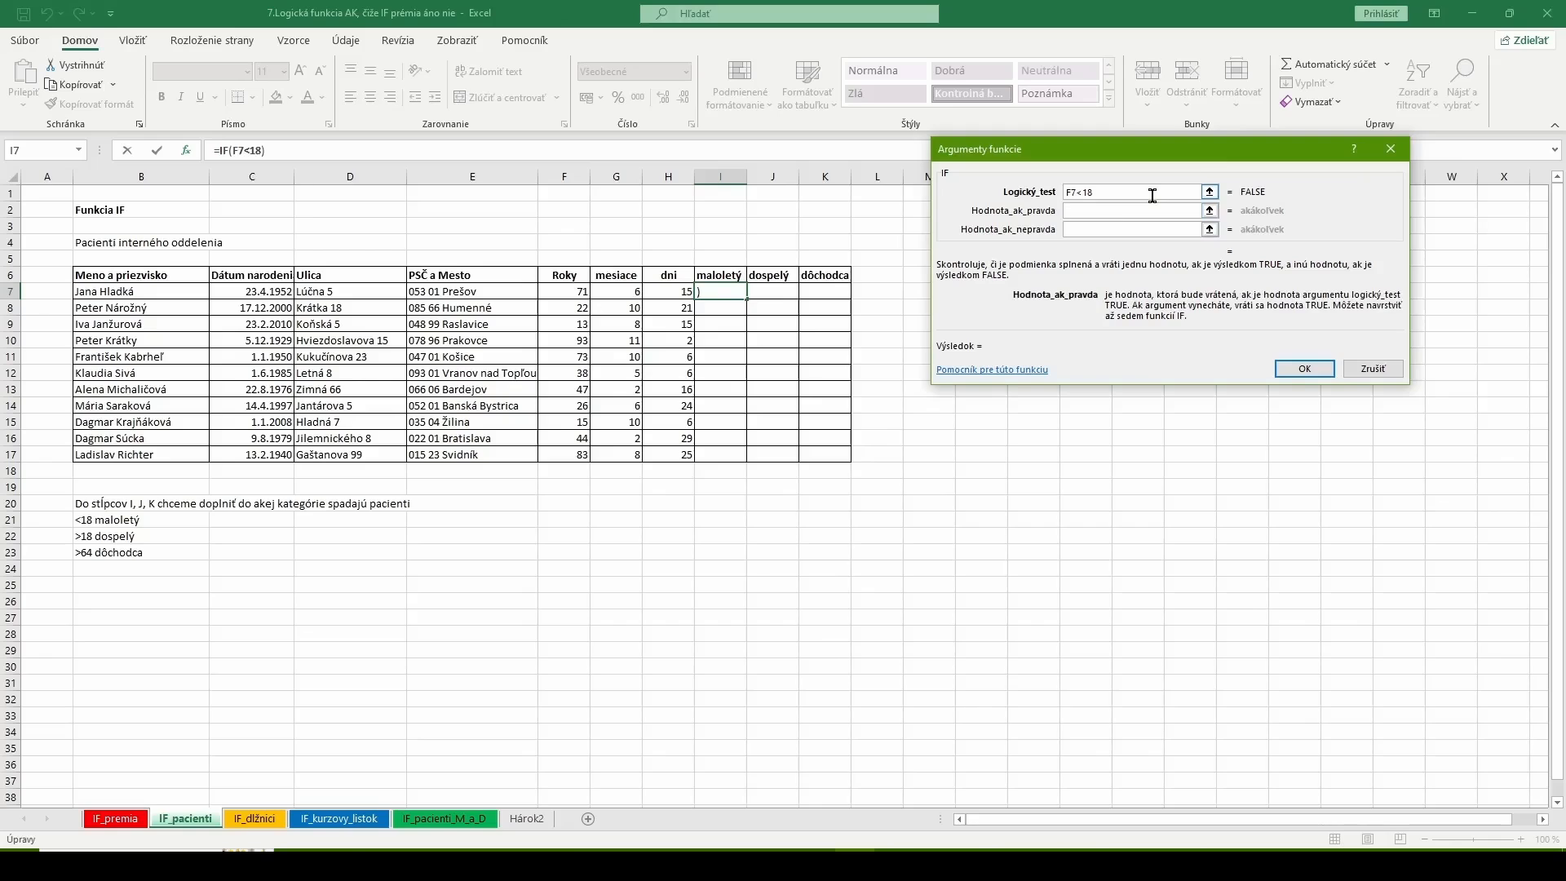
{"action": "type", "text": "maloletý"}
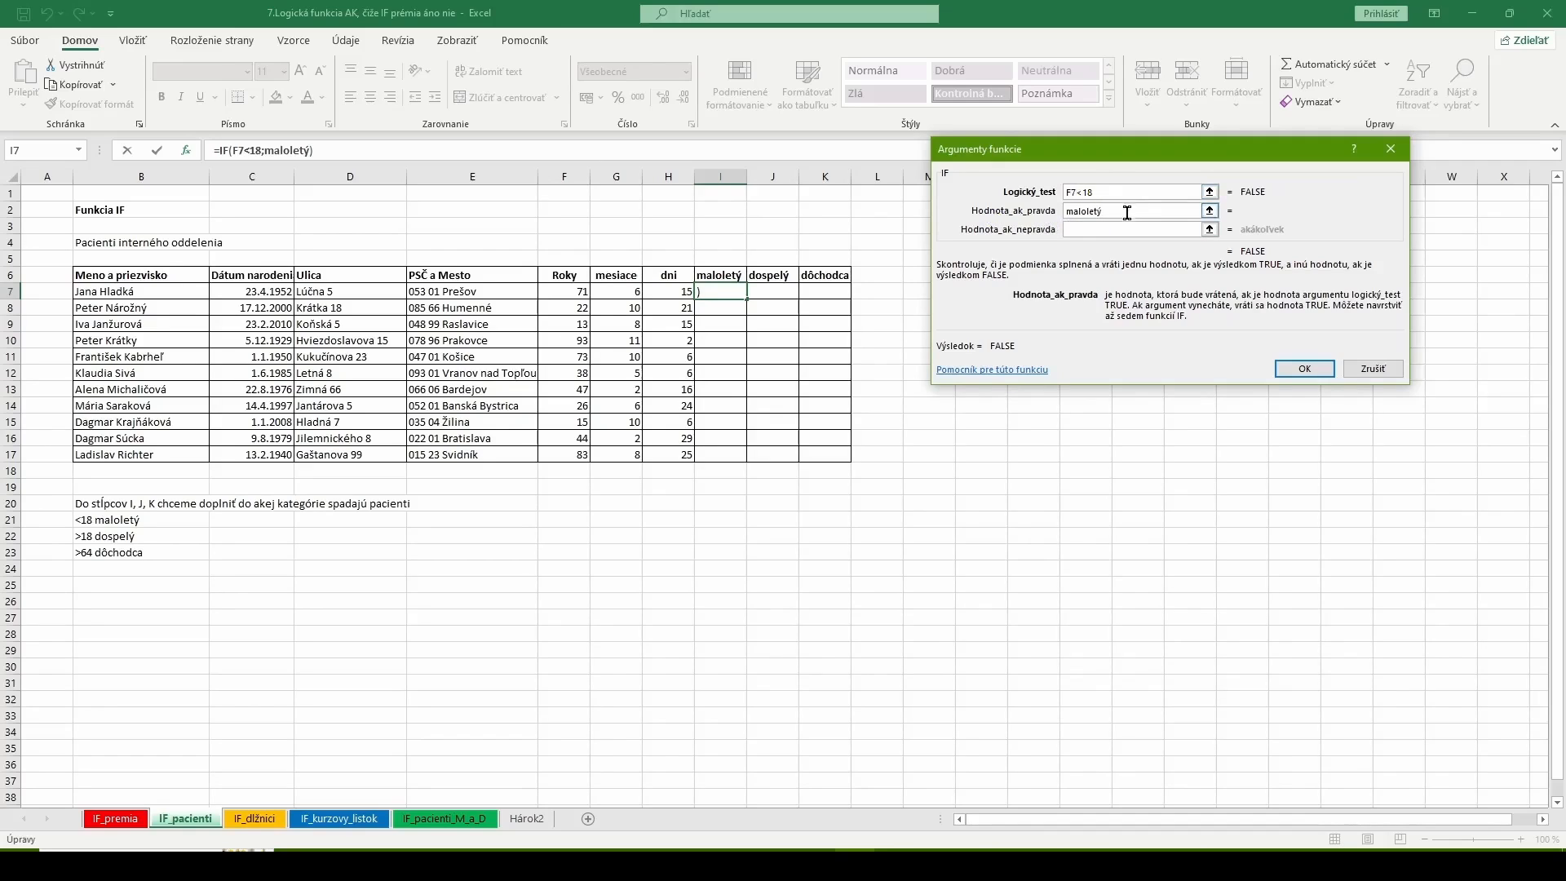
{"action": "left_click", "coordinate": [1080, 231]}
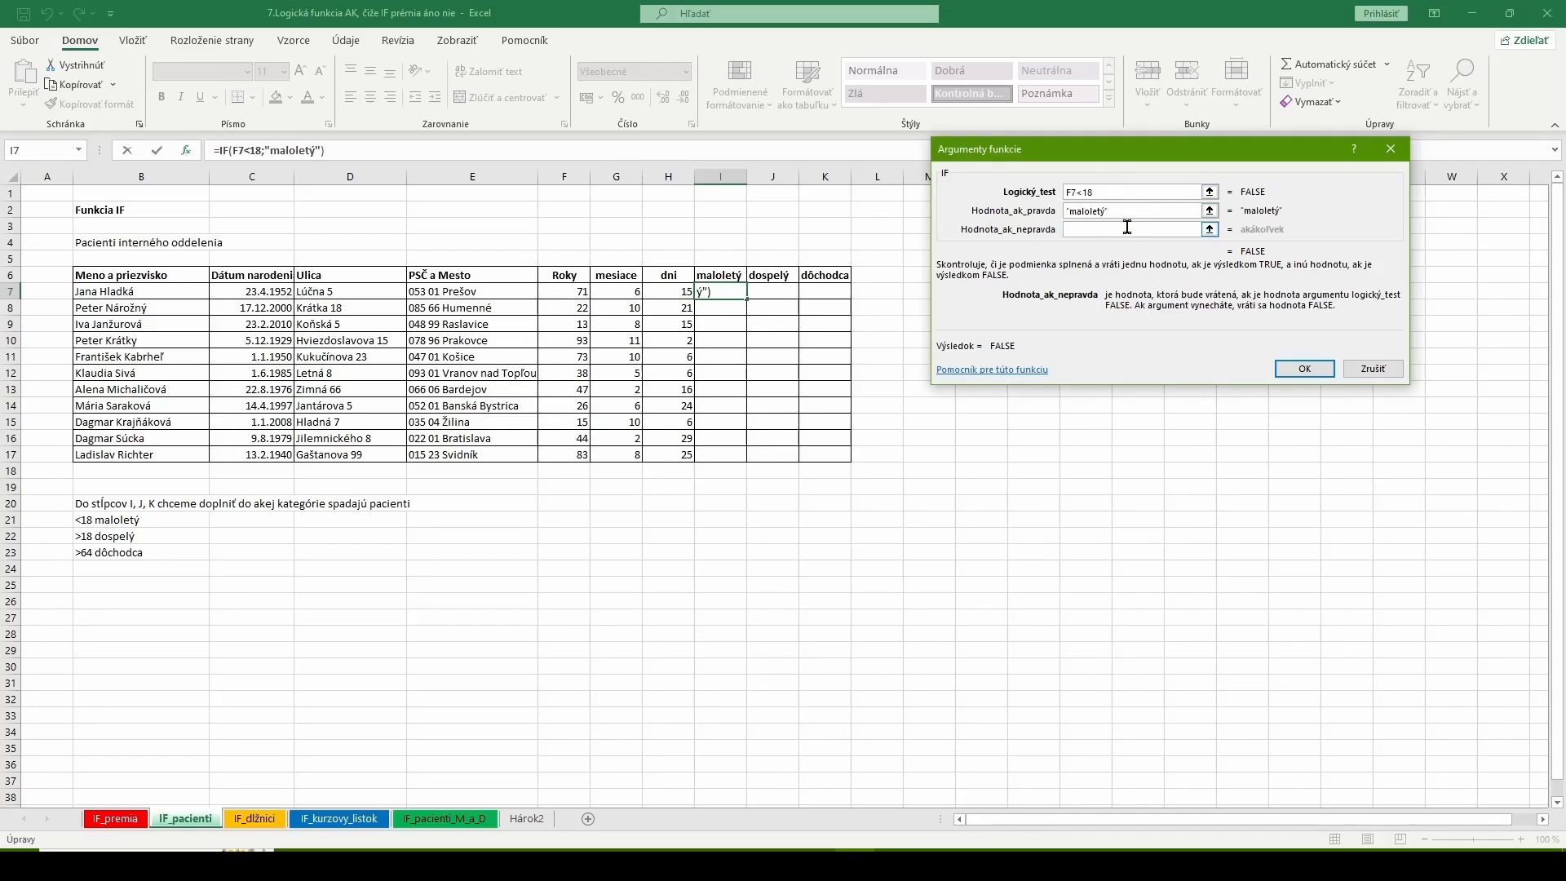
{"action": "type", "text": "\"\""}
{"action": "left_click", "coordinate": [1305, 369]}
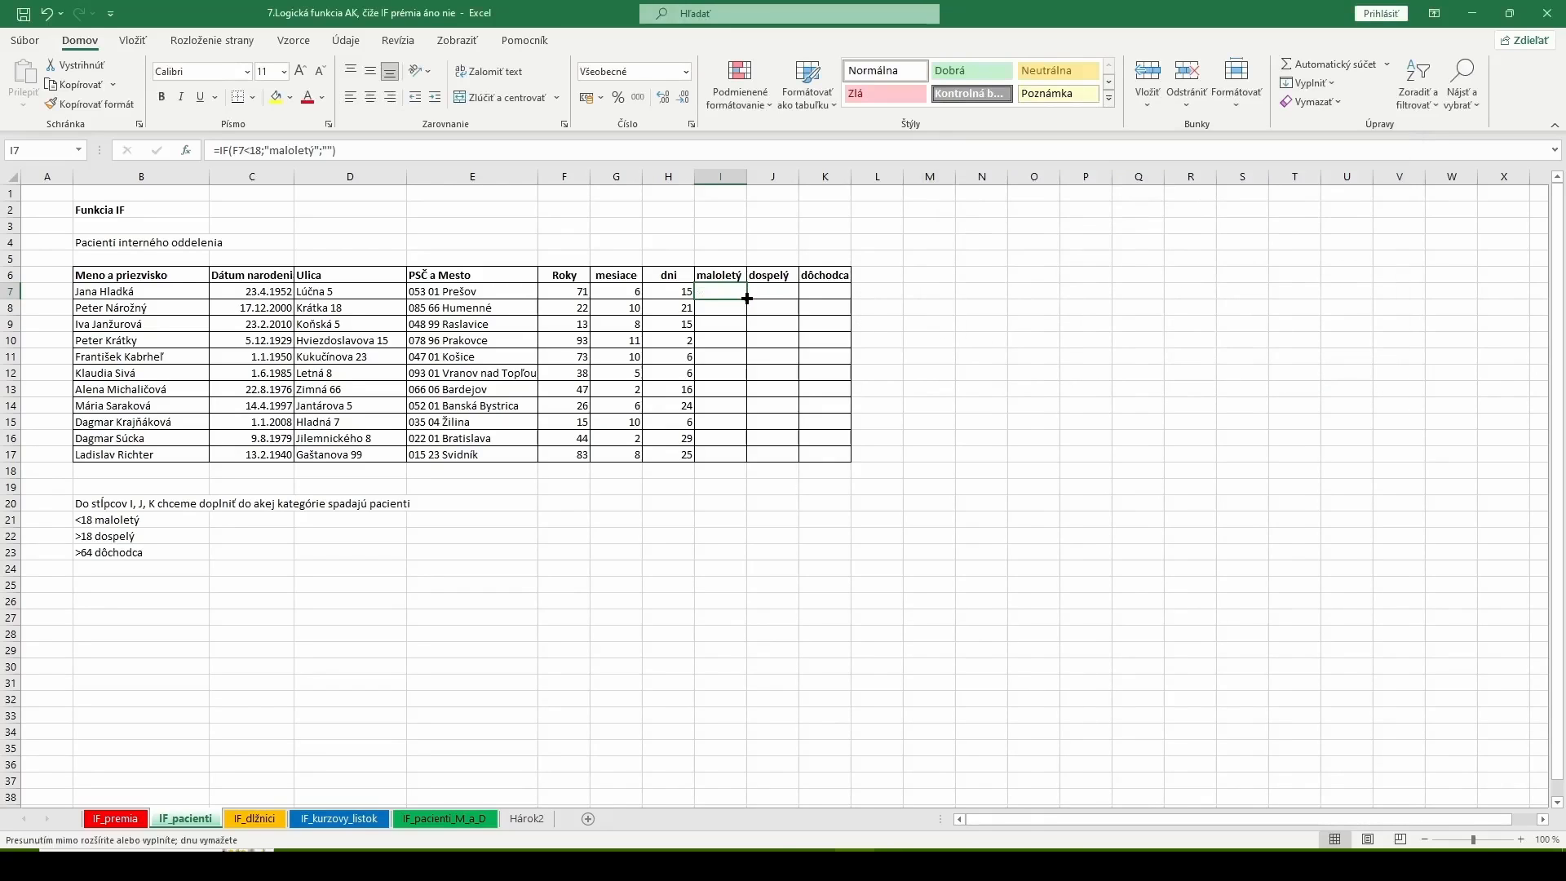
{"action": "left_click_drag", "start_coordinate": [747, 298], "coordinate": [751, 463]}
{"action": "left_click", "coordinate": [961, 423]}
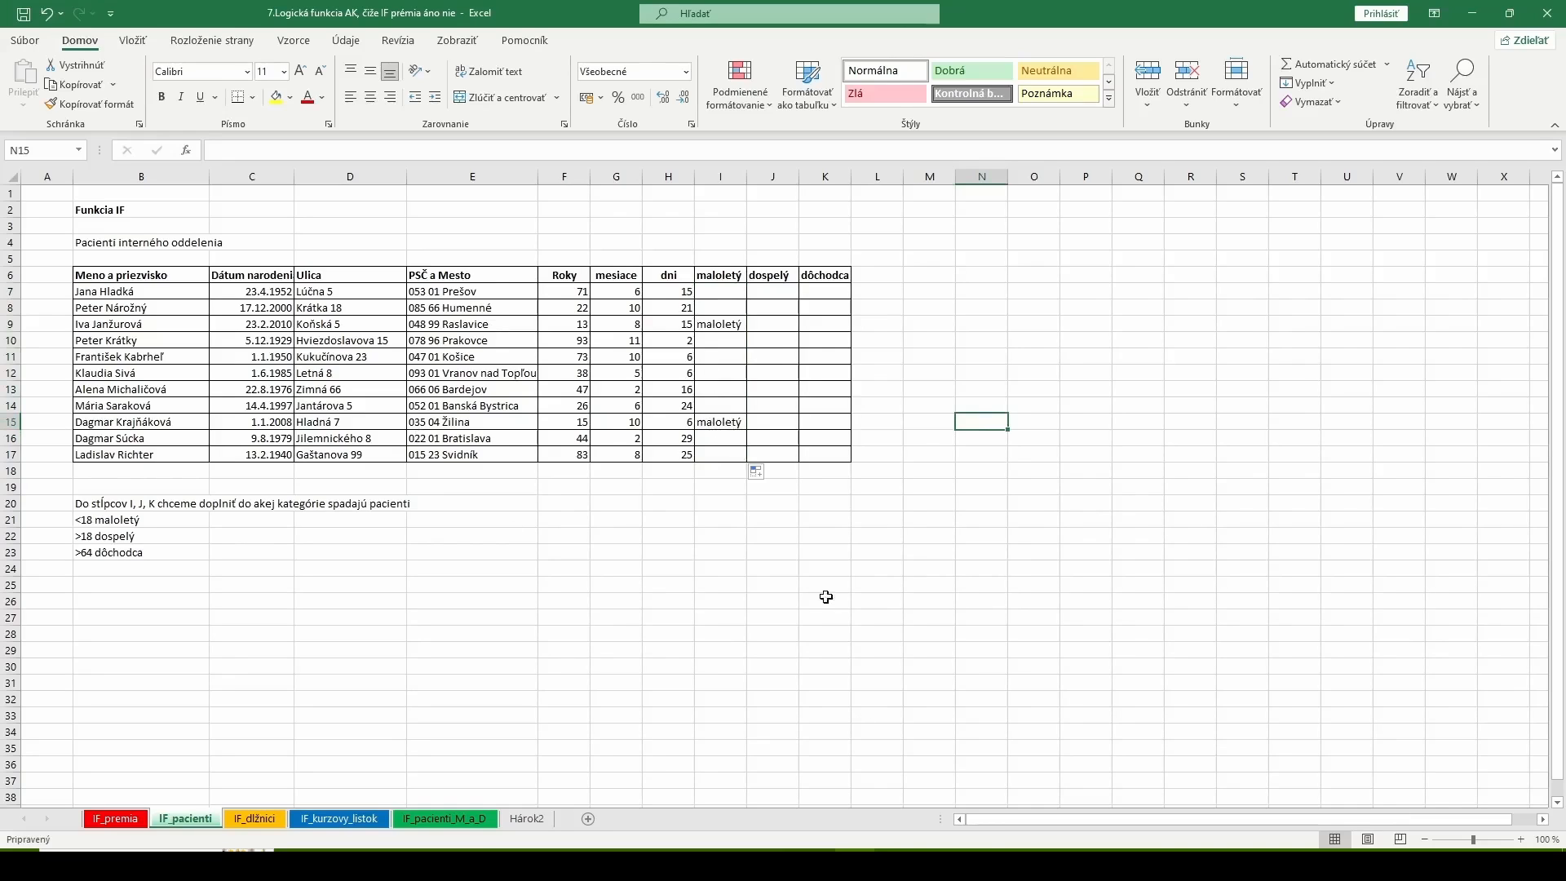
Insert an IF function in J7 under dospelý with the logical test F7>18.
{"action": "left_click", "coordinate": [757, 294]}
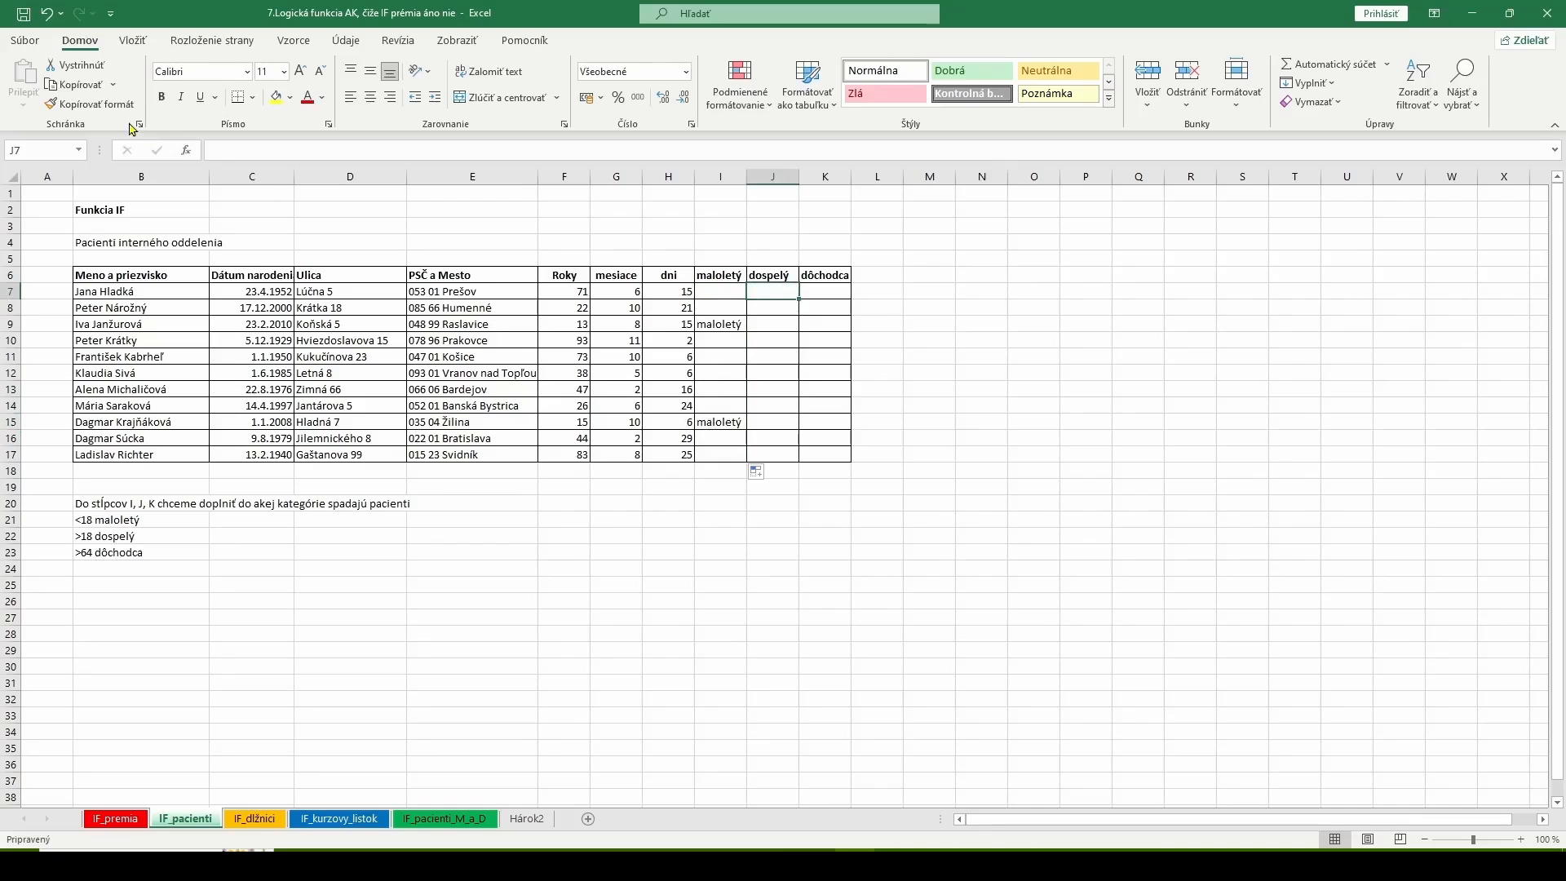
{"action": "left_click", "coordinate": [188, 151]}
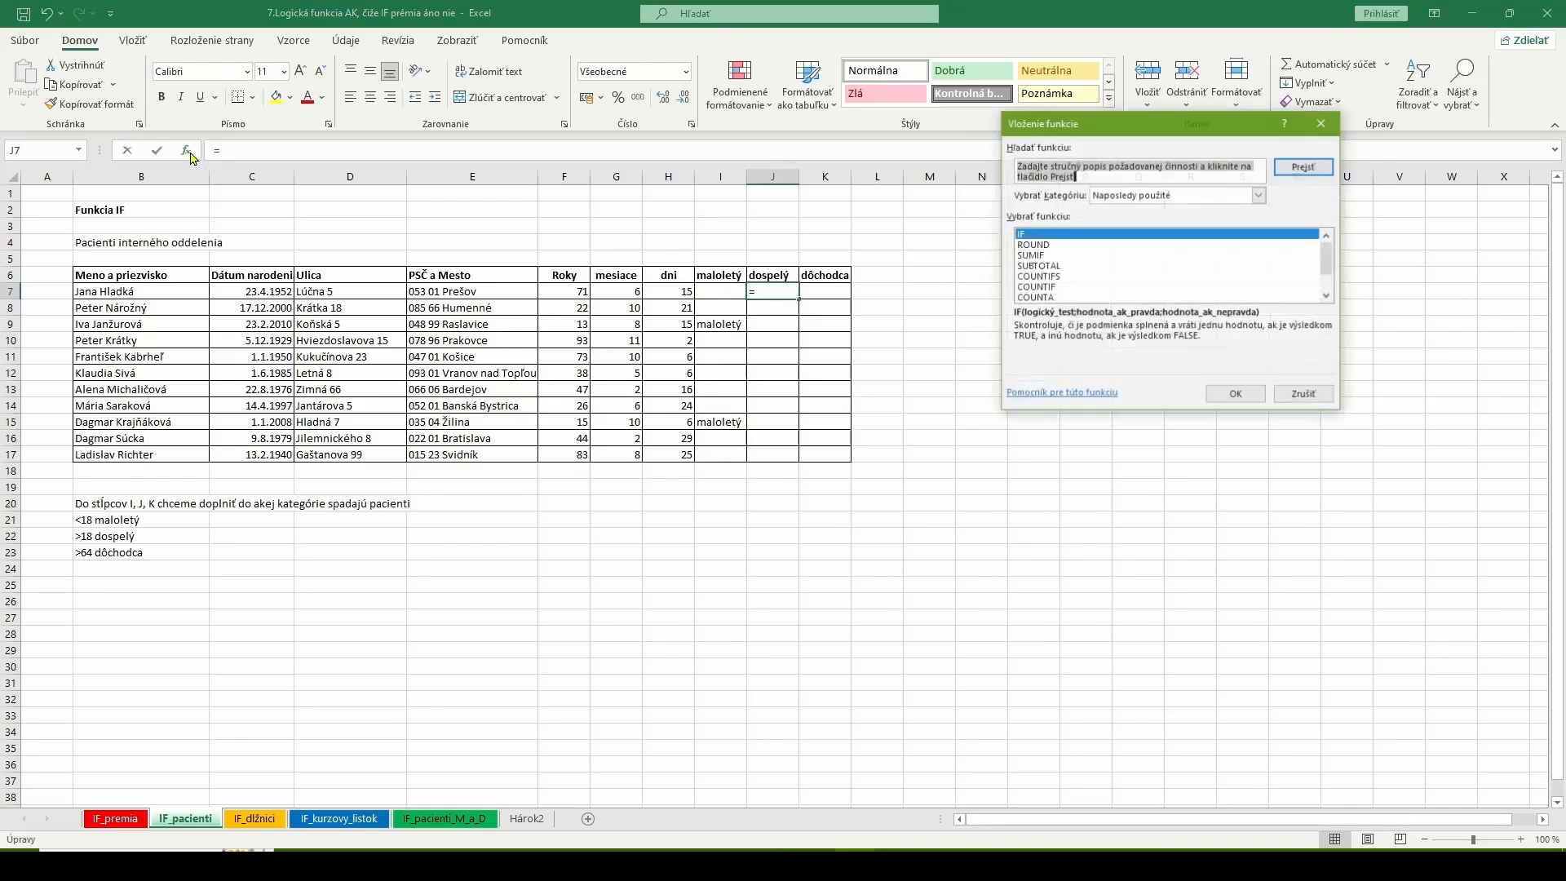
{"action": "left_click", "coordinate": [1236, 394]}
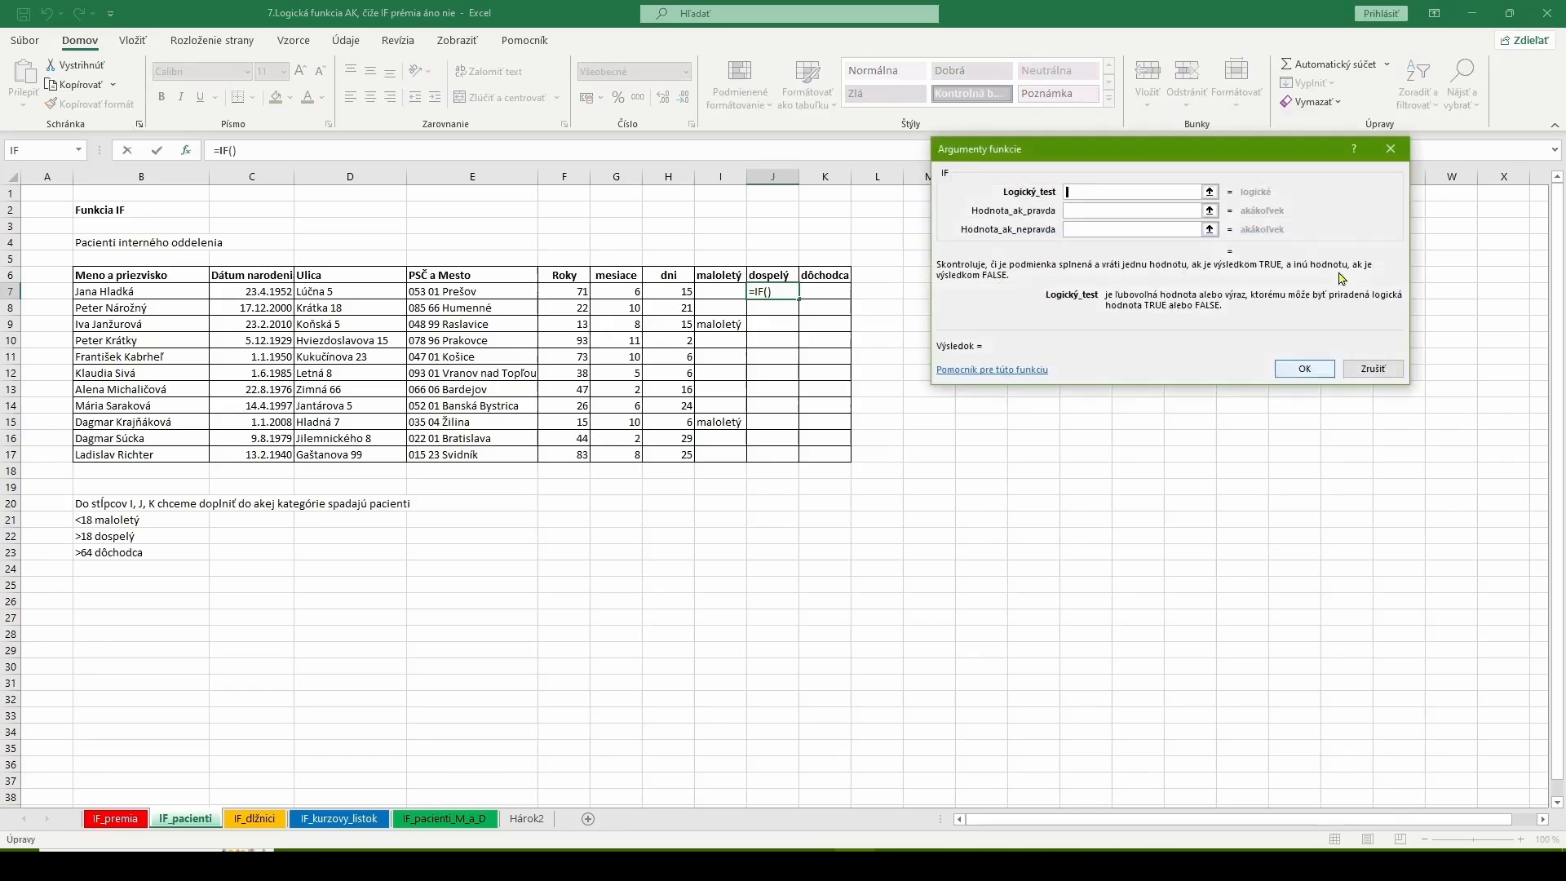
{"action": "left_click", "coordinate": [556, 294]}
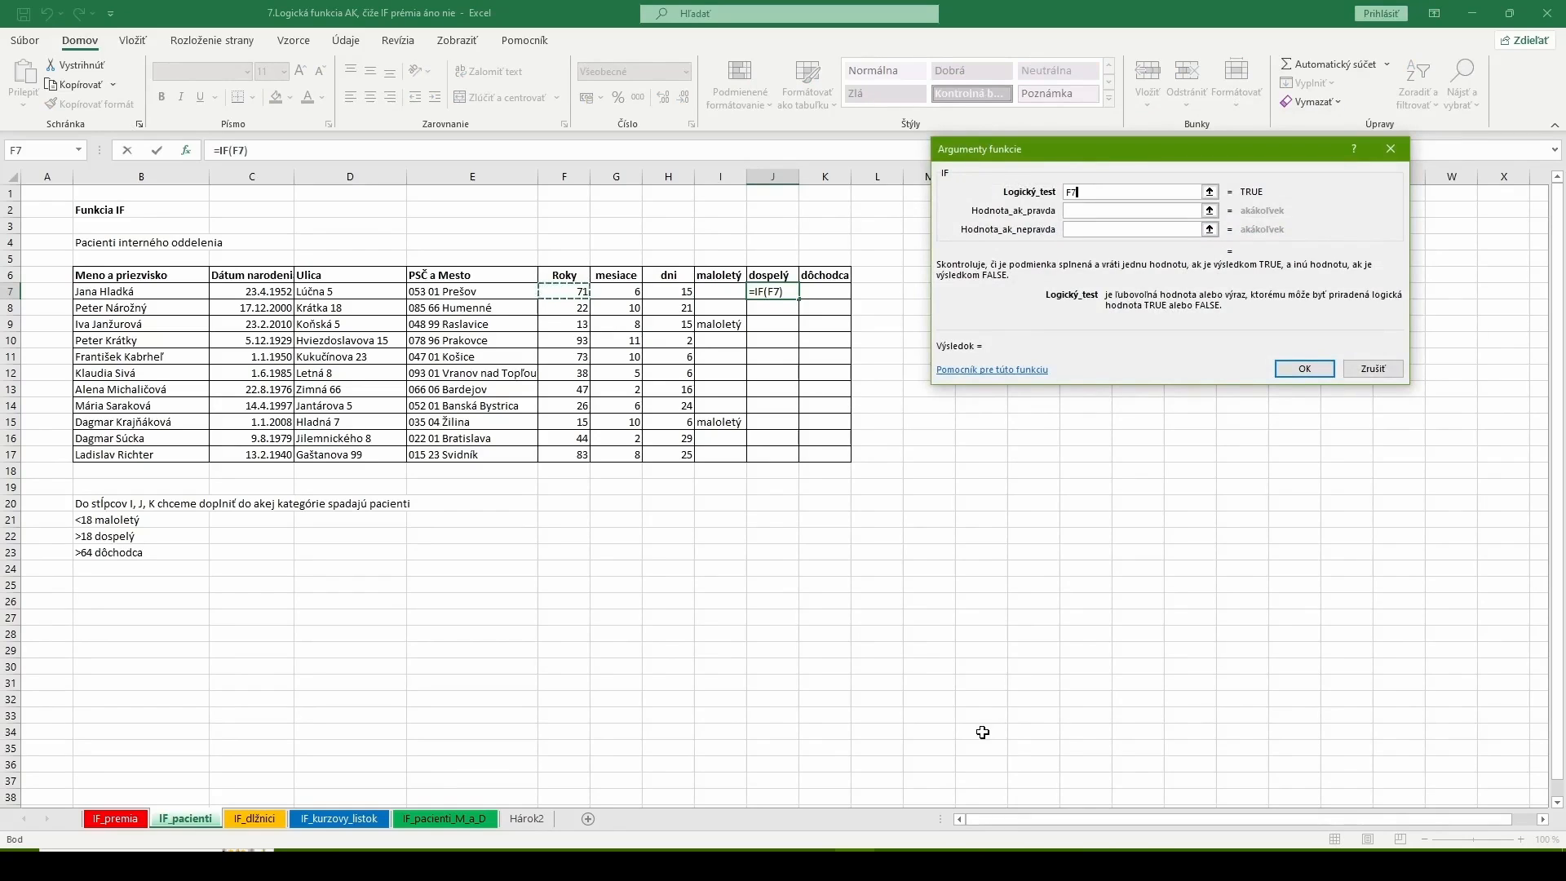
{"action": "type", "text": ">18"}
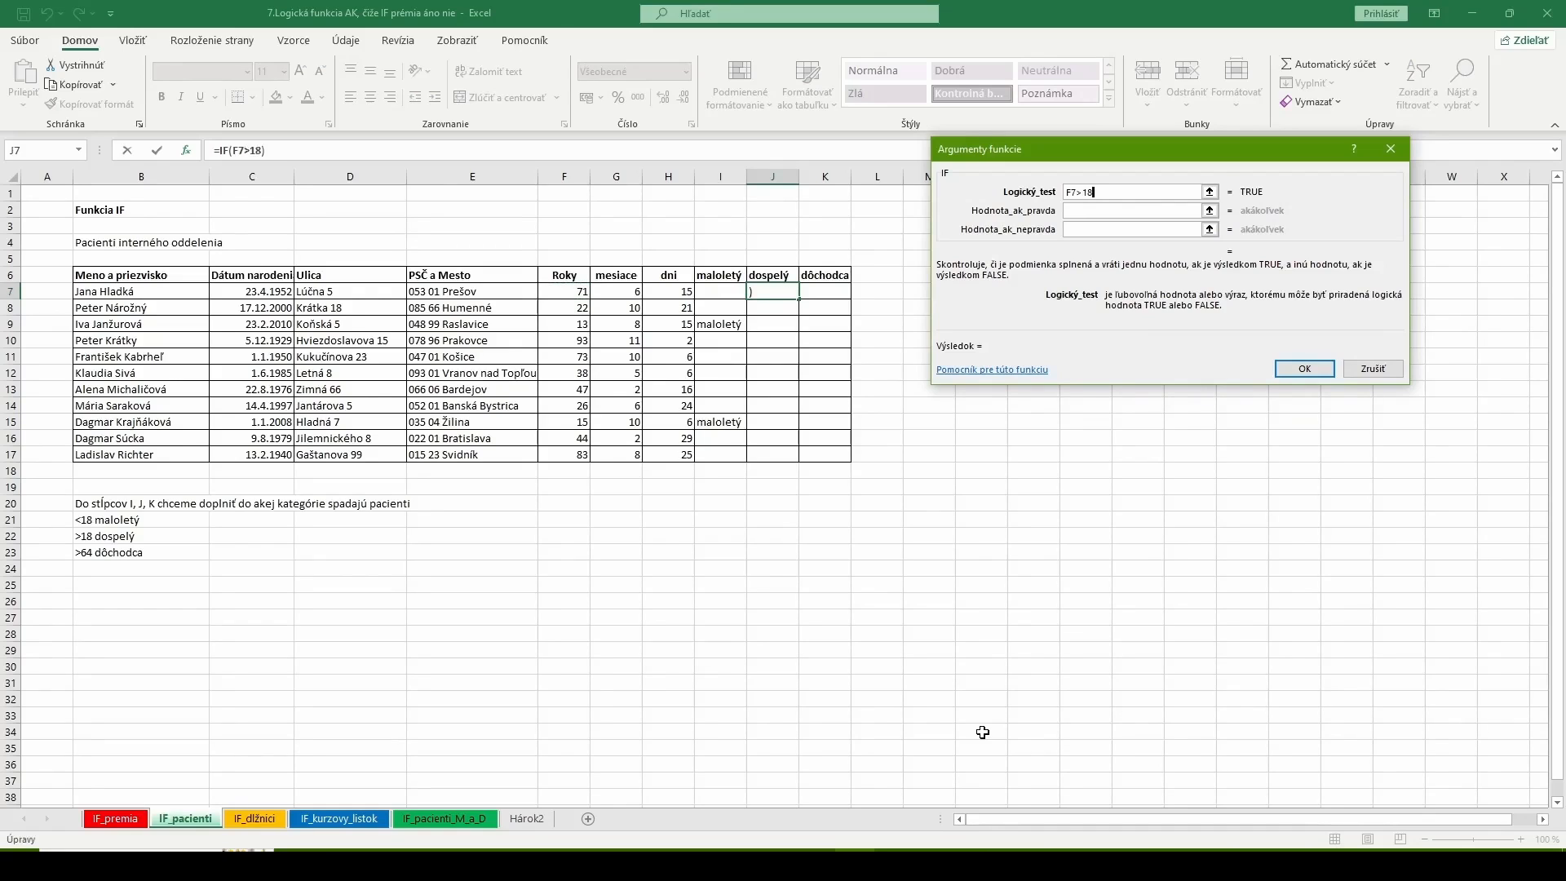
Set the IF result to "dospelý" when true and "" when false, and fill the formula down to J17.
{"action": "left_click", "coordinate": [1098, 214]}
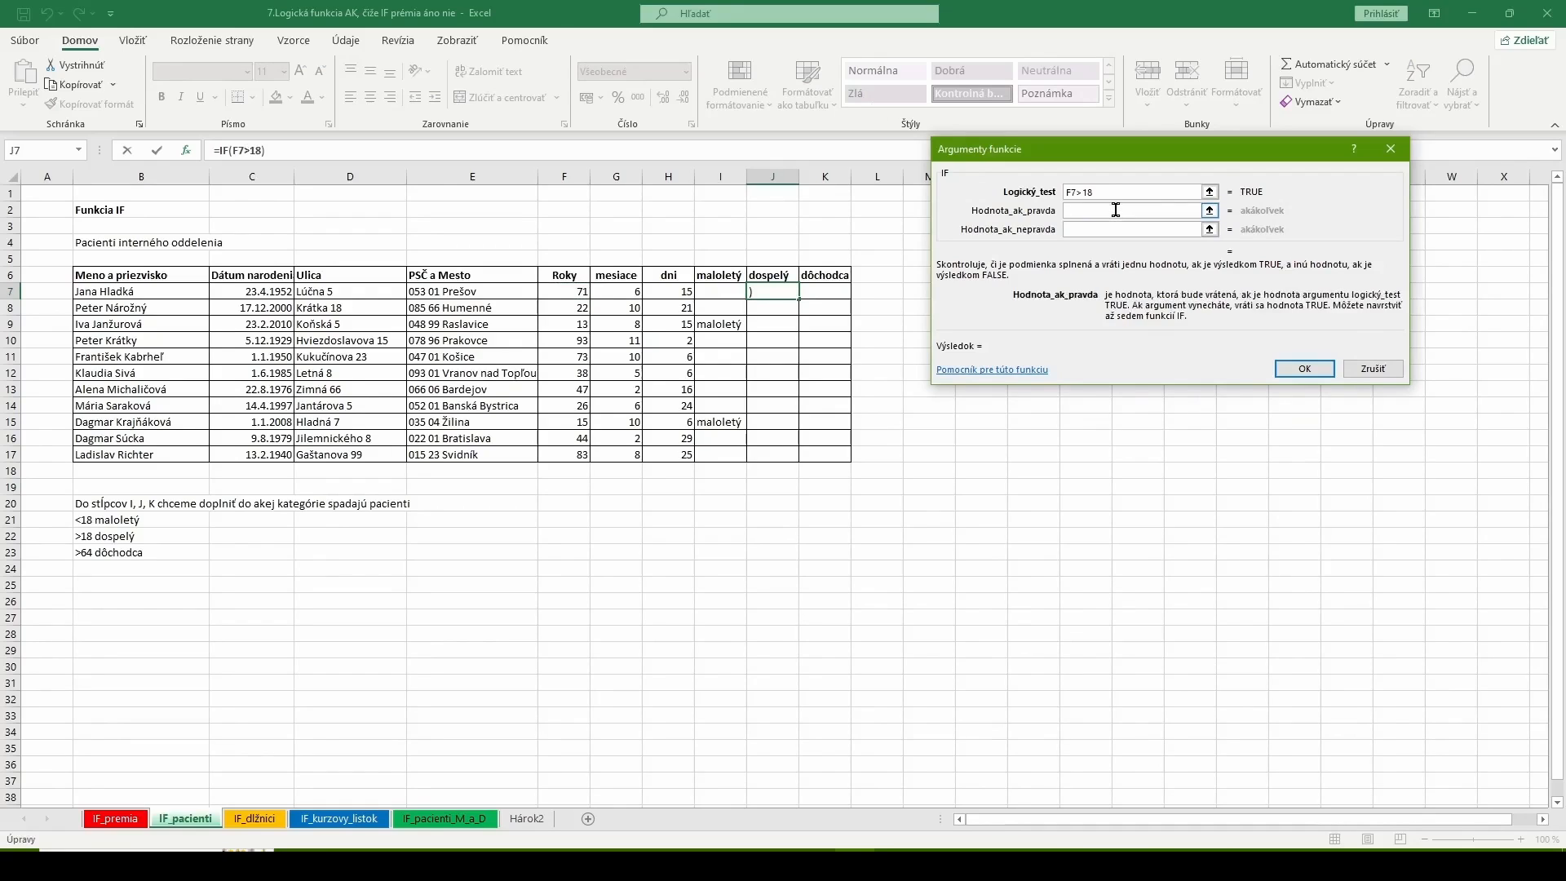
{"action": "type", "text": "dospeklý"}
{"action": "left_click", "coordinate": [1093, 228]}
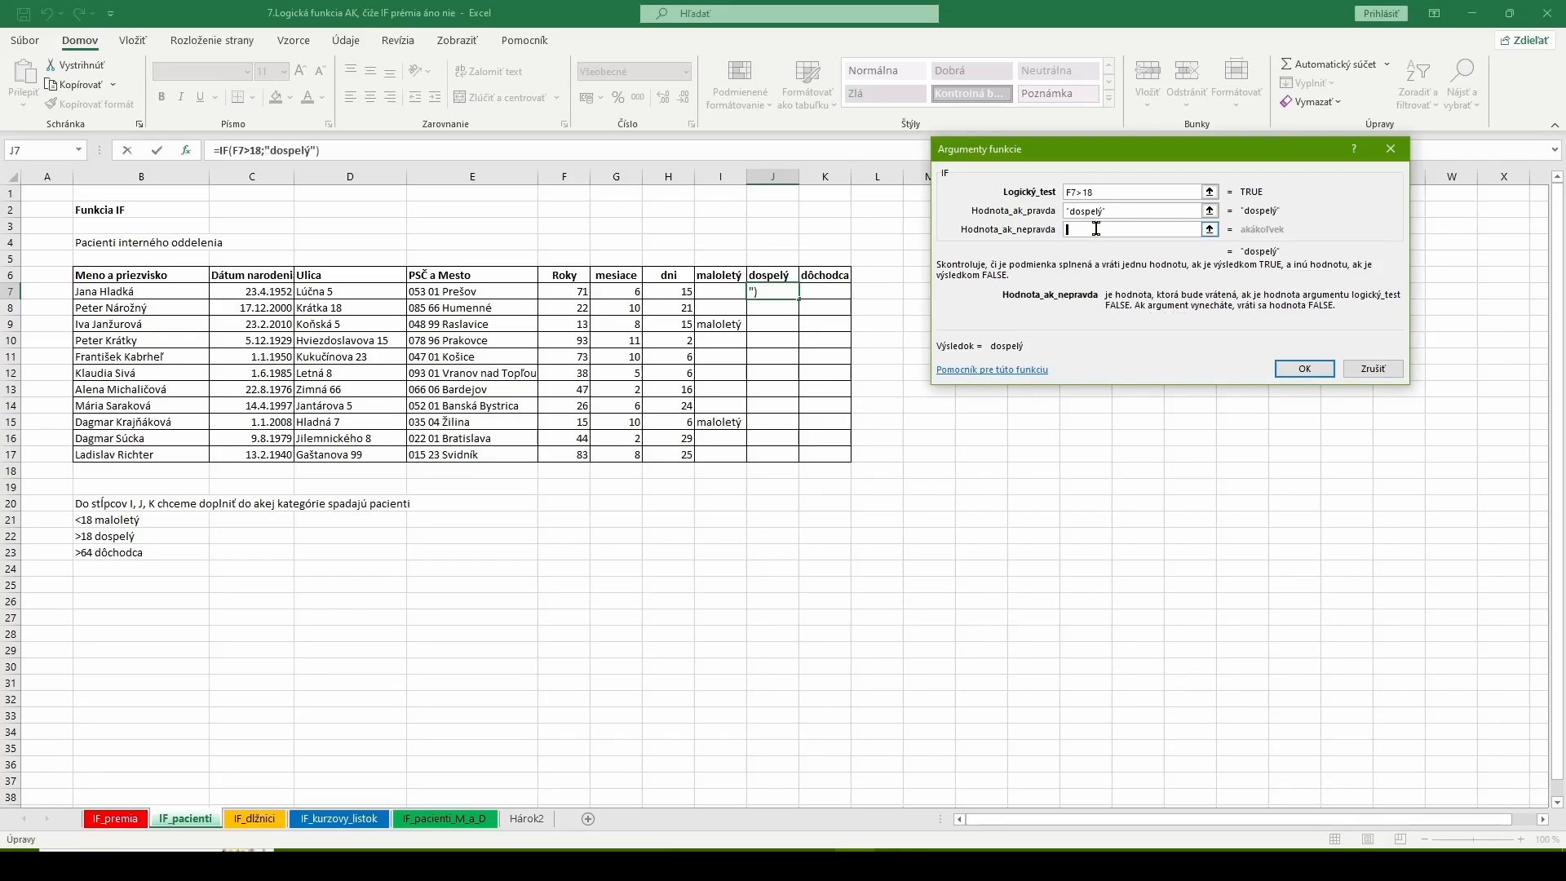
{"action": "type", "text": "\"\""}
{"action": "left_click", "coordinate": [1302, 368]}
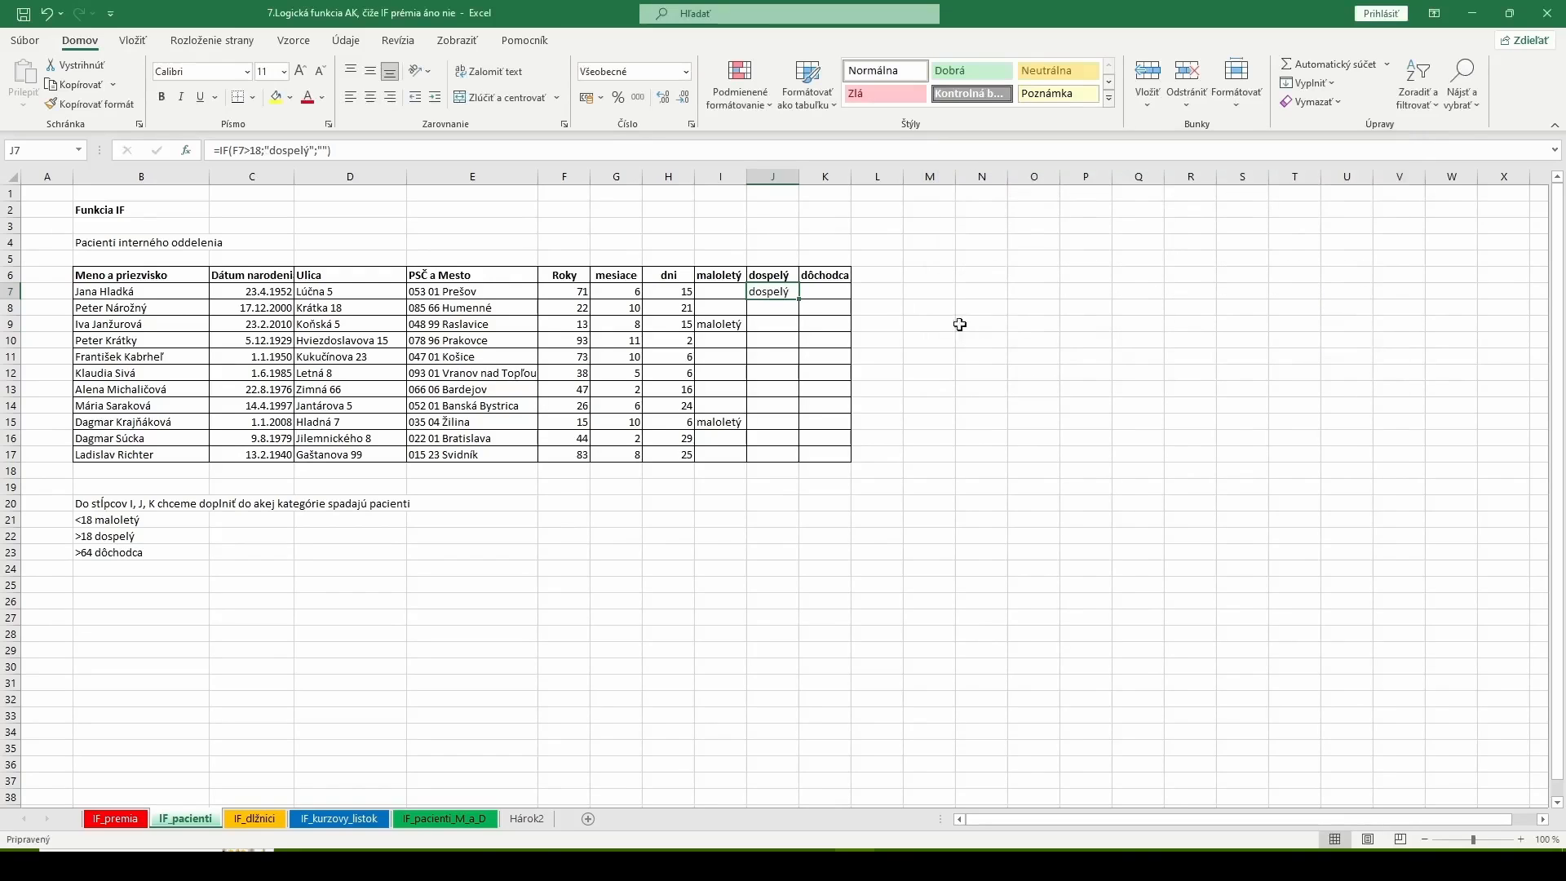
{"action": "double_click", "coordinate": [796, 297]}
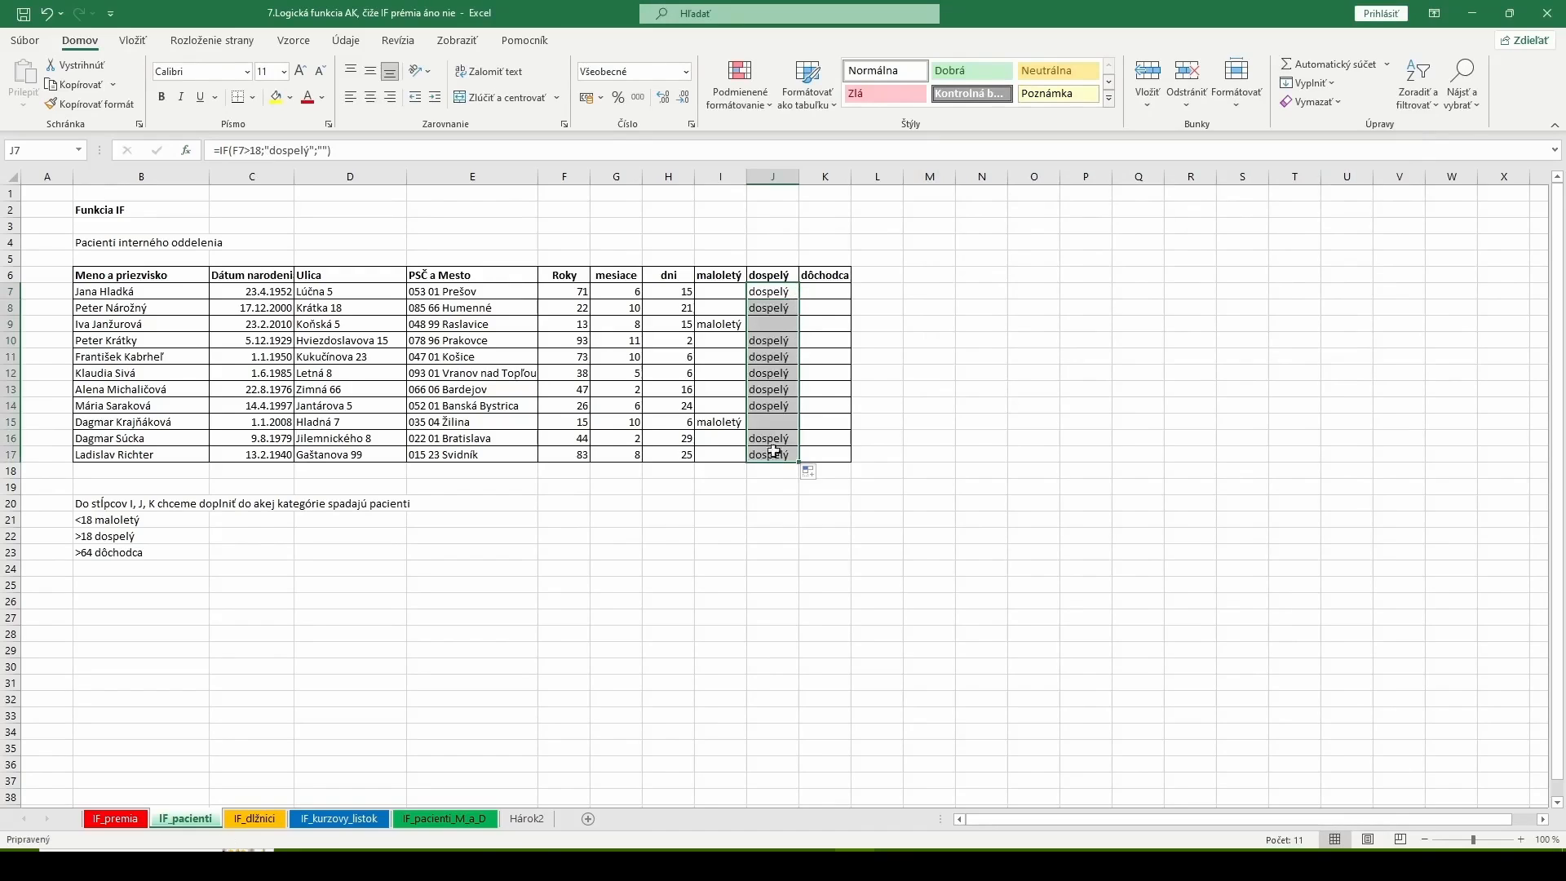
{"action": "left_click", "coordinate": [841, 565]}
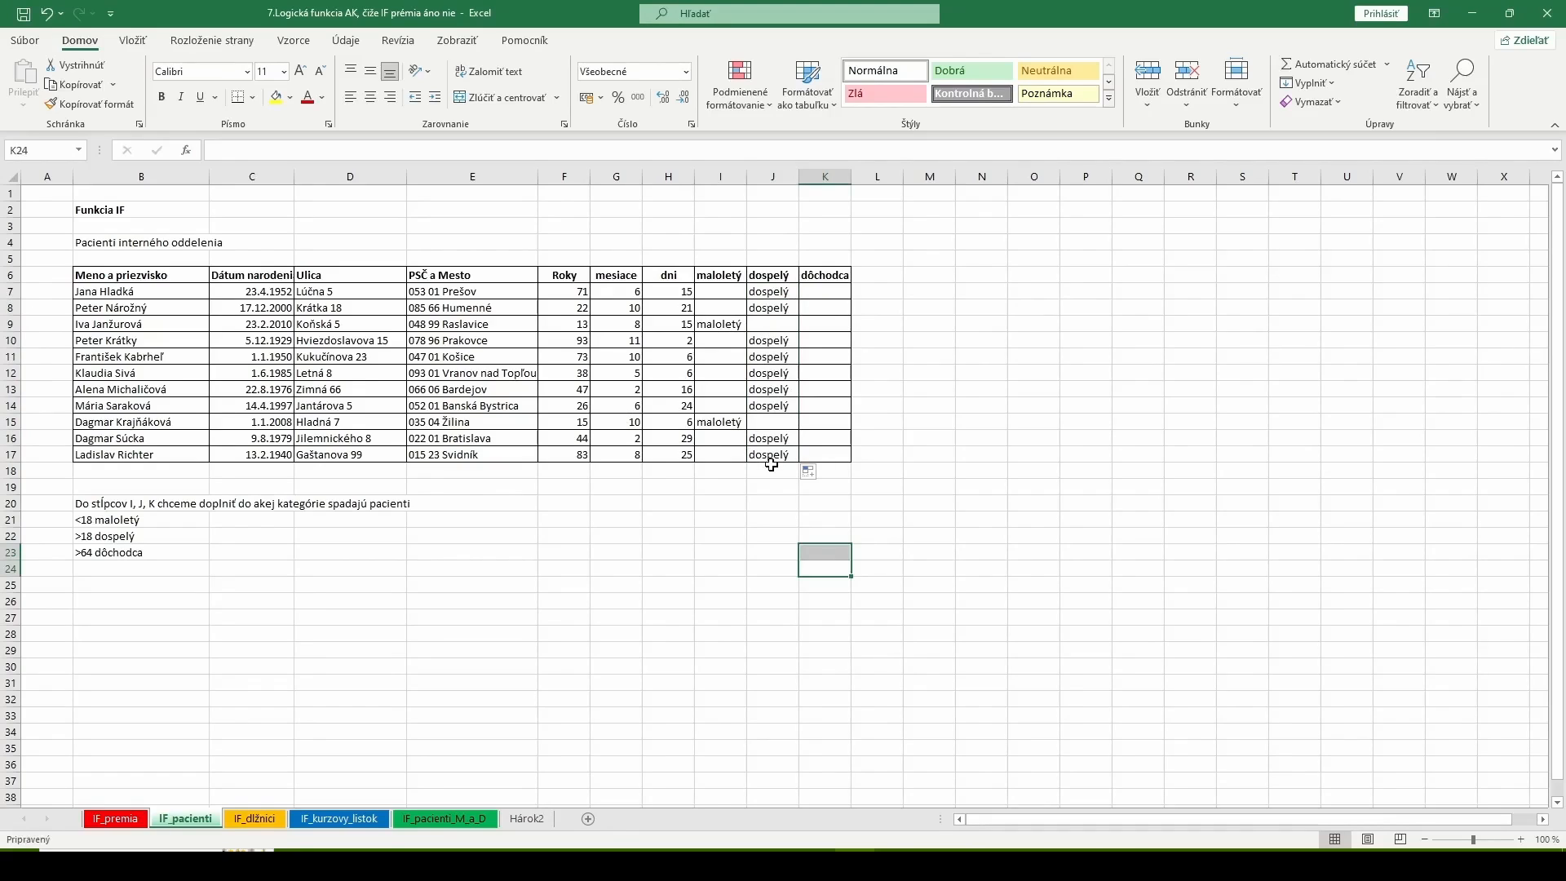
{"action": "left_click", "coordinate": [817, 292]}
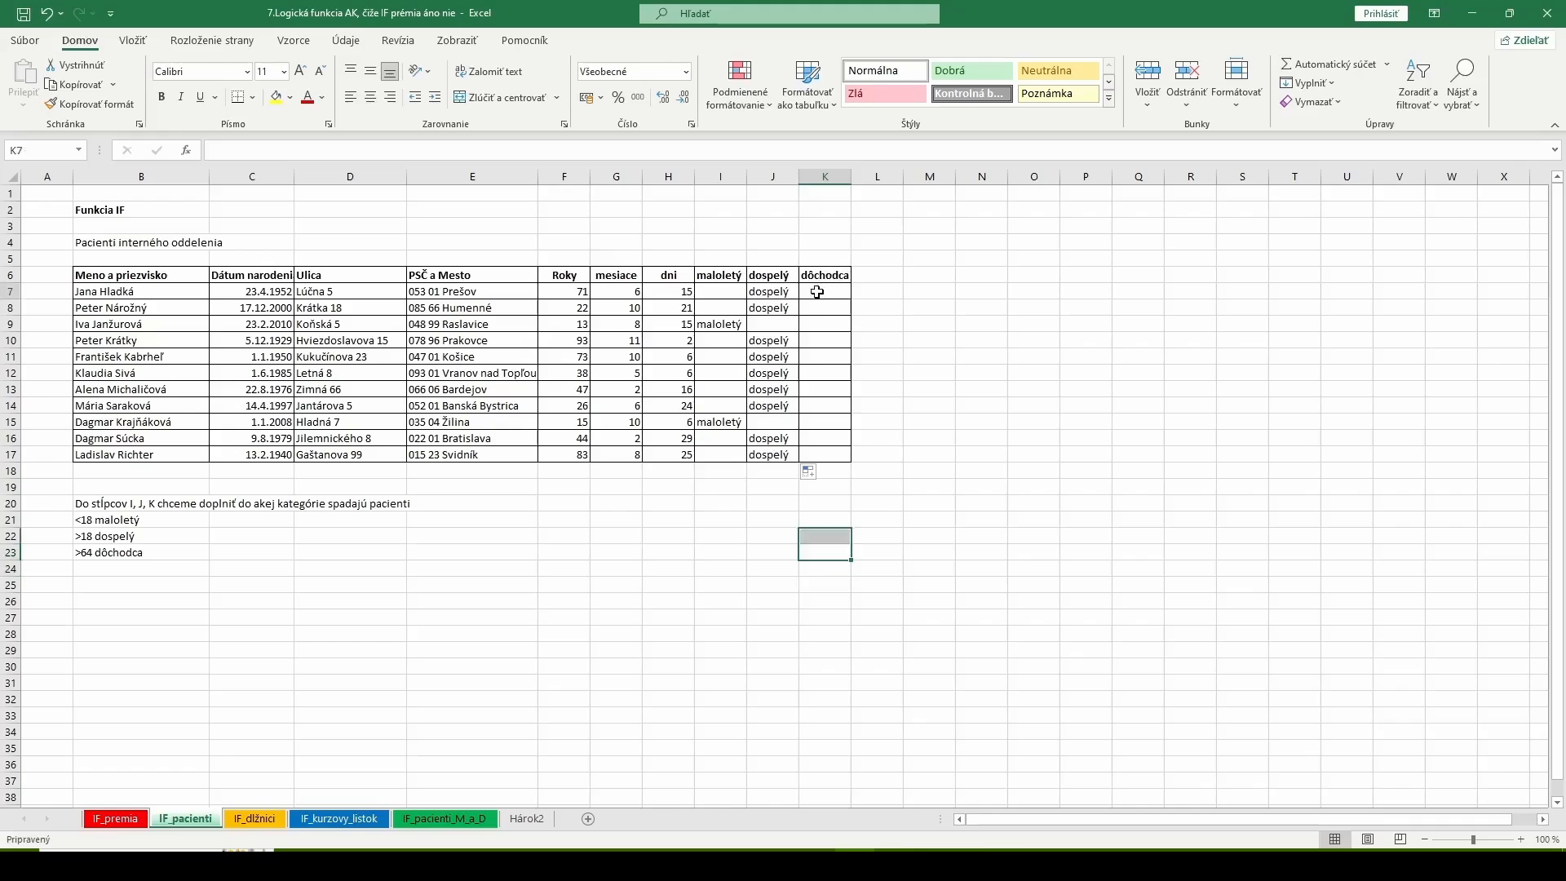
{"action": "left_click", "coordinate": [186, 150]}
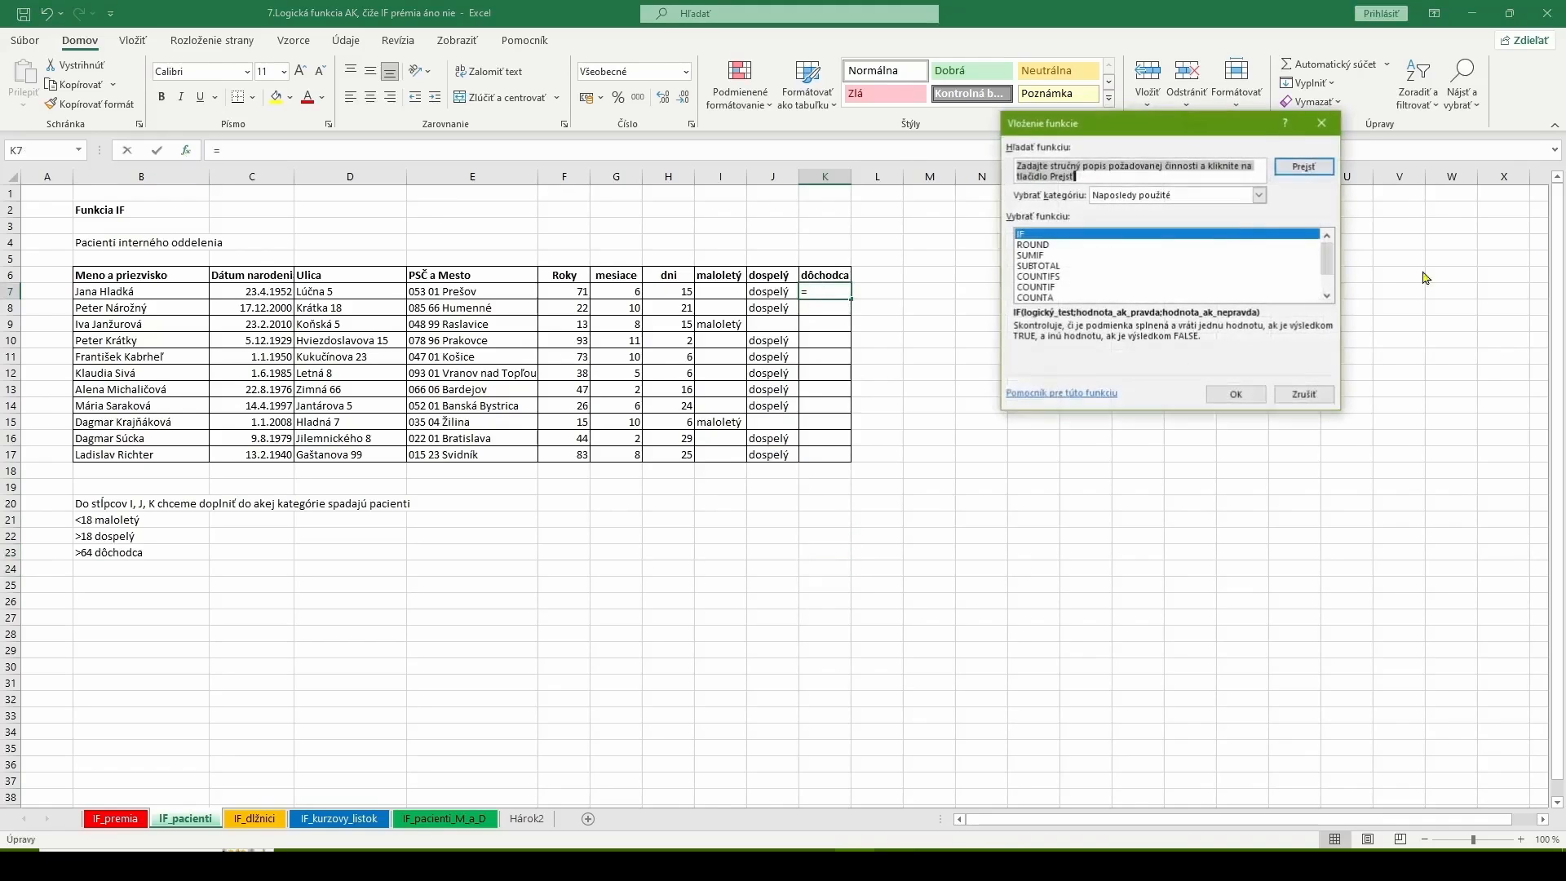
{"action": "left_click", "coordinate": [1209, 395]}
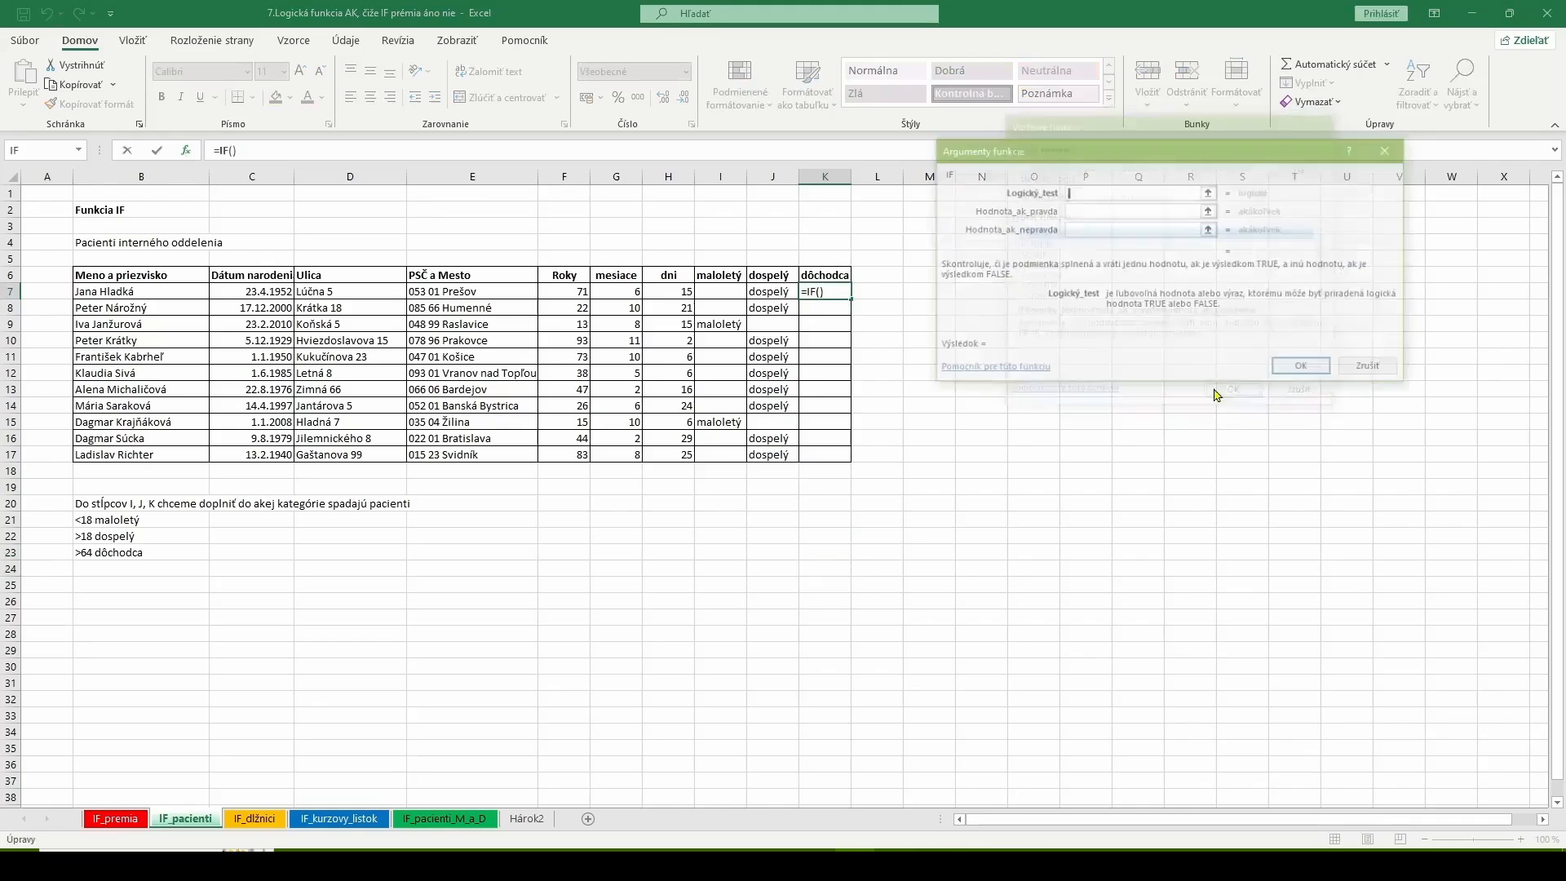
{"action": "left_click", "coordinate": [564, 292]}
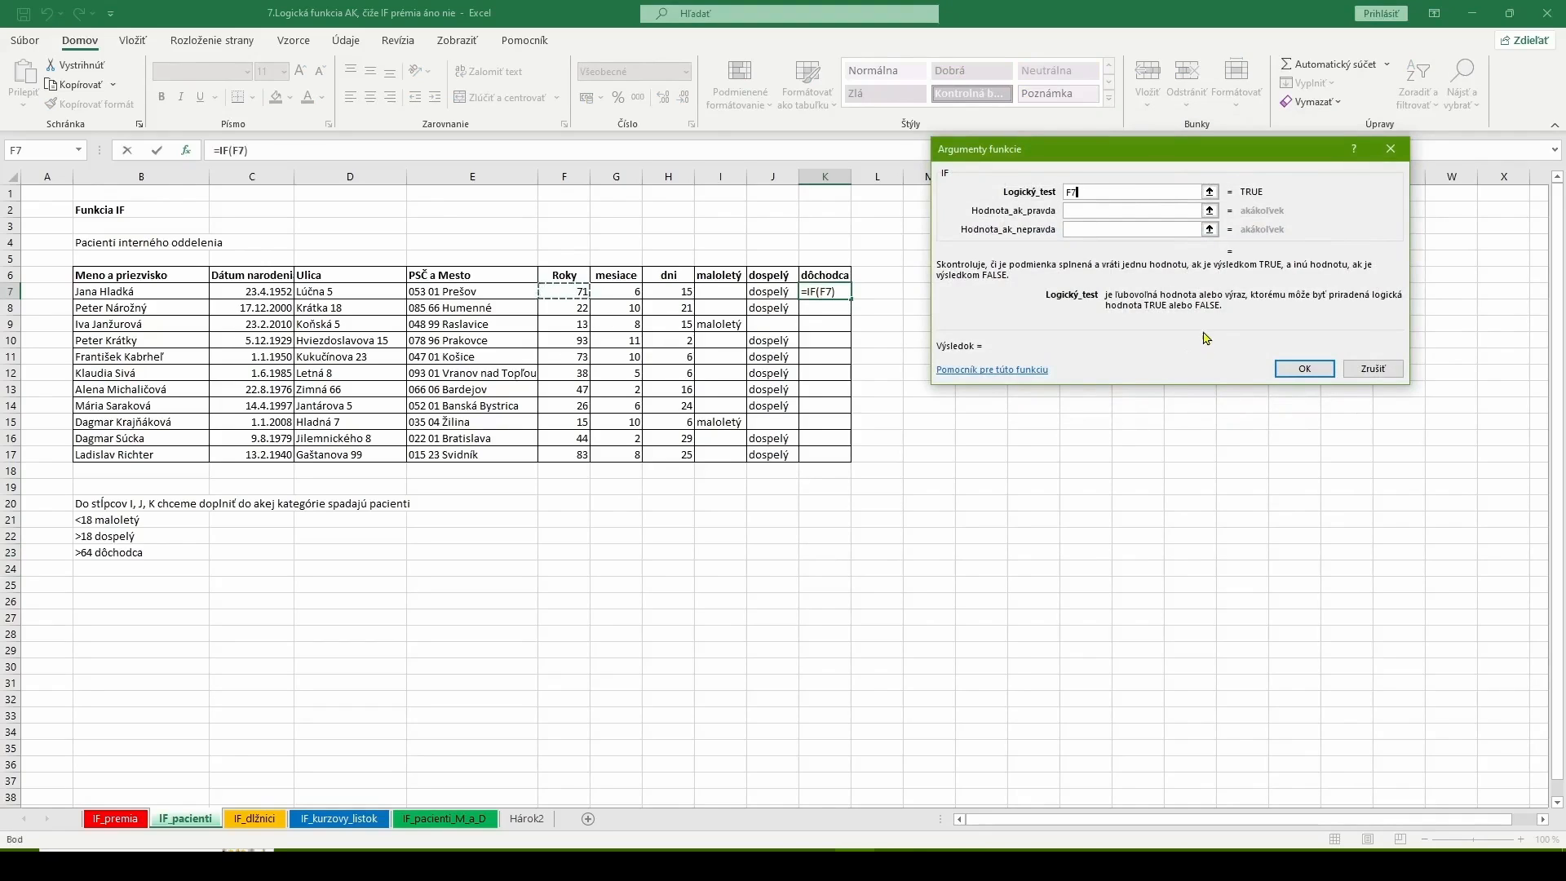
{"action": "type", "text": ">=64"}
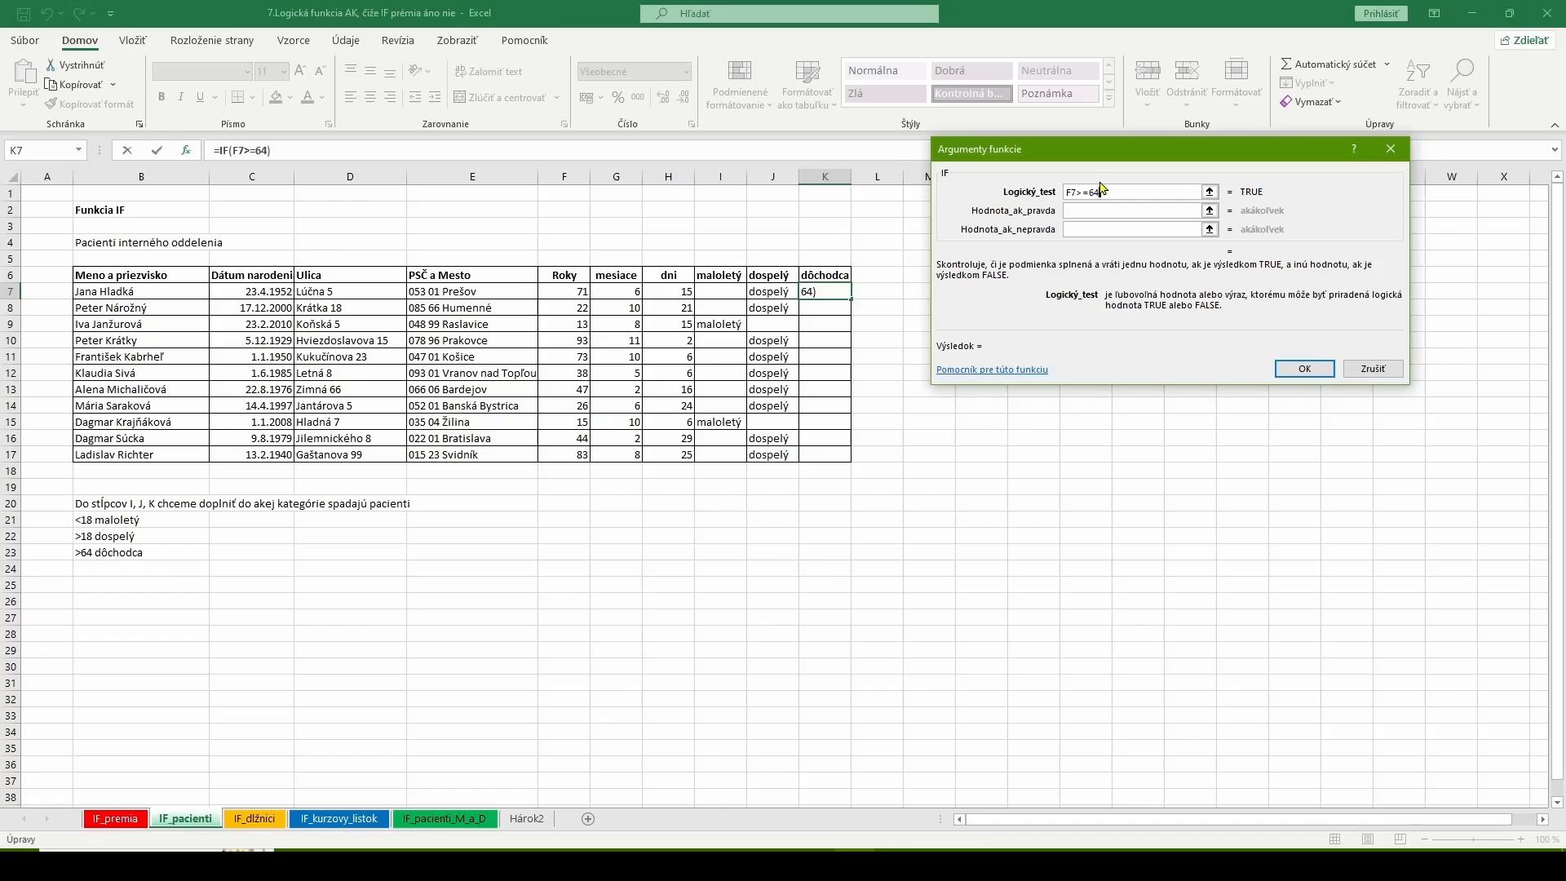
{"action": "left_click", "coordinate": [1390, 149]}
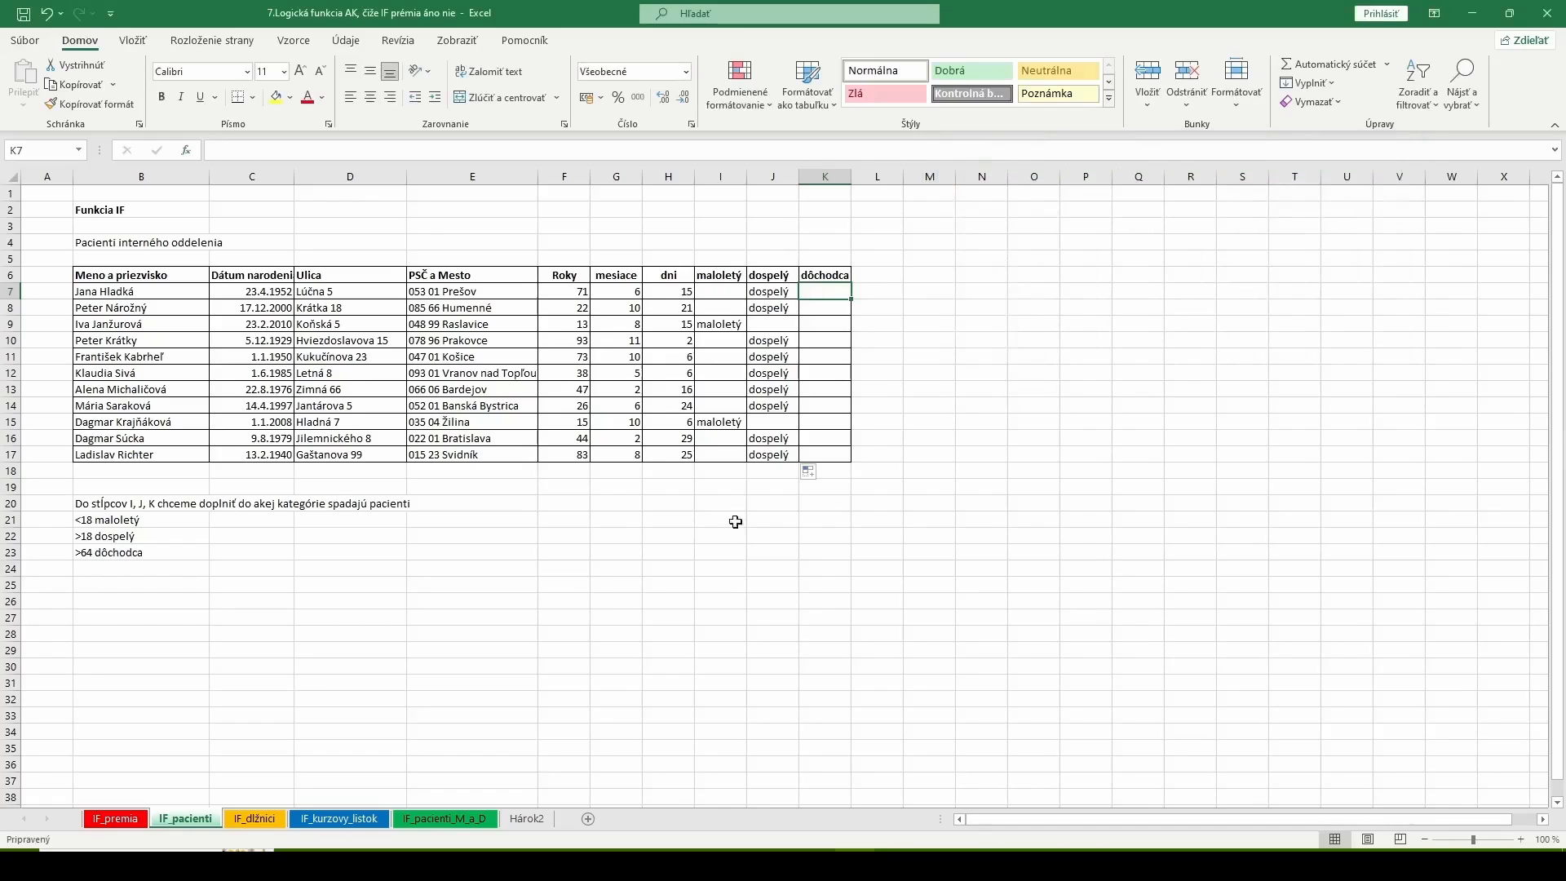
Set the patient's age in F11 of the Roky column to 64.
{"action": "left_click", "coordinate": [570, 356]}
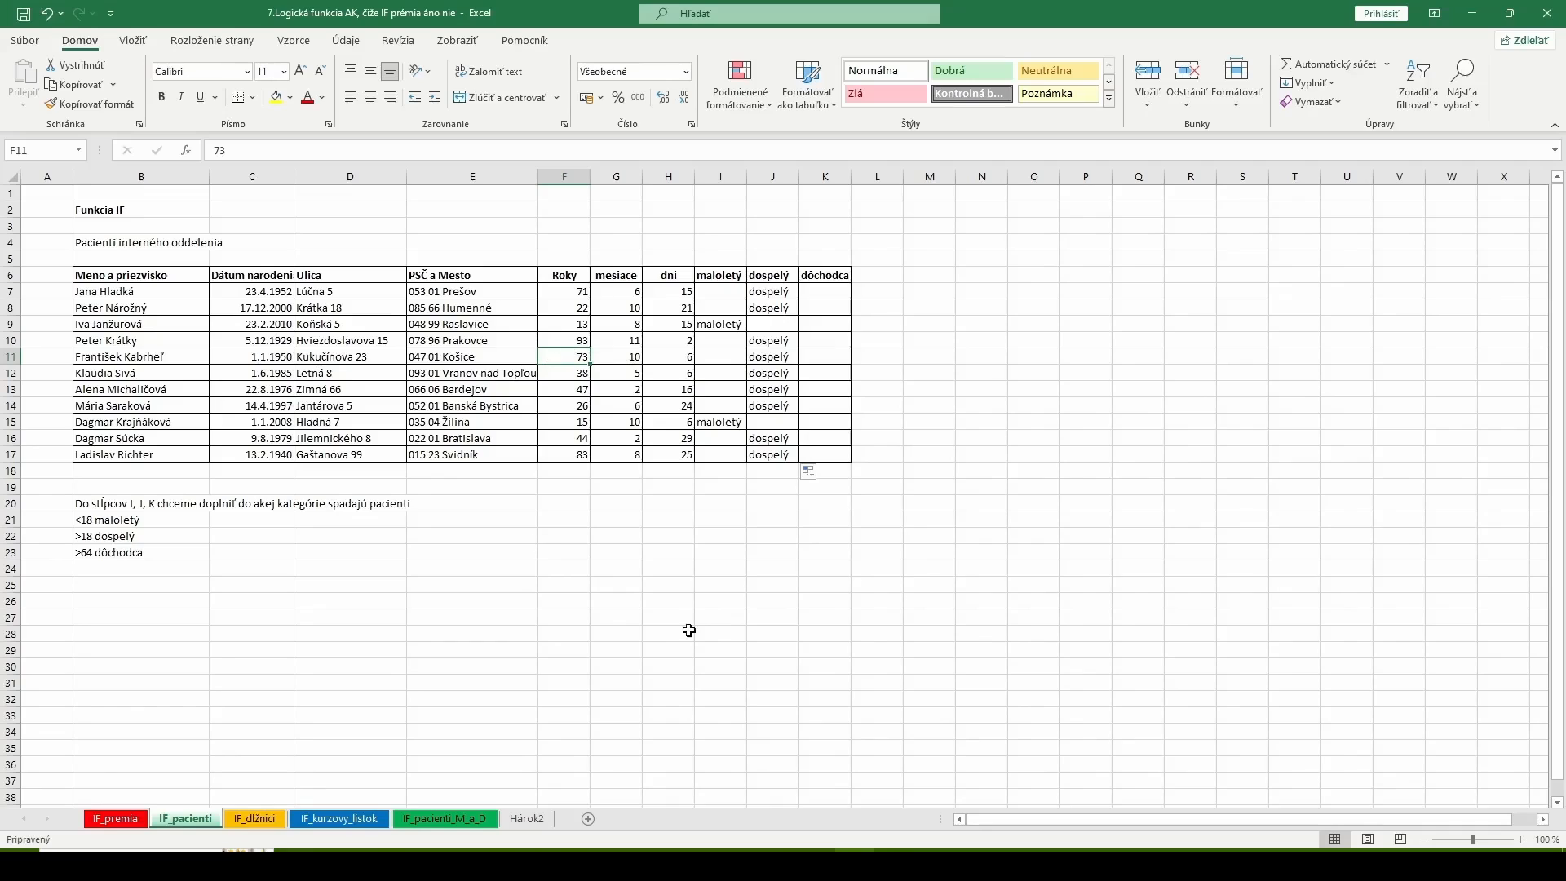
{"action": "type", "text": "64"}
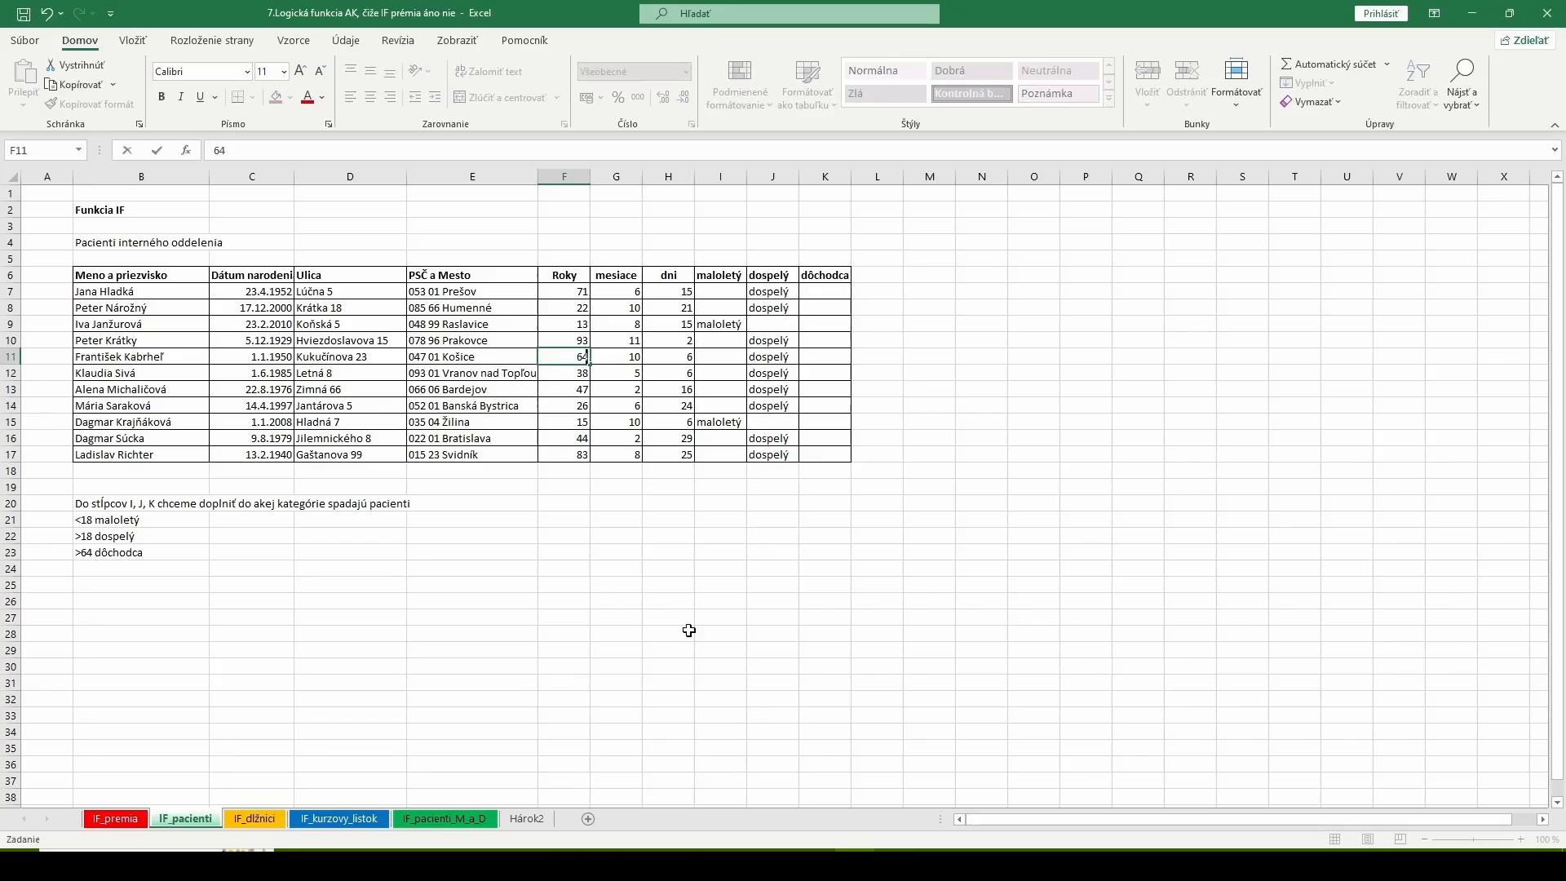
{"action": "left_click", "coordinate": [652, 666]}
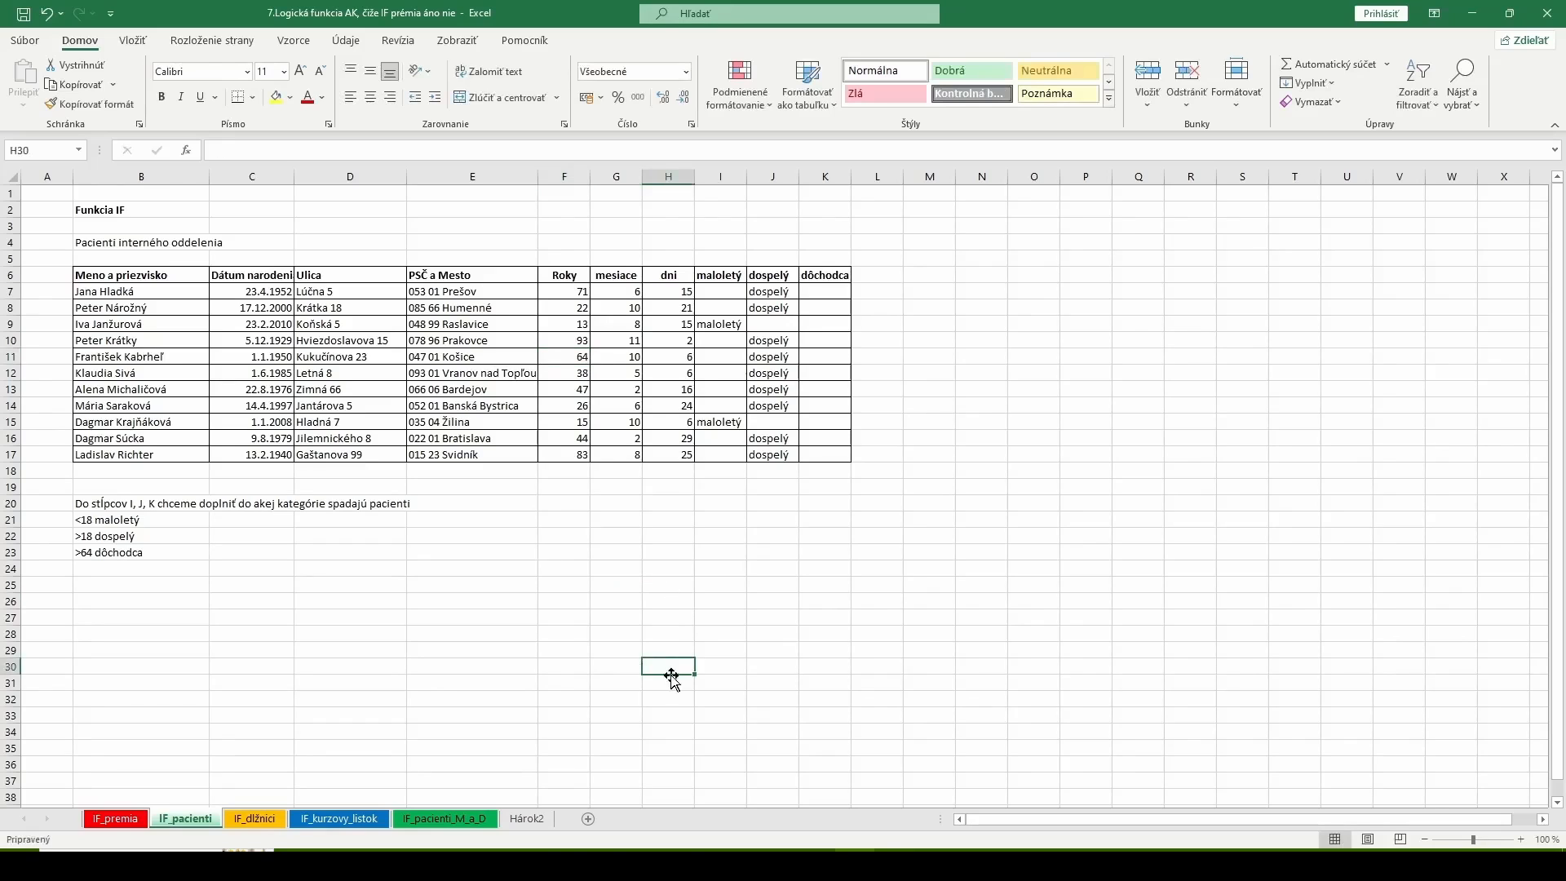
Insert an IF function in K7 under dôchodca with the logical test F7>64.
{"action": "left_click", "coordinate": [839, 295]}
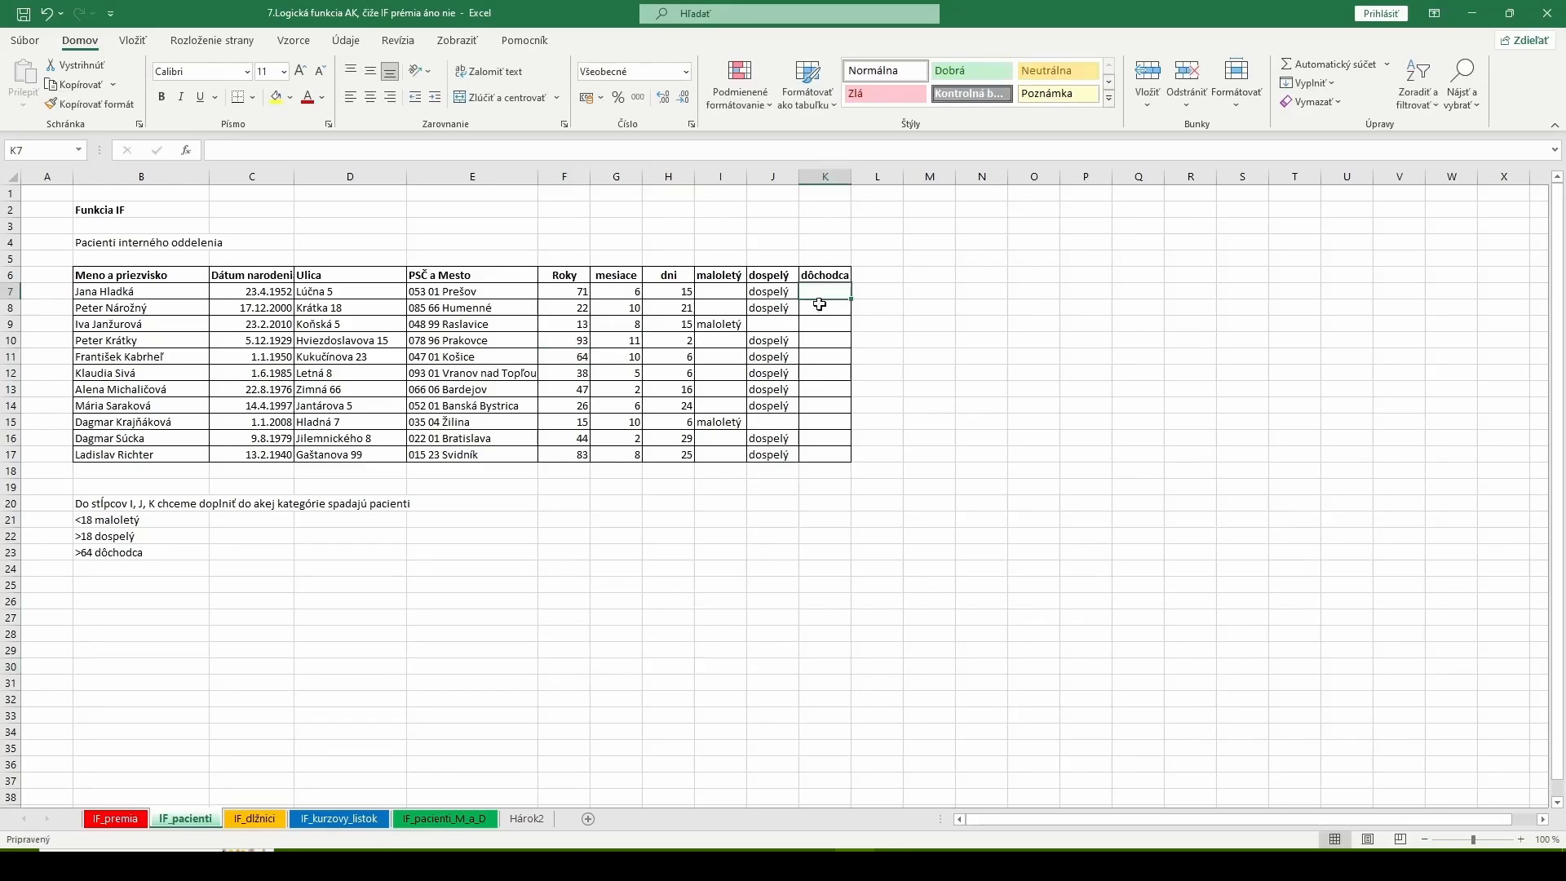
{"action": "left_click", "coordinate": [186, 151]}
{"action": "left_click", "coordinate": [1235, 395]}
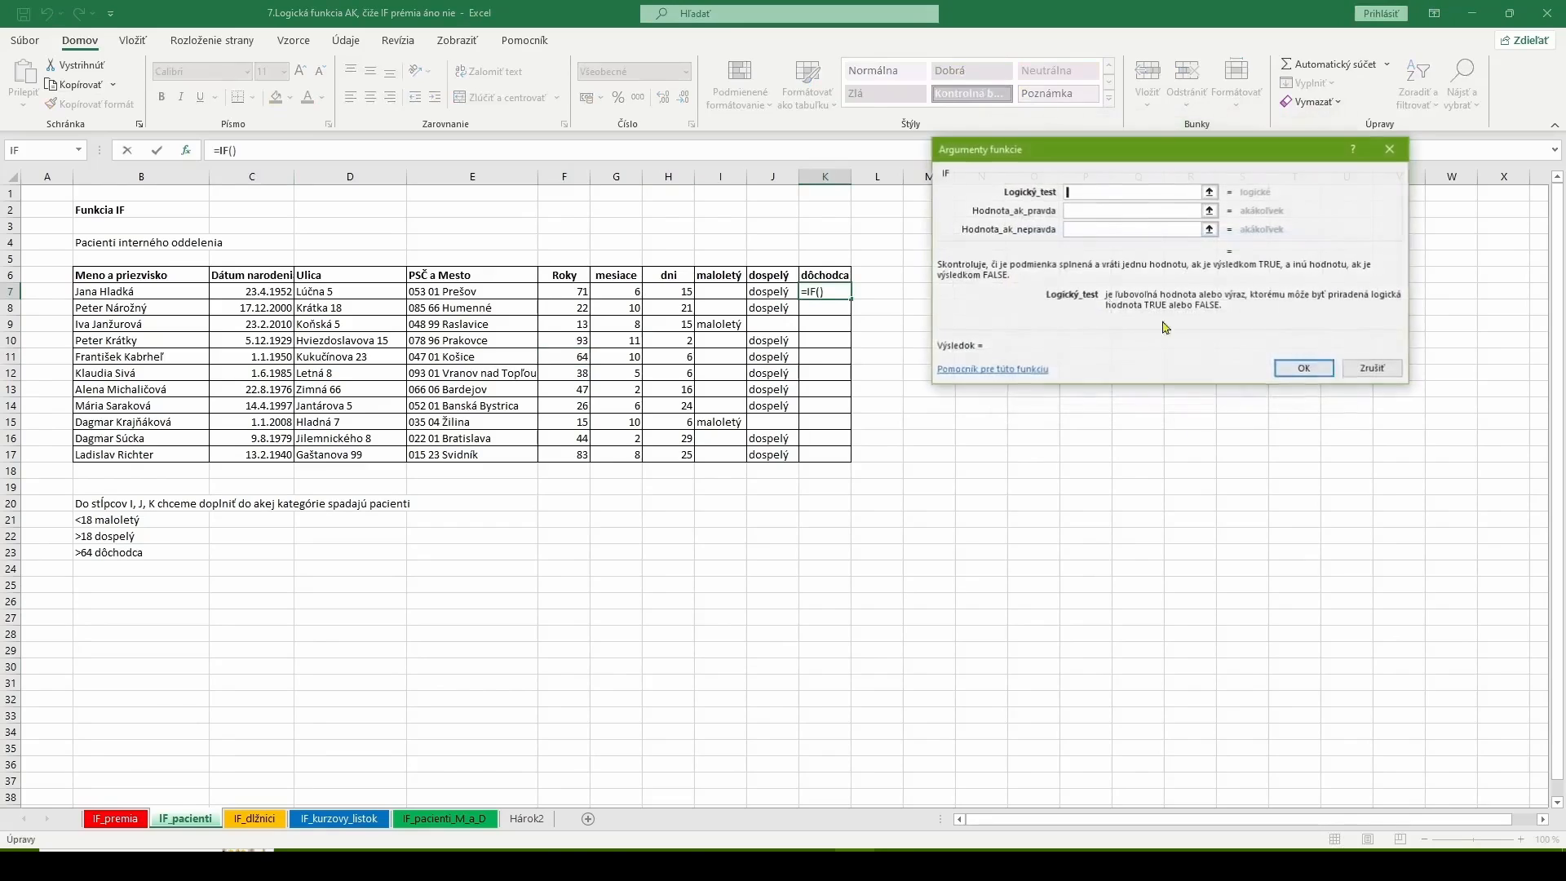
{"action": "left_click", "coordinate": [569, 290]}
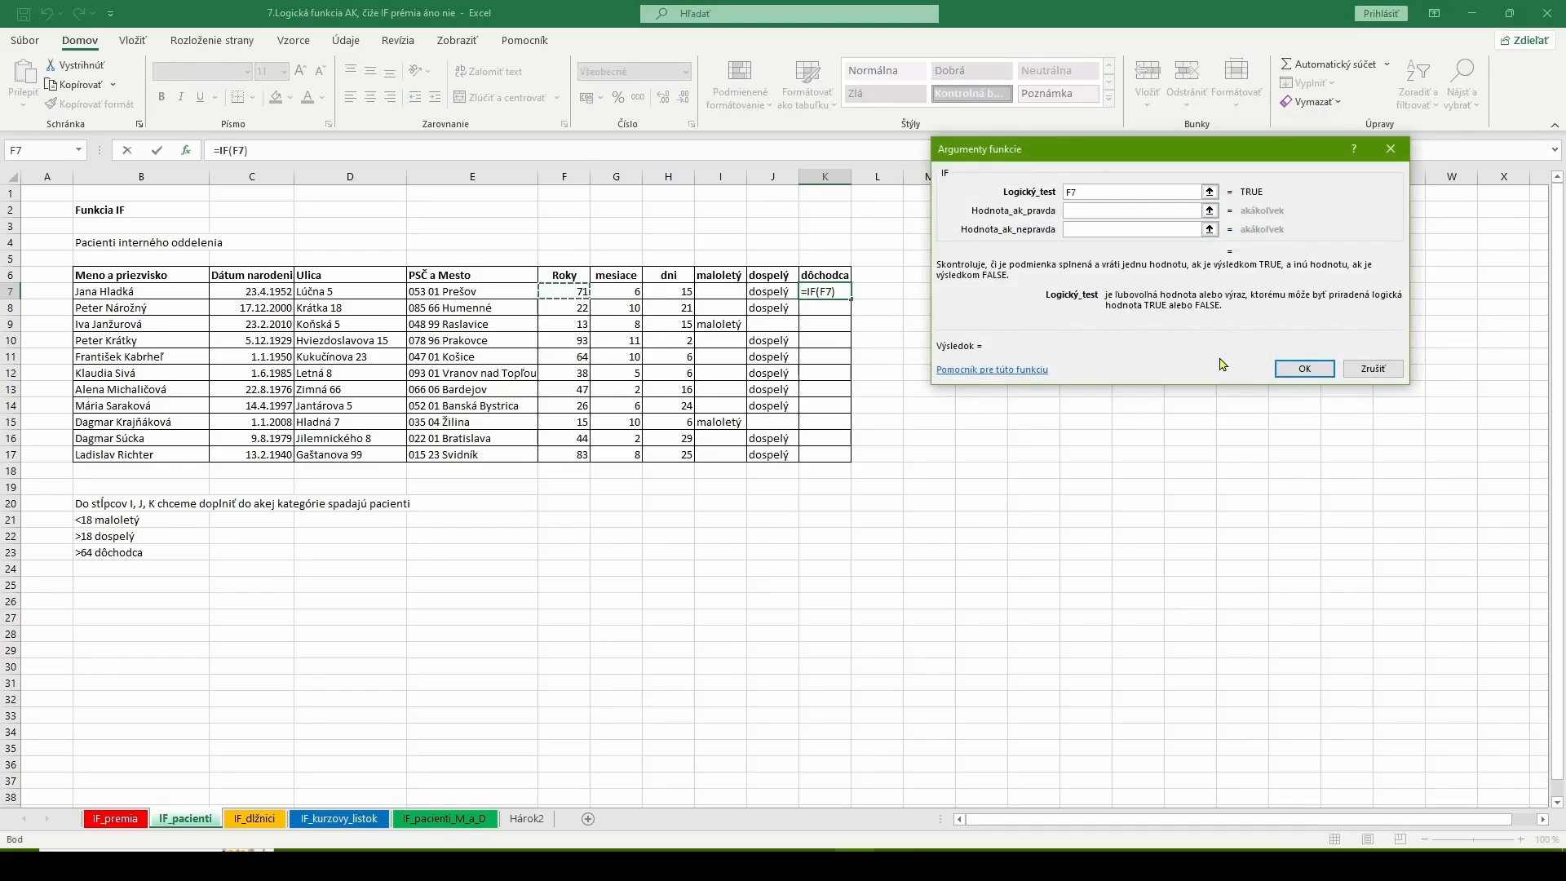
{"action": "type", "text": ">64"}
Set the IF result to "dôchodca" when true and "" when false, and fill the formula down to K17.
{"action": "left_click", "coordinate": [1077, 210]}
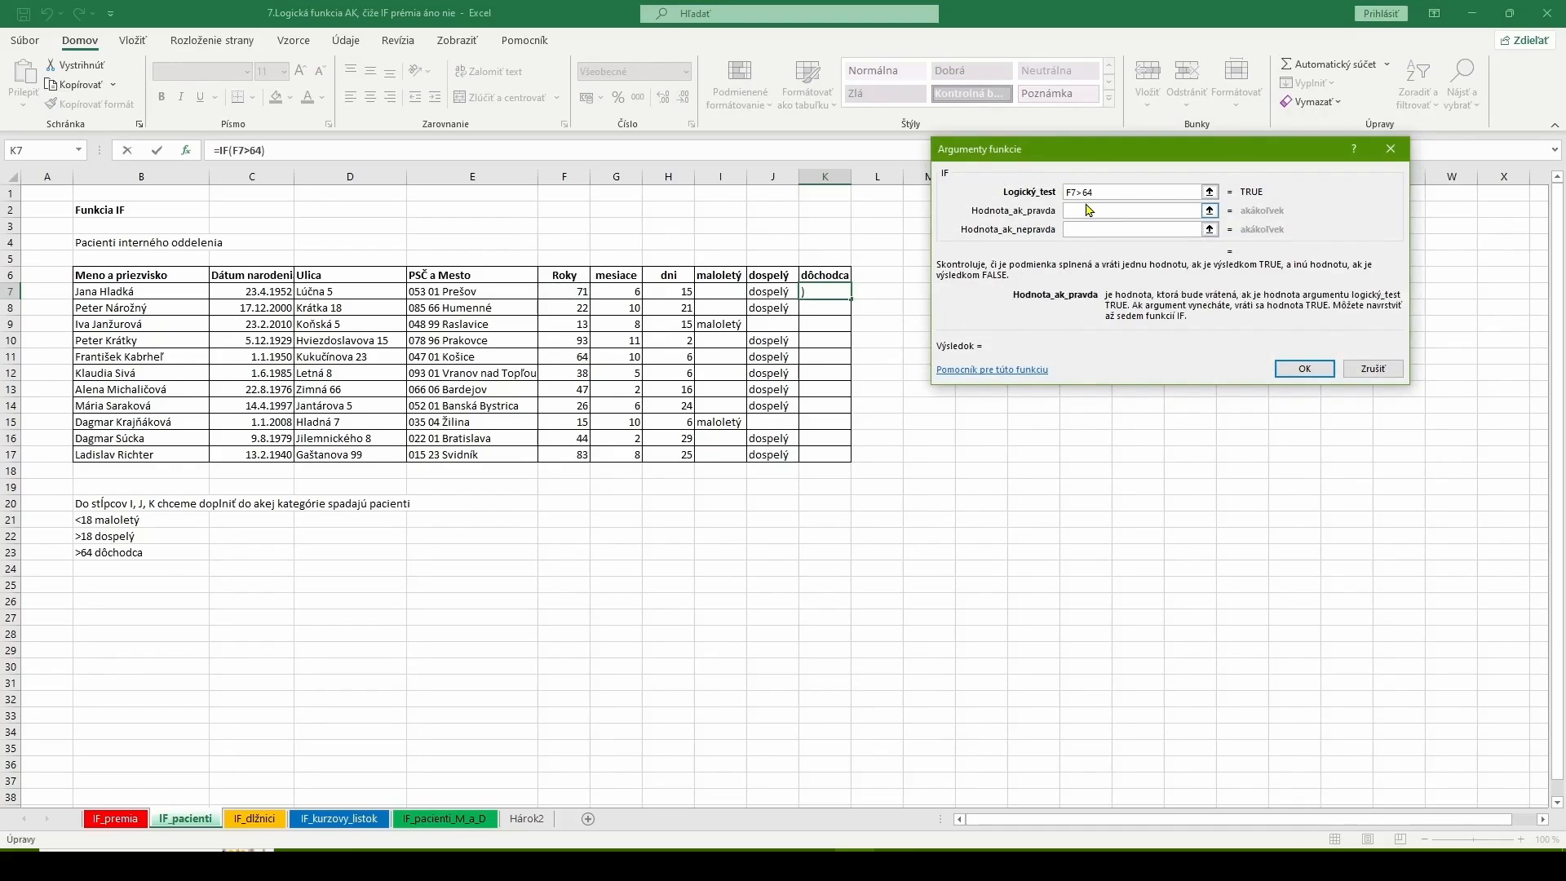
{"action": "type", "text": "dôchodca"}
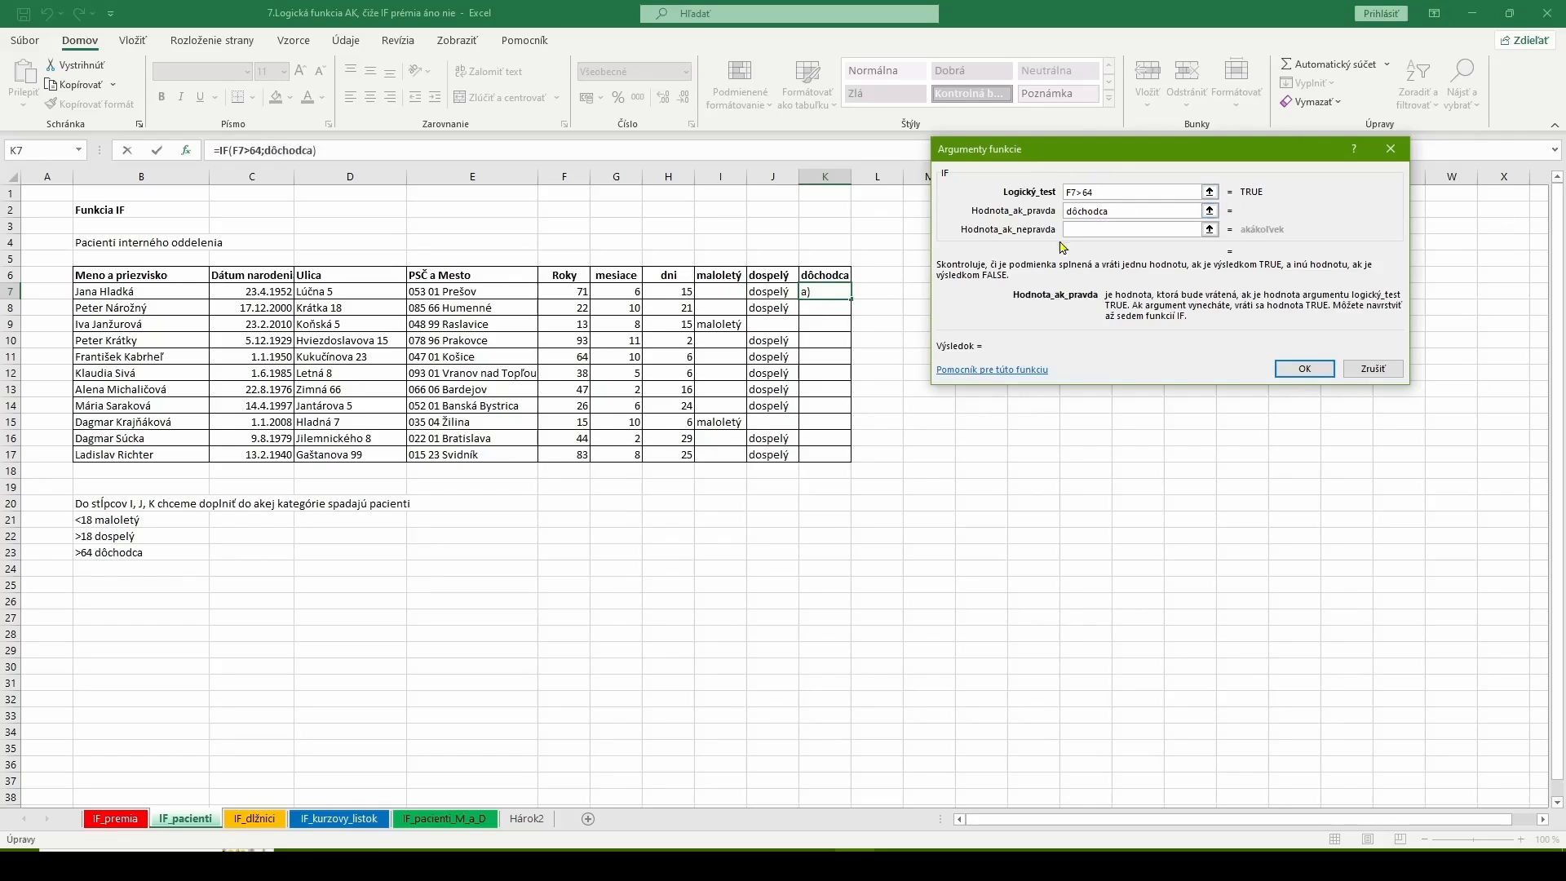
{"action": "left_click", "coordinate": [1082, 229]}
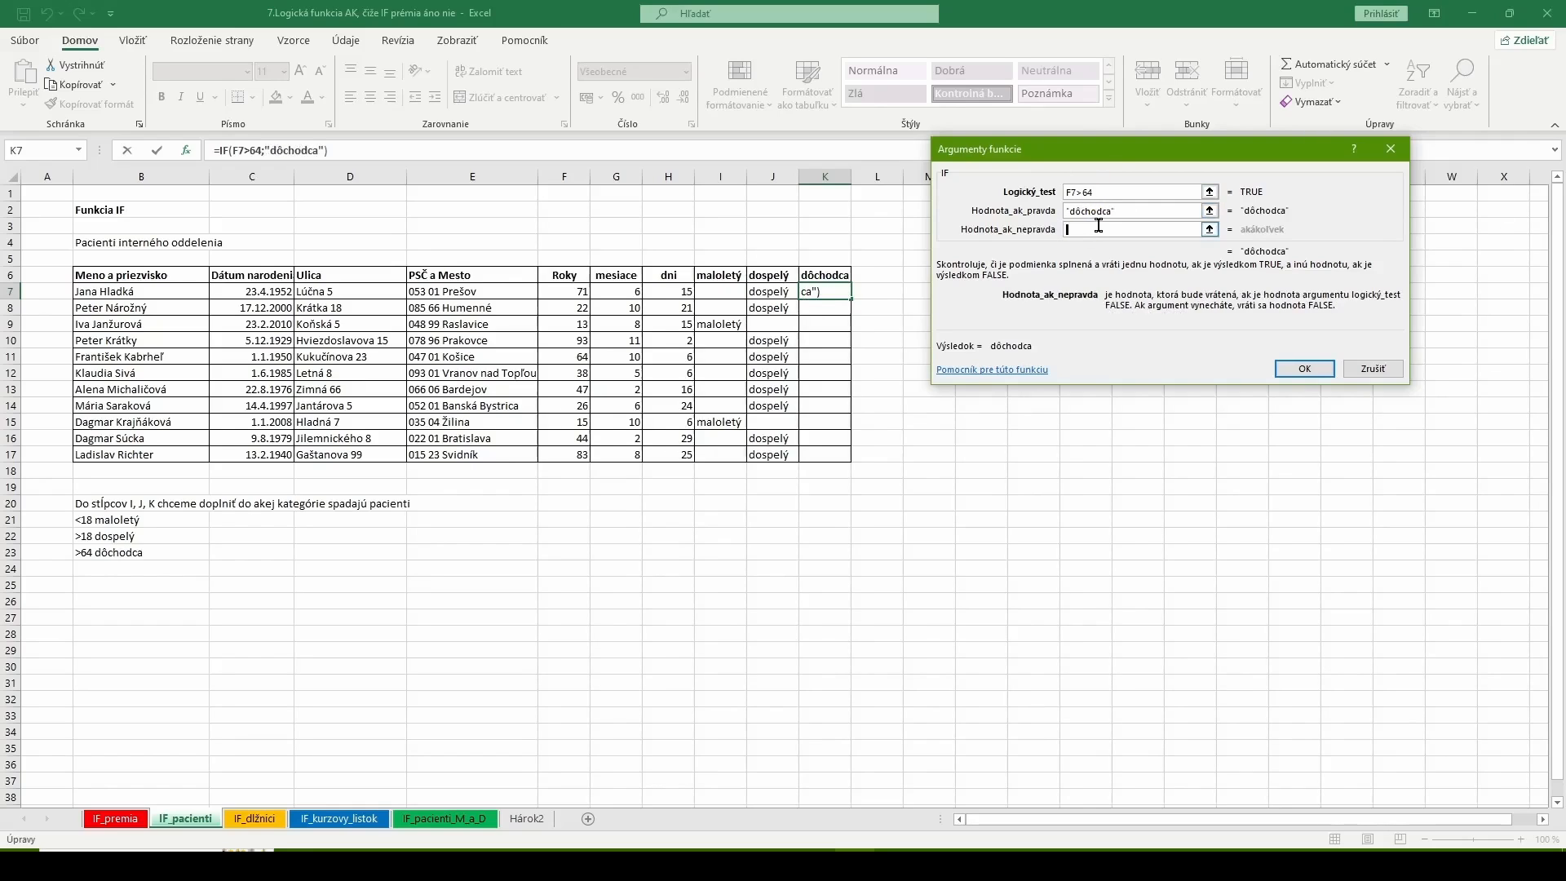
{"action": "type", "text": "\"\""}
{"action": "left_click", "coordinate": [1303, 369]}
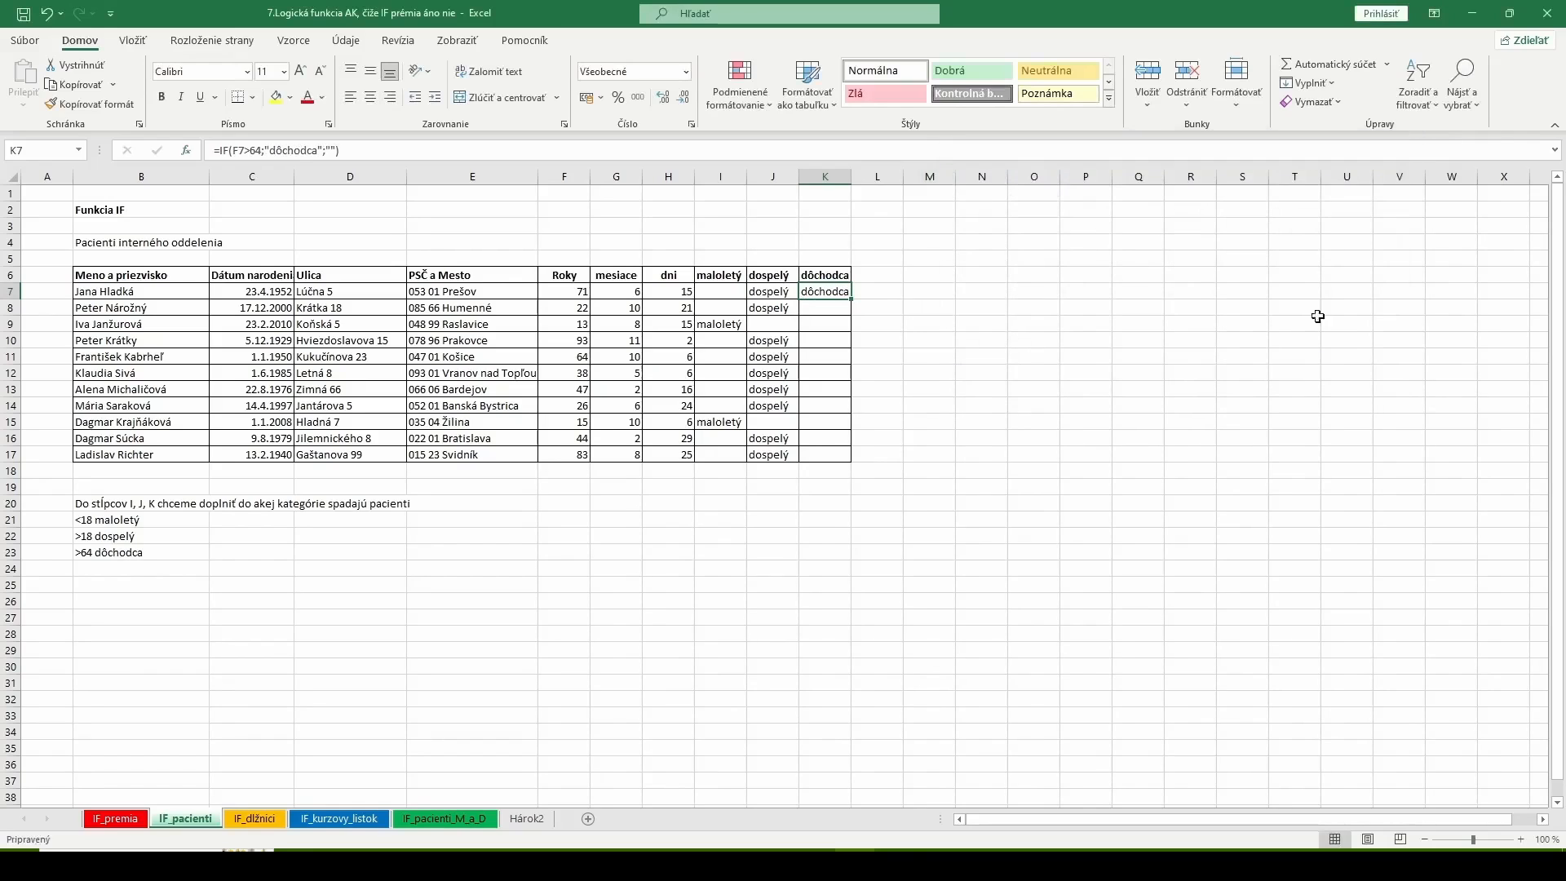
{"action": "double_click", "coordinate": [849, 297]}
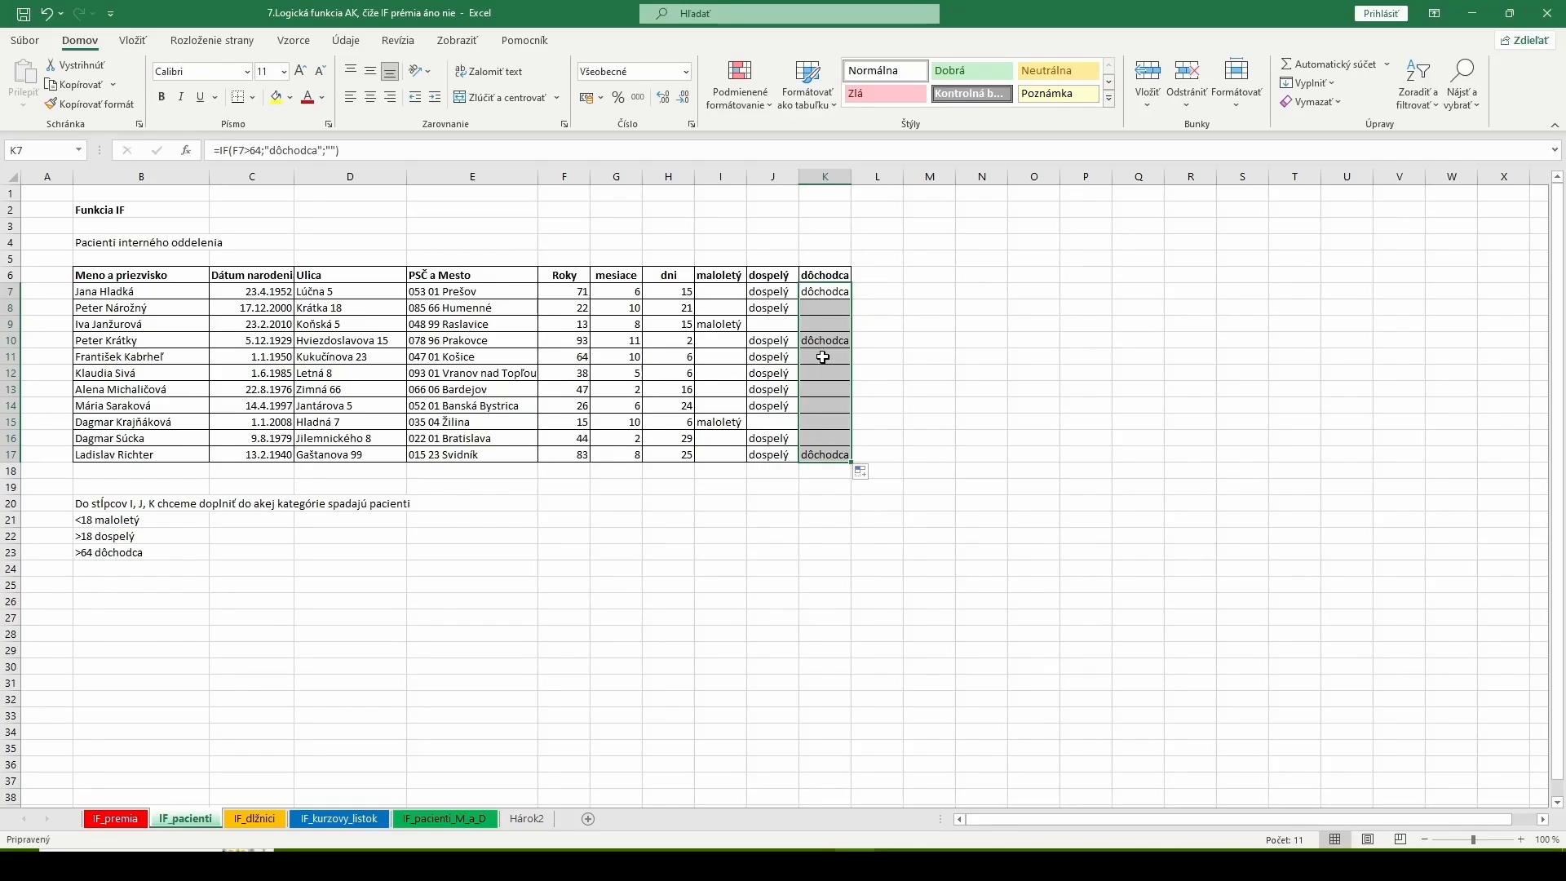
Clear the dôchodca formulas in K7:K17, and undo the recent edits back through the age change in F11.
{"action": "key", "text": "Delete"}
{"action": "left_click", "coordinate": [46, 14]}
{"action": "left_click", "coordinate": [46, 14]}
{"action": "left_click", "coordinate": [45, 14]}
{"action": "left_click", "coordinate": [45, 13]}
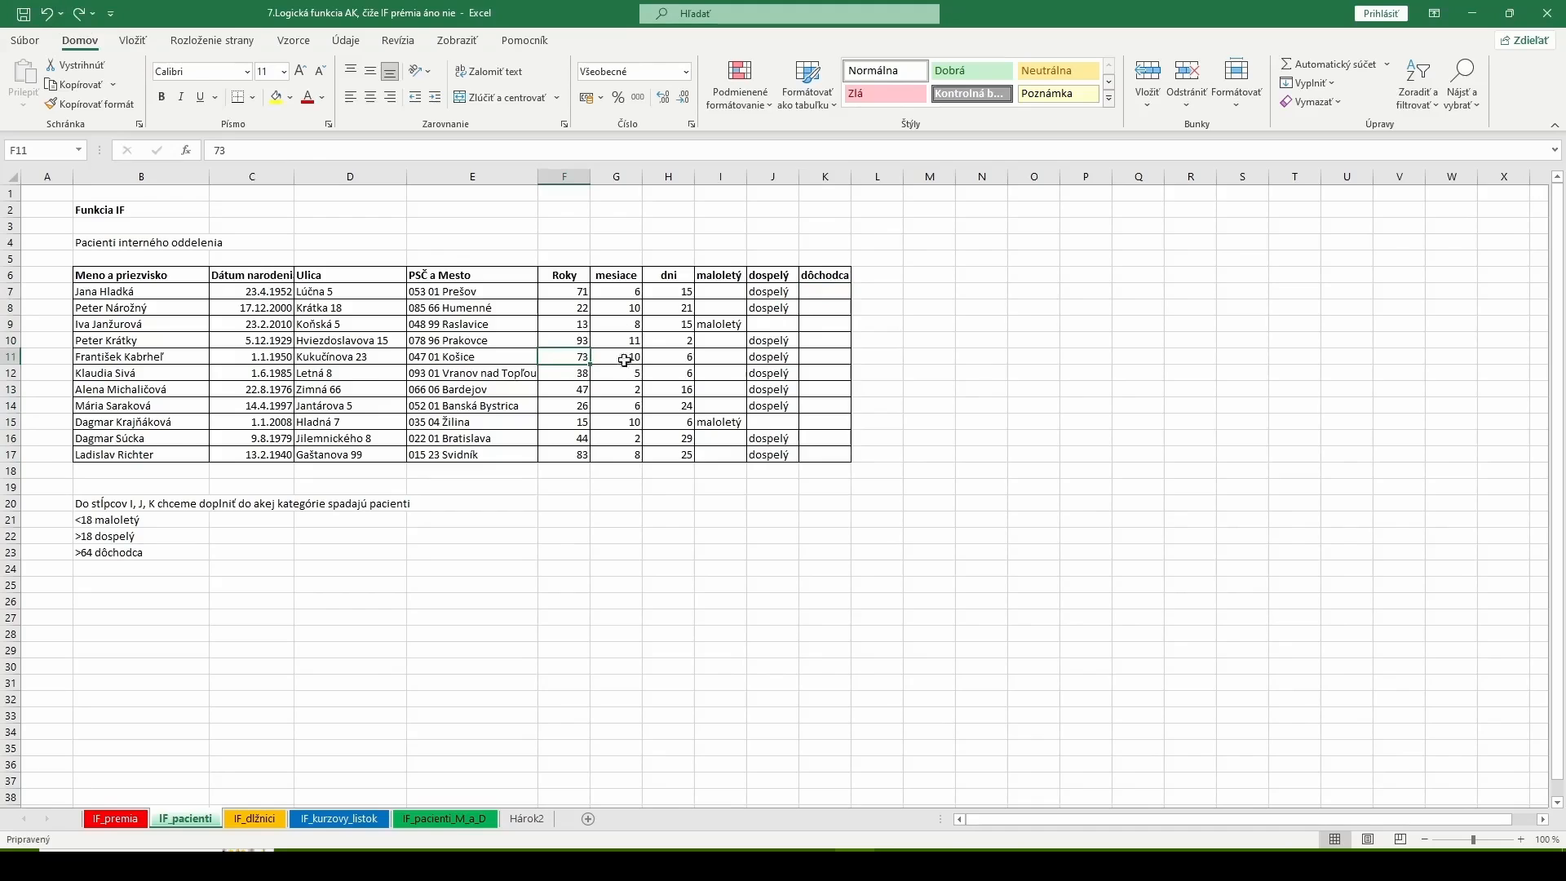
Insert an IF function in K7 under dôchodca with the logical test F7>=64.
{"action": "left_click", "coordinate": [824, 291]}
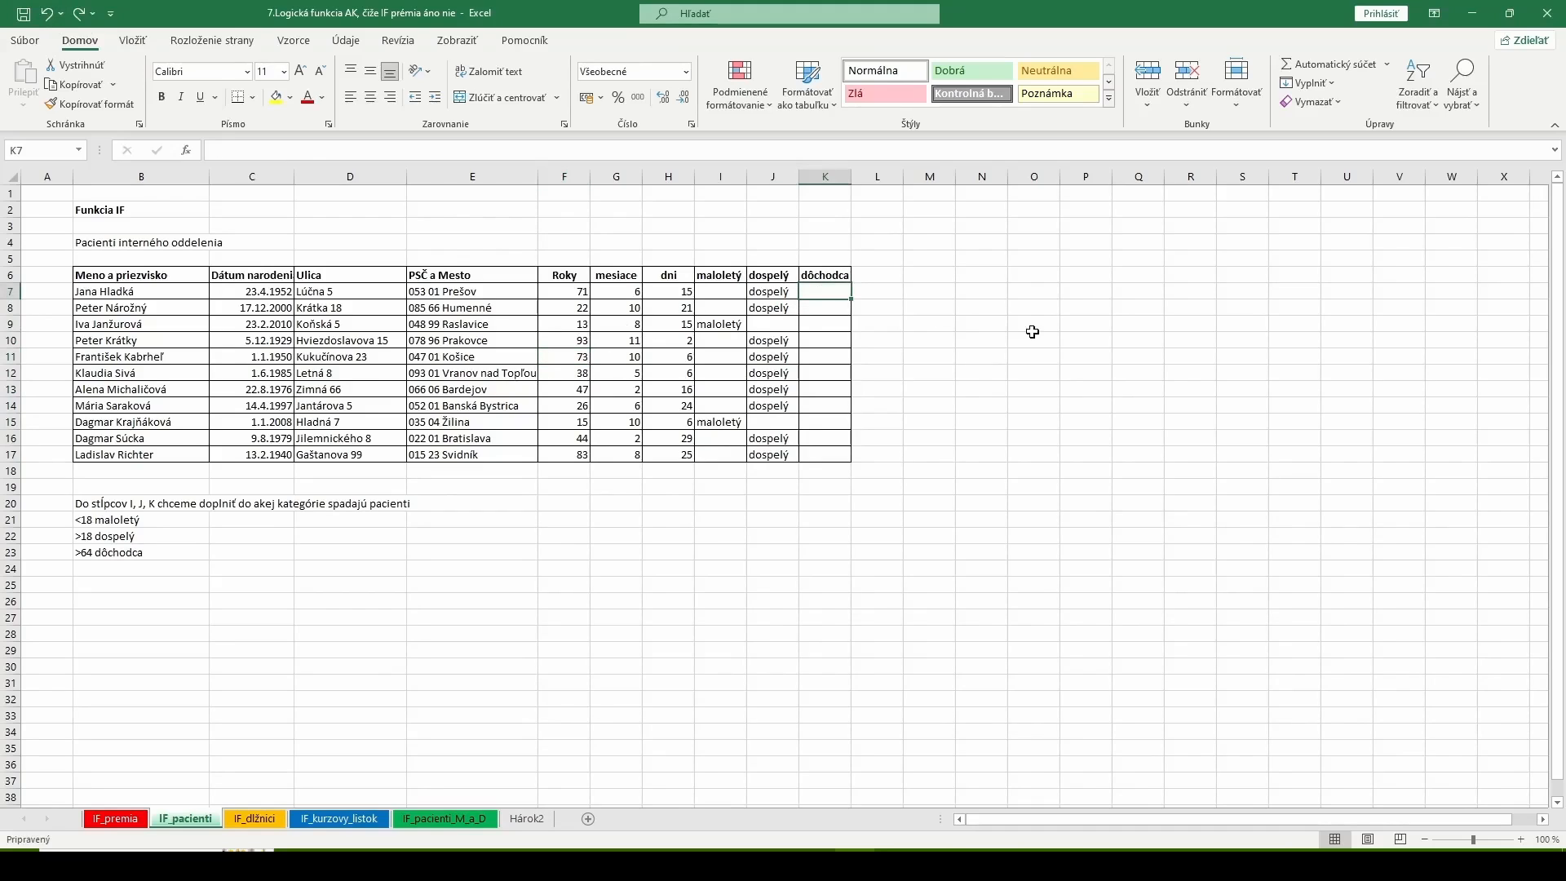
{"action": "left_click", "coordinate": [199, 157]}
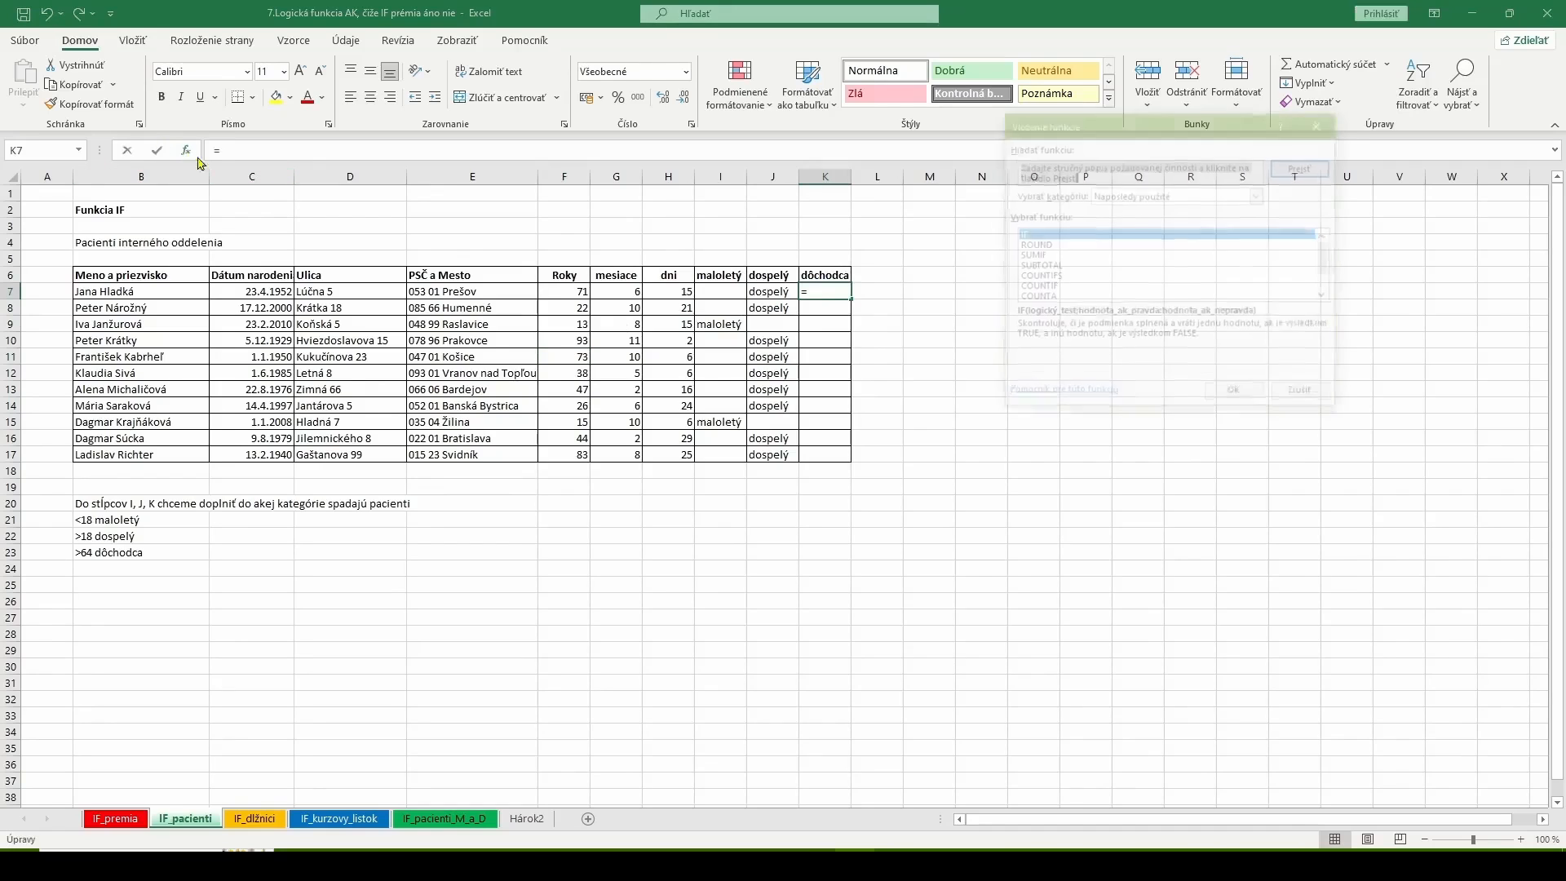
{"action": "left_click", "coordinate": [1230, 395]}
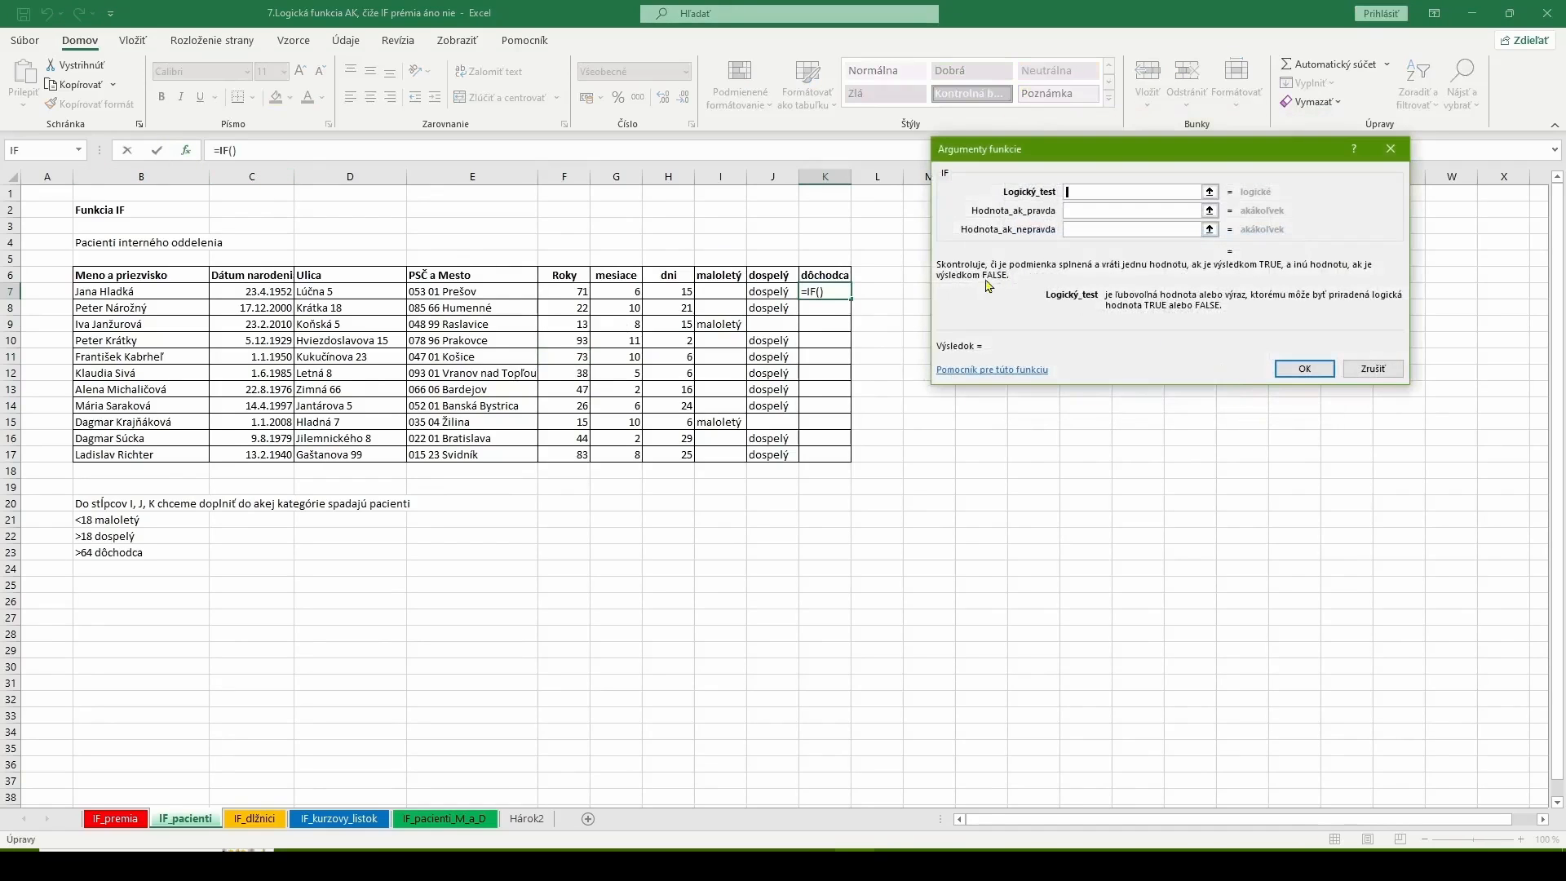
{"action": "left_click", "coordinate": [551, 296]}
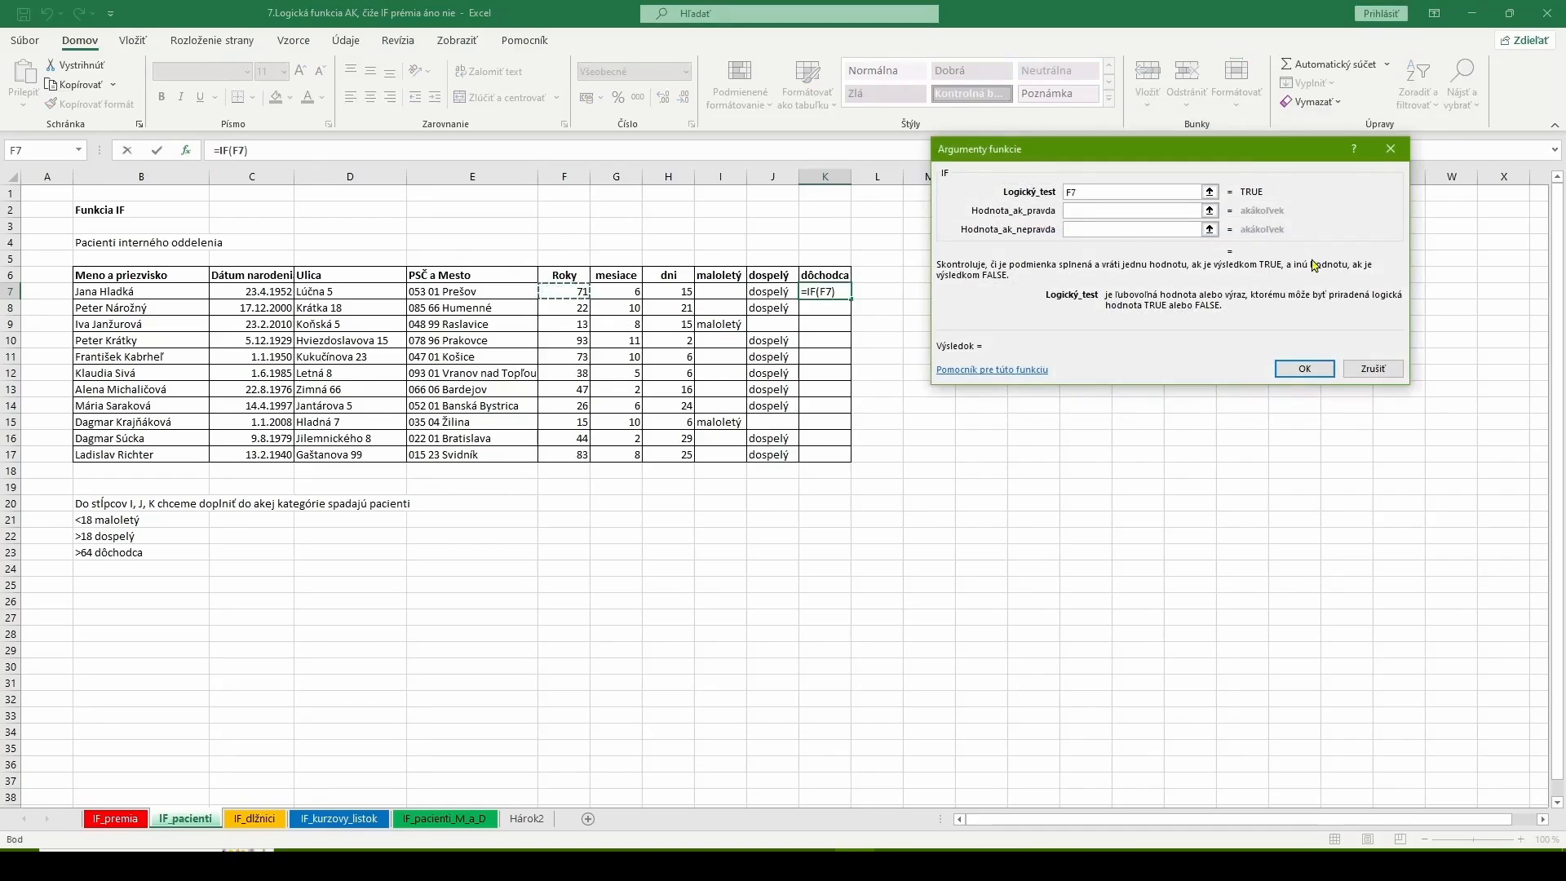
{"action": "type", "text": ">=64"}
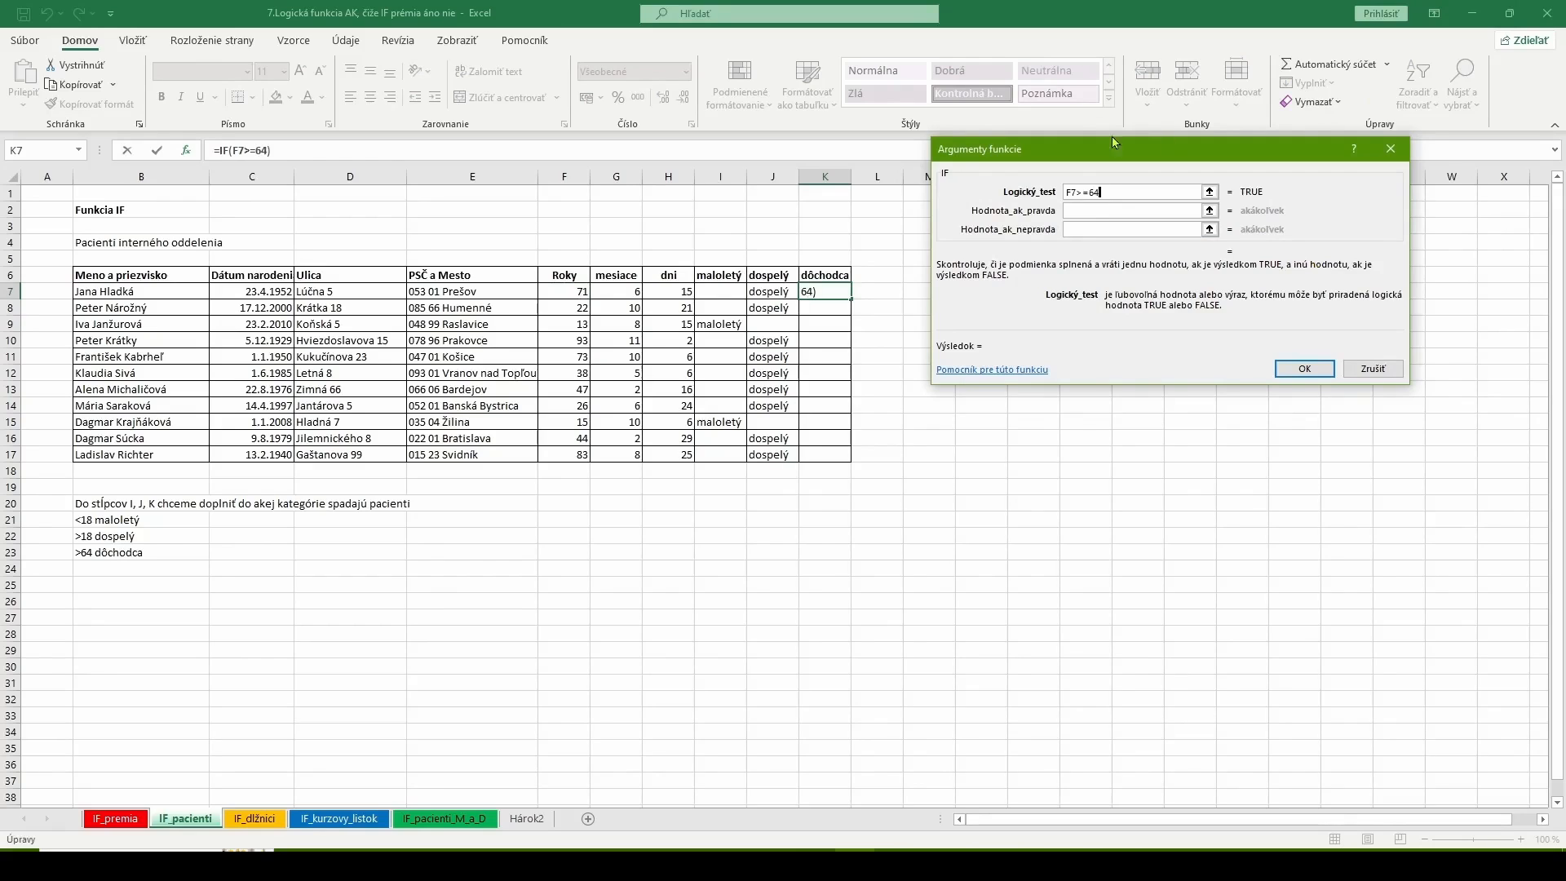
Complete the F7>=64 test with "dôchodca" when true and "" when false, and fill the formula down to K17.
{"action": "left_click", "coordinate": [1082, 209]}
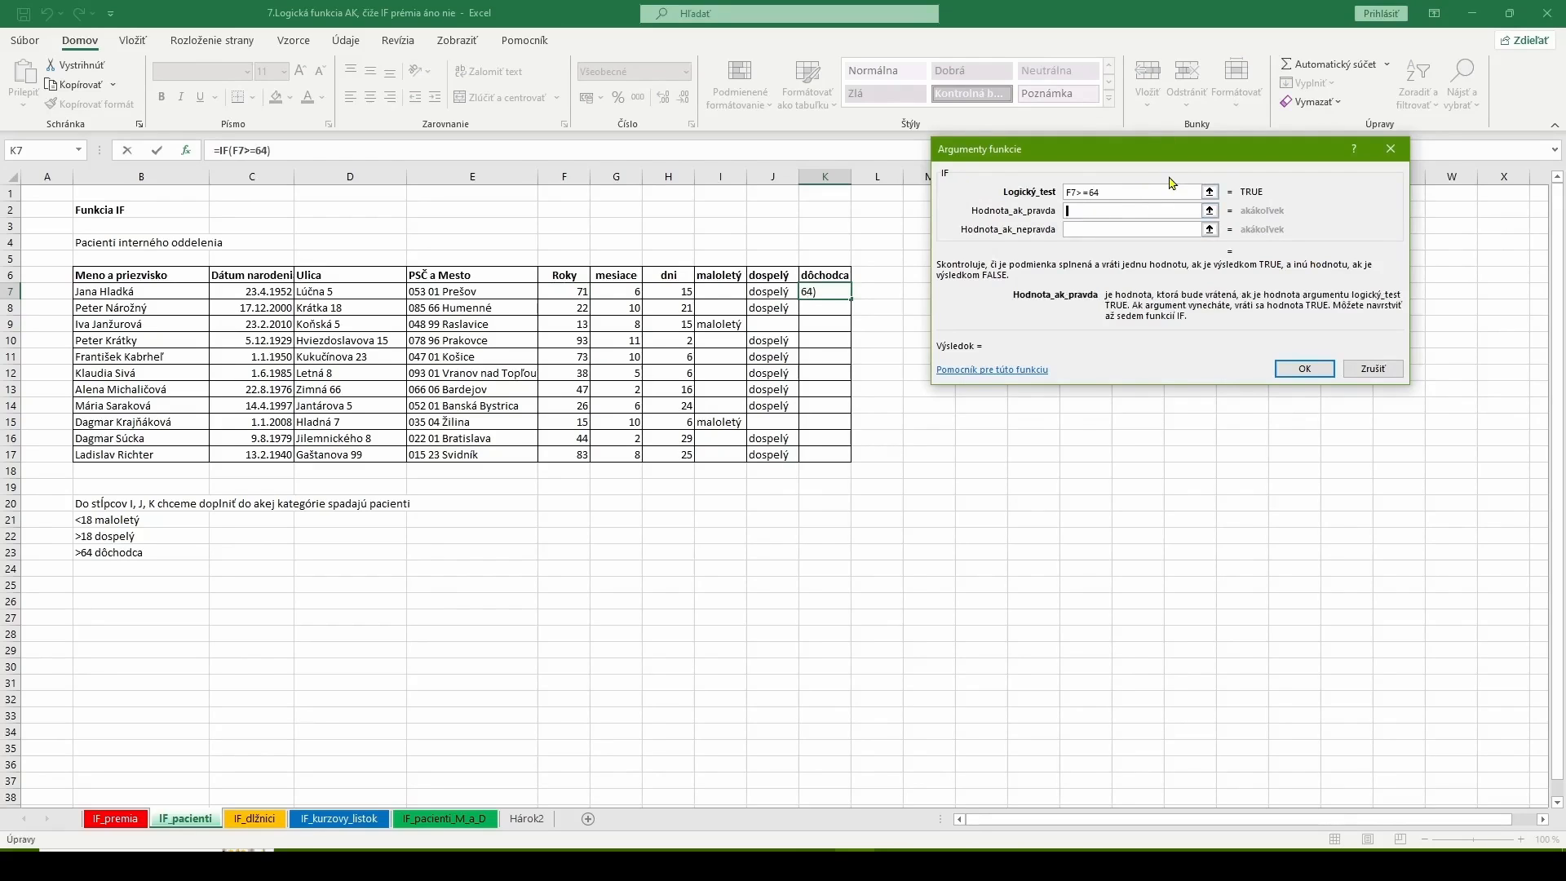
{"action": "type", "text": "dôchodca"}
{"action": "key", "text": "Tab"}
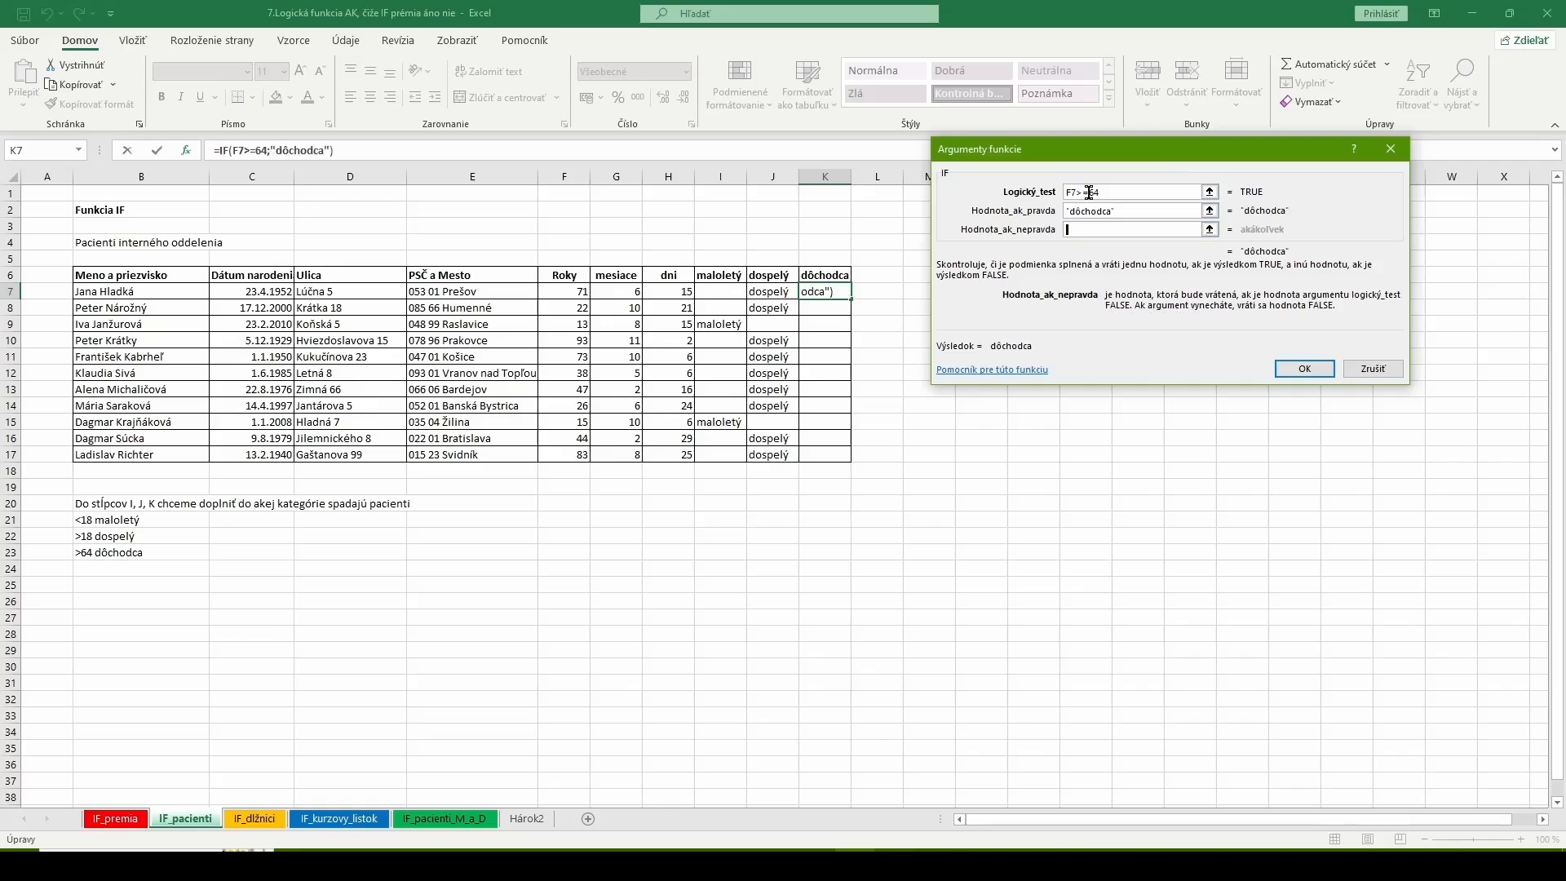
{"action": "type", "text": "\"\""}
{"action": "left_click", "coordinate": [1305, 370]}
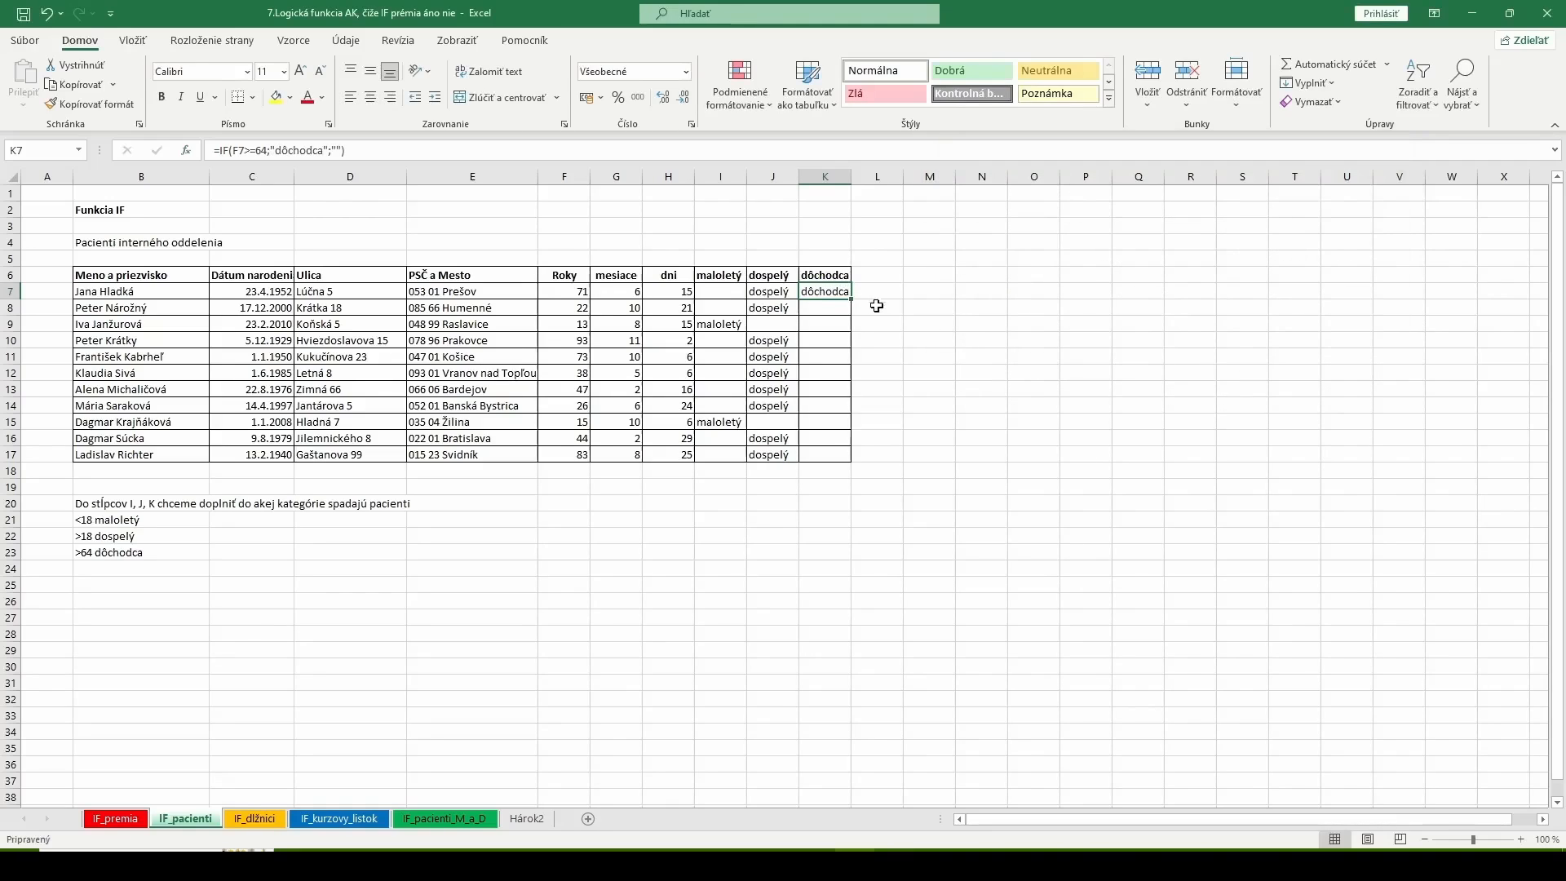
{"action": "double_click", "coordinate": [851, 298]}
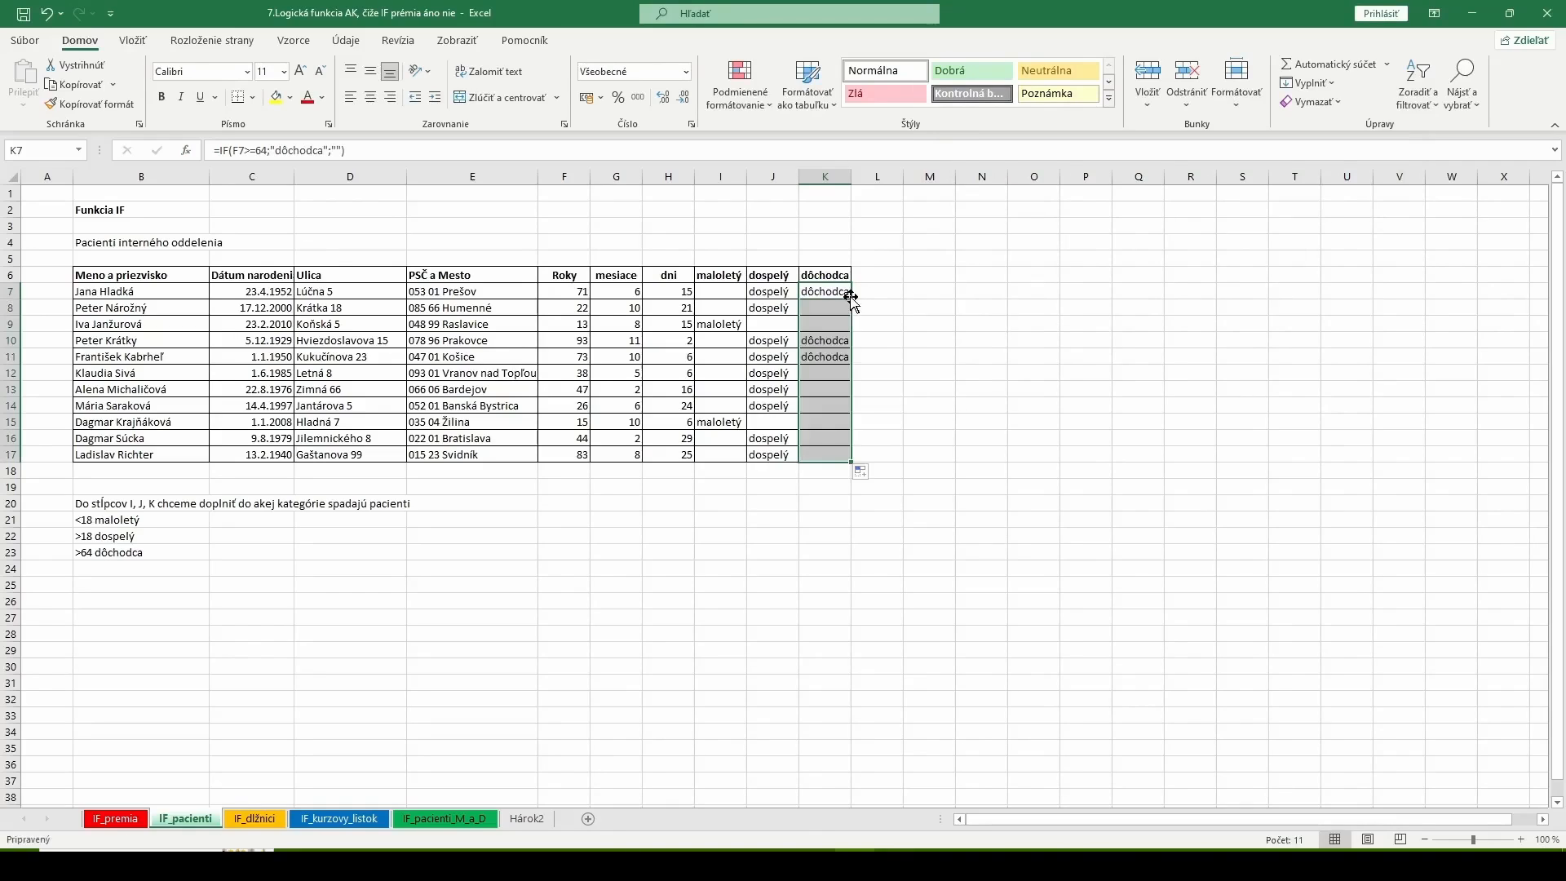
{"action": "left_click", "coordinate": [1052, 404]}
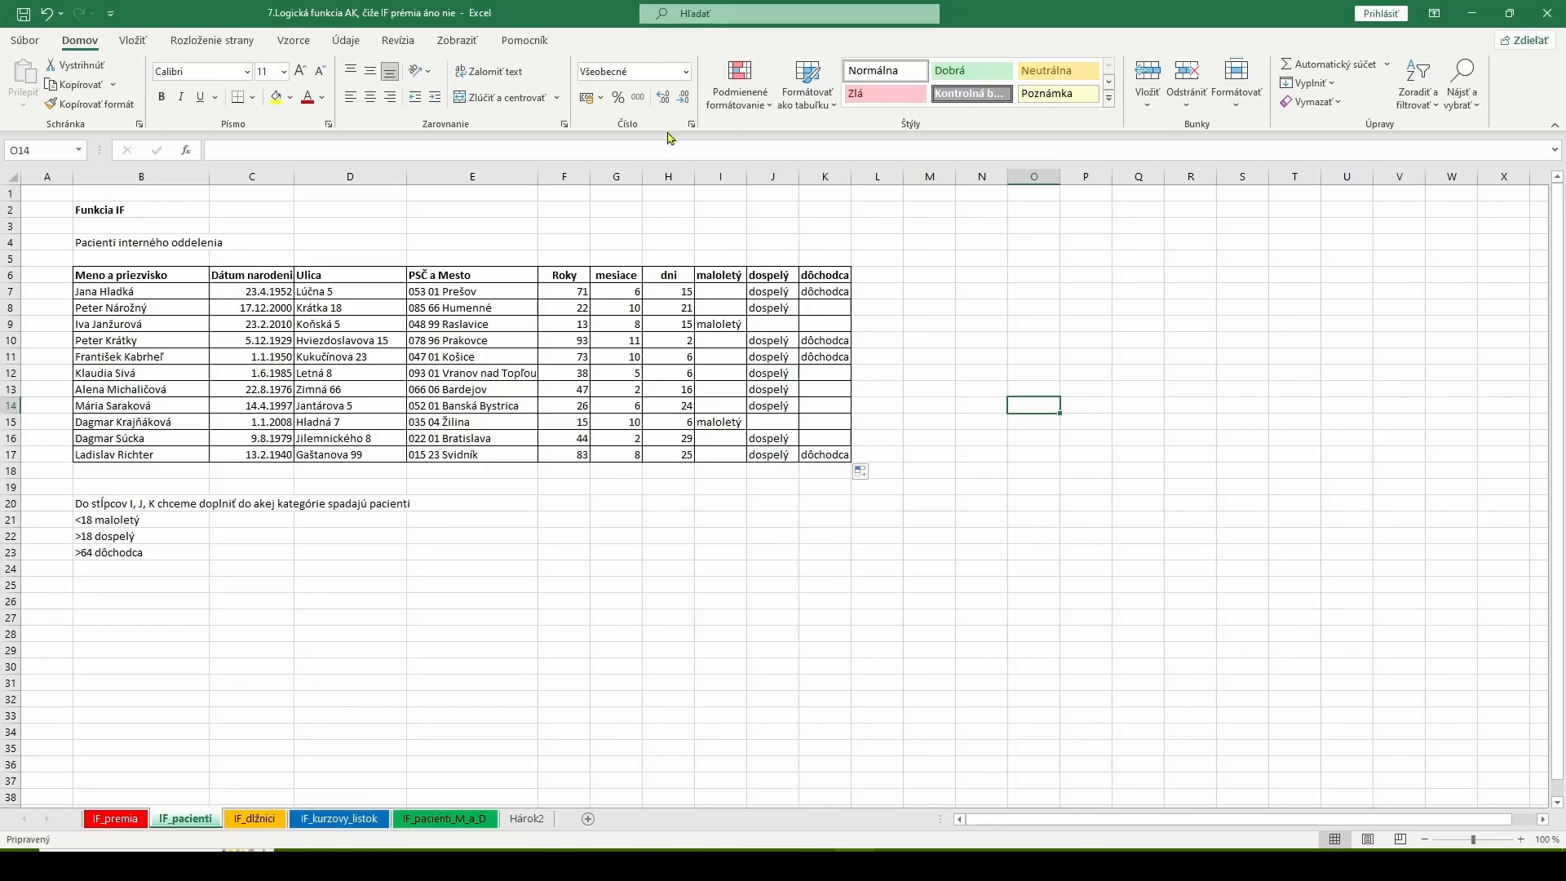
Open the IF_pacienti_M_a_D sheet with the combined maloletý/dospelý/dôchodca column.
{"action": "left_click", "coordinate": [438, 818]}
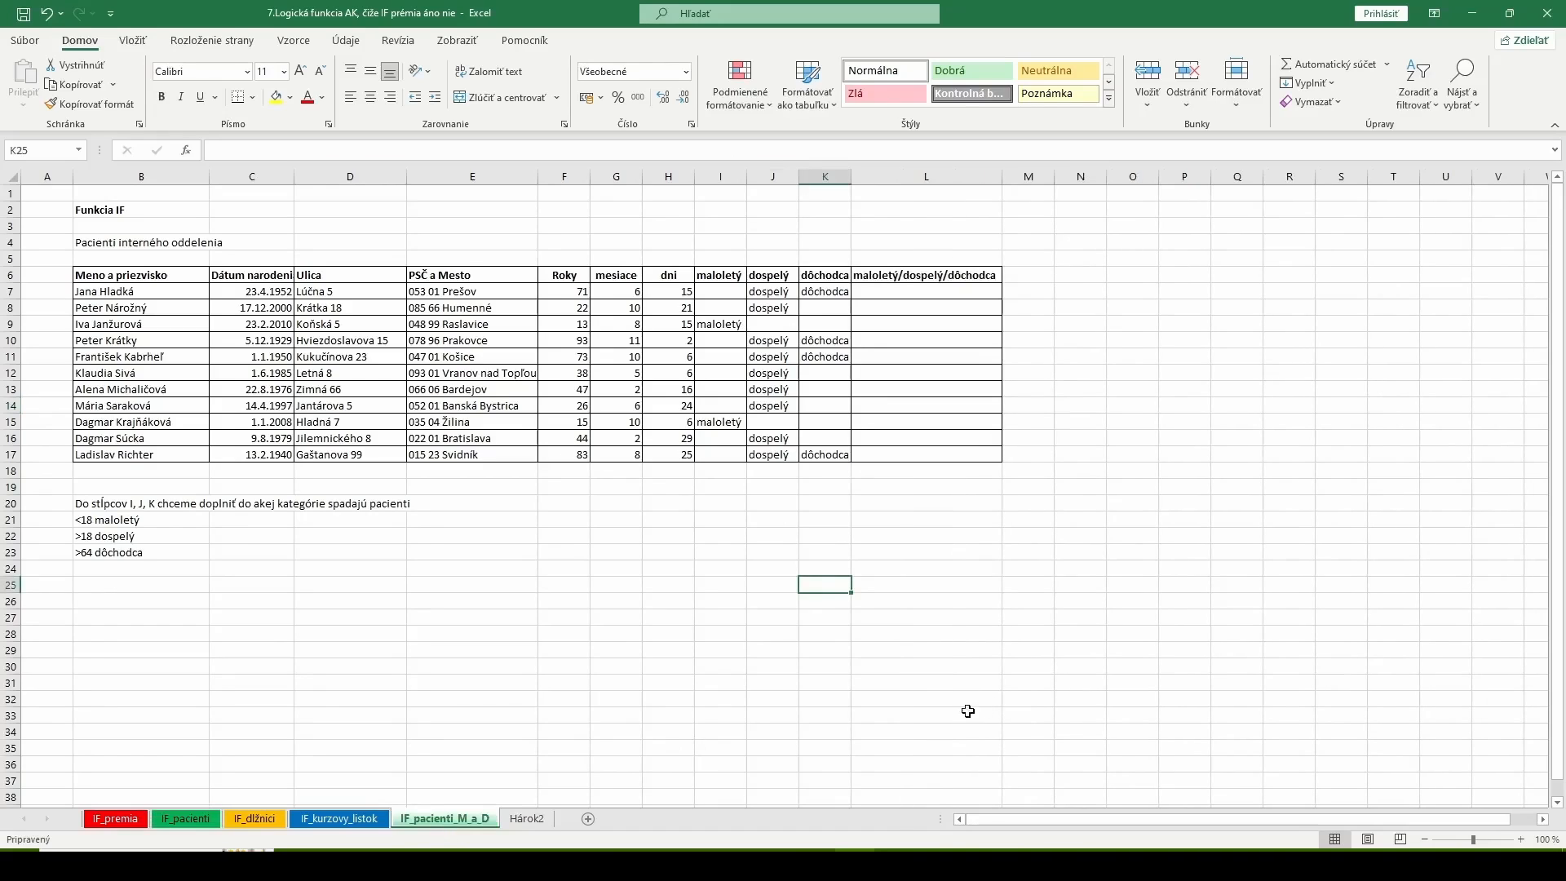
{"action": "left_click", "coordinate": [773, 318]}
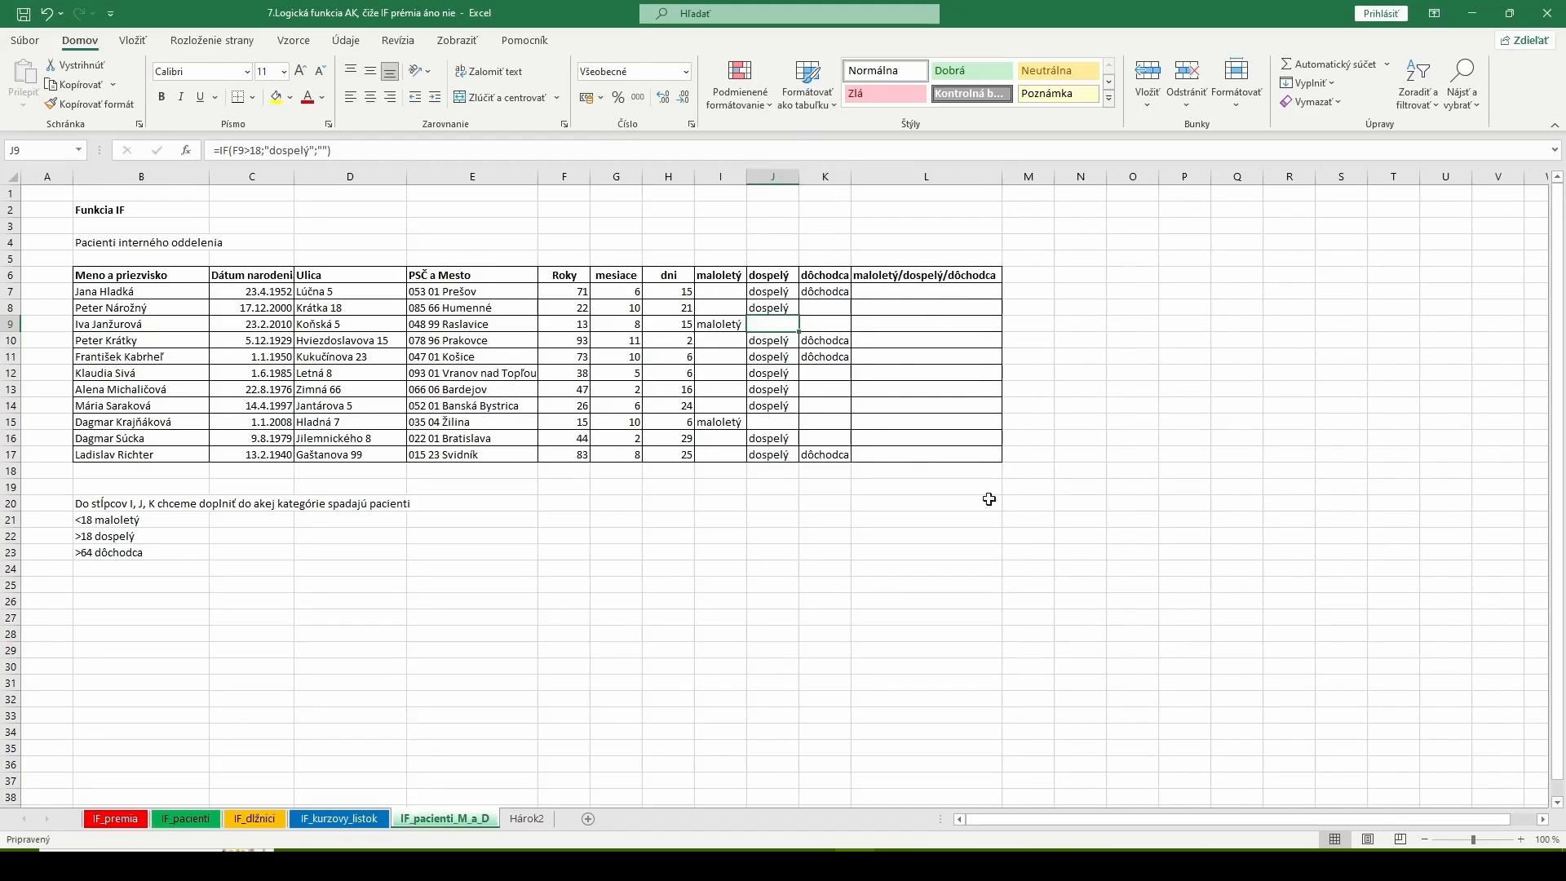
{"action": "left_click", "coordinate": [601, 581]}
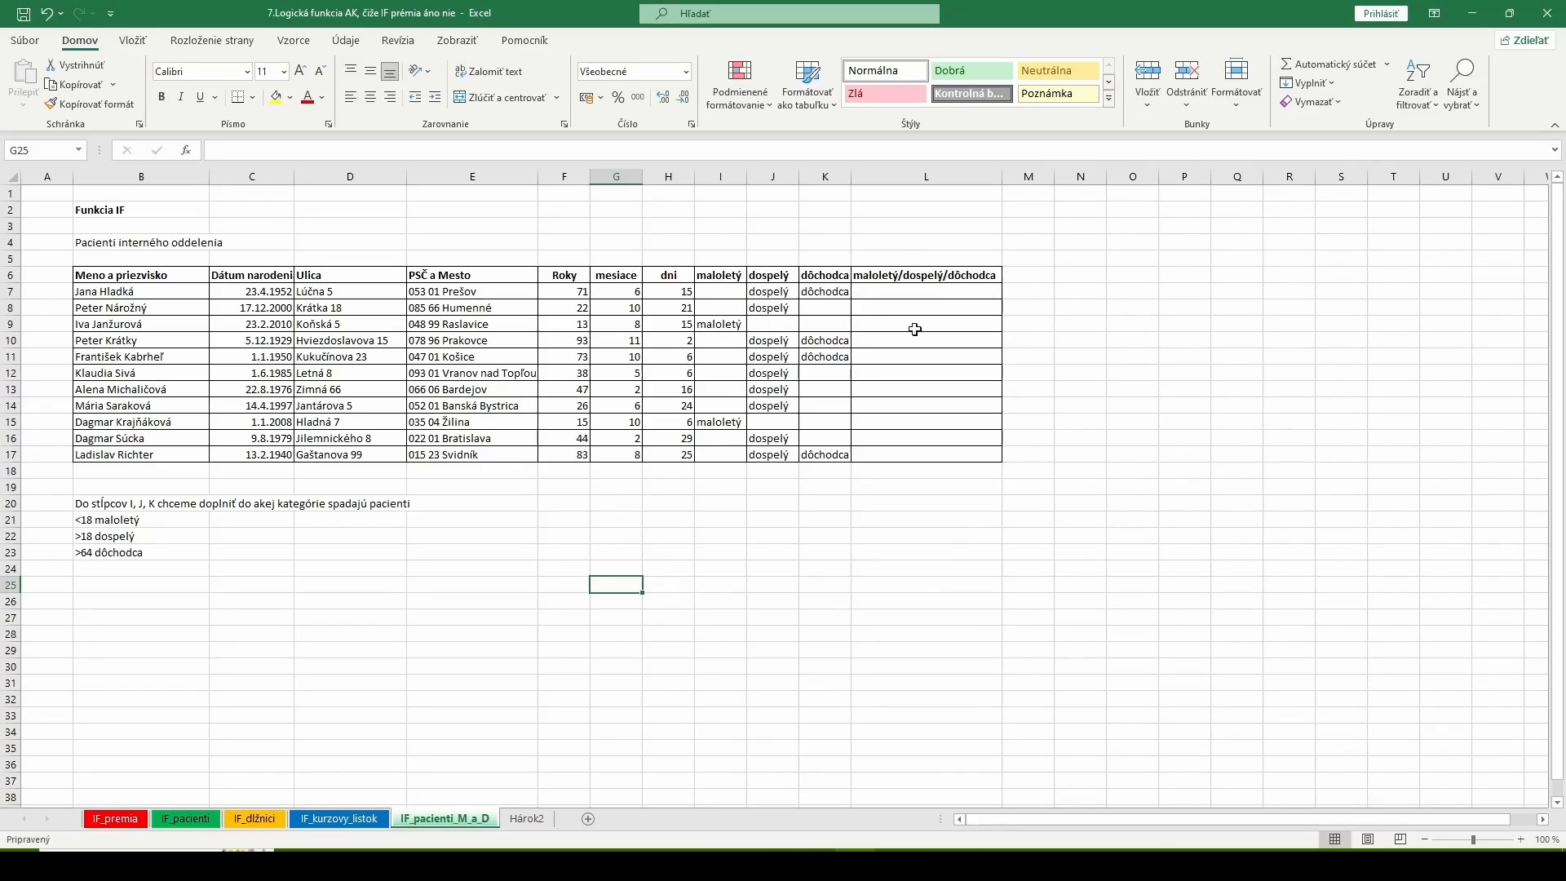
Insert an IF function in L7 under maloletý/dospelý/dôchodca with the logical test F7<18.
{"action": "left_click", "coordinate": [911, 292]}
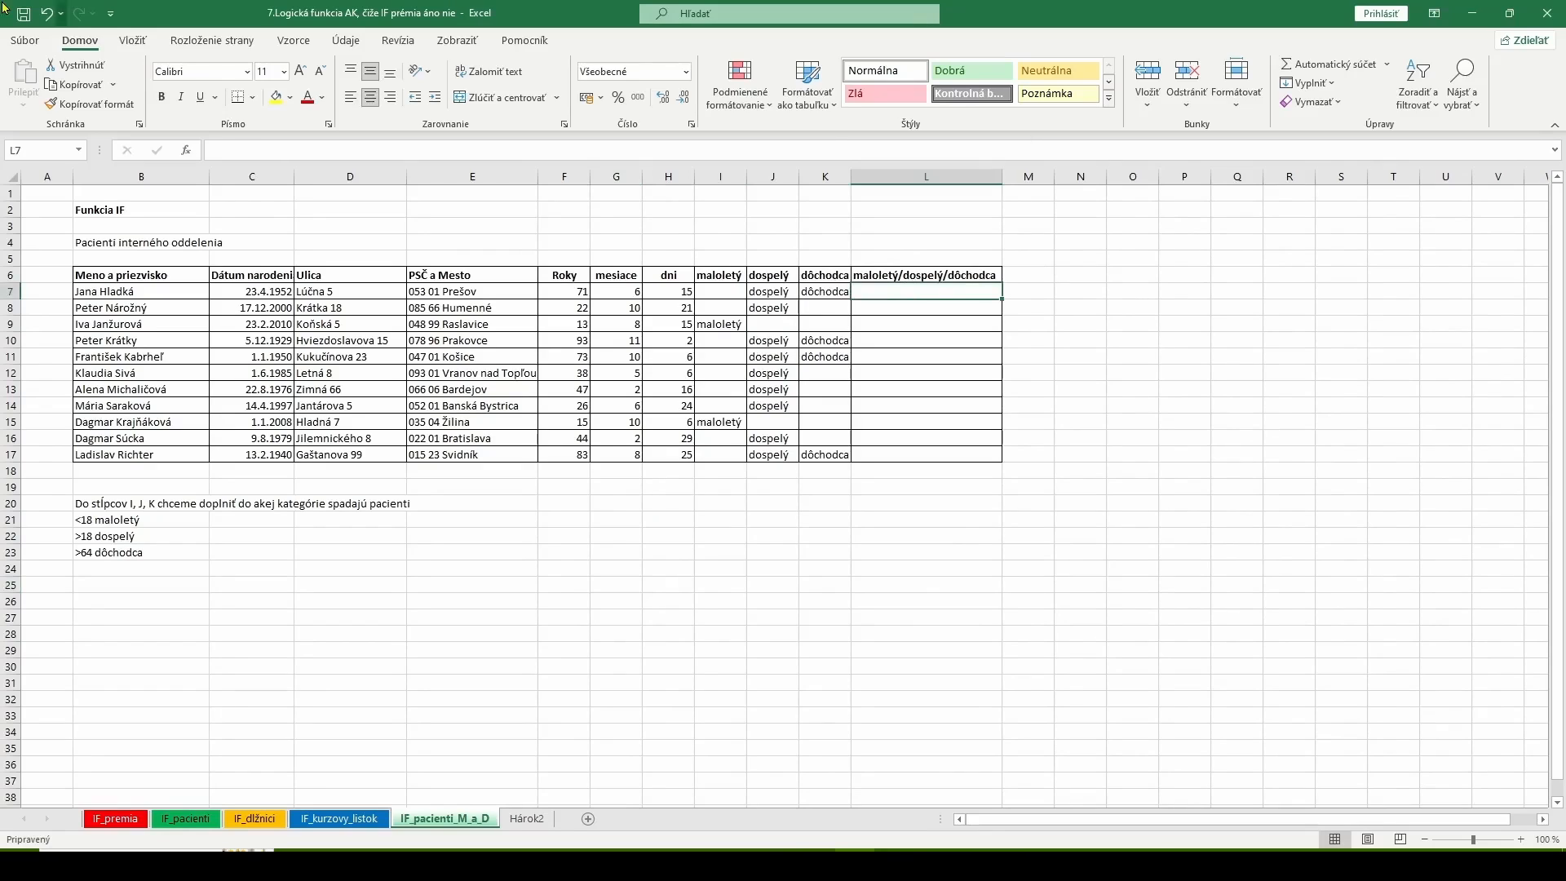
{"action": "left_click", "coordinate": [187, 150]}
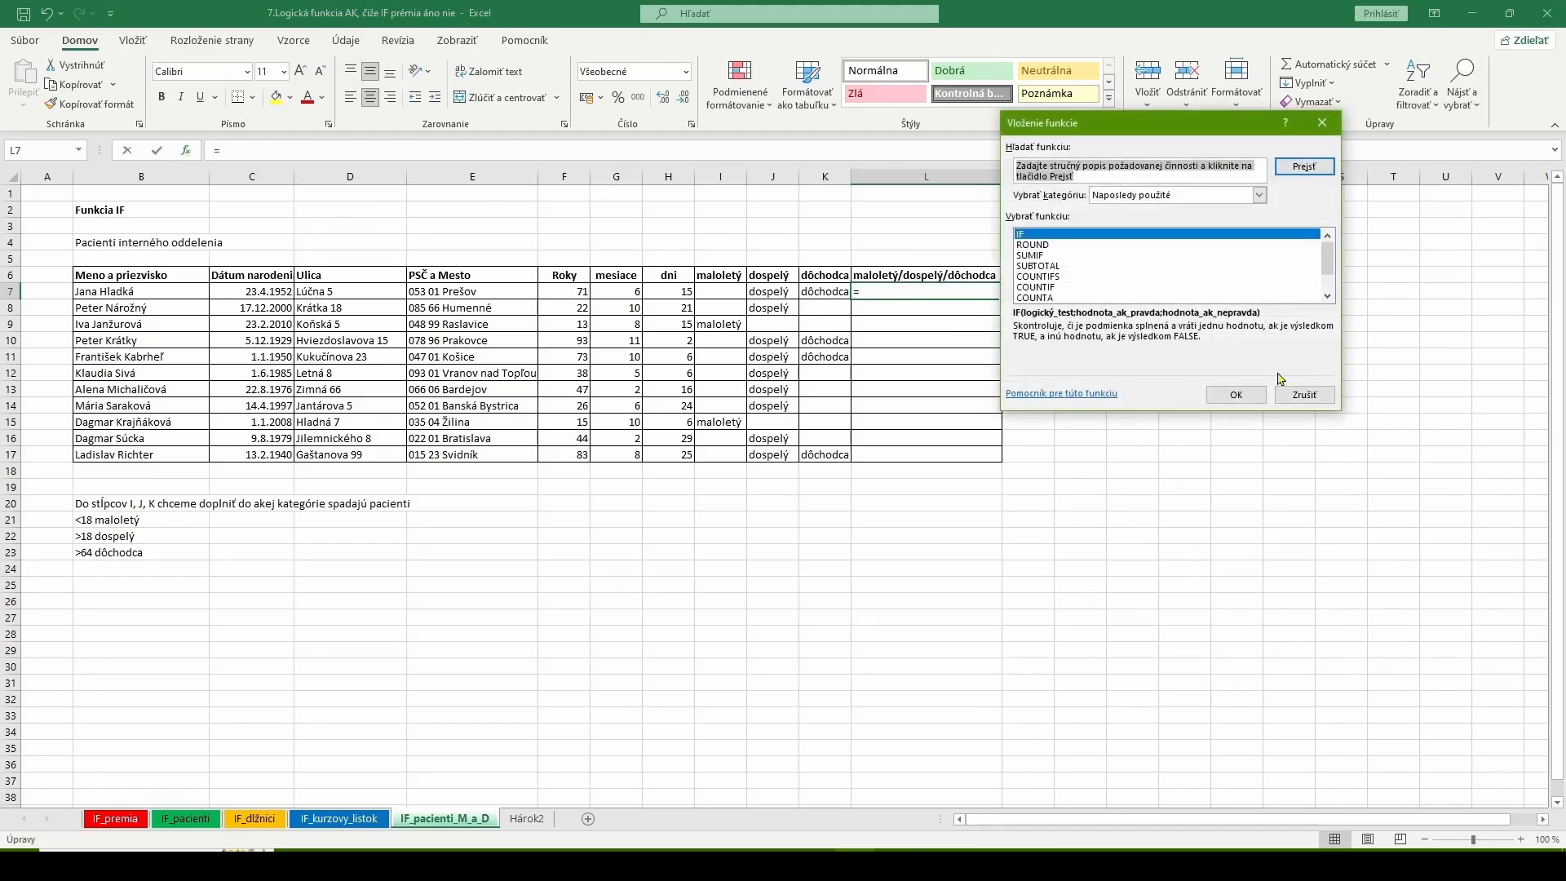
{"action": "left_click", "coordinate": [1263, 395]}
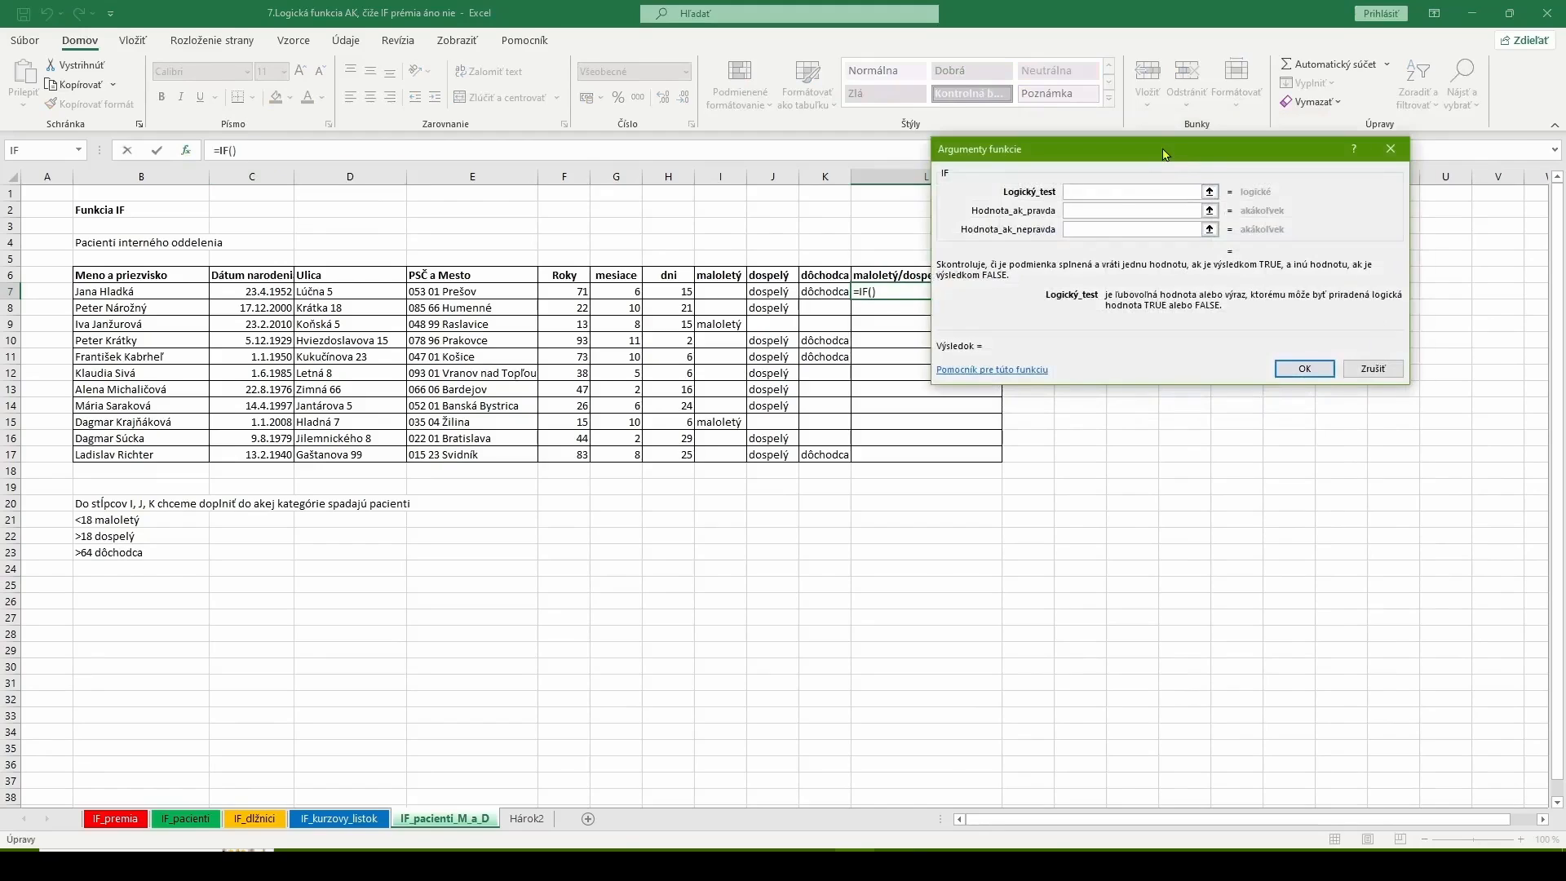
{"action": "left_click_drag", "start_coordinate": [1163, 154], "coordinate": [1243, 152]}
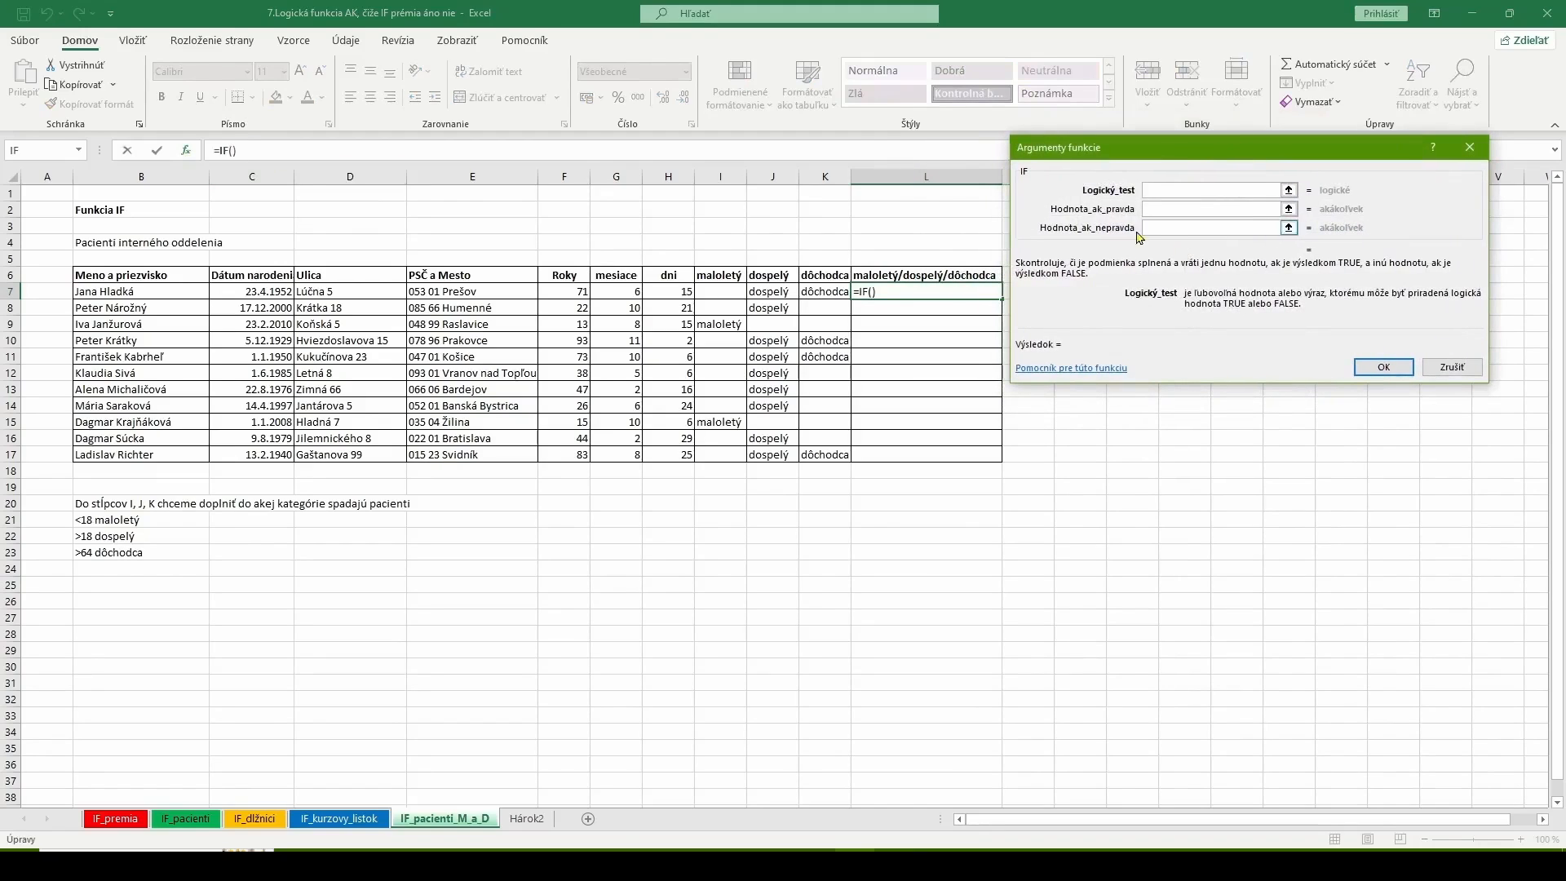
{"action": "left_click", "coordinate": [560, 296]}
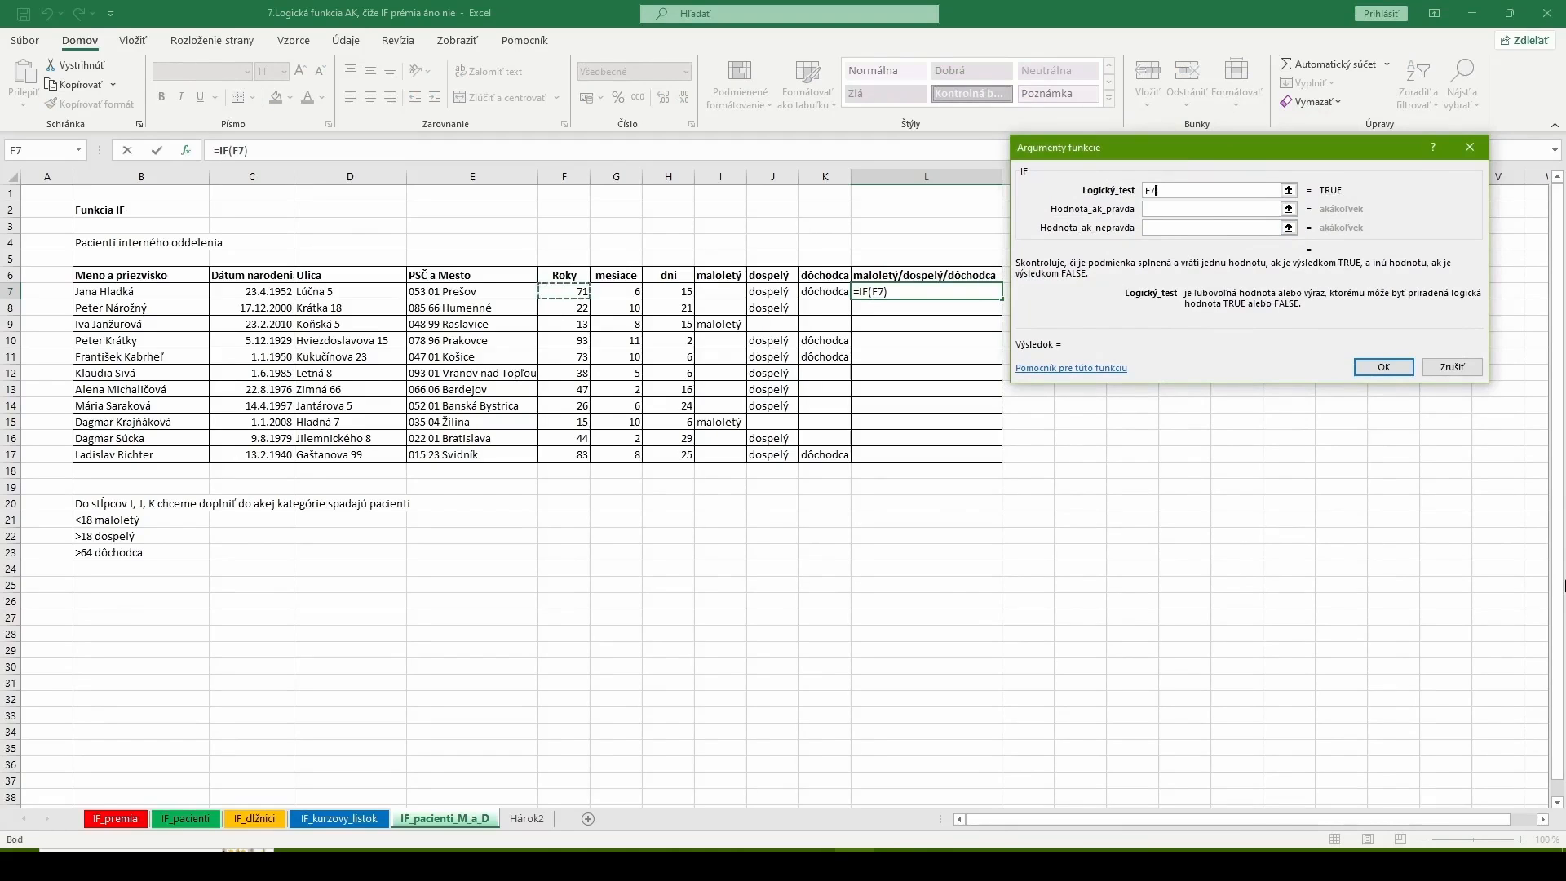
{"action": "type", "text": "<18"}
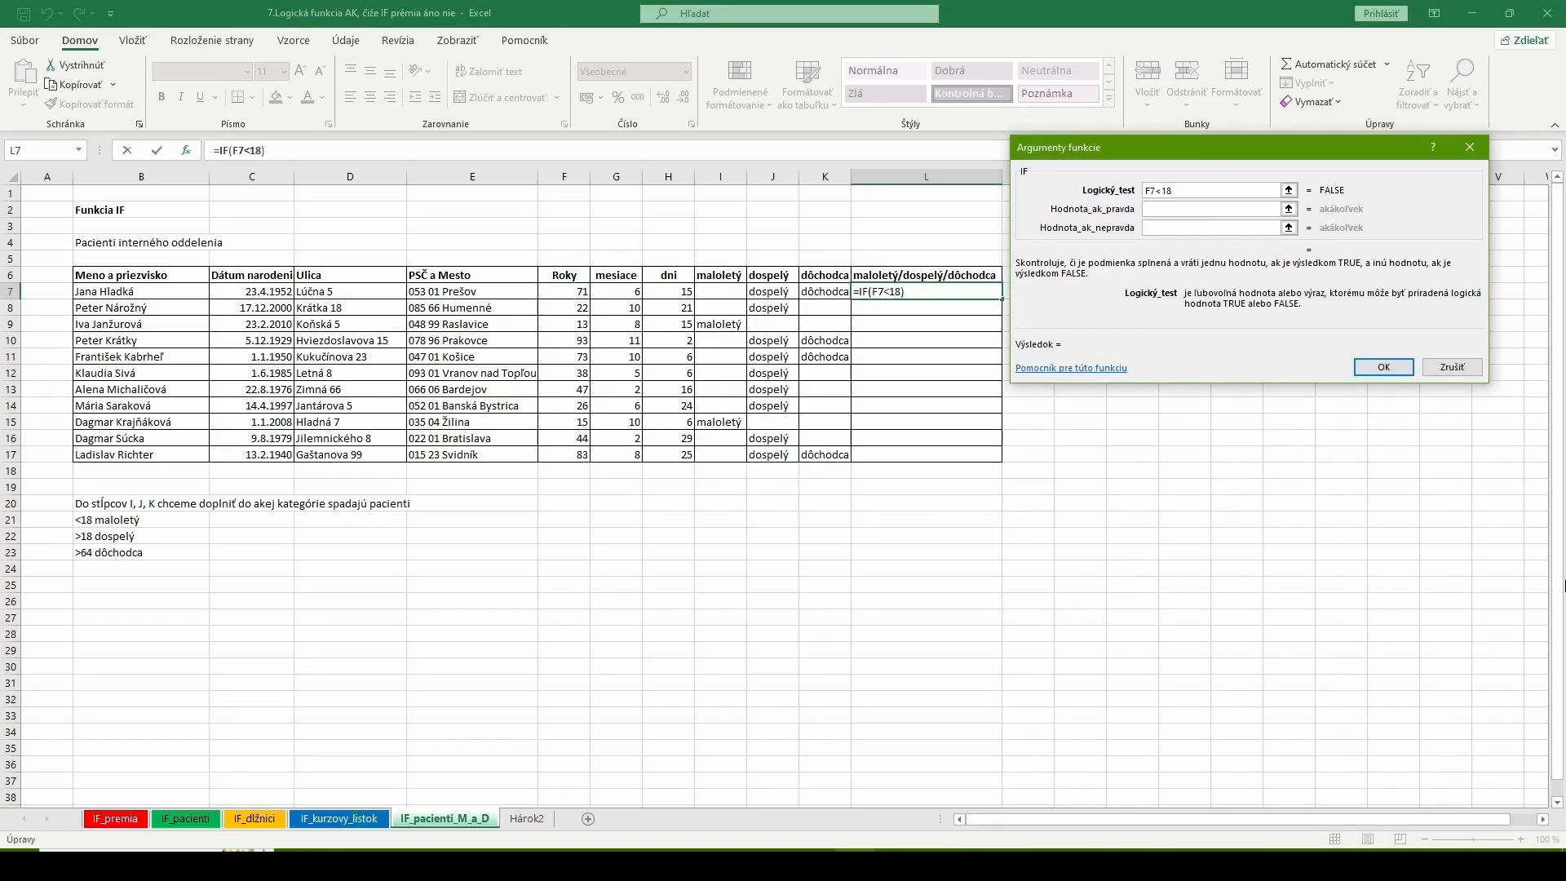
Set the L7 IF result to "maloletý" when true and "" when false, and fill the formula down to L17.
{"action": "left_click", "coordinate": [1153, 209]}
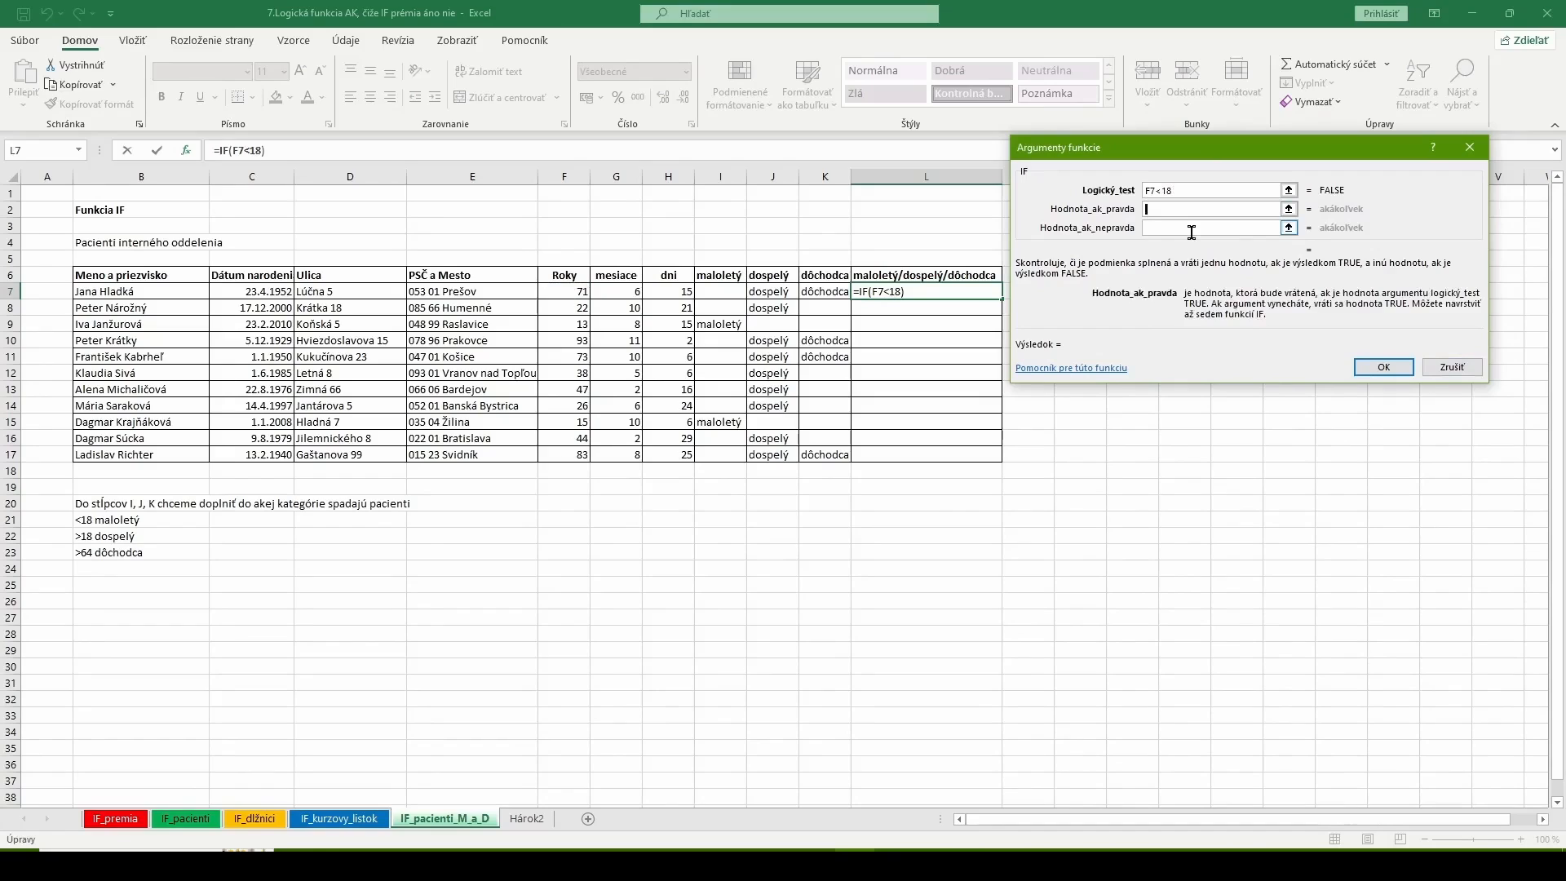
{"action": "type", "text": "maloletý"}
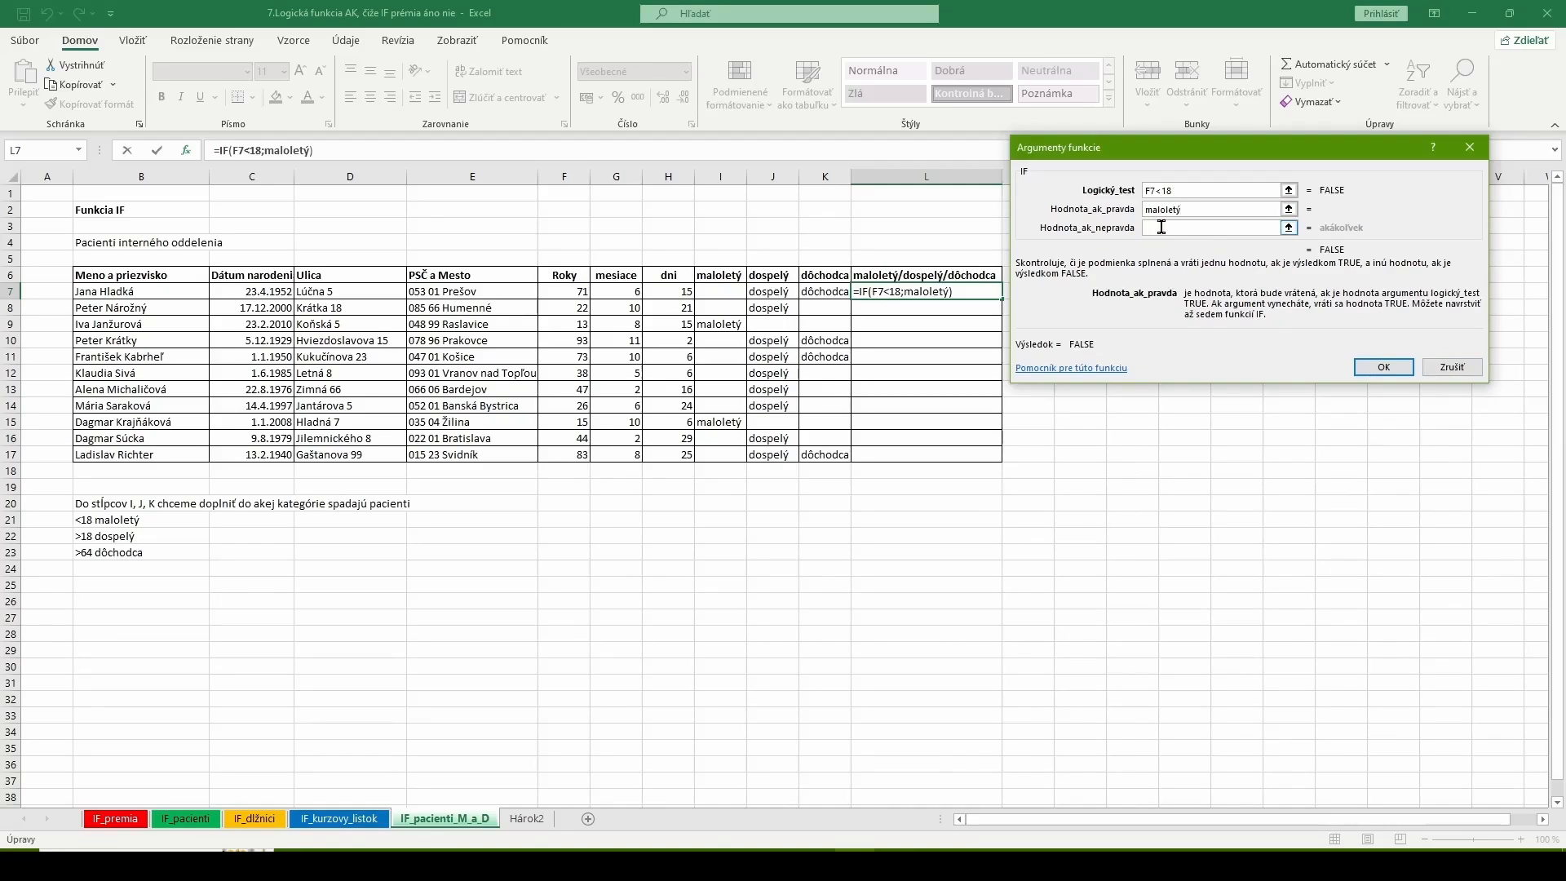
{"action": "left_click", "coordinate": [1161, 227]}
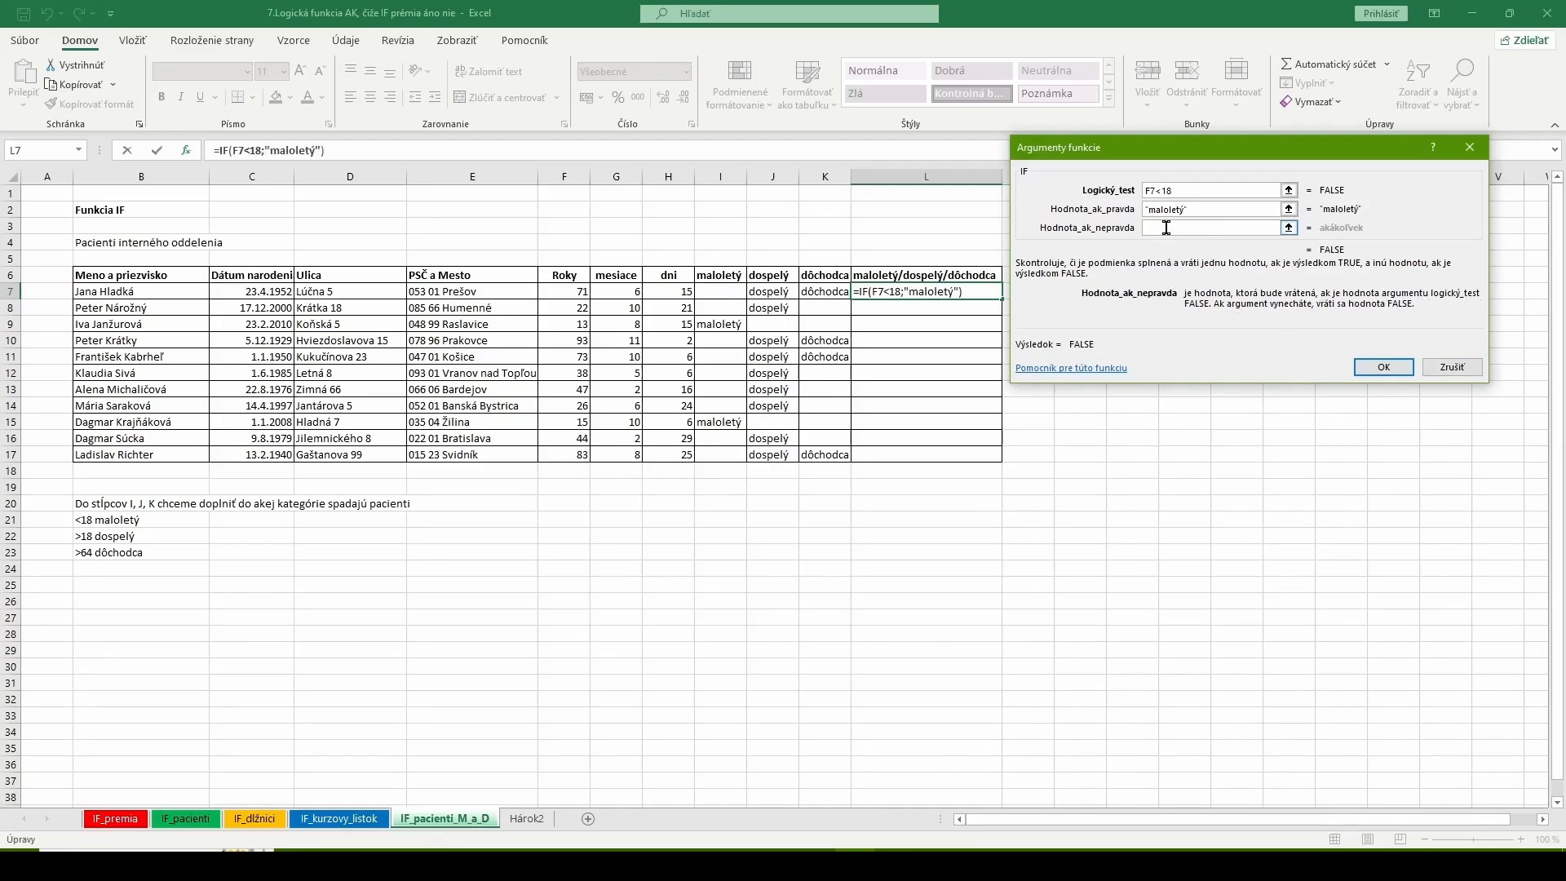
{"action": "type", "text": "\"\""}
{"action": "left_click", "coordinate": [1384, 367]}
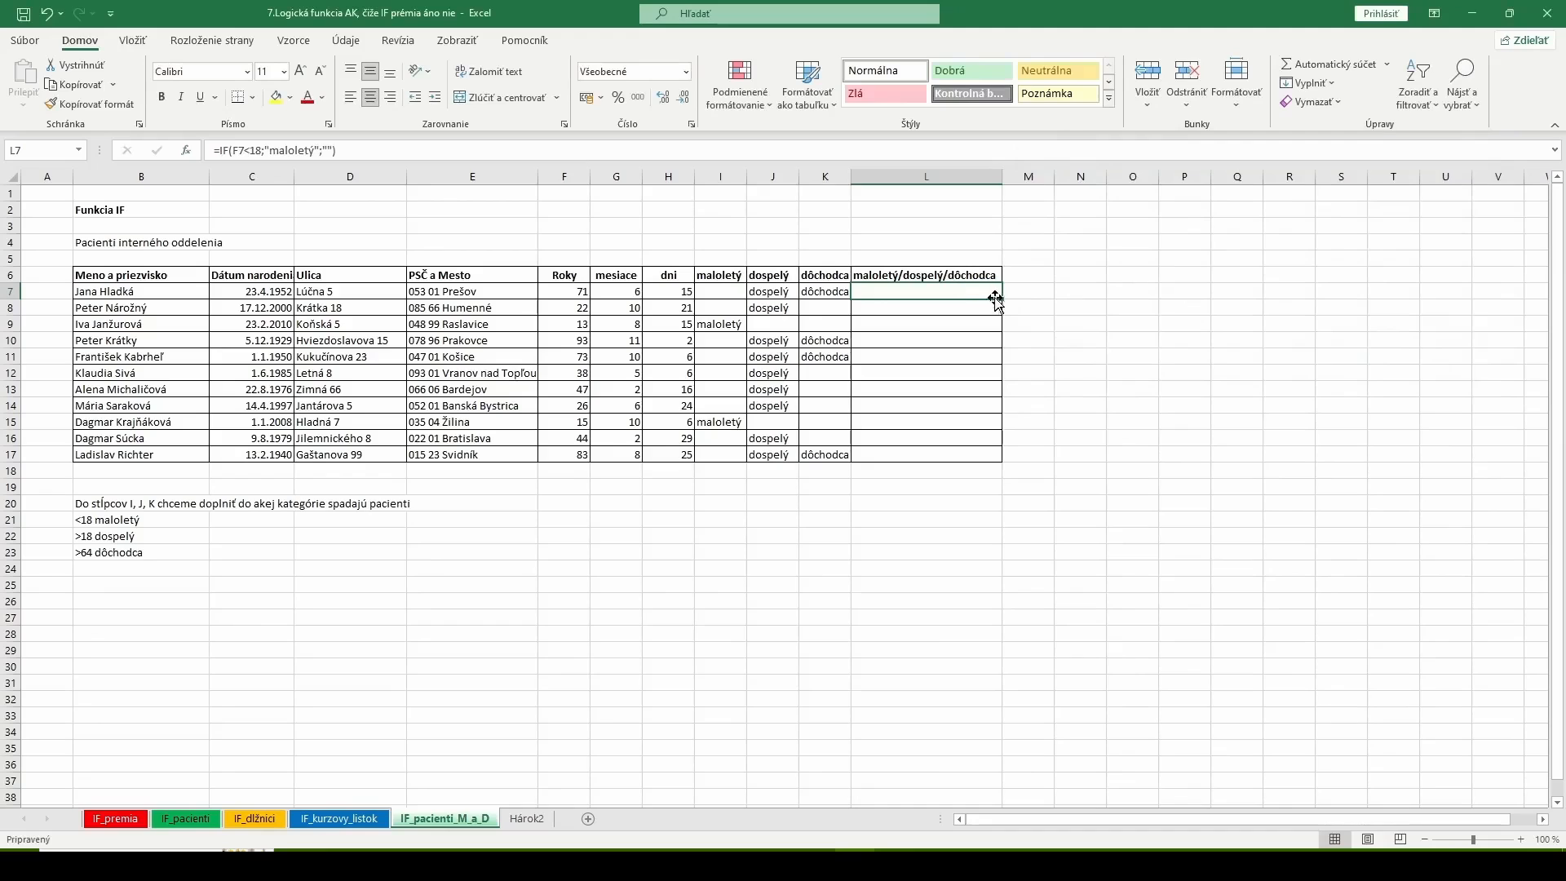
{"action": "double_click", "coordinate": [1000, 299]}
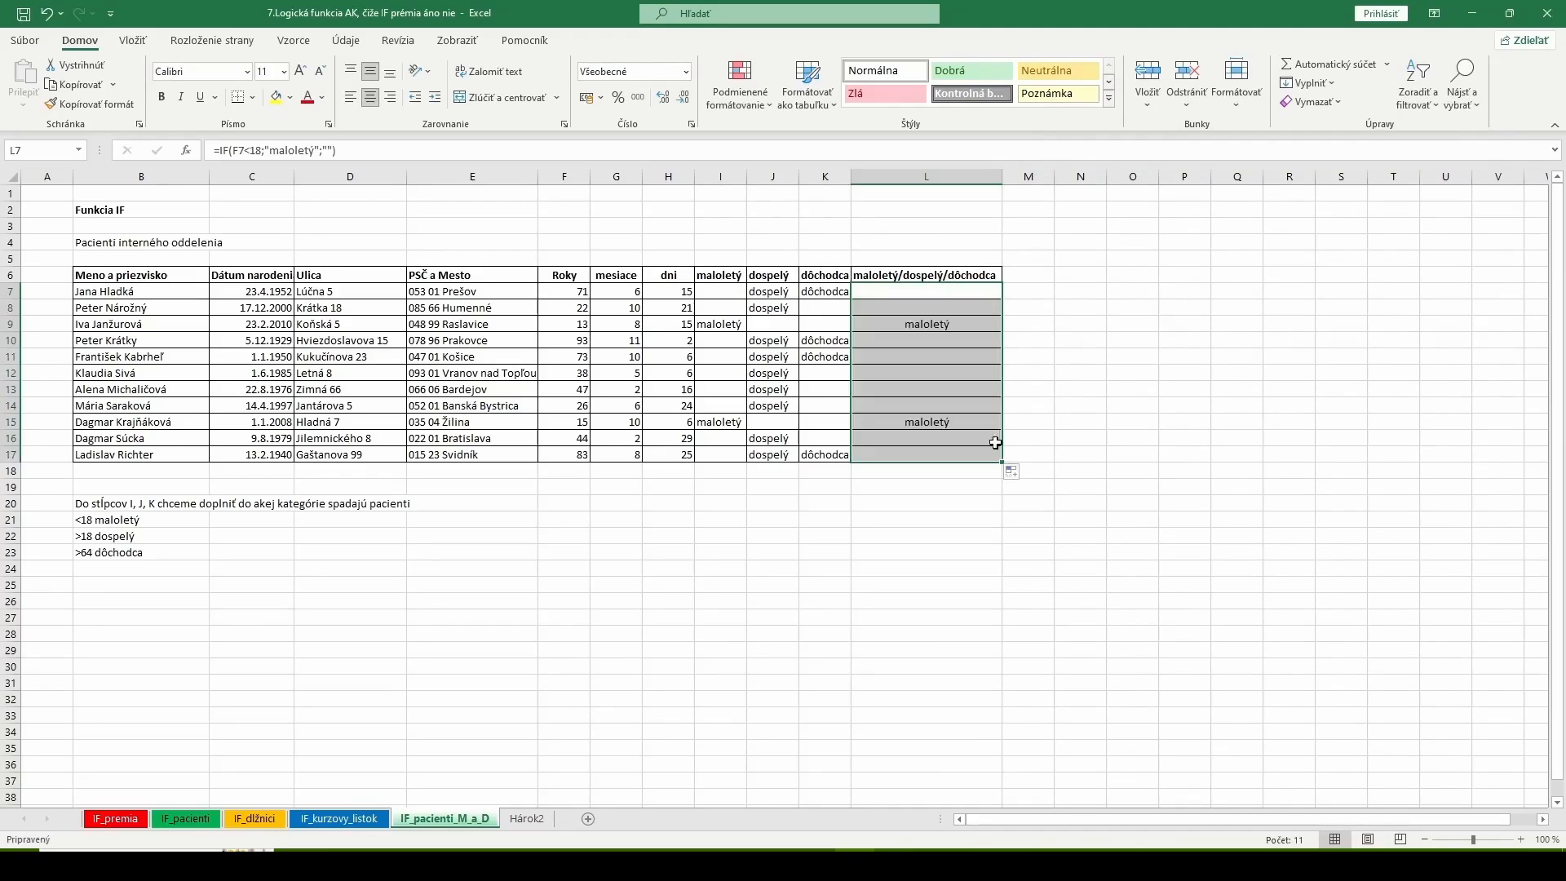
{"action": "left_click", "coordinate": [1017, 588]}
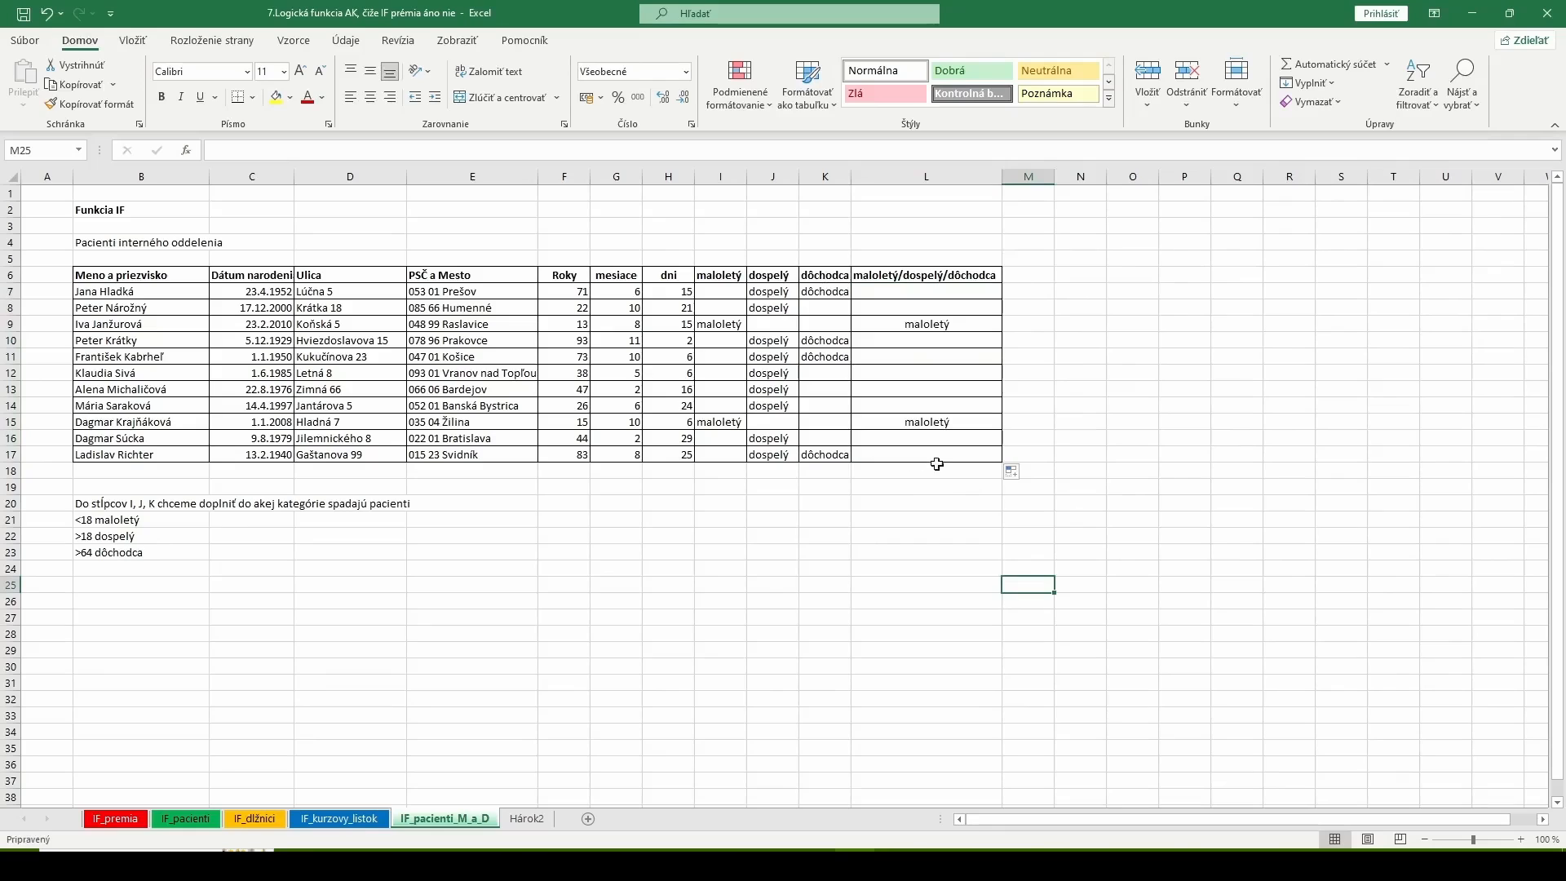
{"action": "left_click", "coordinate": [912, 291]}
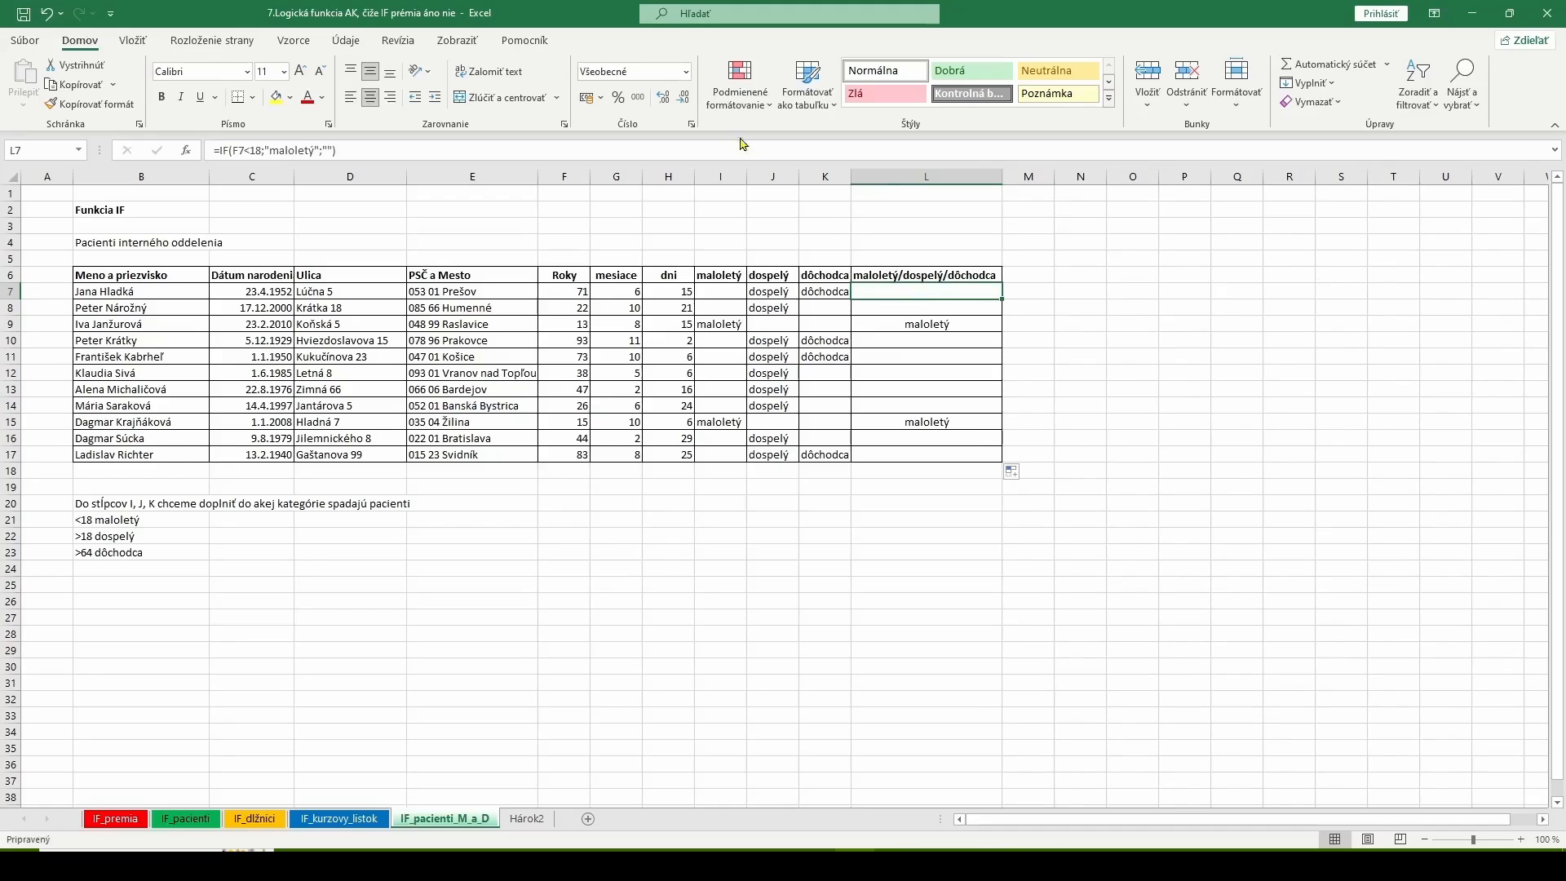
{"action": "left_click", "coordinate": [186, 154]}
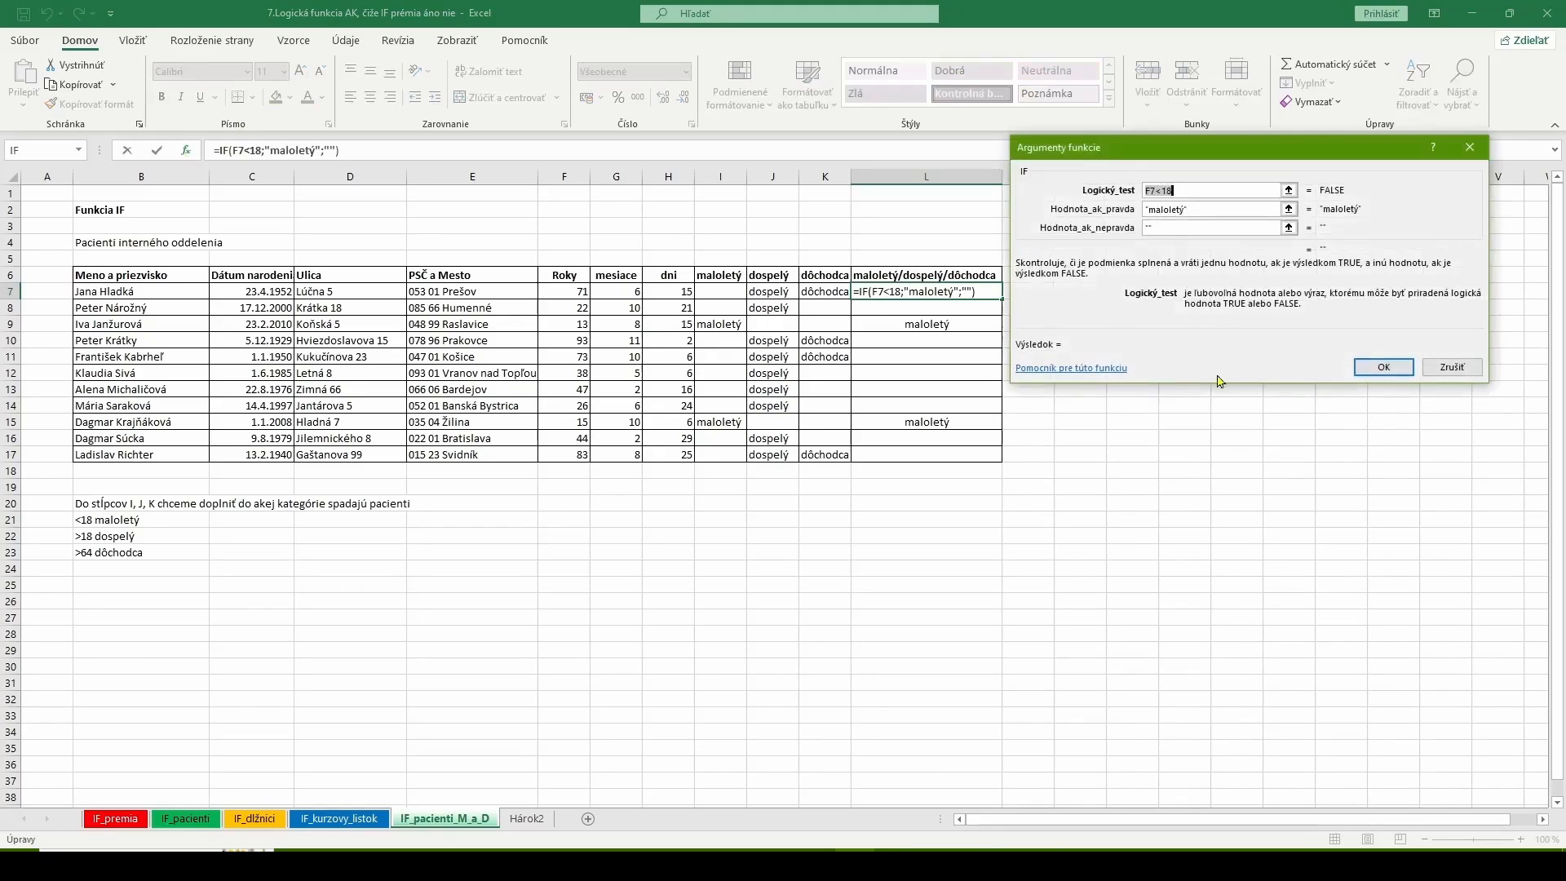
{"action": "left_click", "coordinate": [1174, 191]}
{"action": "left_click", "coordinate": [1452, 368]}
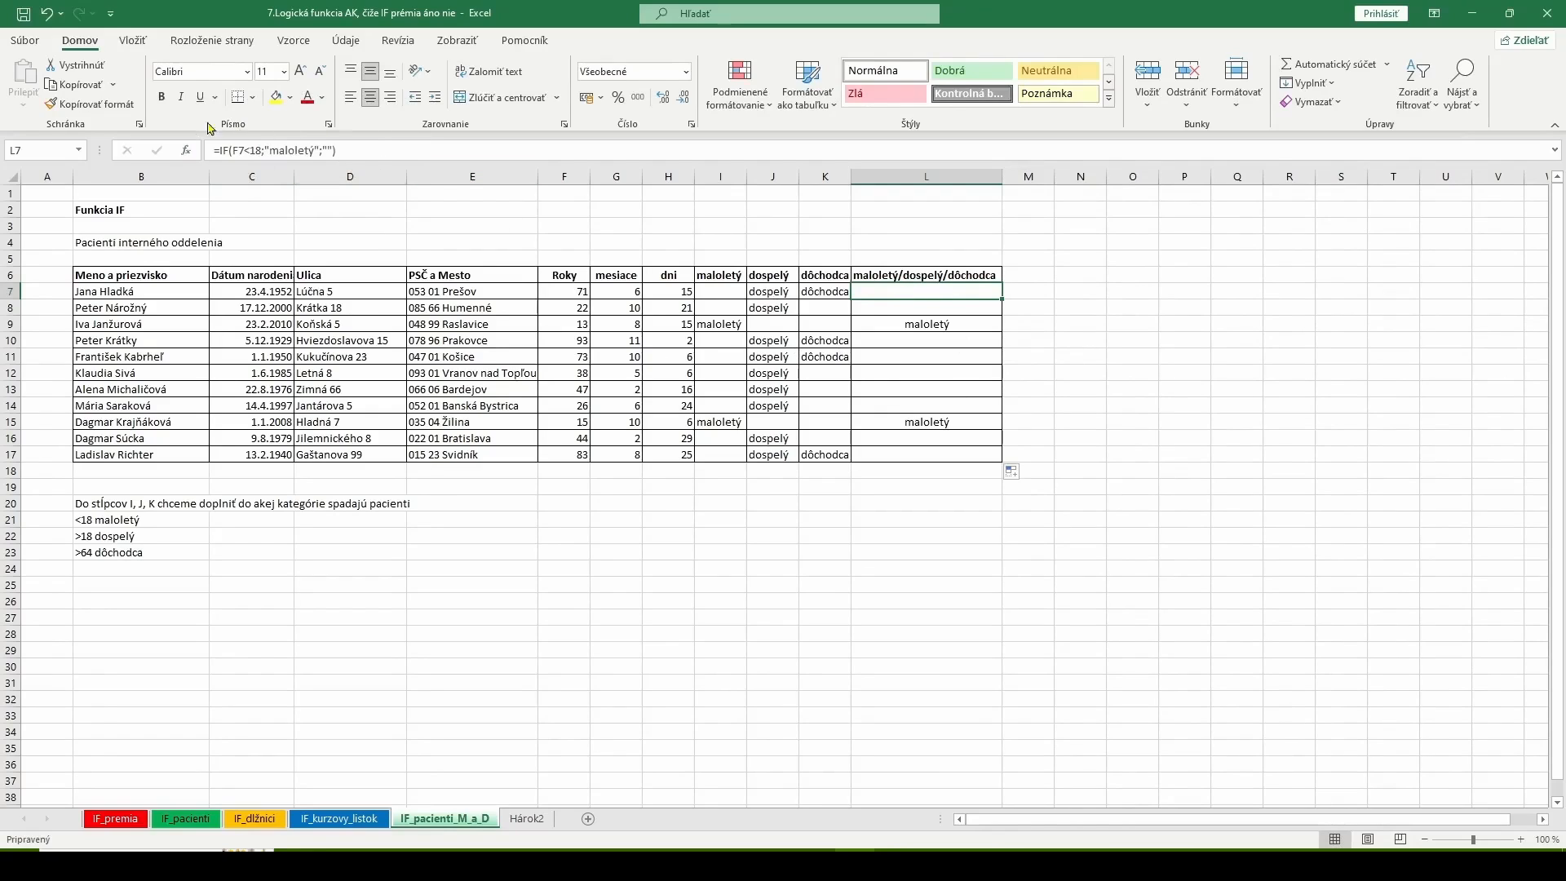
Replace the "" false value in L7's IF formula with a nested IF using the logical test F7>=64.
{"action": "left_click", "coordinate": [288, 150]}
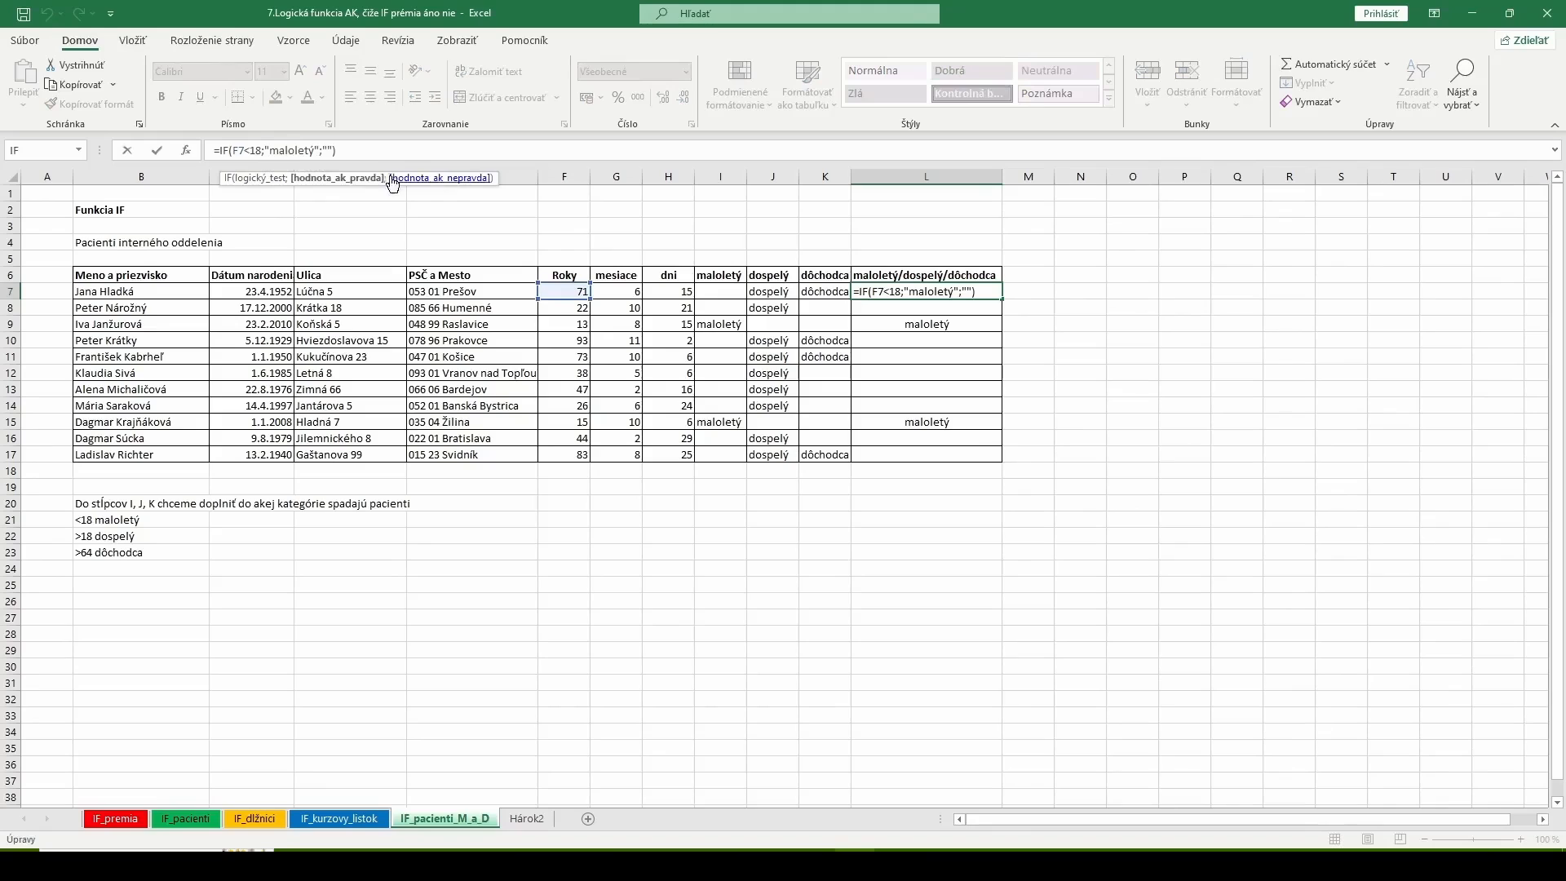
{"action": "left_click", "coordinate": [453, 180]}
{"action": "left_click", "coordinate": [15, 155]}
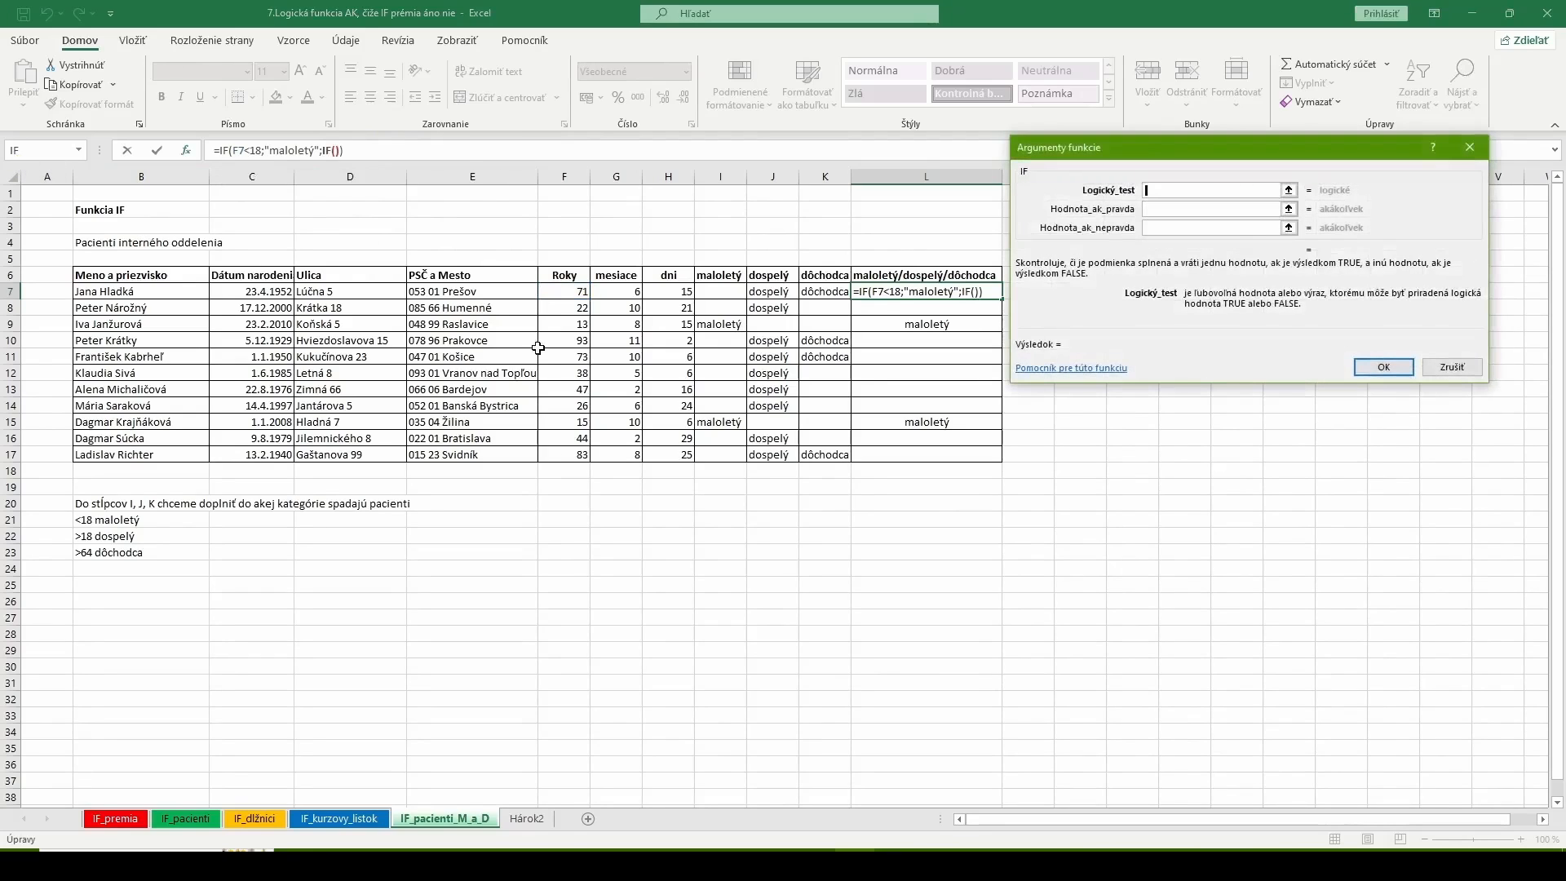
{"action": "left_click_drag", "start_coordinate": [1145, 150], "coordinate": [1164, 151]}
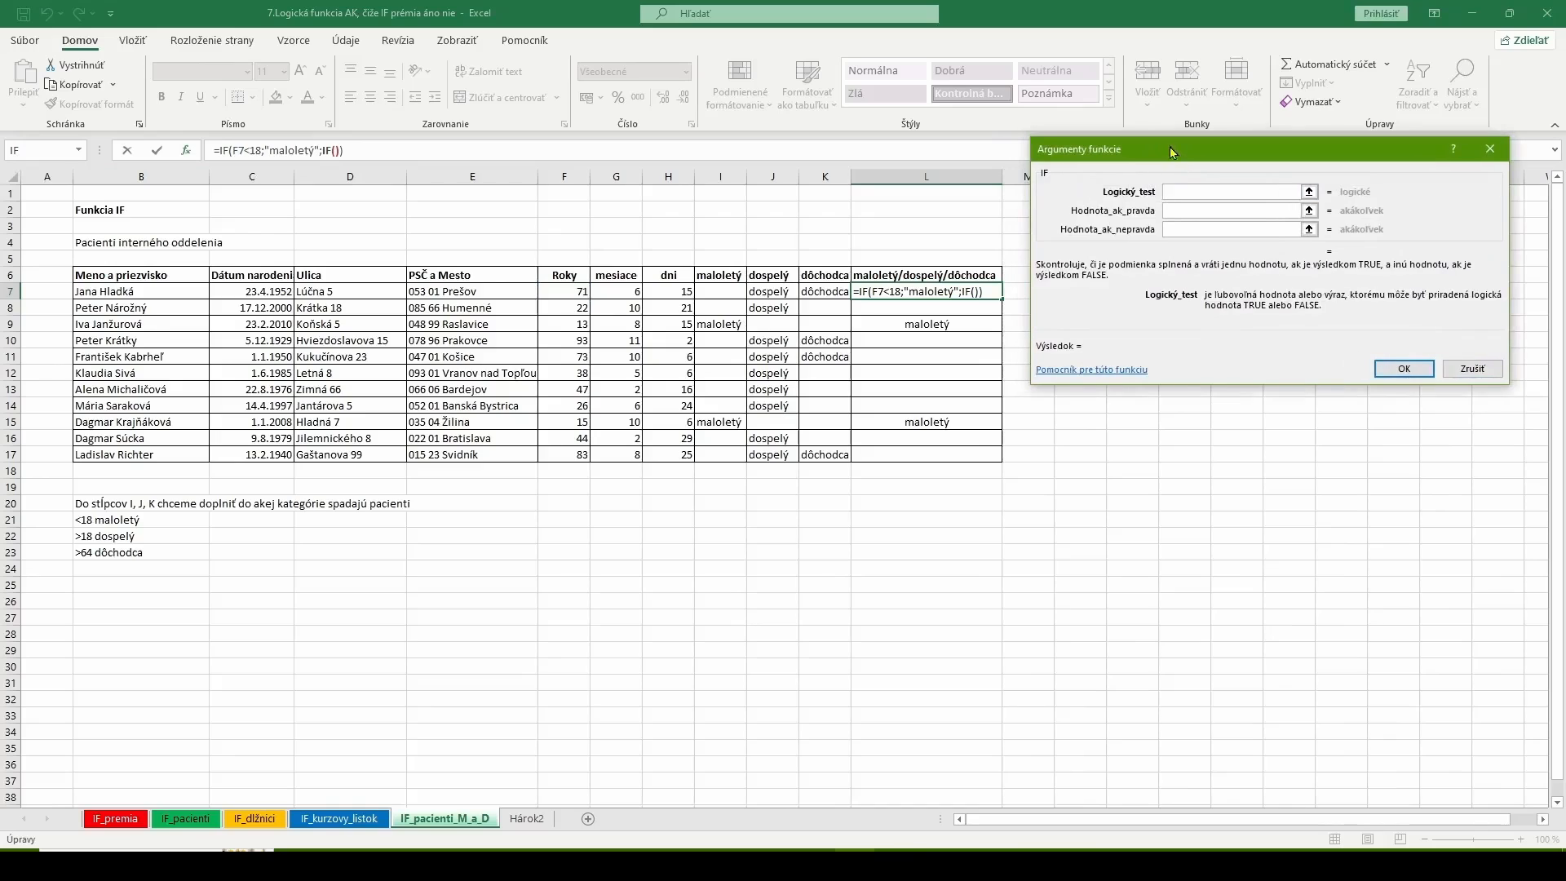
{"action": "left_click", "coordinate": [568, 296]}
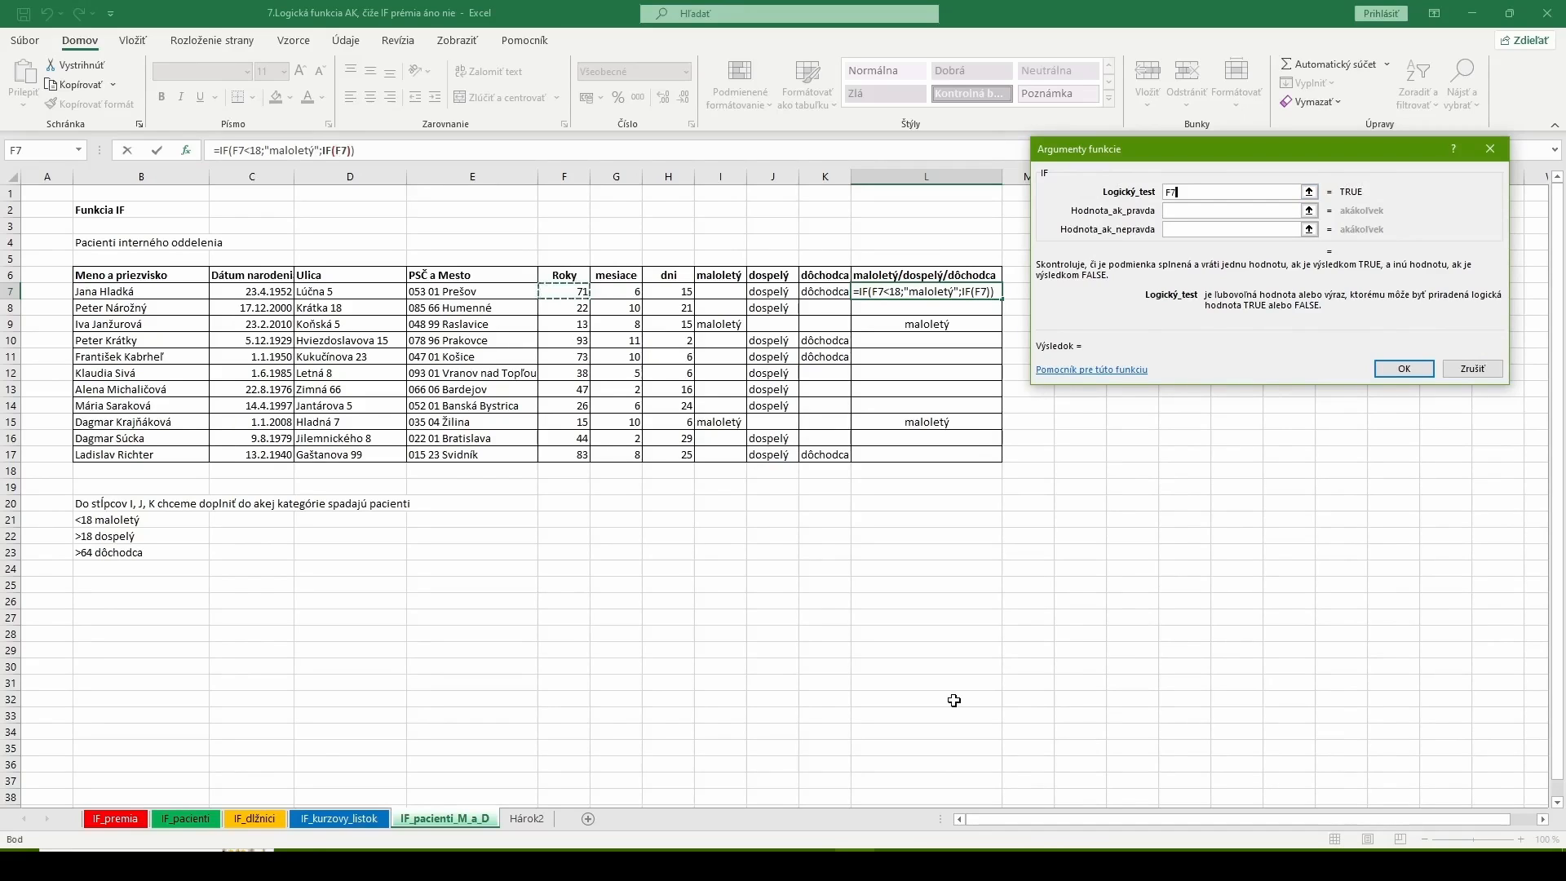
{"action": "type", "text": ">="}
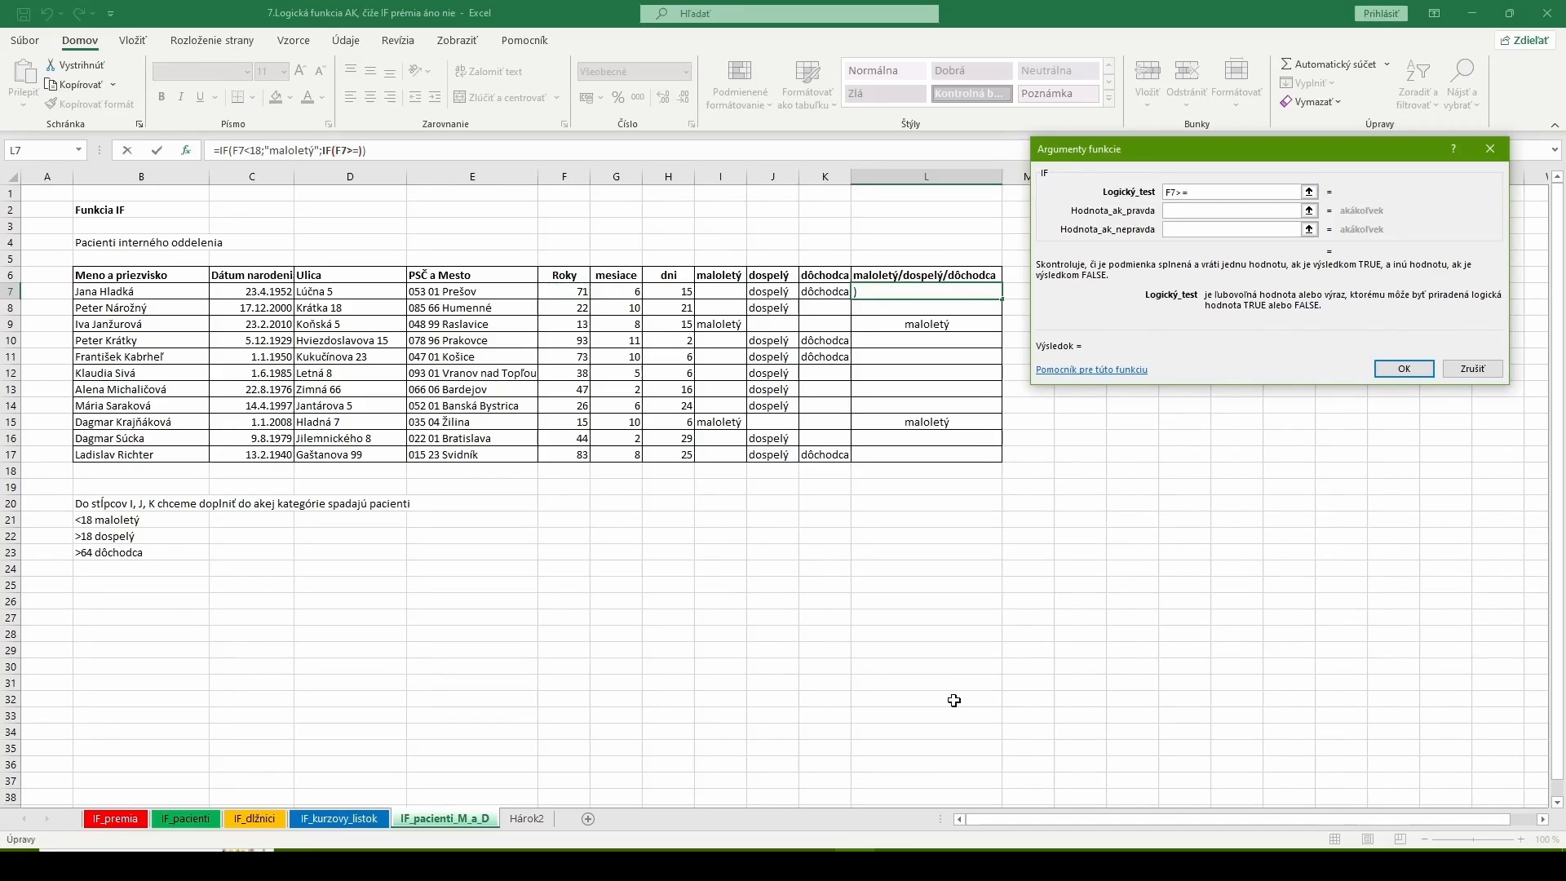
{"action": "type", "text": "64"}
Set the nested IF in L7 to "dôchodca" when true and "dospelý" when false, and fill the formula down to L17.
{"action": "left_click", "coordinate": [1171, 212]}
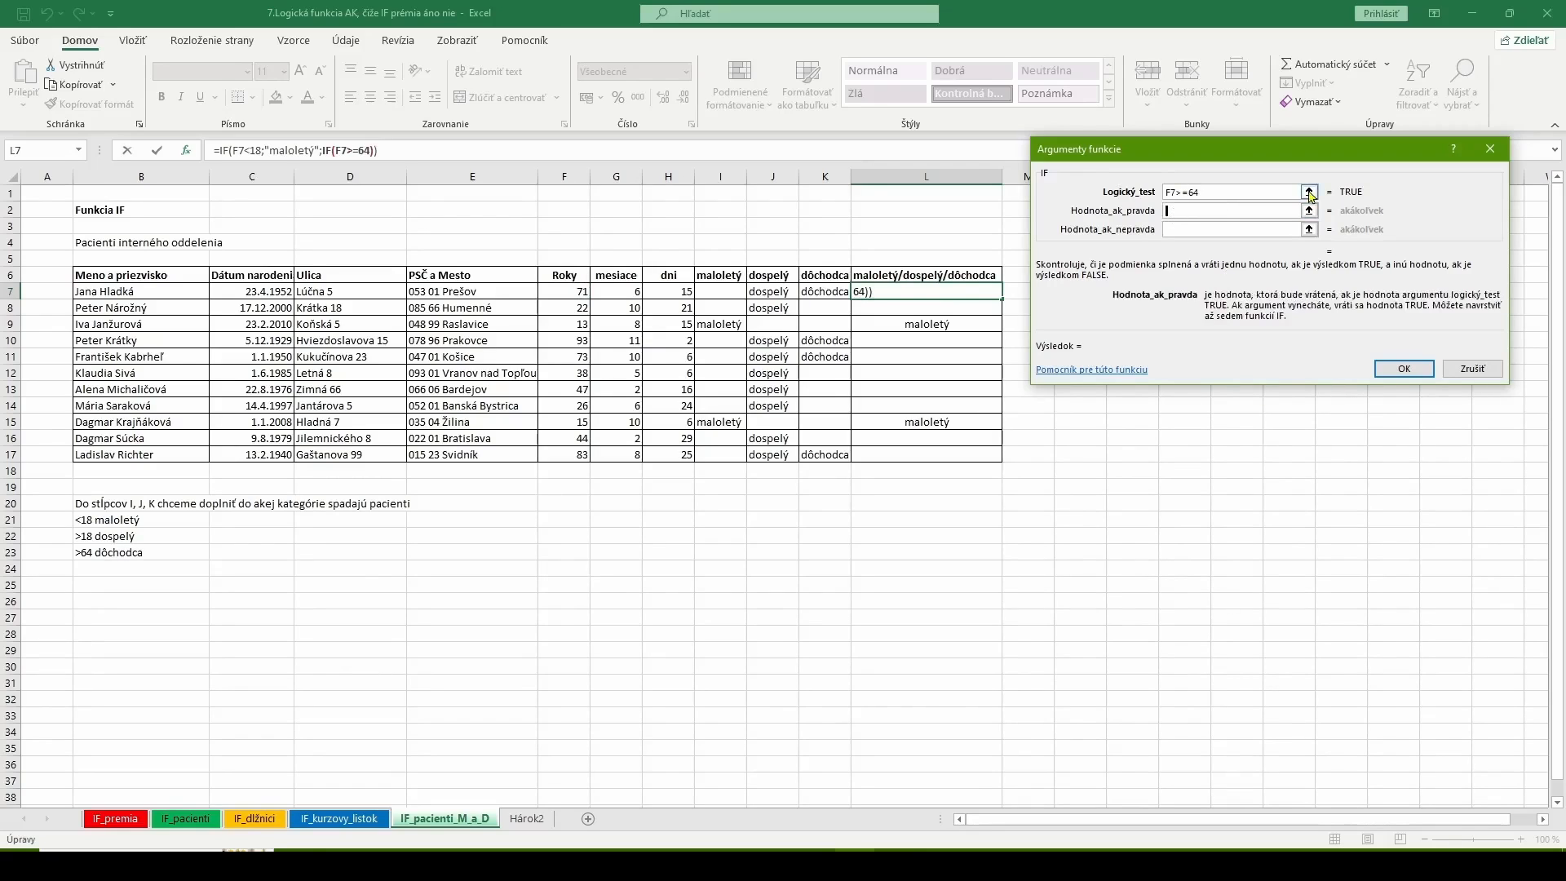
{"action": "type", "text": "dôchodca"}
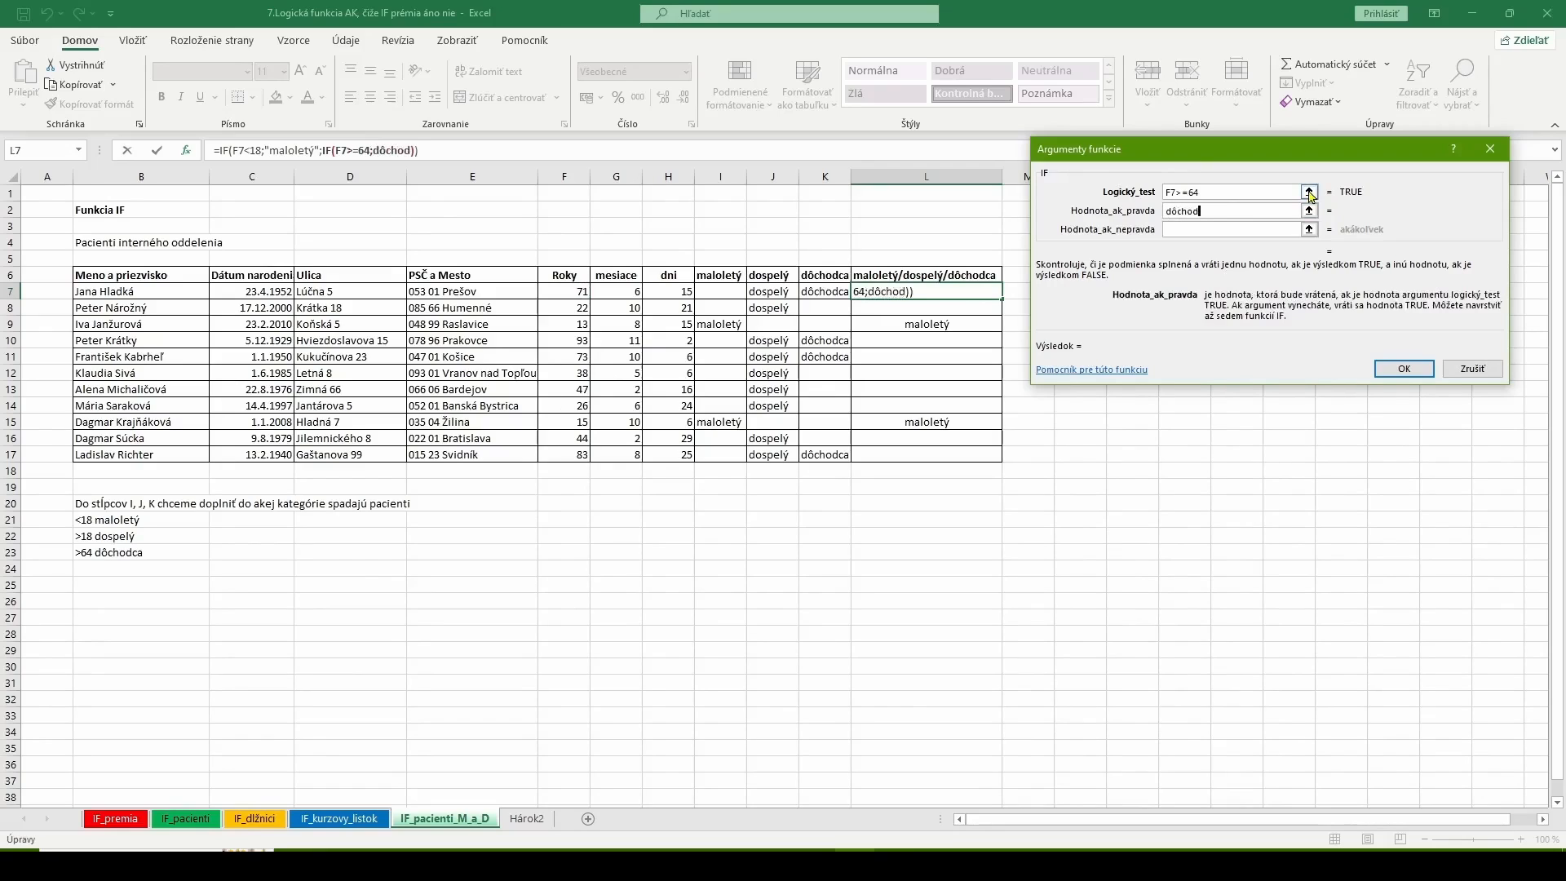
{"action": "left_click", "coordinate": [1191, 230]}
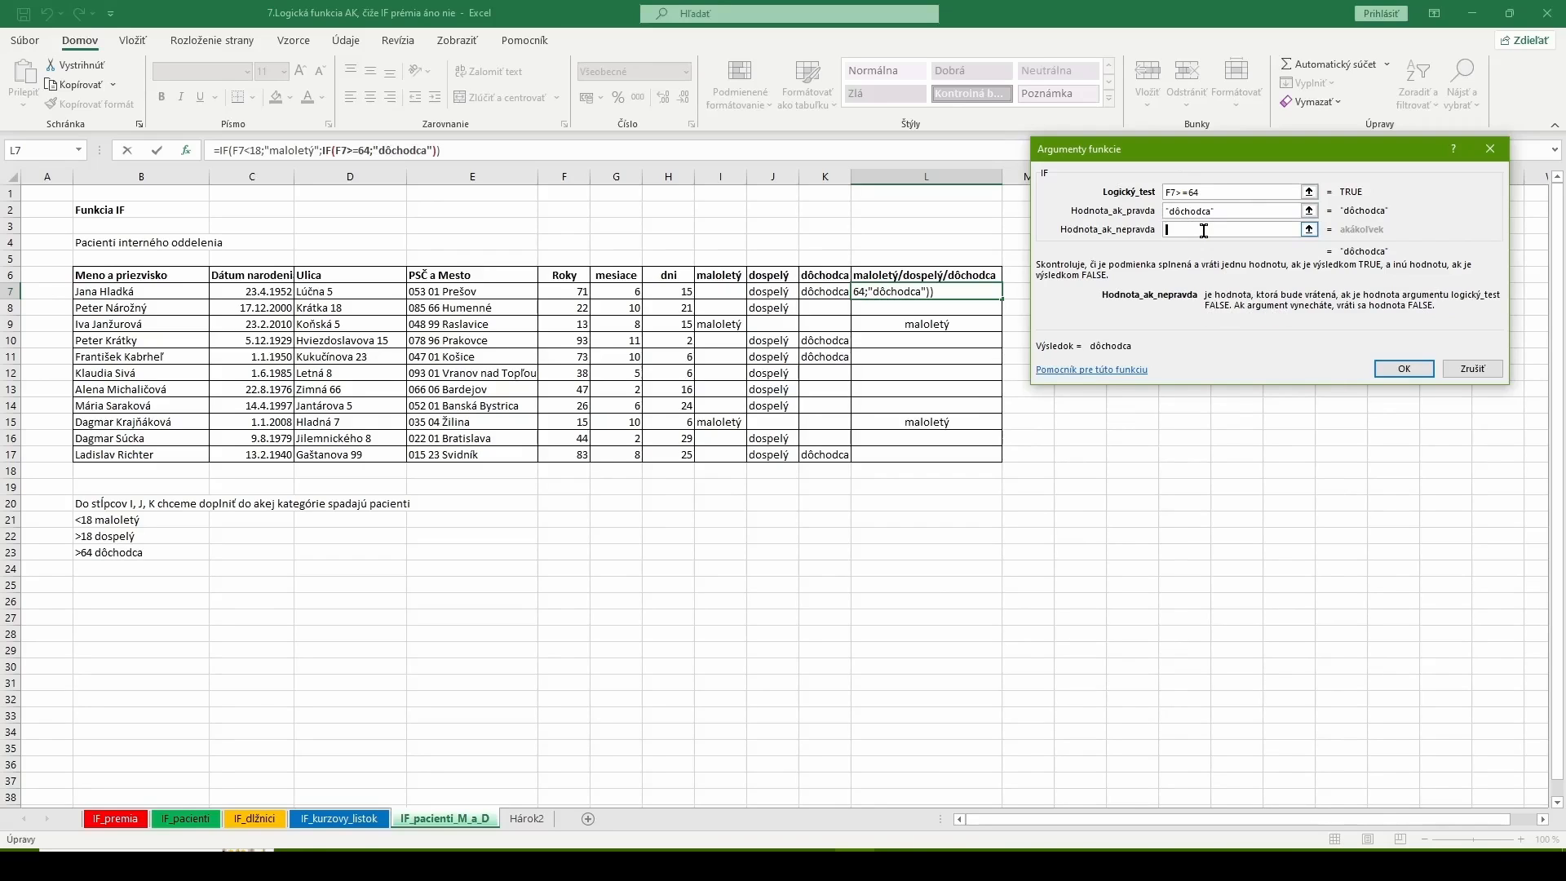
{"action": "type", "text": "dospelý"}
{"action": "left_click", "coordinate": [1398, 368]}
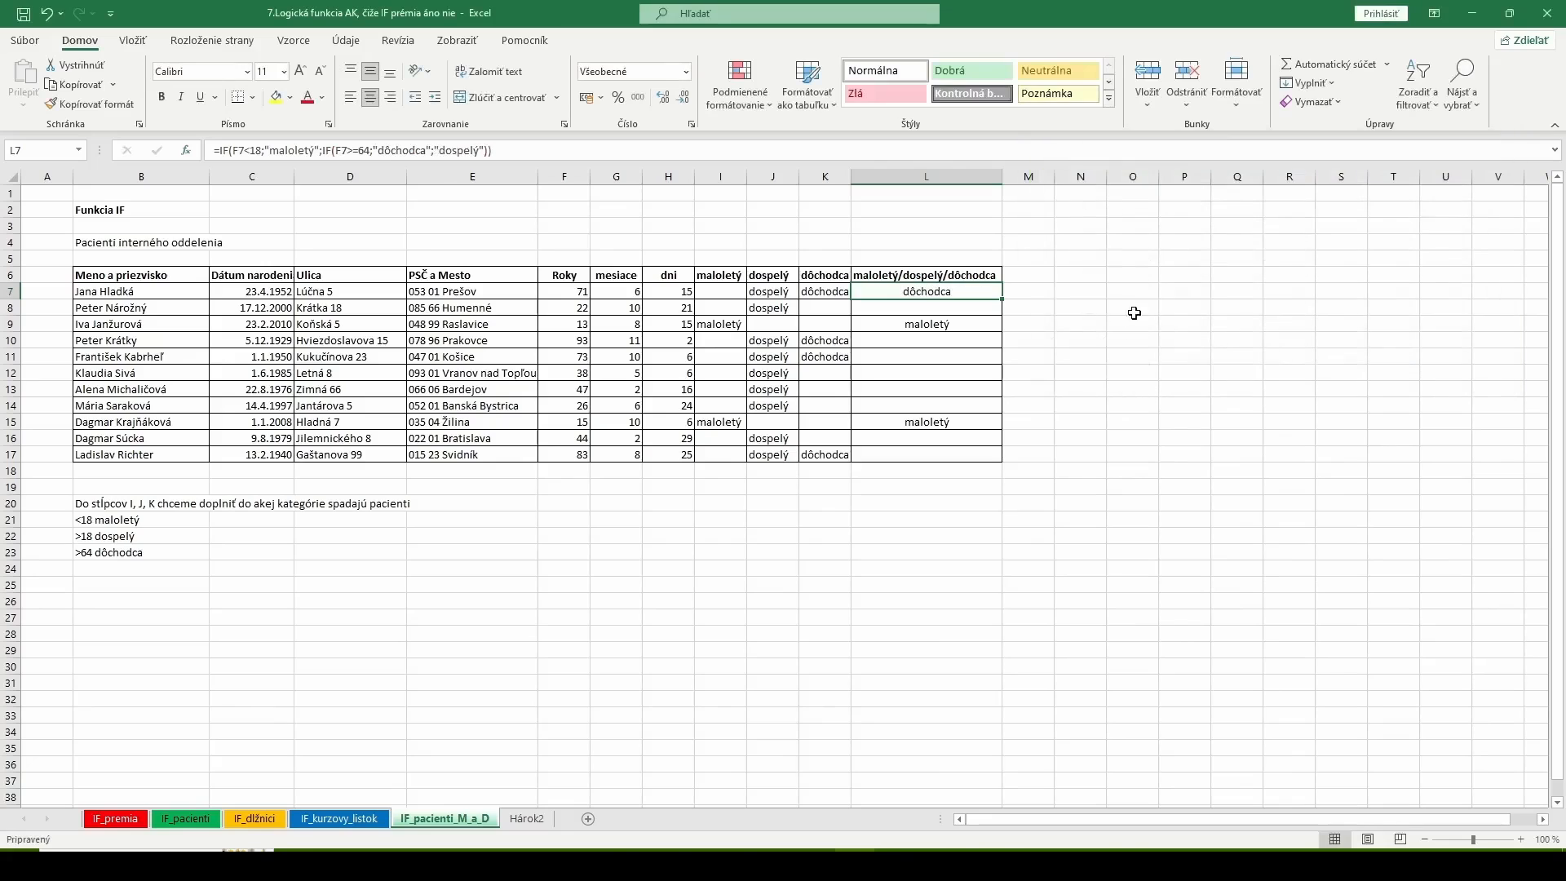
{"action": "double_click", "coordinate": [1000, 297]}
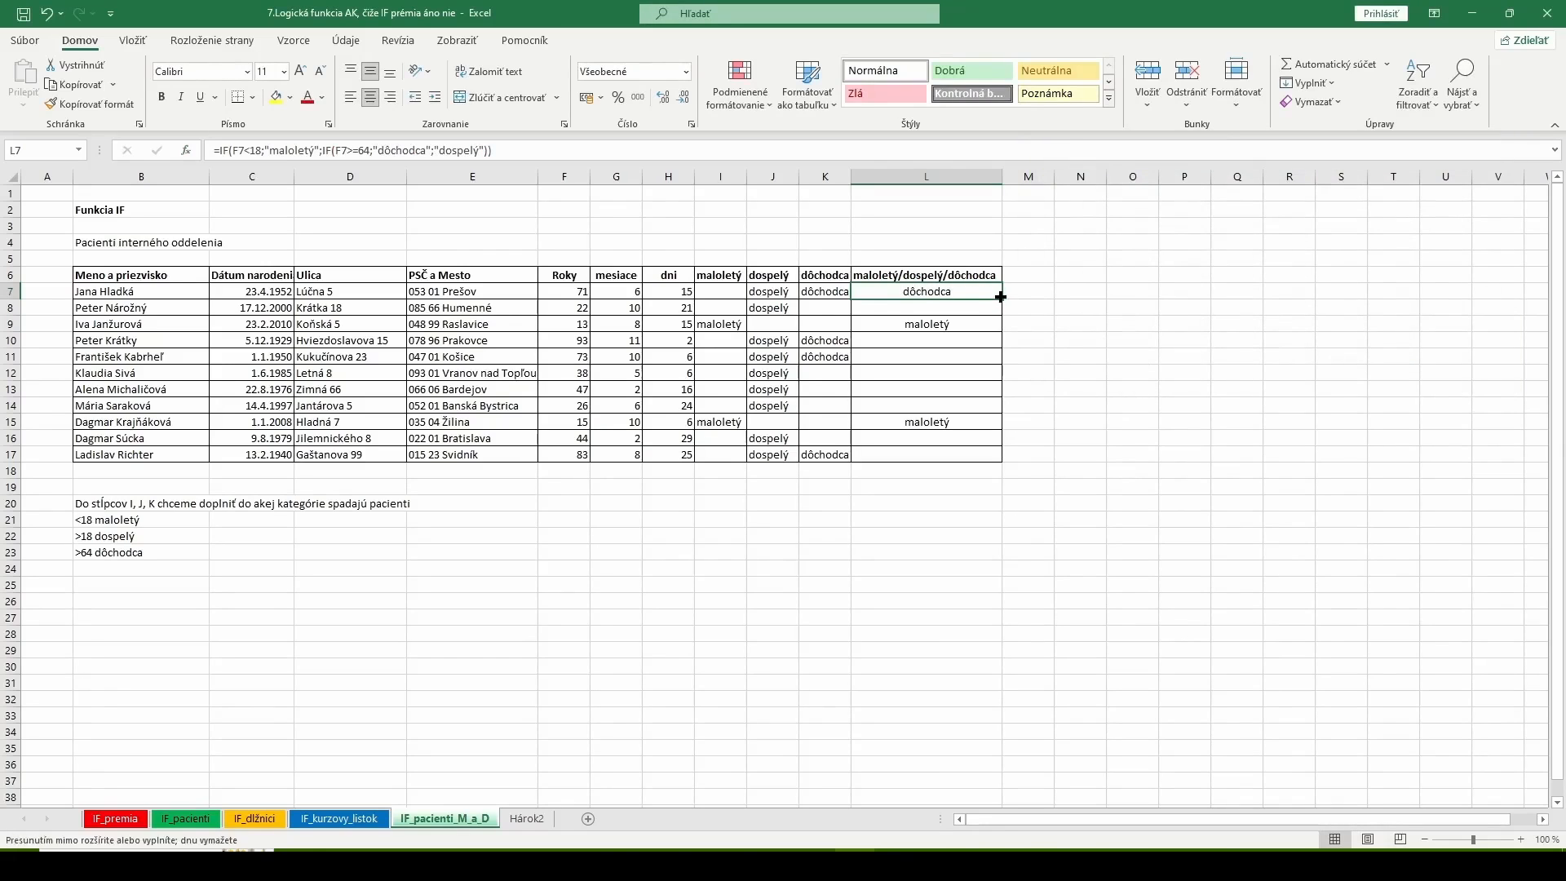
{"action": "left_click", "coordinate": [904, 566]}
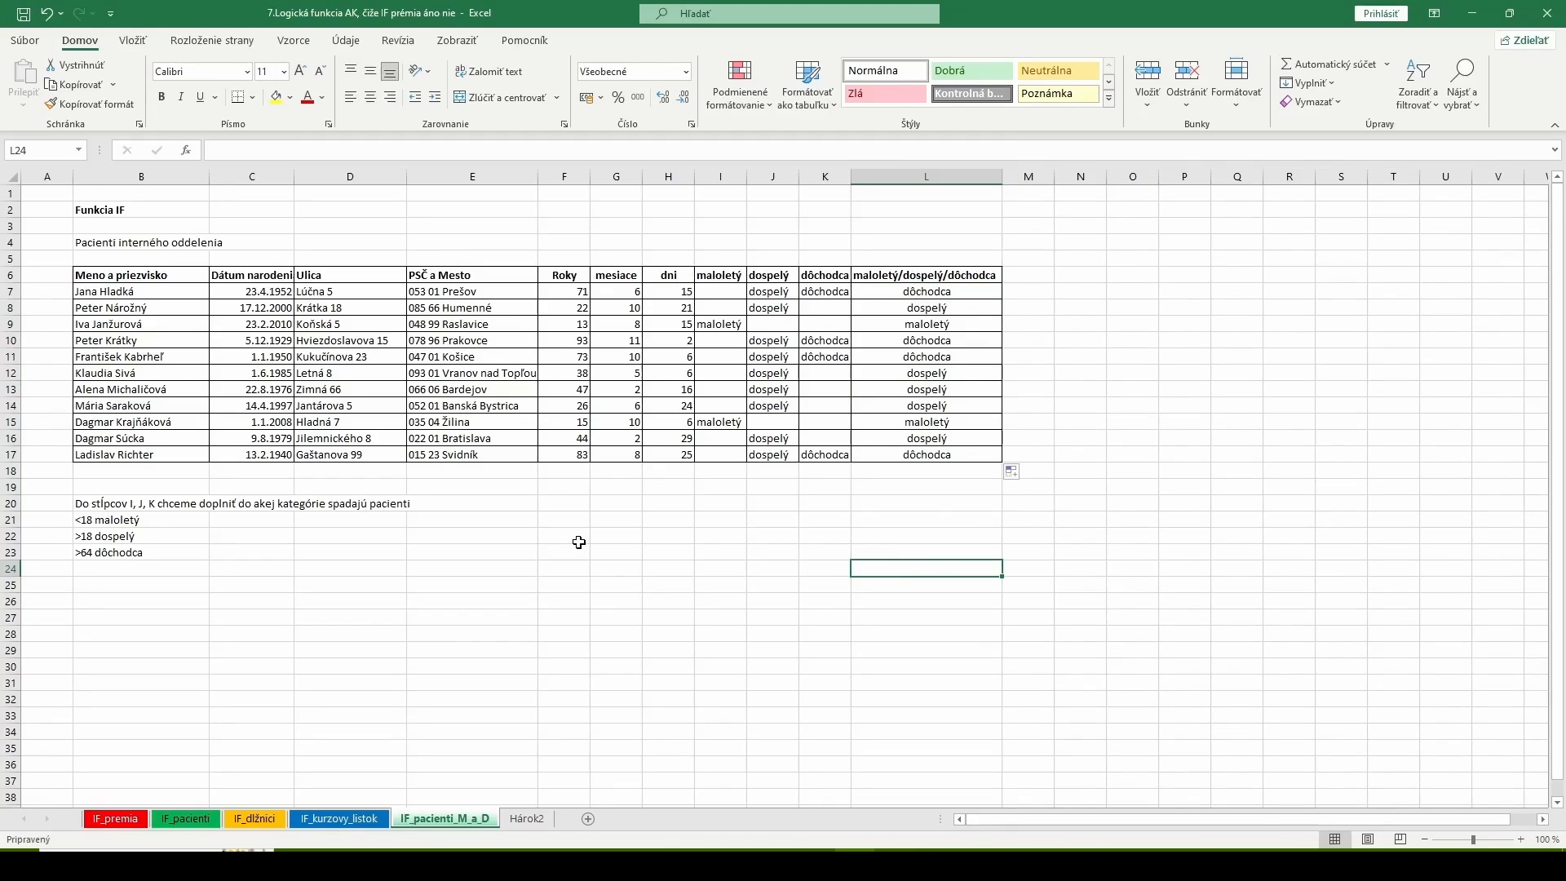
Clear L7:L17 and insert a fresh IF function in L7 with the logical test F7<18.
{"action": "left_click_drag", "start_coordinate": [903, 291], "coordinate": [881, 458]}
{"action": "key", "text": "Delete"}
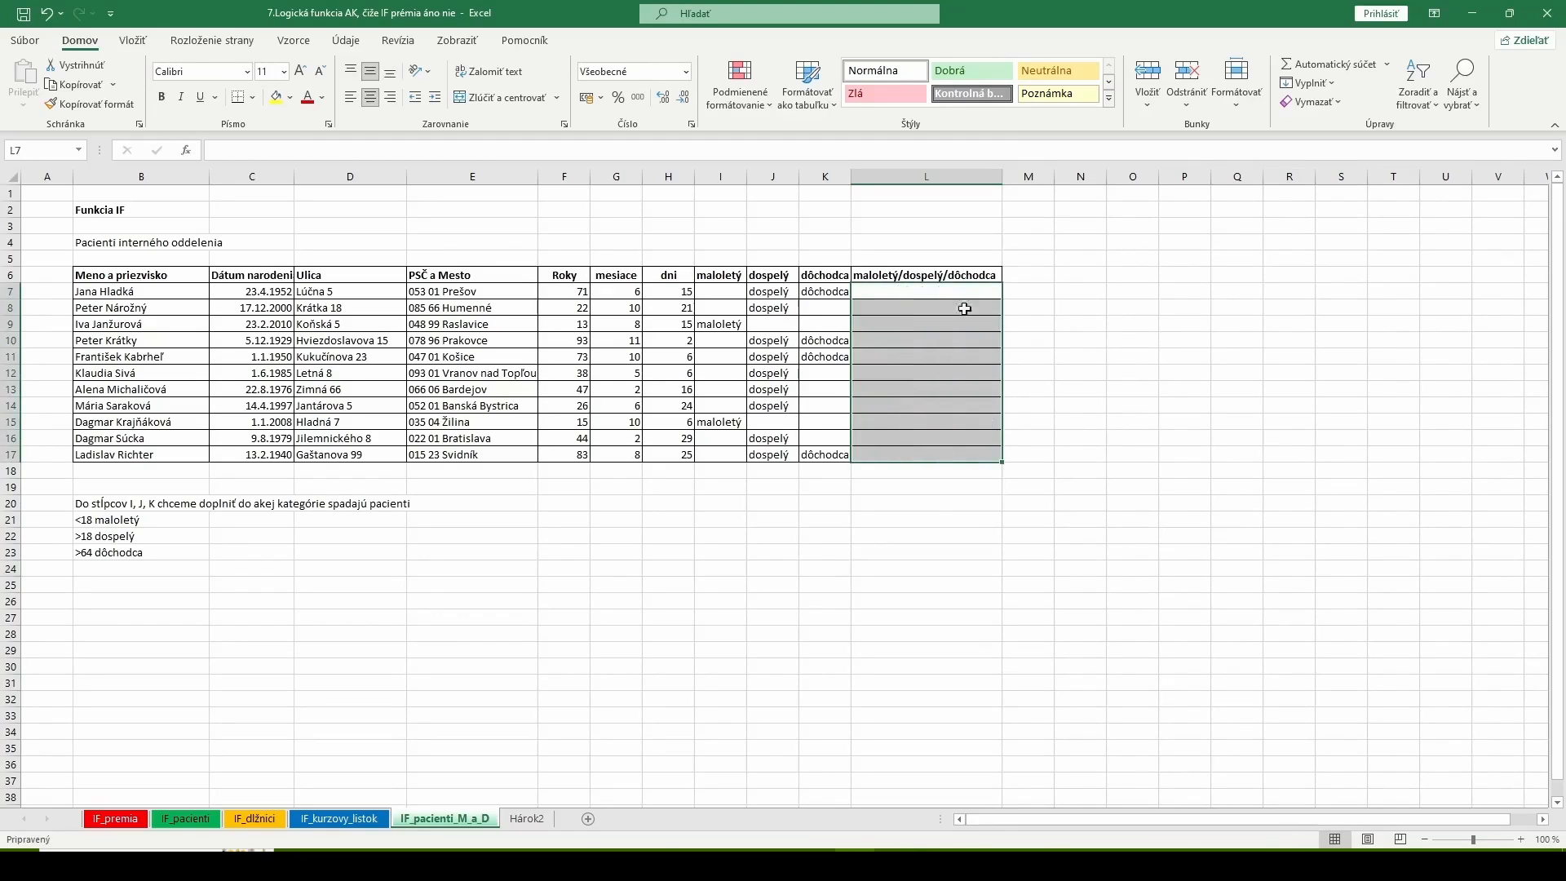
{"action": "left_click", "coordinate": [912, 287]}
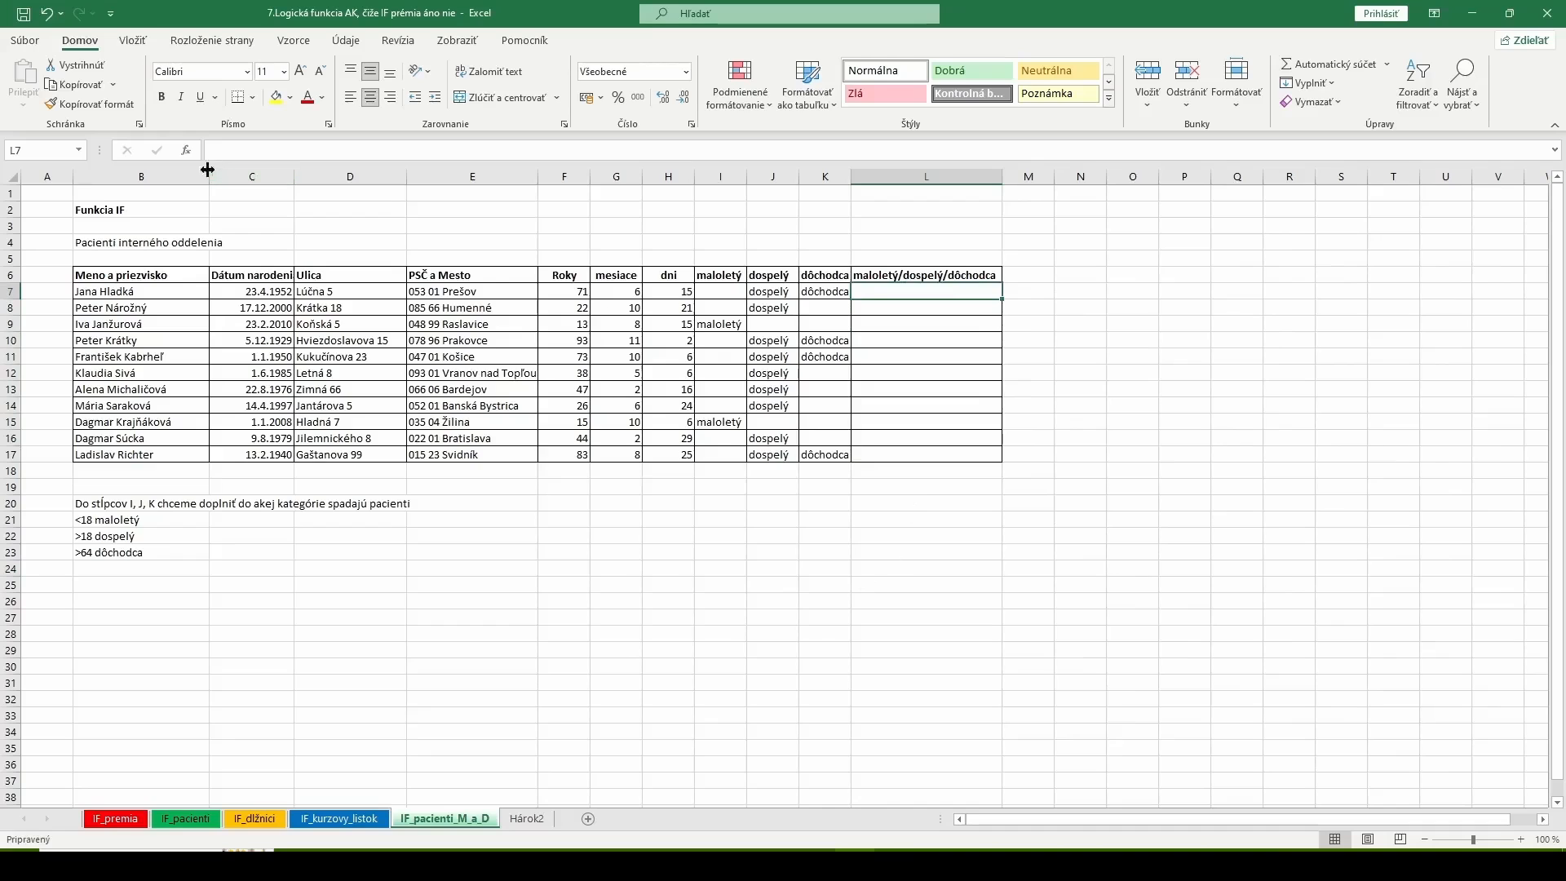
{"action": "left_click", "coordinate": [186, 150]}
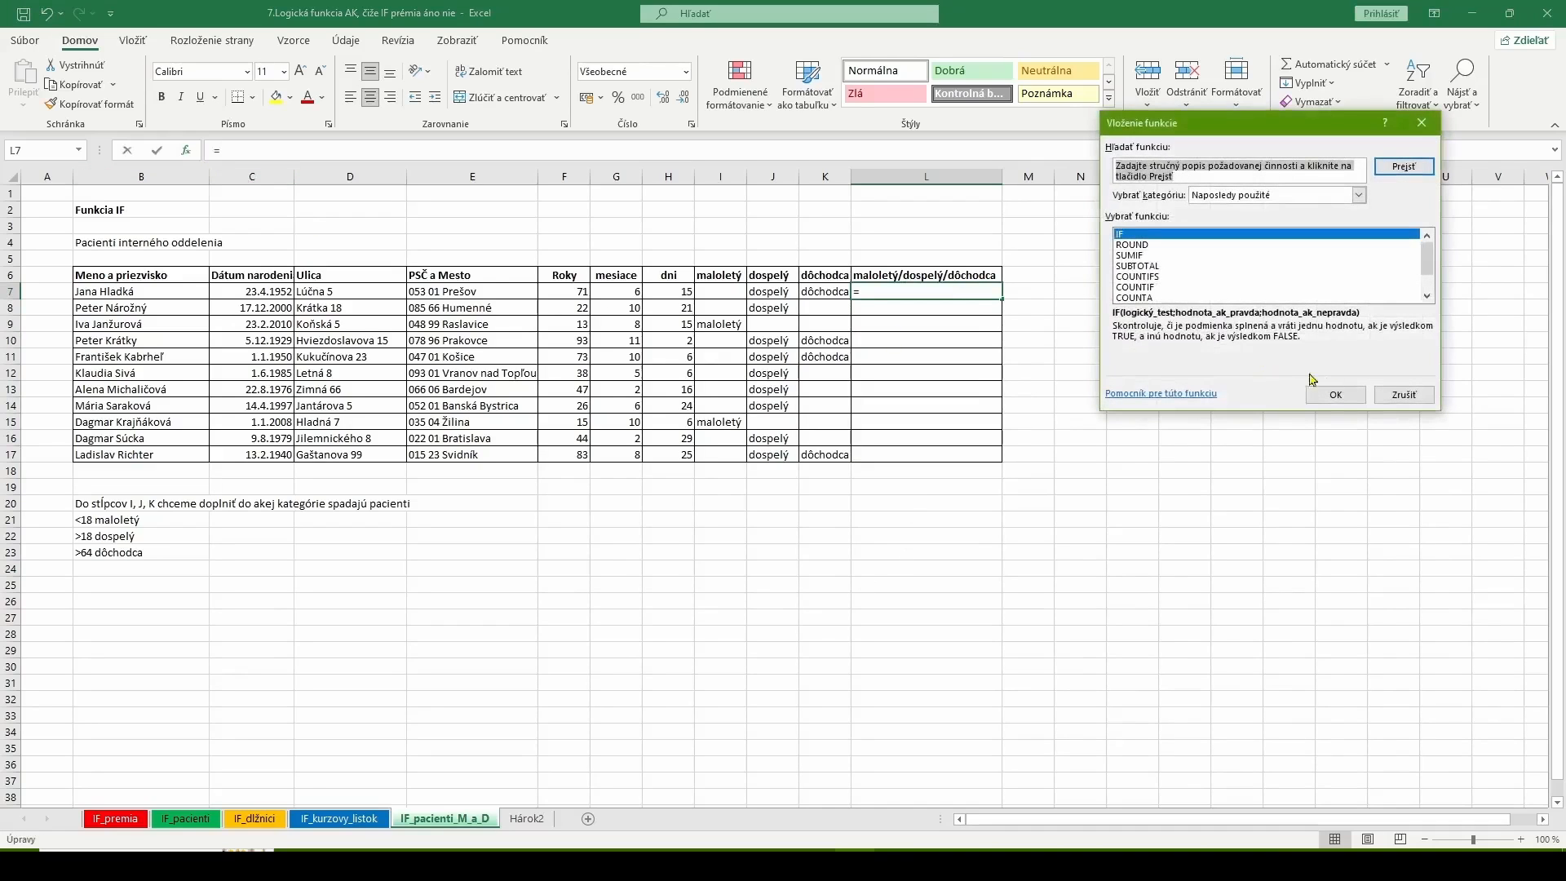
{"action": "left_click", "coordinate": [1329, 395]}
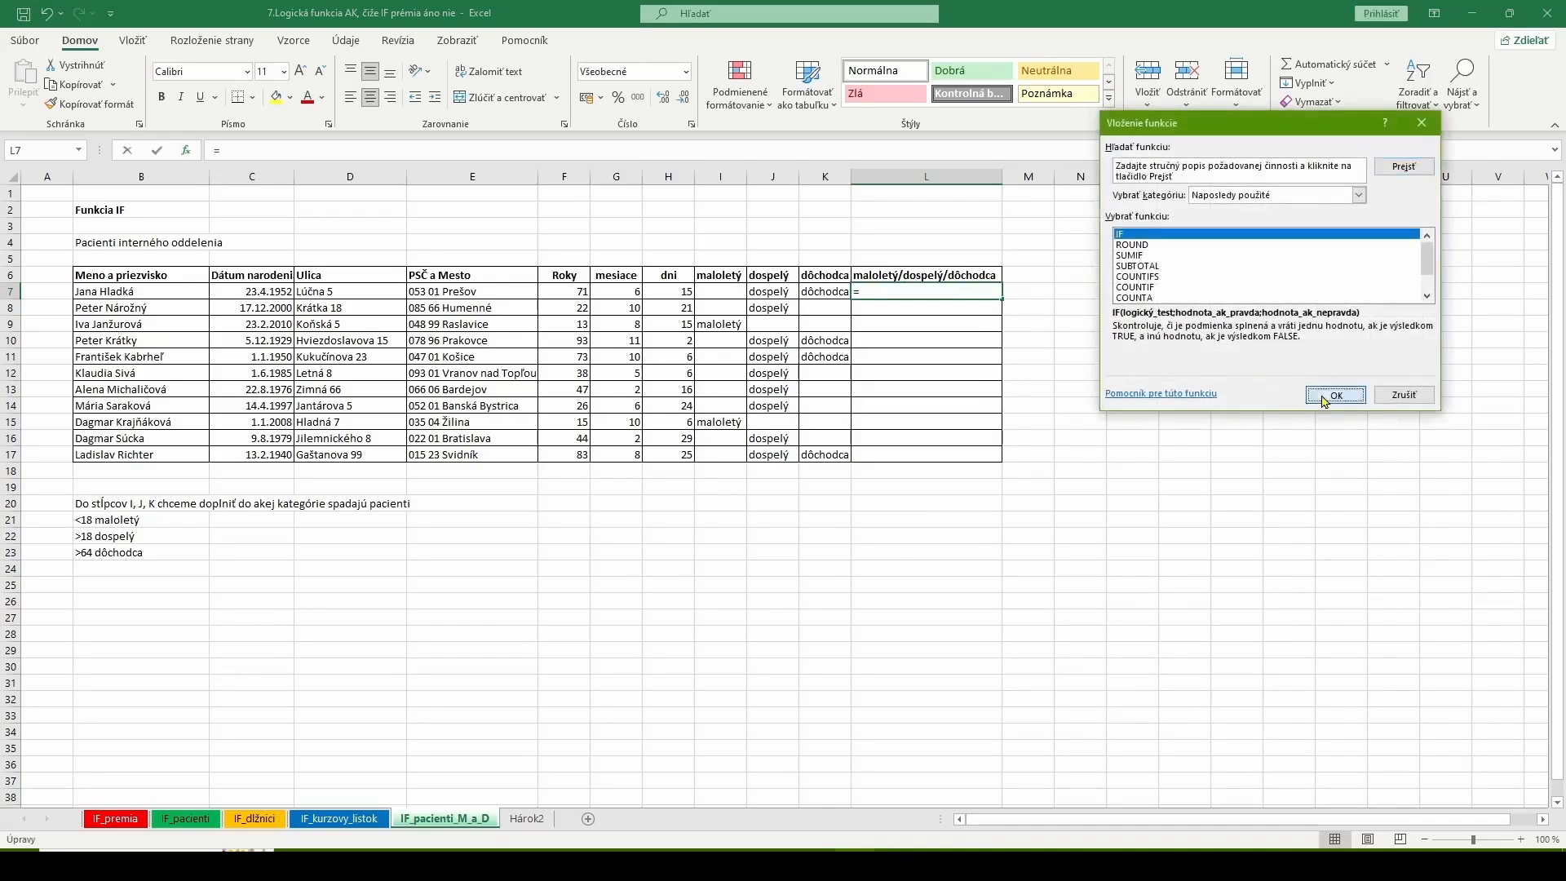
{"action": "left_click", "coordinate": [558, 292]}
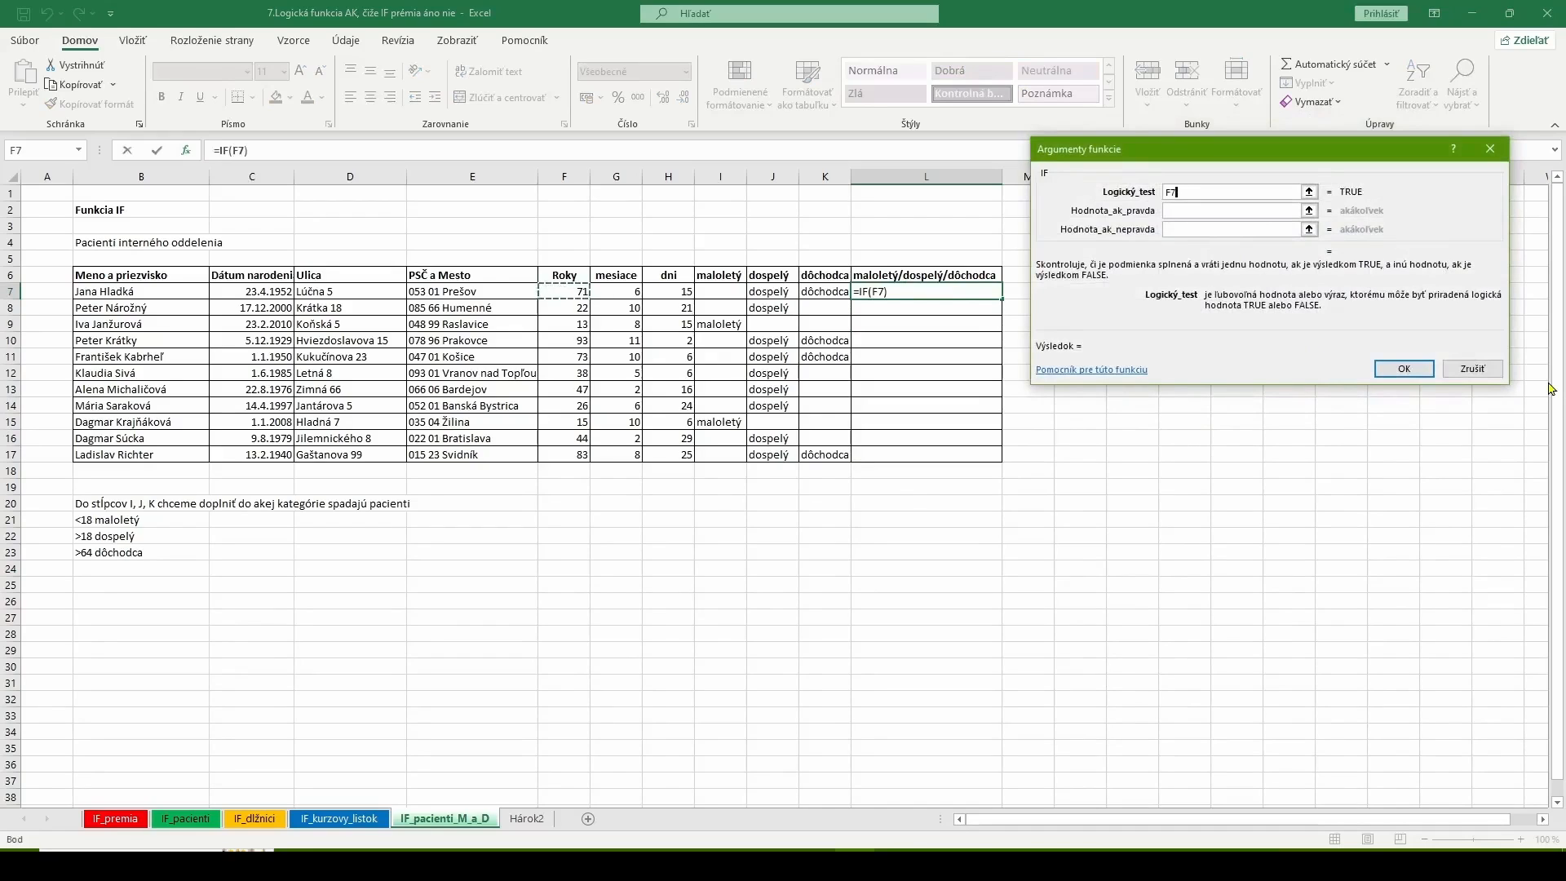
{"action": "type", "text": "<18"}
Set the L7 IF to return "maloletý" when true and "" when false, and fill it down to L17.
{"action": "left_click", "coordinate": [1180, 208]}
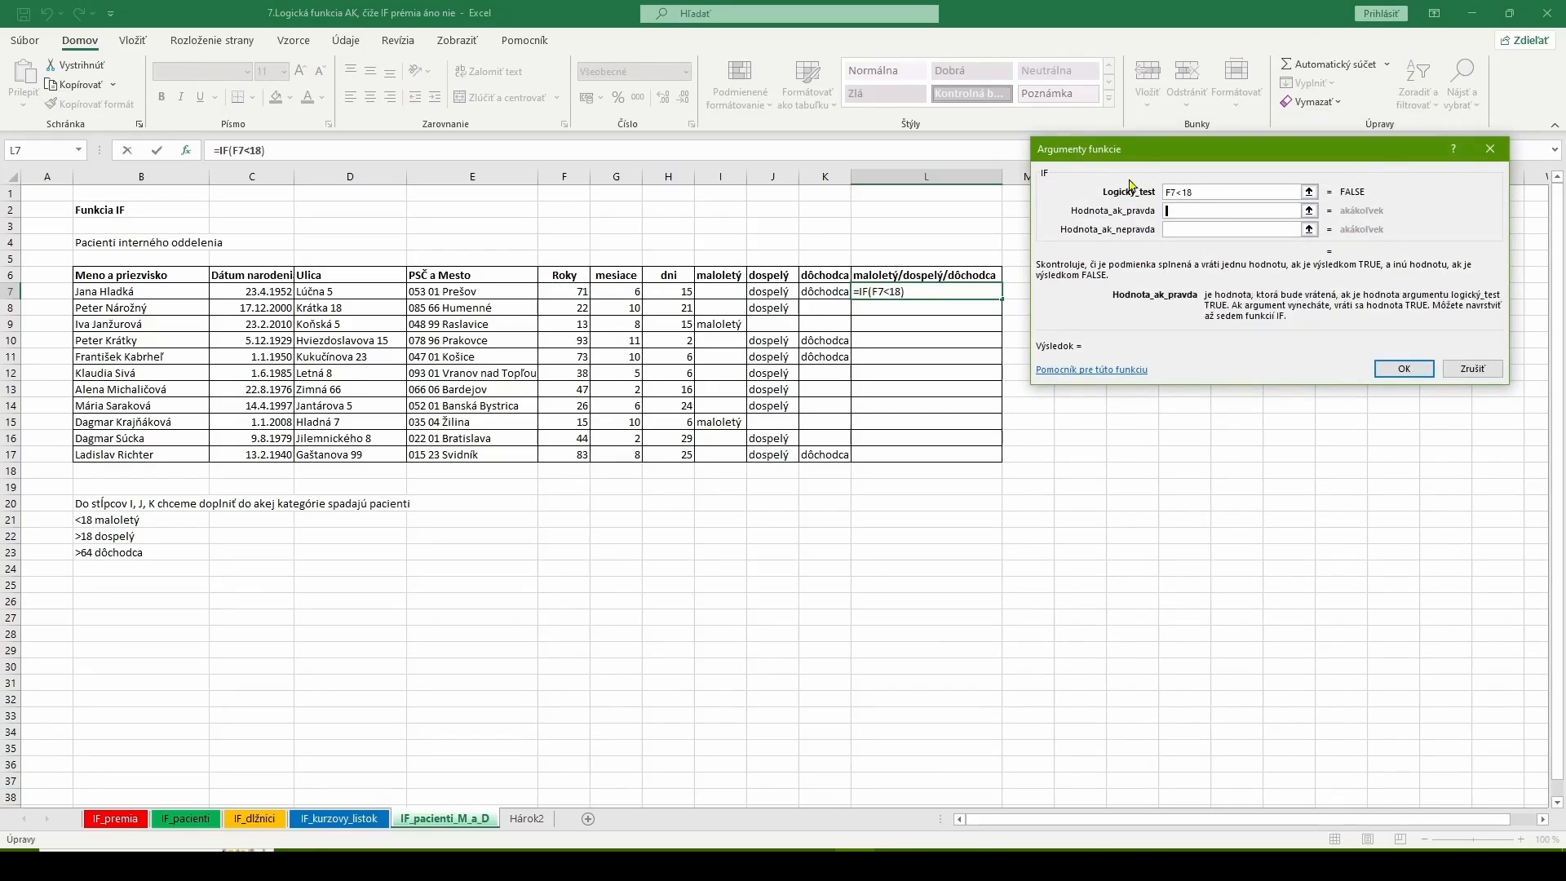
{"action": "type", "text": "maloletý"}
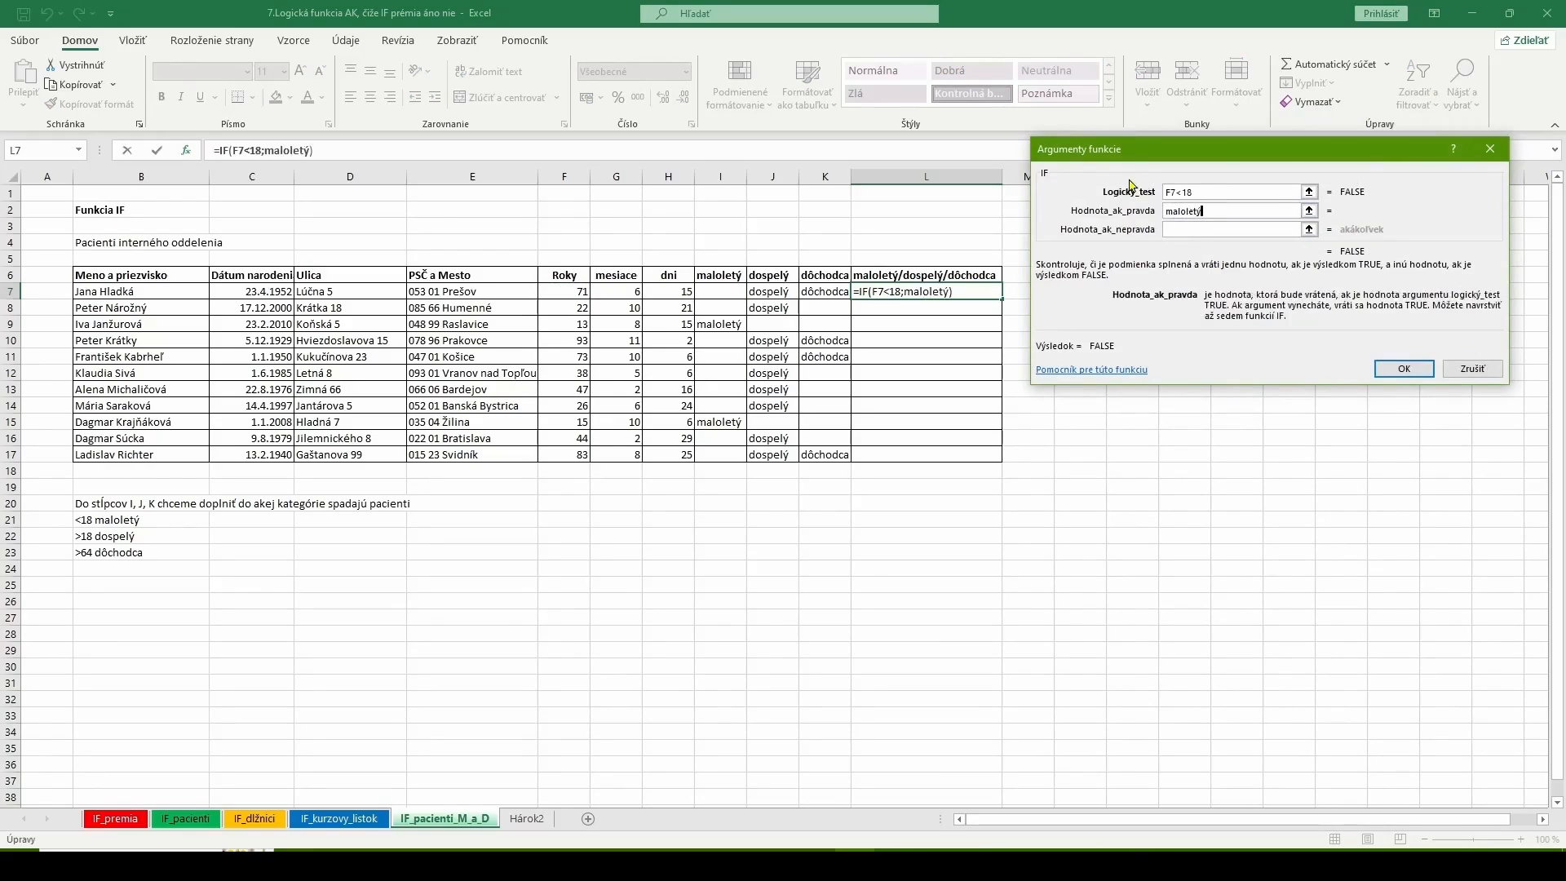
{"action": "left_click", "coordinate": [1183, 230]}
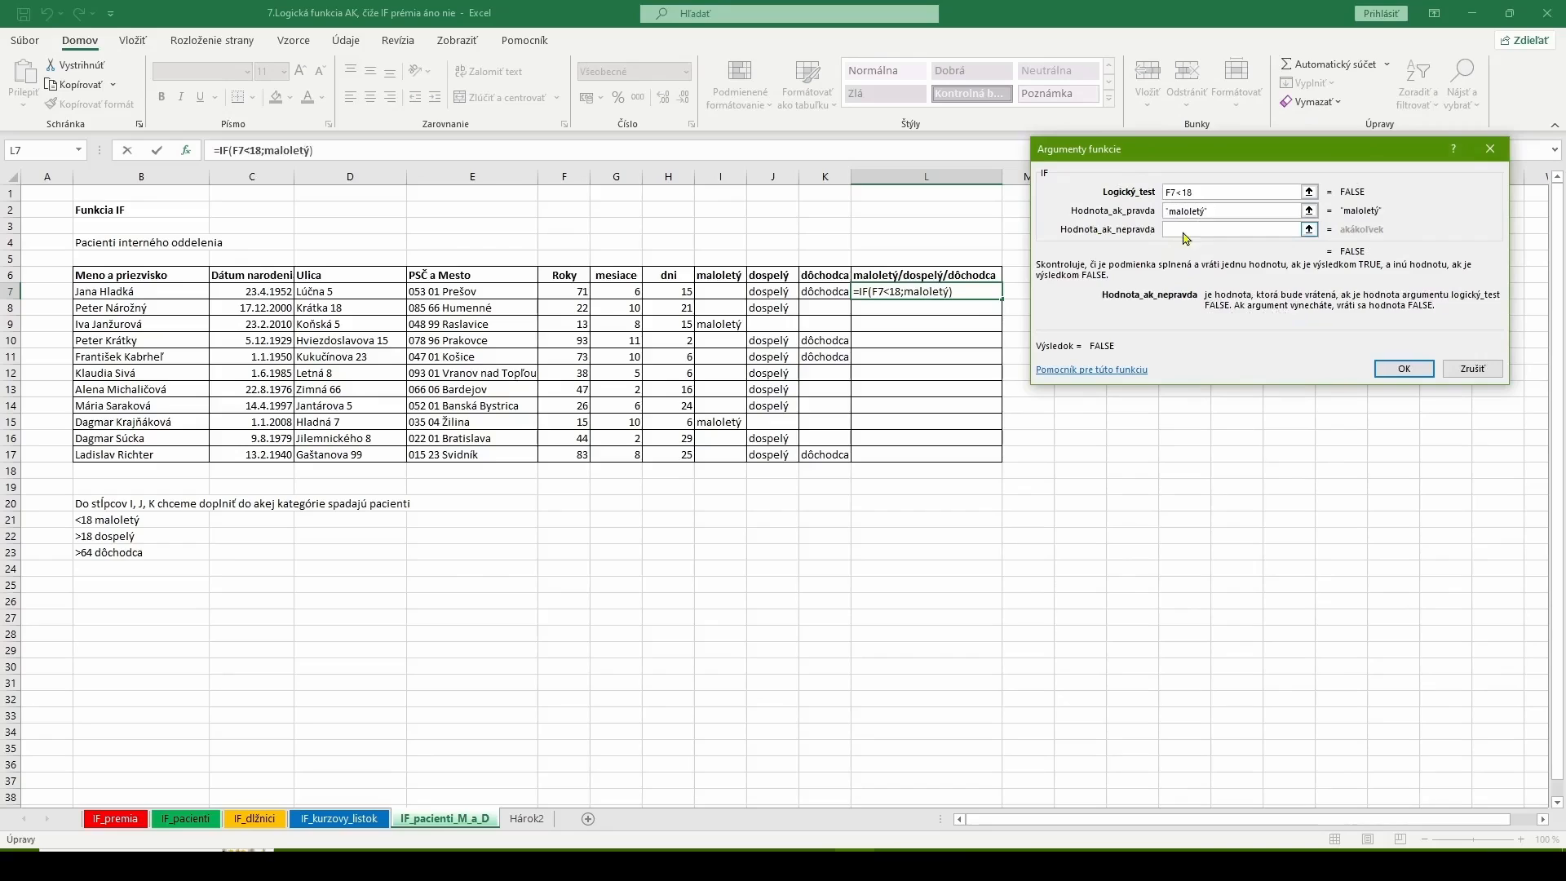
{"action": "type", "text": "\"\""}
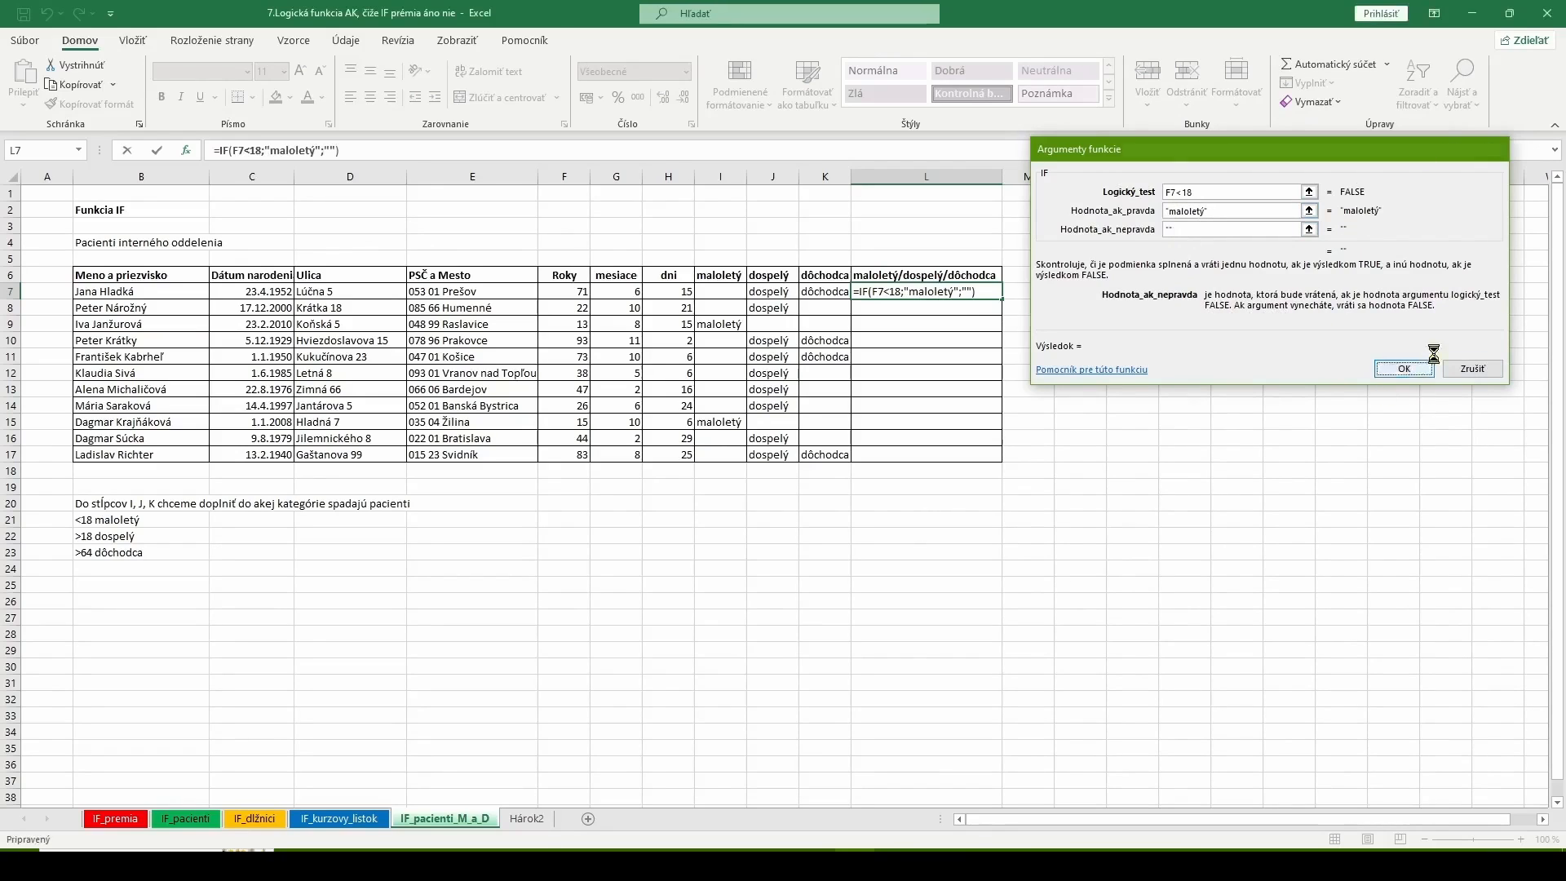
{"action": "left_click", "coordinate": [1400, 368]}
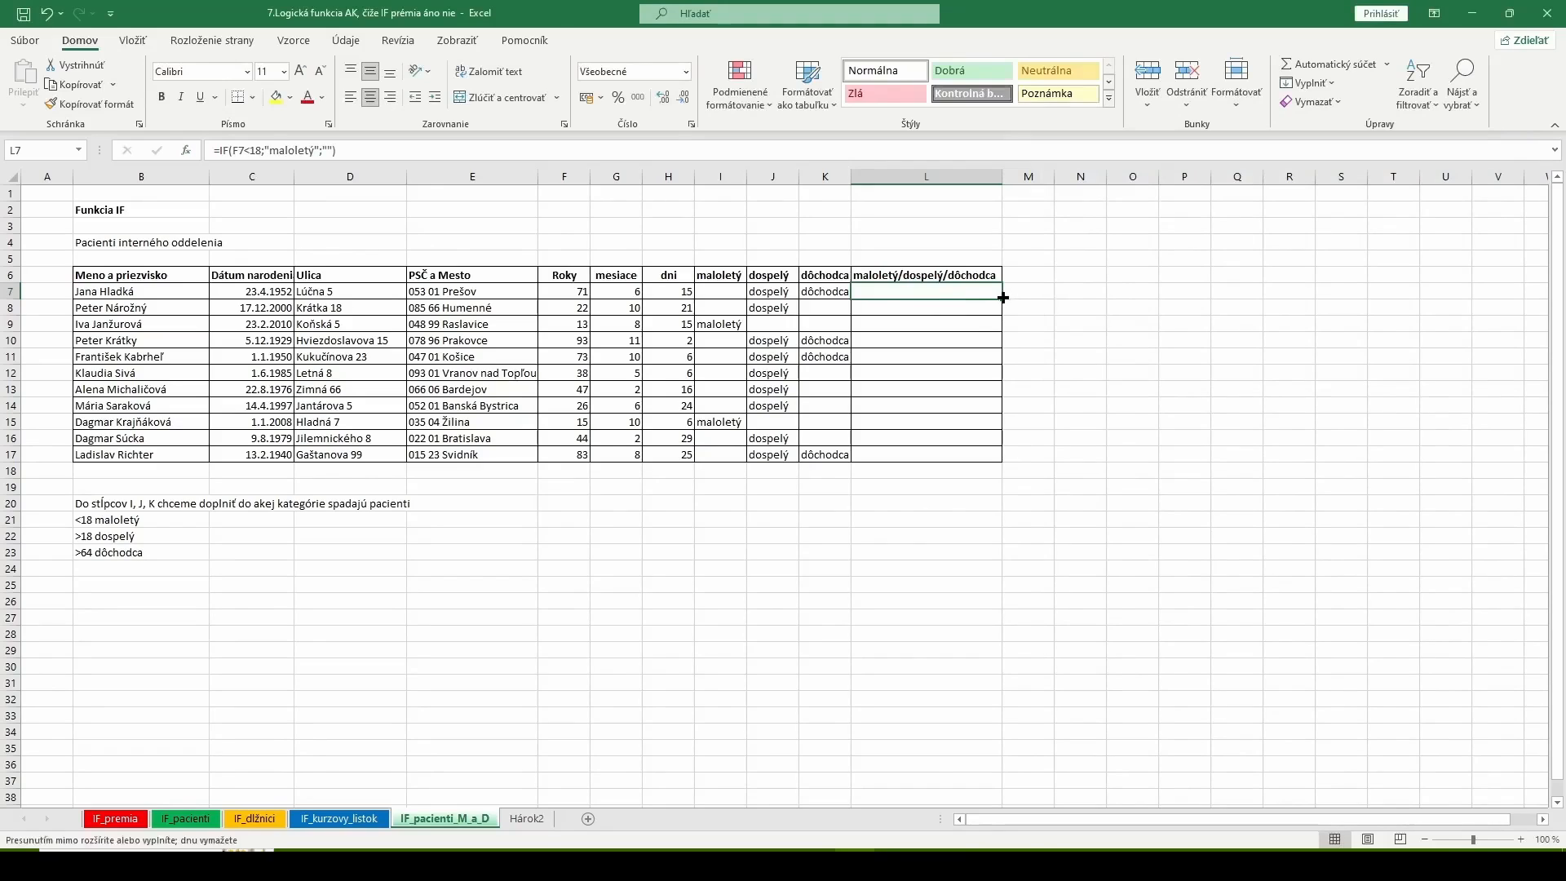
{"action": "double_click", "coordinate": [1004, 298]}
{"action": "left_click", "coordinate": [926, 569]}
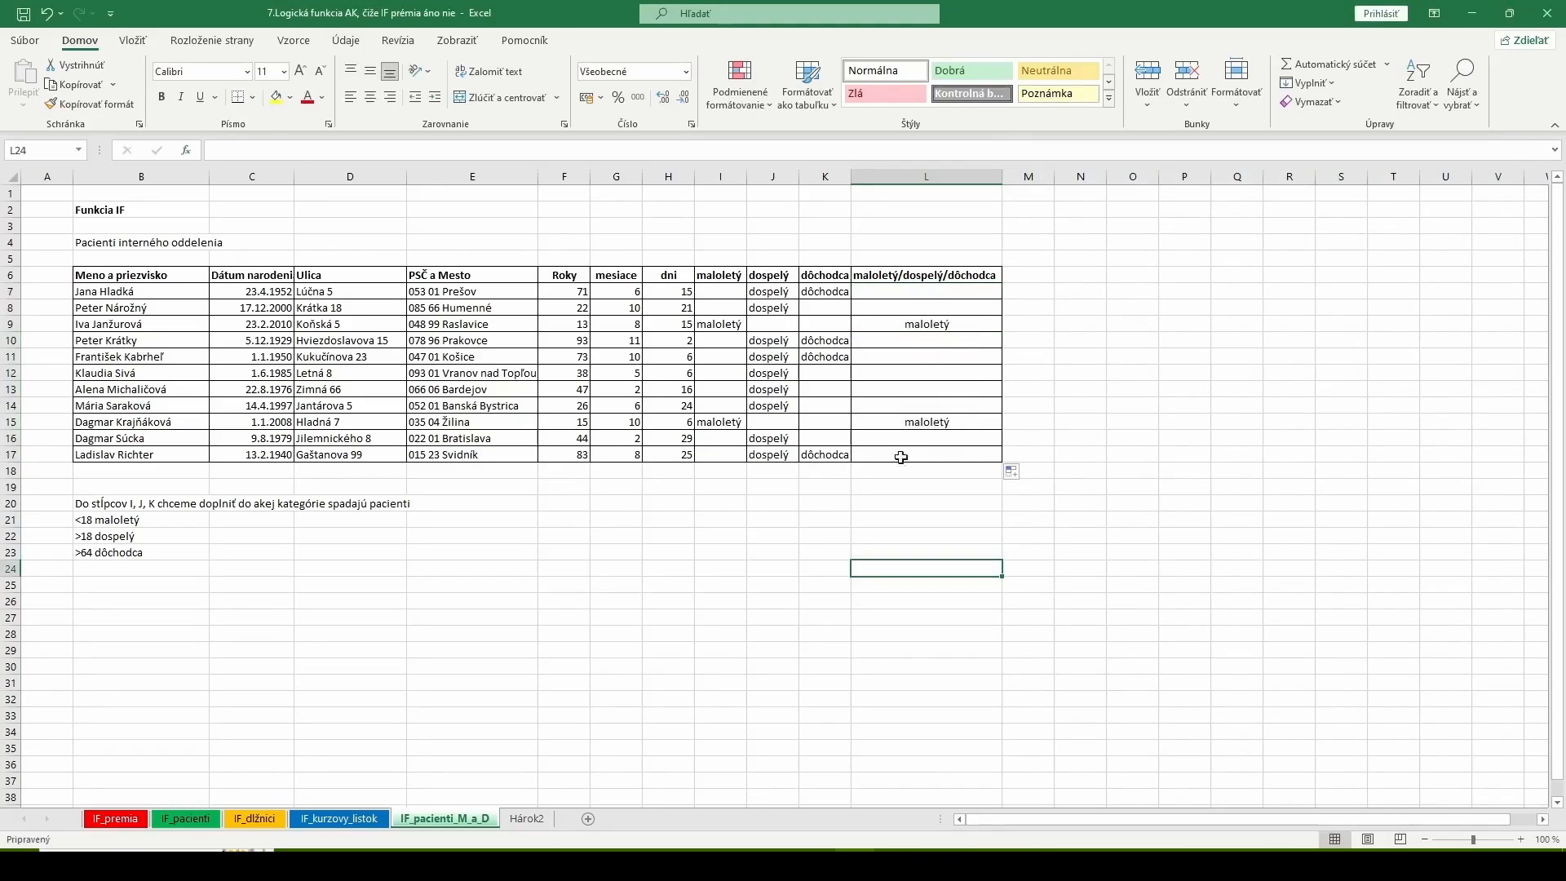
Nest a second IF in L7's formula in place of the "" false value, with the logical test F7>=64.
{"action": "left_click", "coordinate": [903, 292]}
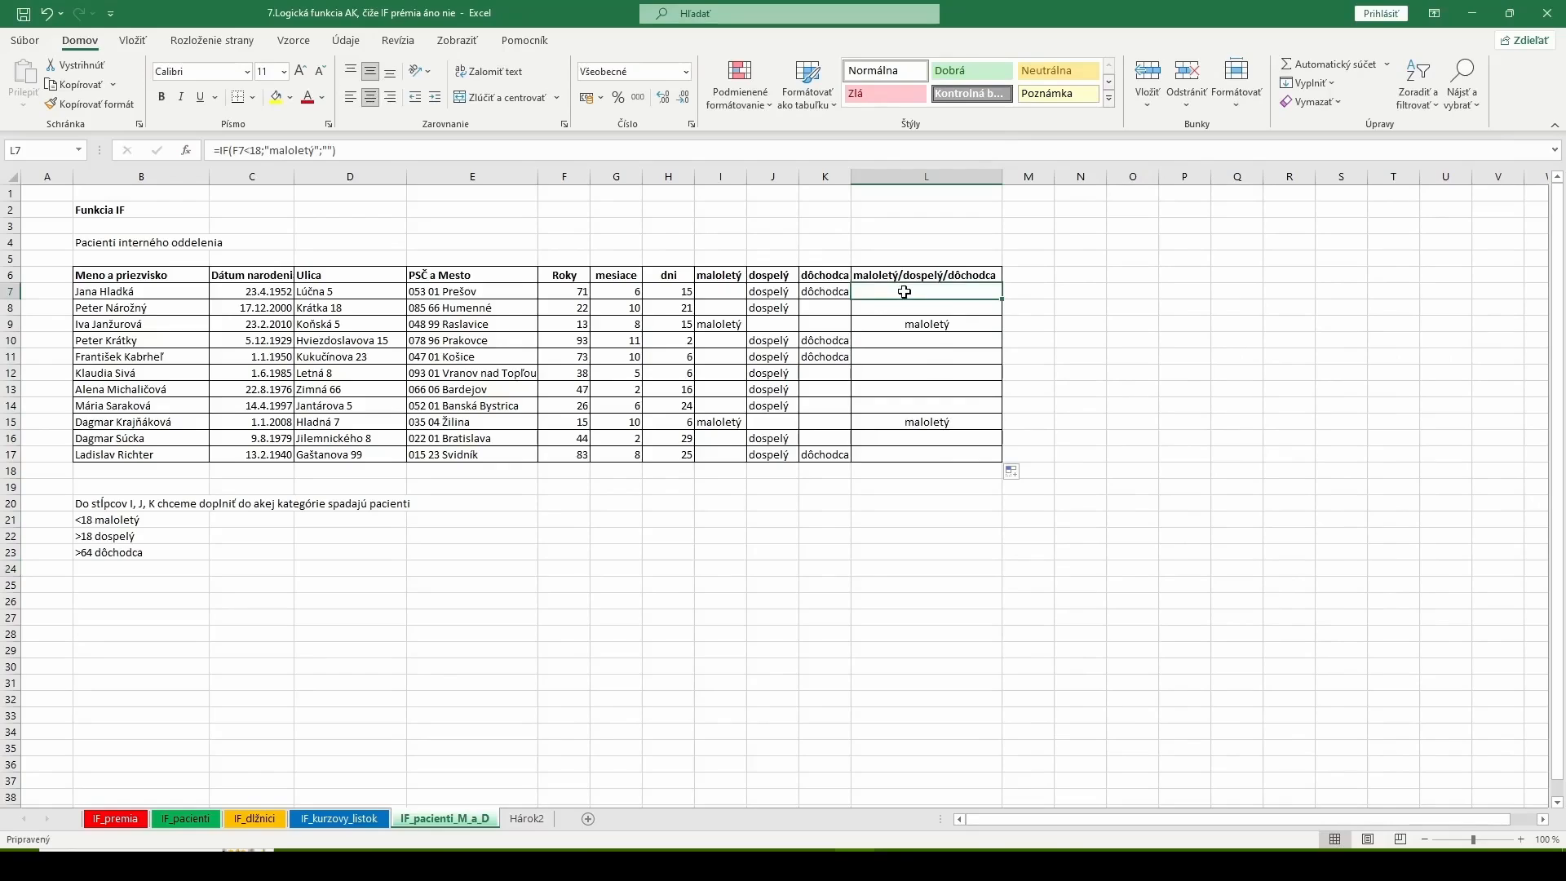
{"action": "left_click", "coordinate": [287, 152]}
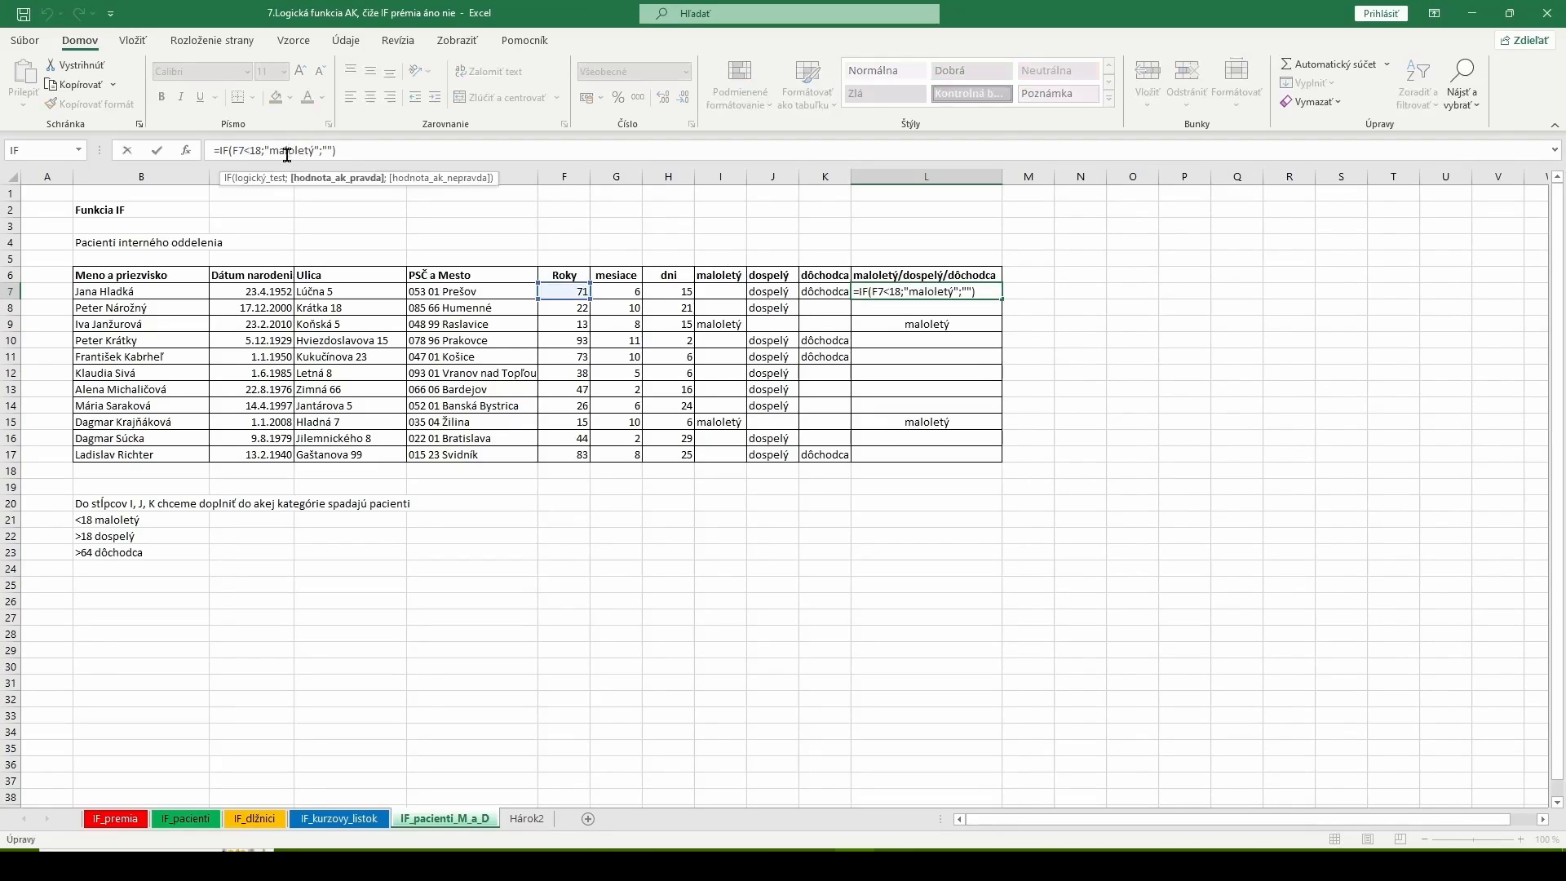
{"action": "left_click", "coordinate": [442, 184]}
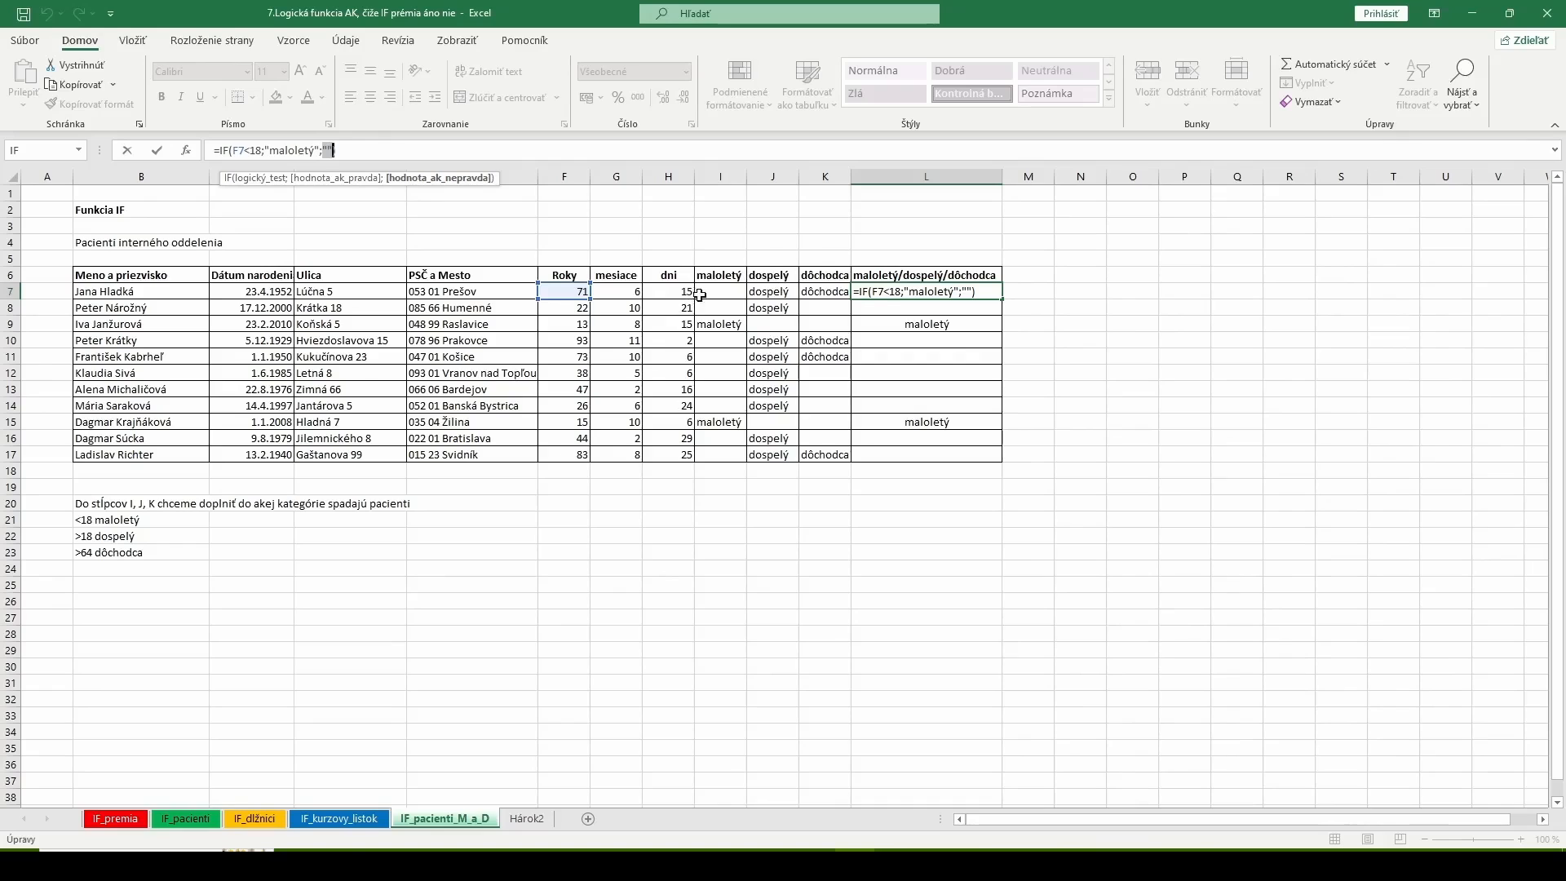
{"action": "left_click", "coordinate": [23, 155]}
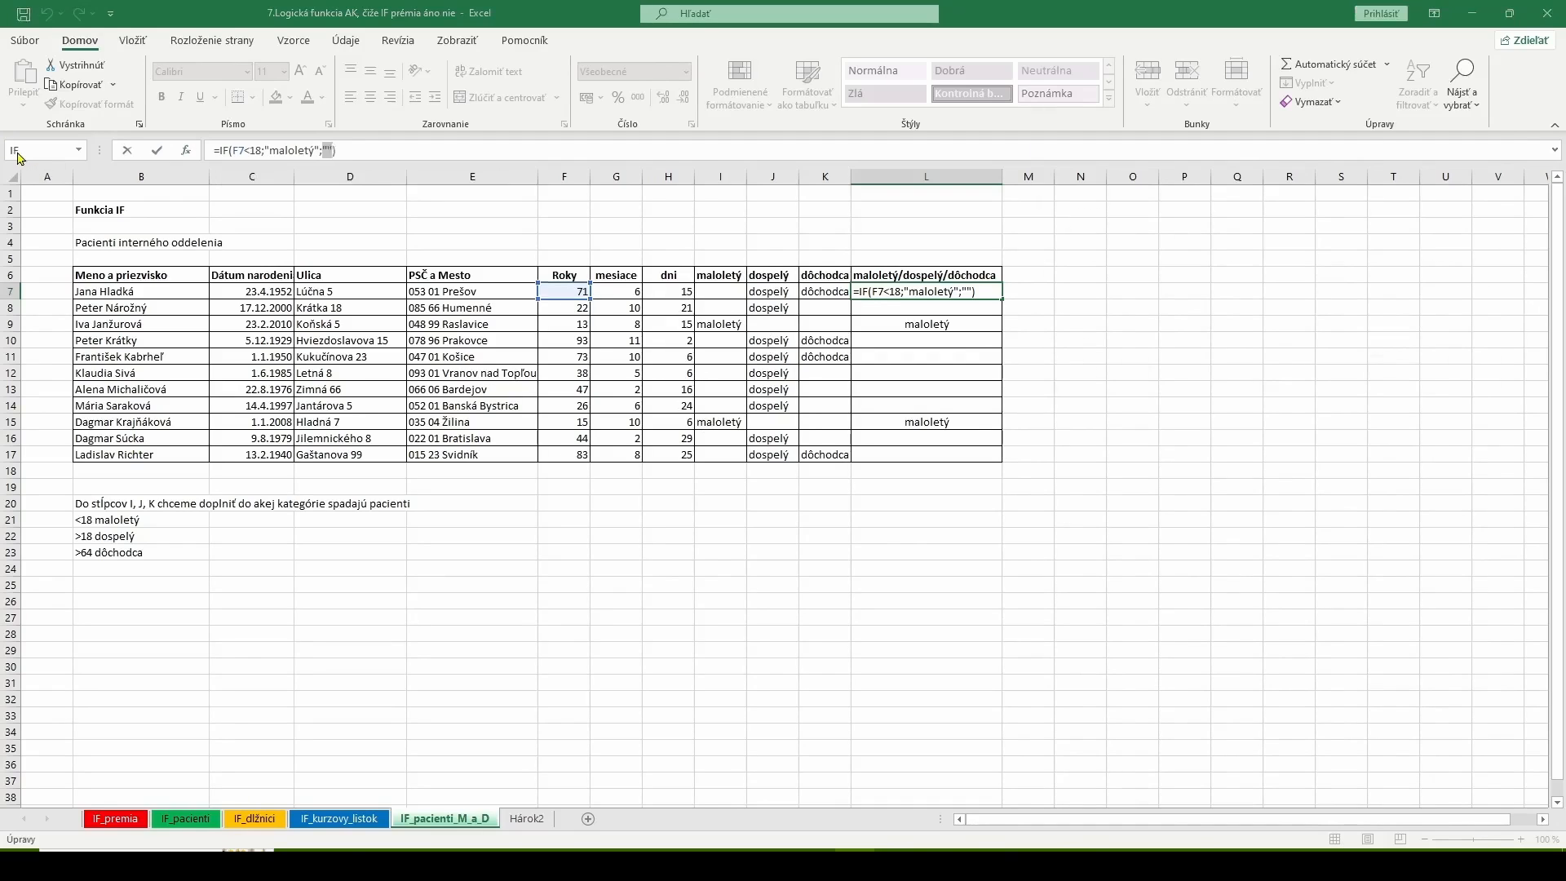
{"action": "left_click", "coordinate": [561, 292]}
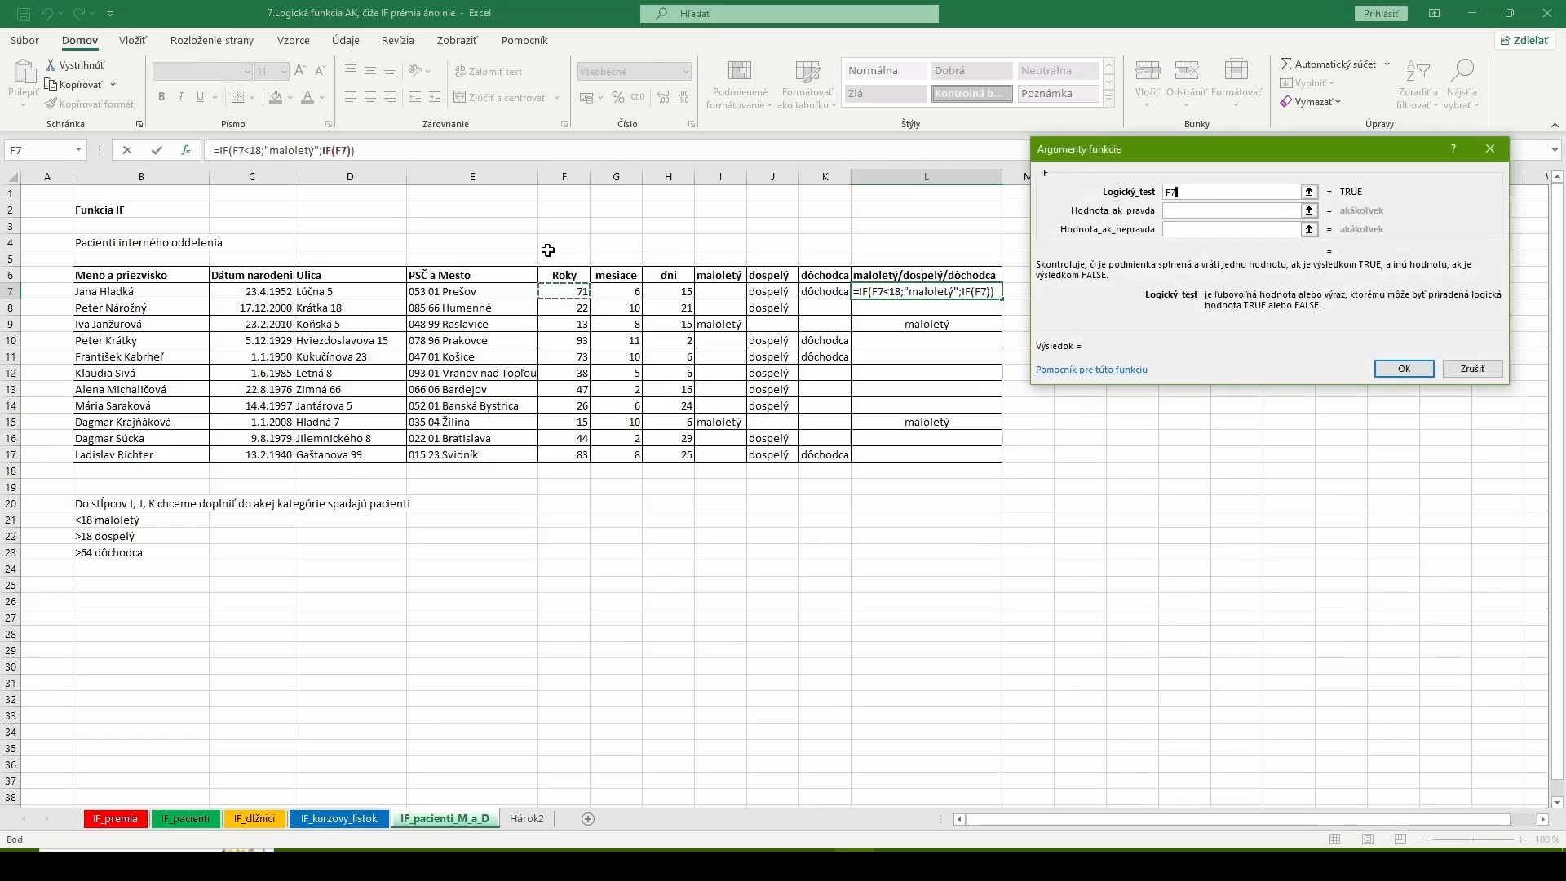
{"action": "type", "text": ">="}
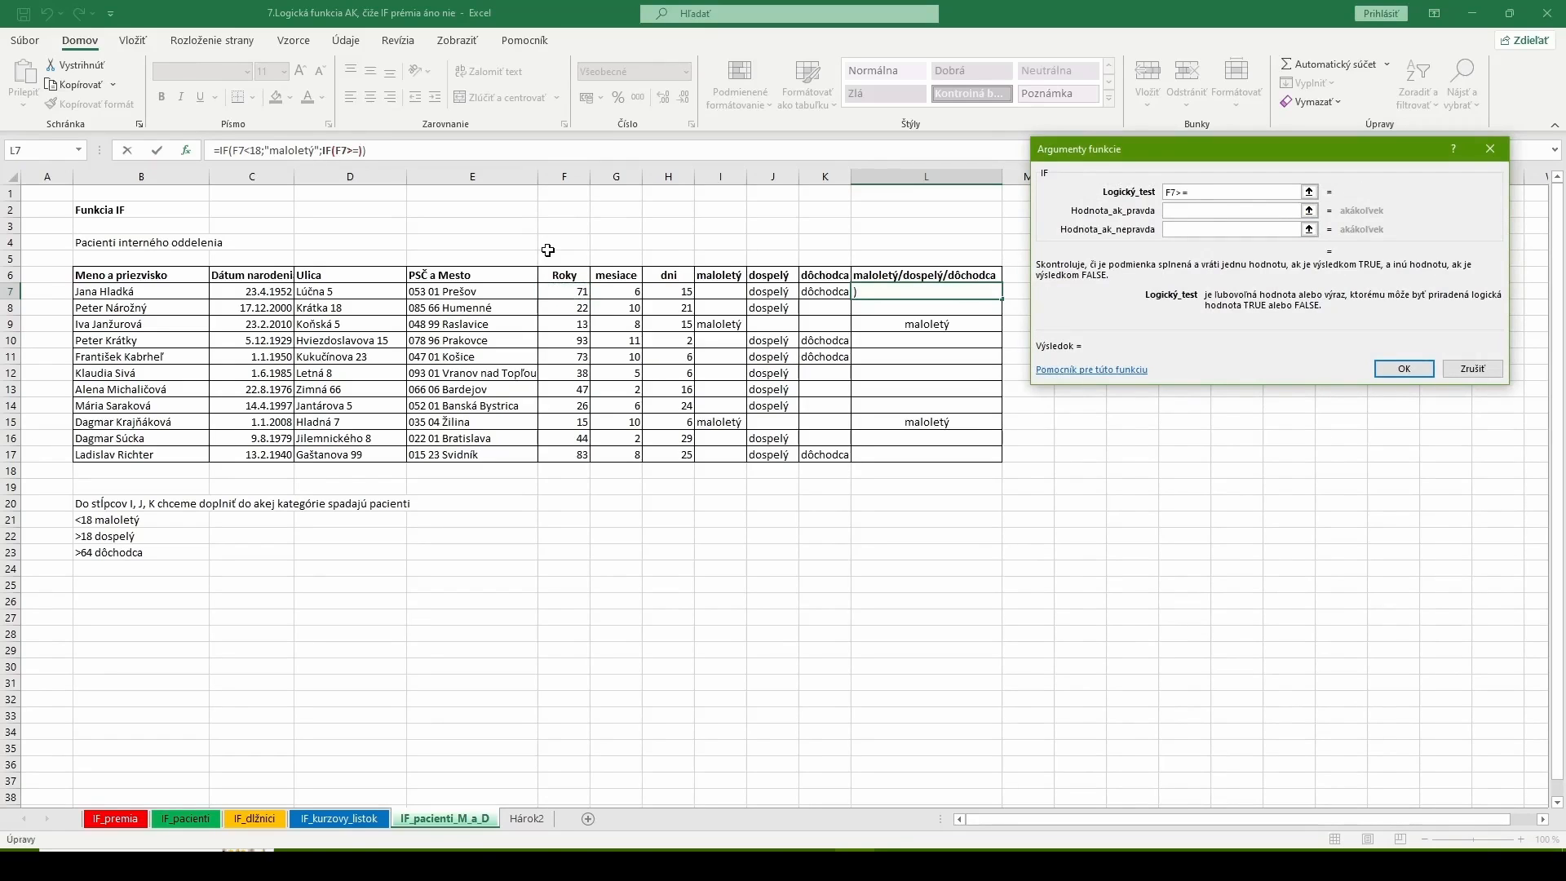
{"action": "type", "text": "64"}
Complete the nested F7>=64 test in L7 with "dôchodca" when true and "dospelý" when false.
{"action": "left_click", "coordinate": [1181, 210]}
{"action": "type", "text": "dôchodca"}
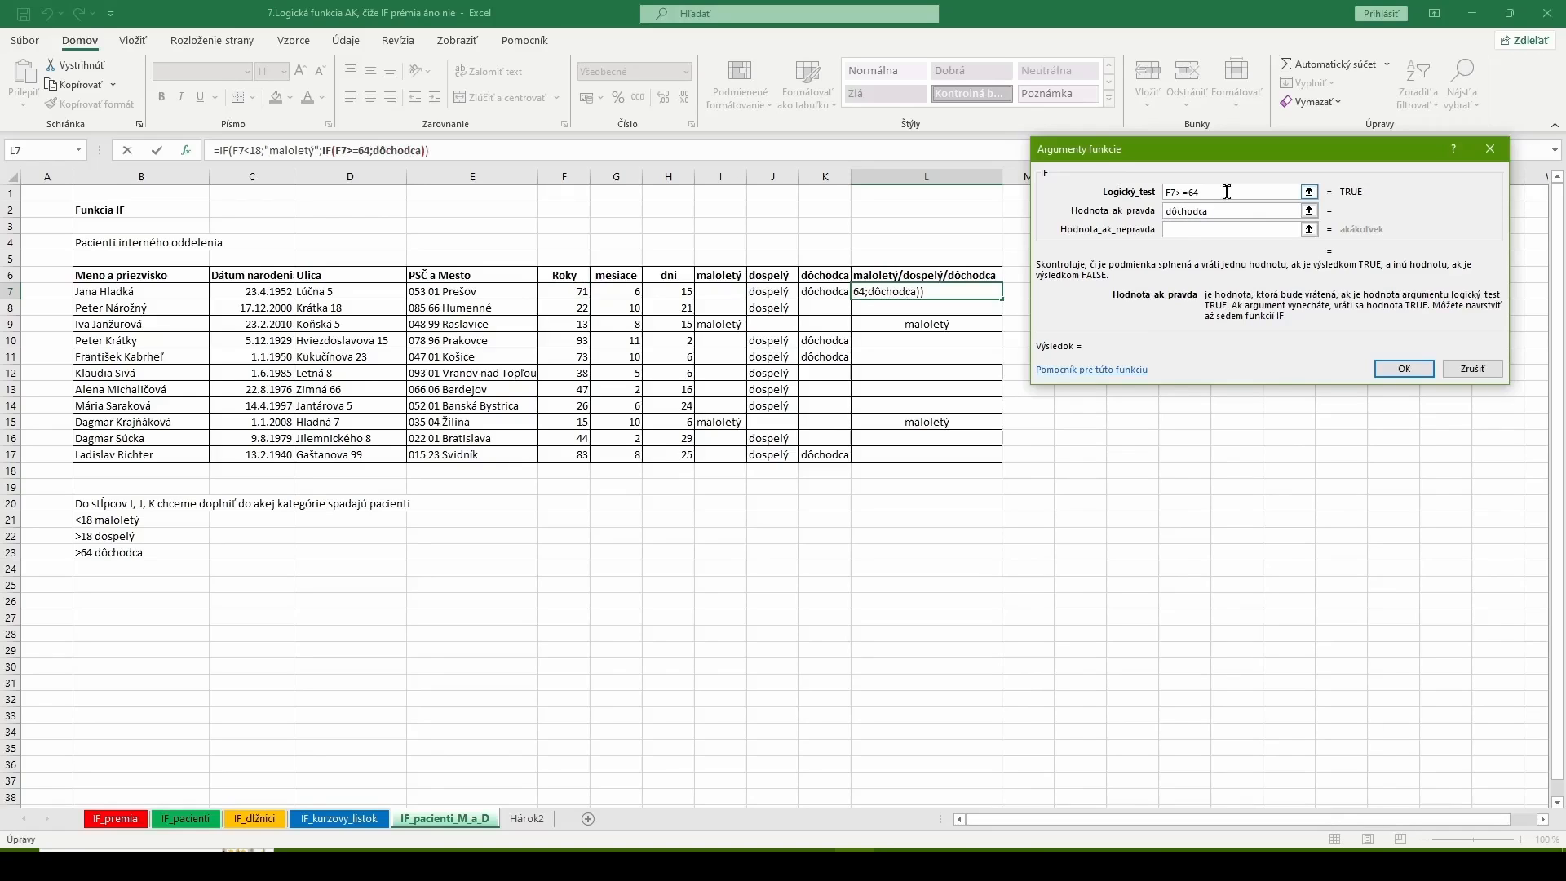
{"action": "key", "text": "Tab"}
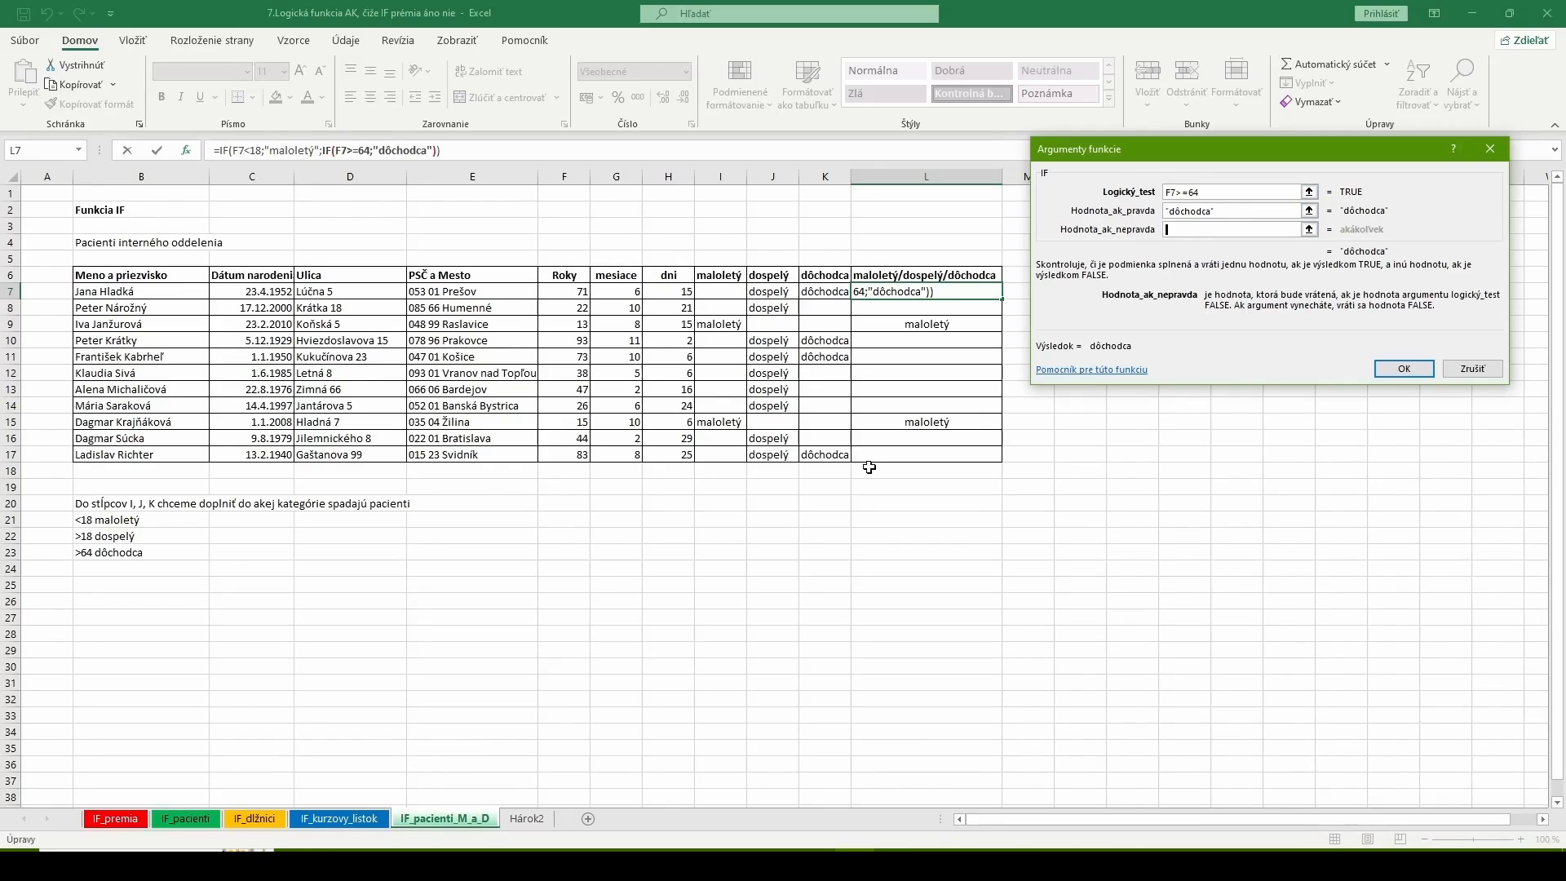
{"action": "type", "text": "dospelý"}
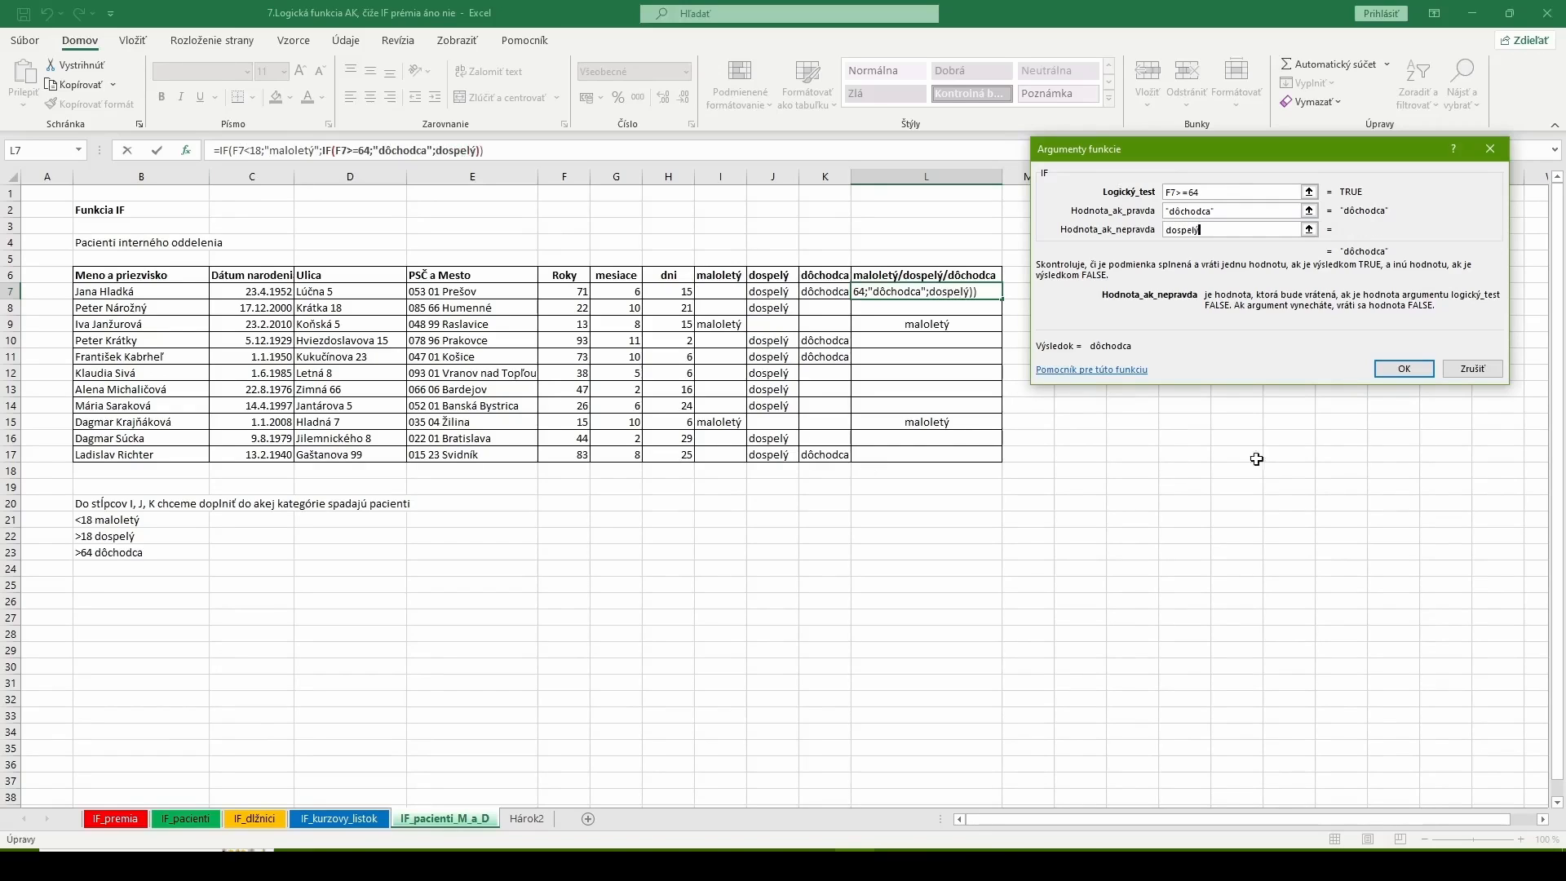
{"action": "left_click", "coordinate": [1399, 368]}
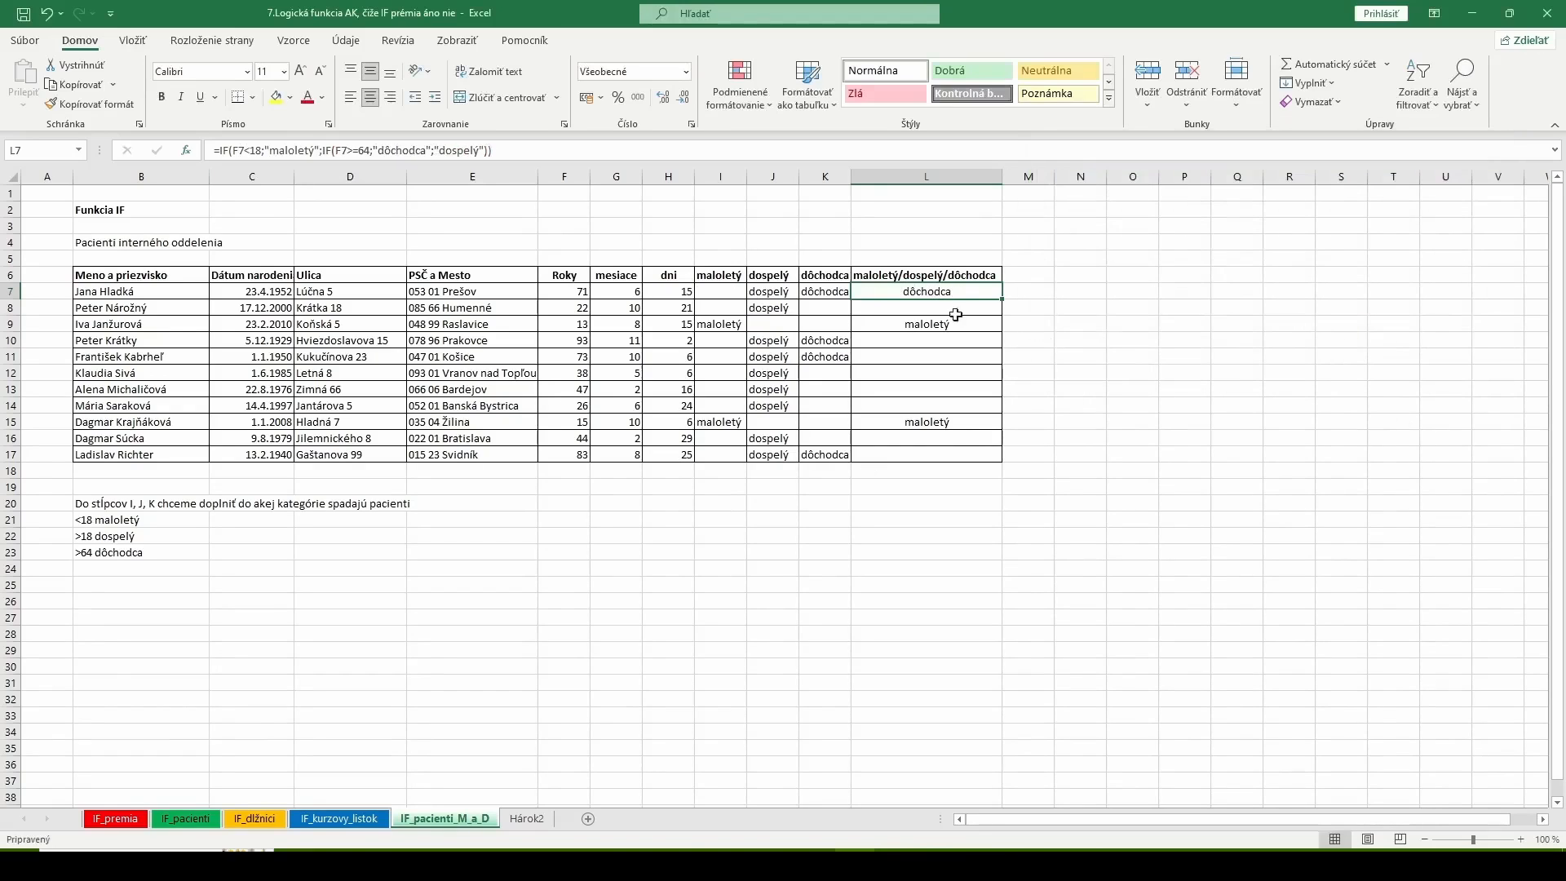
Fill the nested IF formula from L7 down to L17.
{"action": "left_click_drag", "start_coordinate": [1002, 299], "coordinate": [1003, 299]}
{"action": "double_click", "coordinate": [1002, 299]}
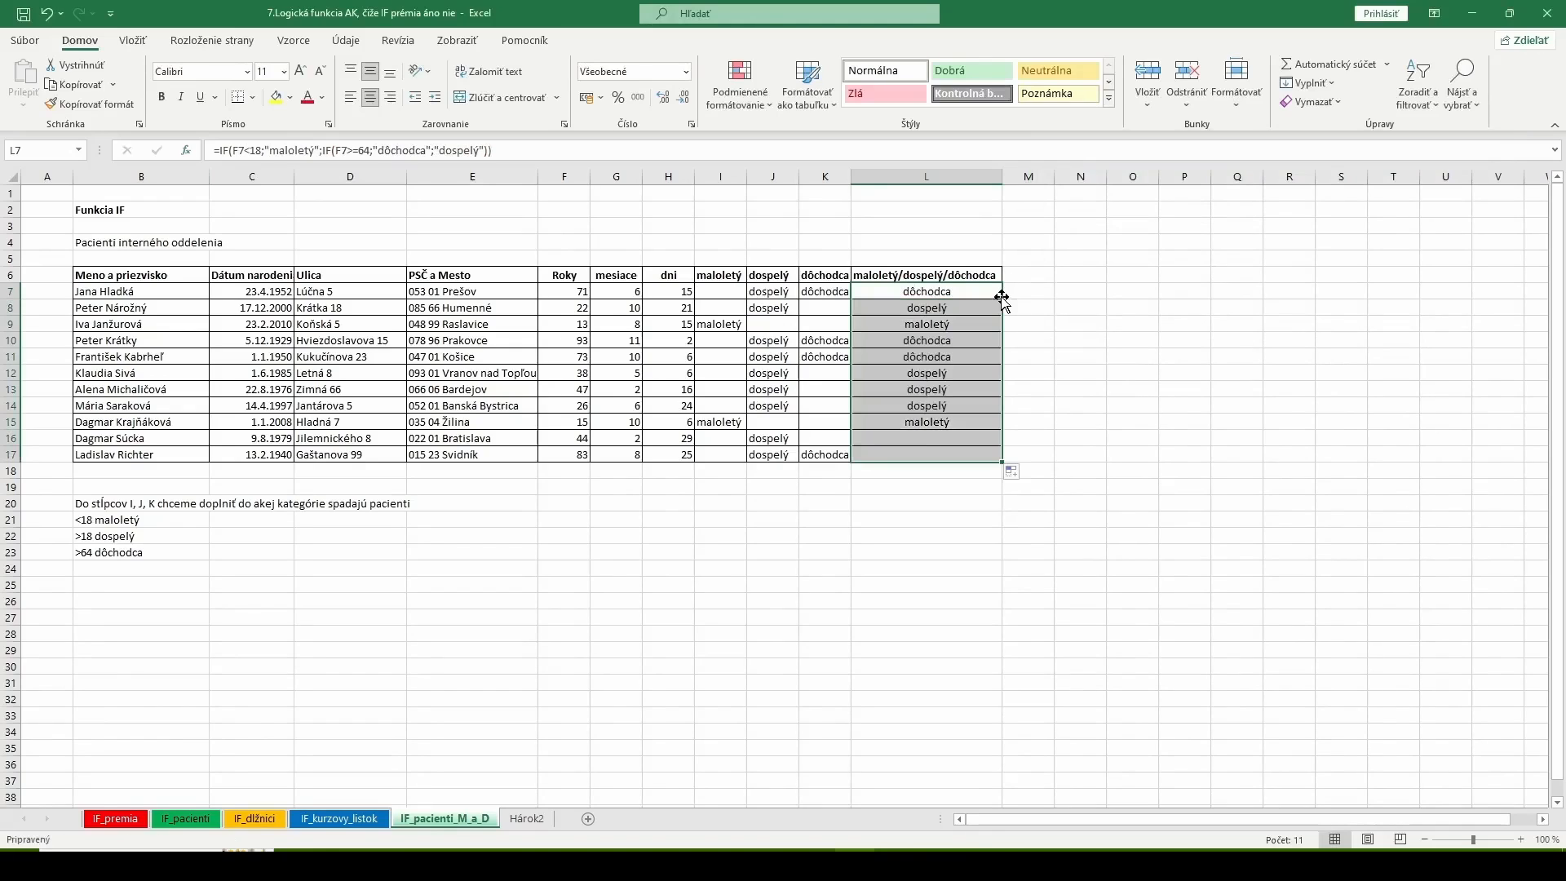
{"action": "left_click", "coordinate": [581, 608]}
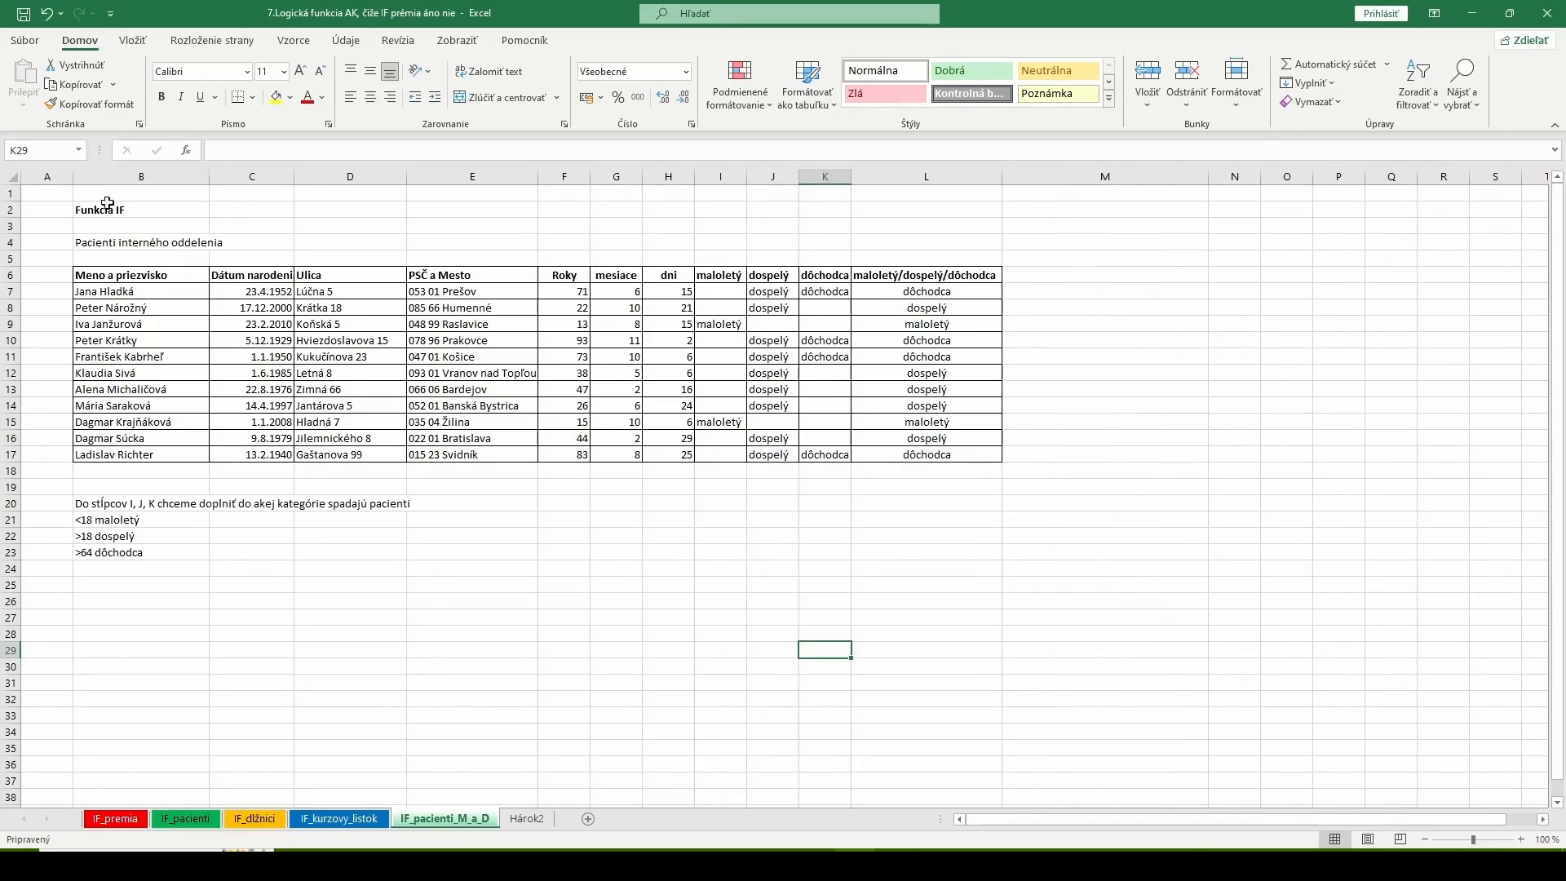
{"action": "left_click", "coordinate": [937, 292]}
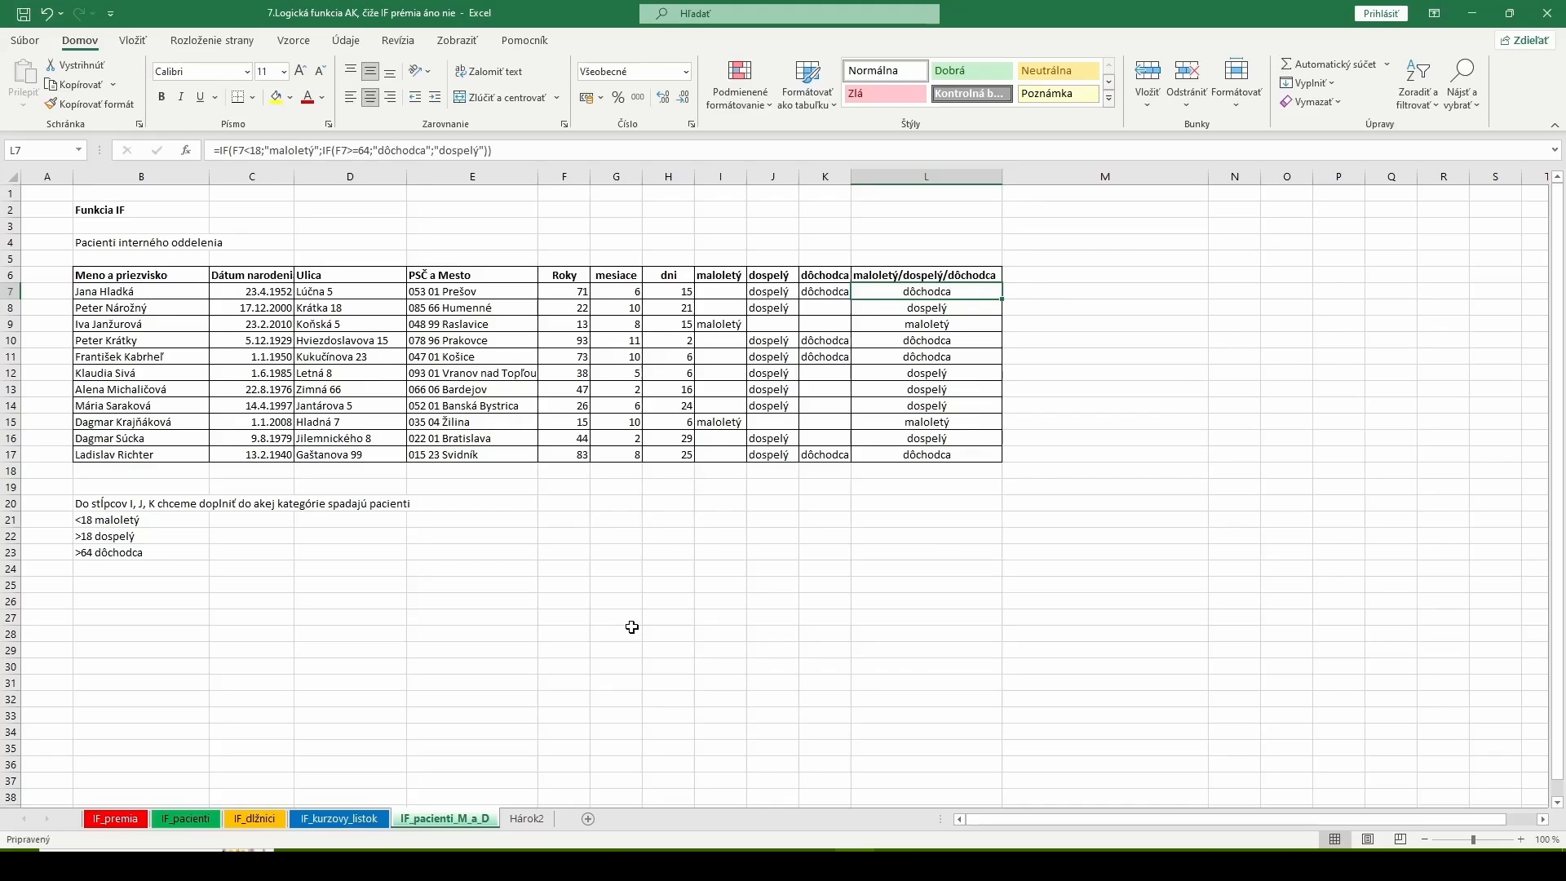
{"action": "left_click", "coordinate": [864, 585]}
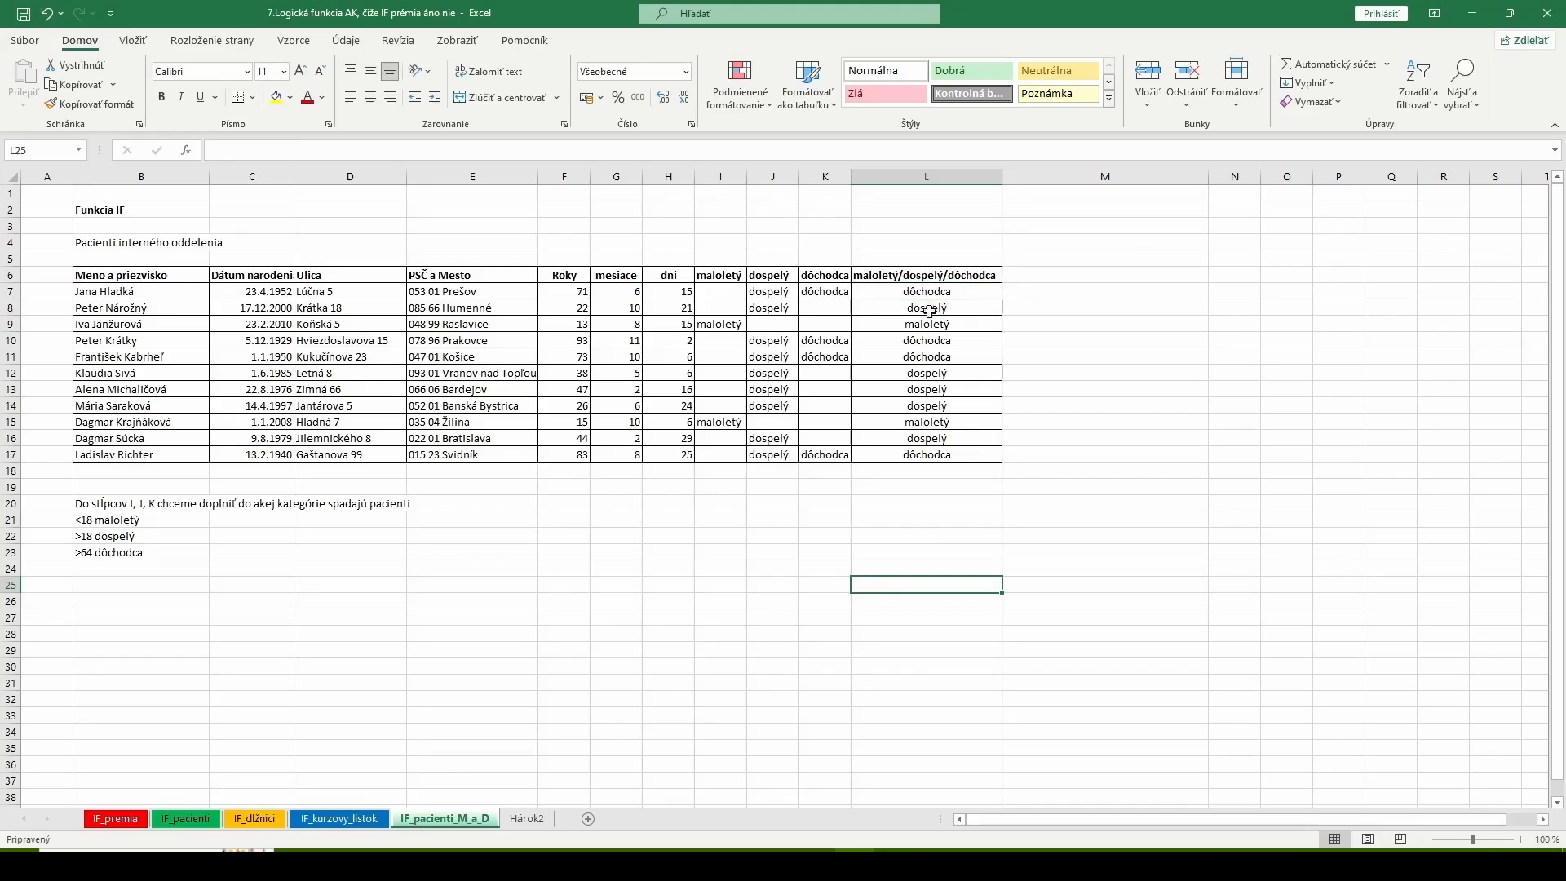
Empty L7:L17 again and insert a new IF function in L7 with the logical test F7<18.
{"action": "left_click_drag", "start_coordinate": [906, 291], "coordinate": [896, 455]}
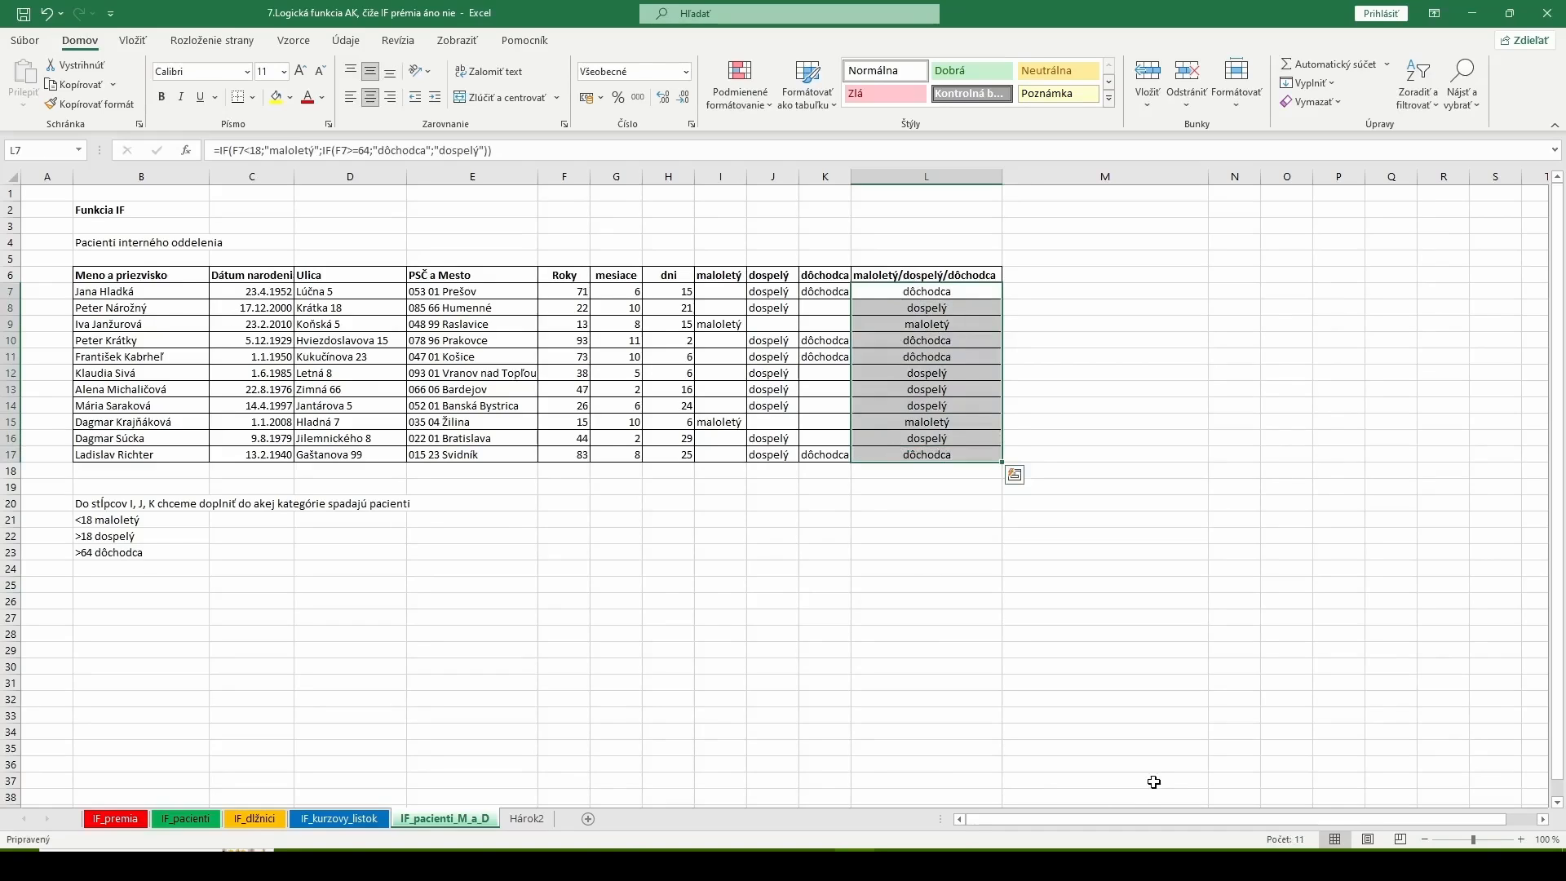
{"action": "key", "text": "Delete"}
{"action": "left_click", "coordinate": [964, 581]}
{"action": "left_click", "coordinate": [867, 290]}
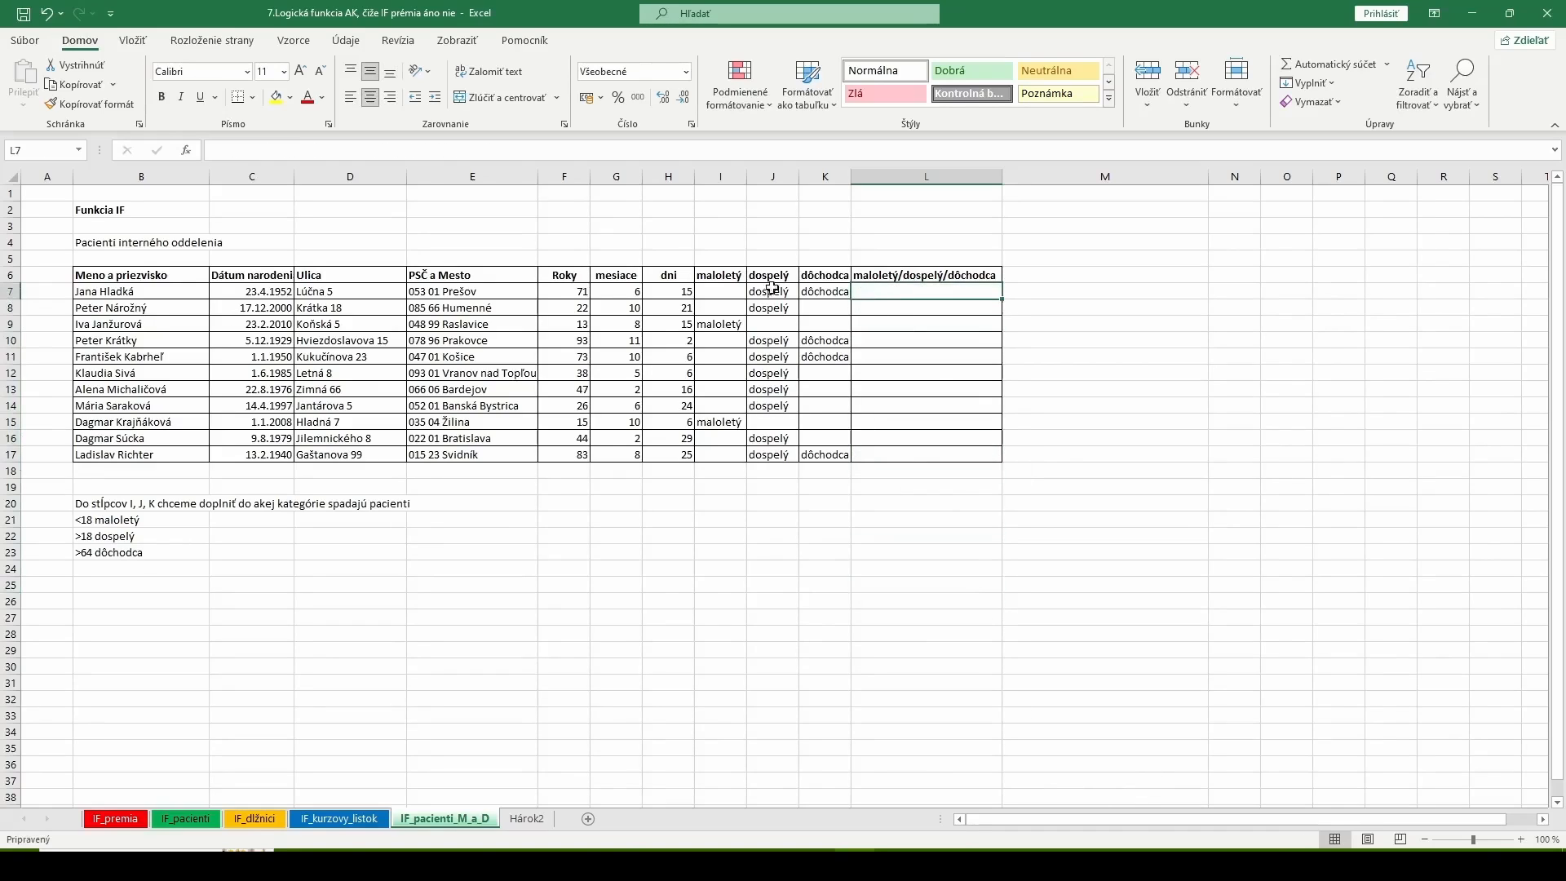
{"action": "left_click", "coordinate": [186, 151]}
{"action": "left_click", "coordinate": [1144, 196]}
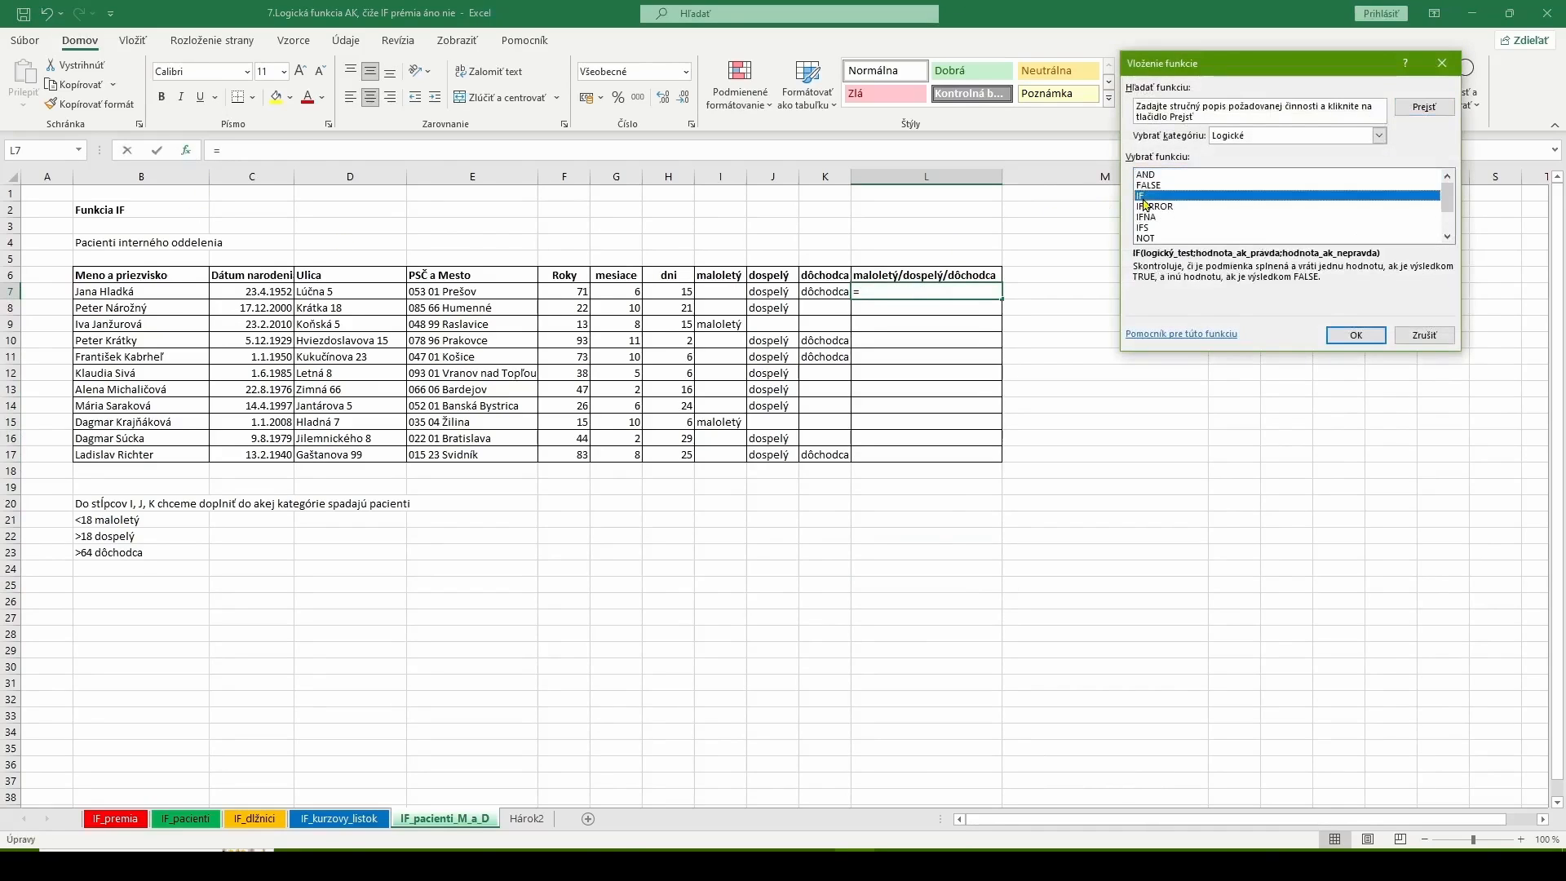
{"action": "left_click", "coordinate": [1354, 337]}
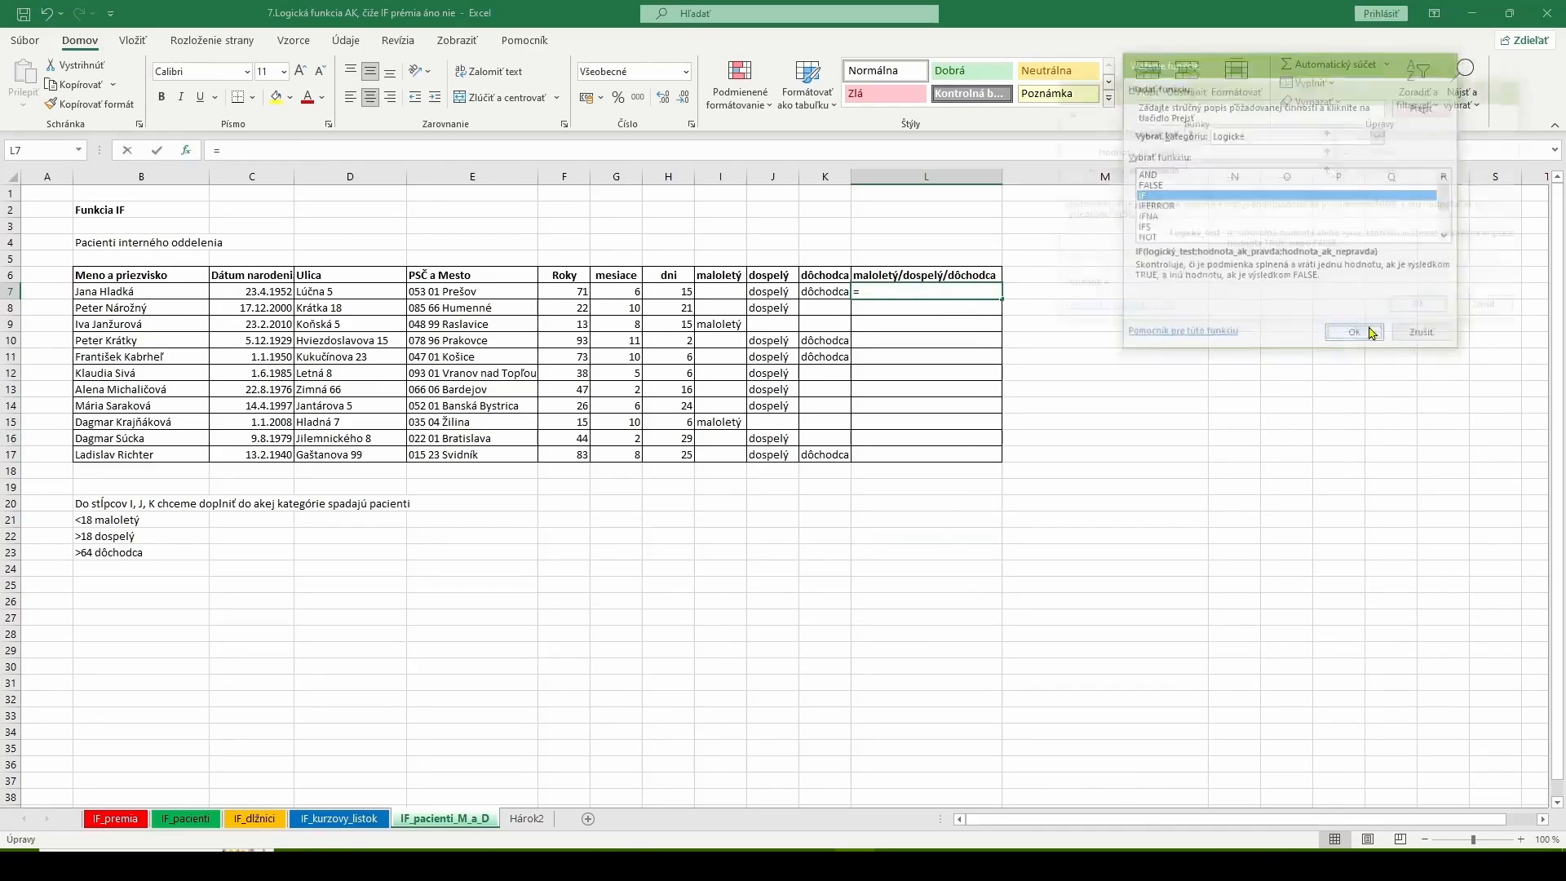
{"action": "left_click", "coordinate": [589, 293]}
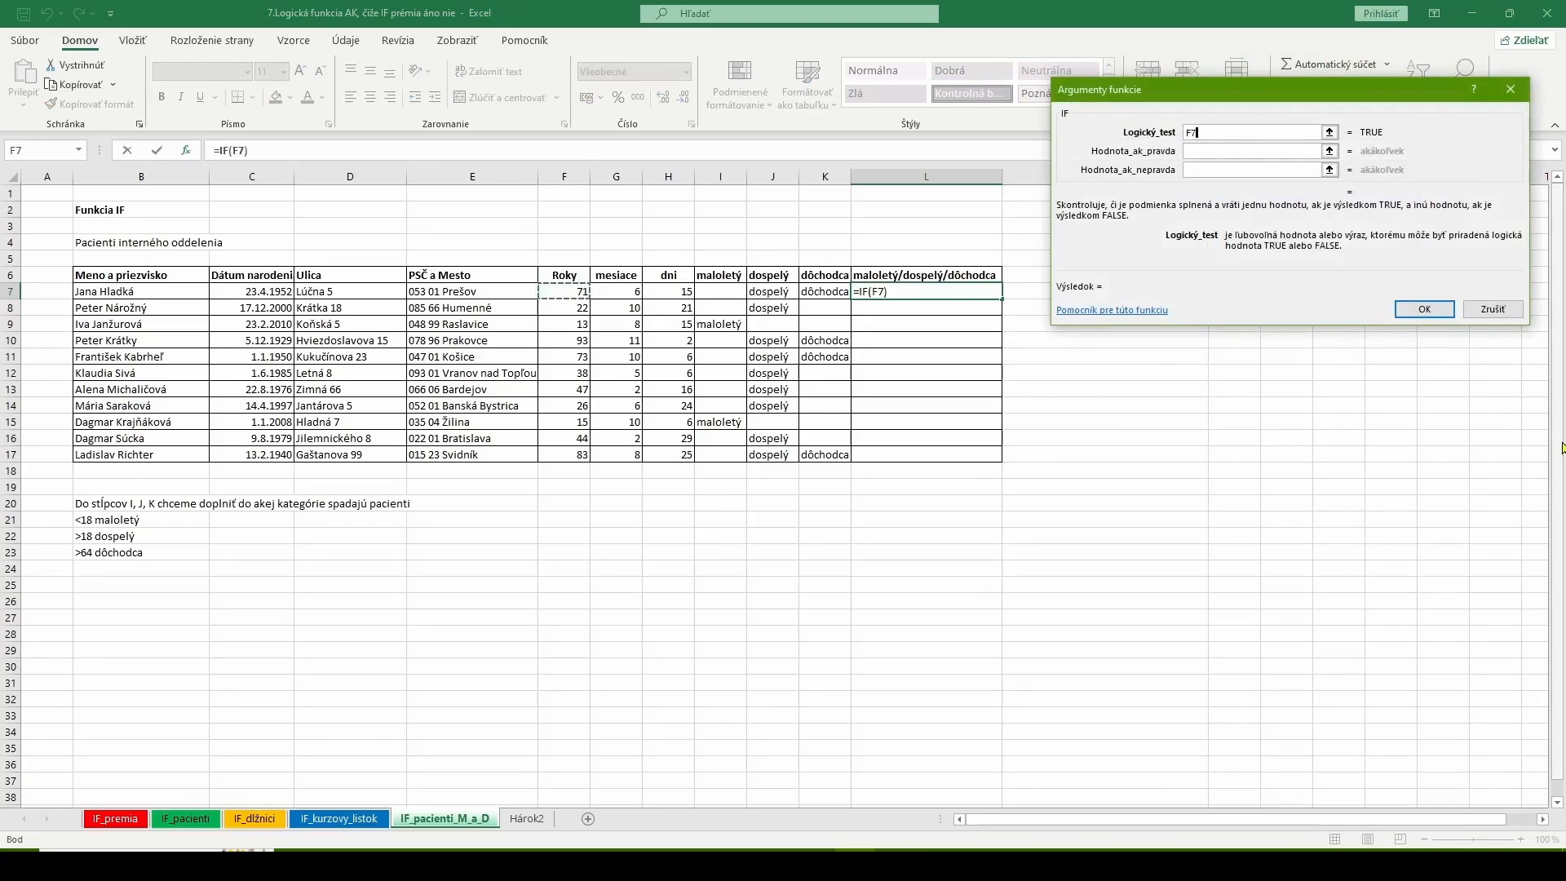
{"action": "type", "text": "<18"}
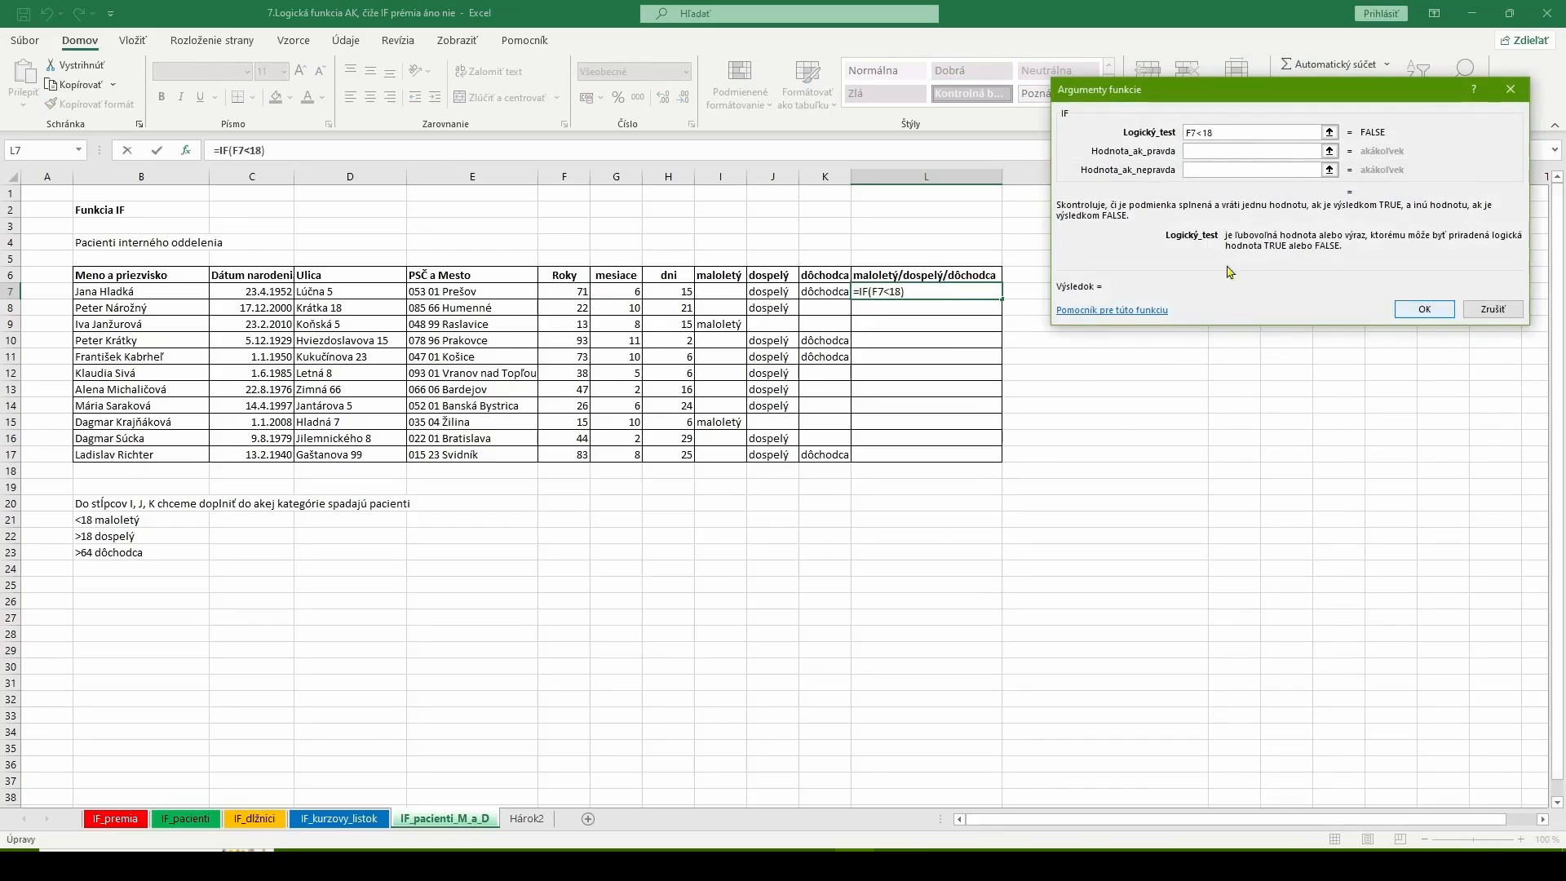
Have the L7 IF return "maloletý" when true and "" when false, and copy it down to L17.
{"action": "key", "text": "Tab"}
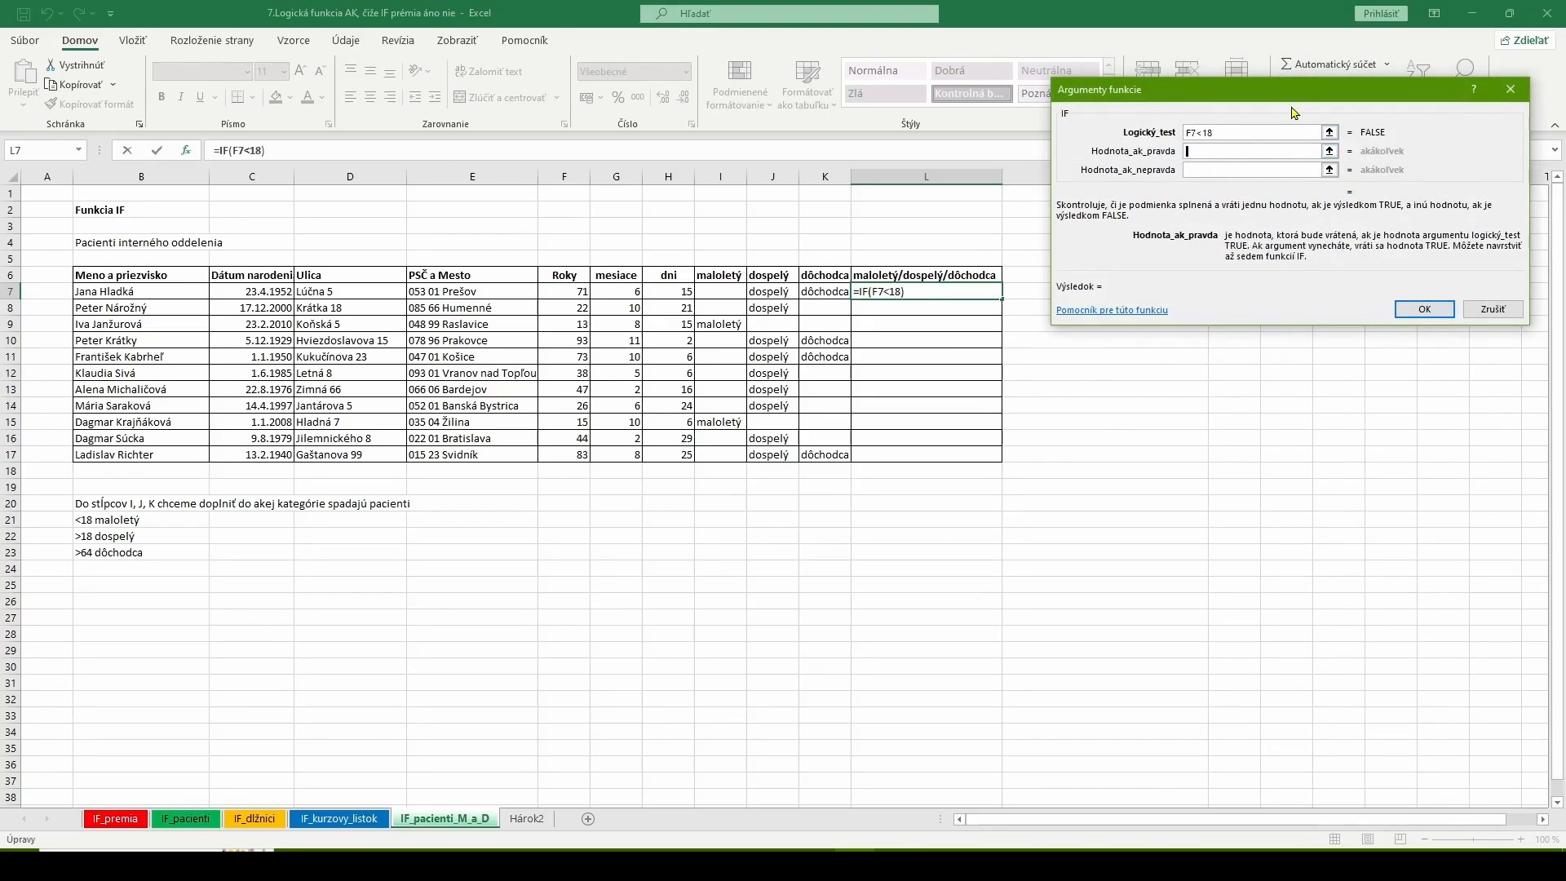
{"action": "type", "text": "maloletý"}
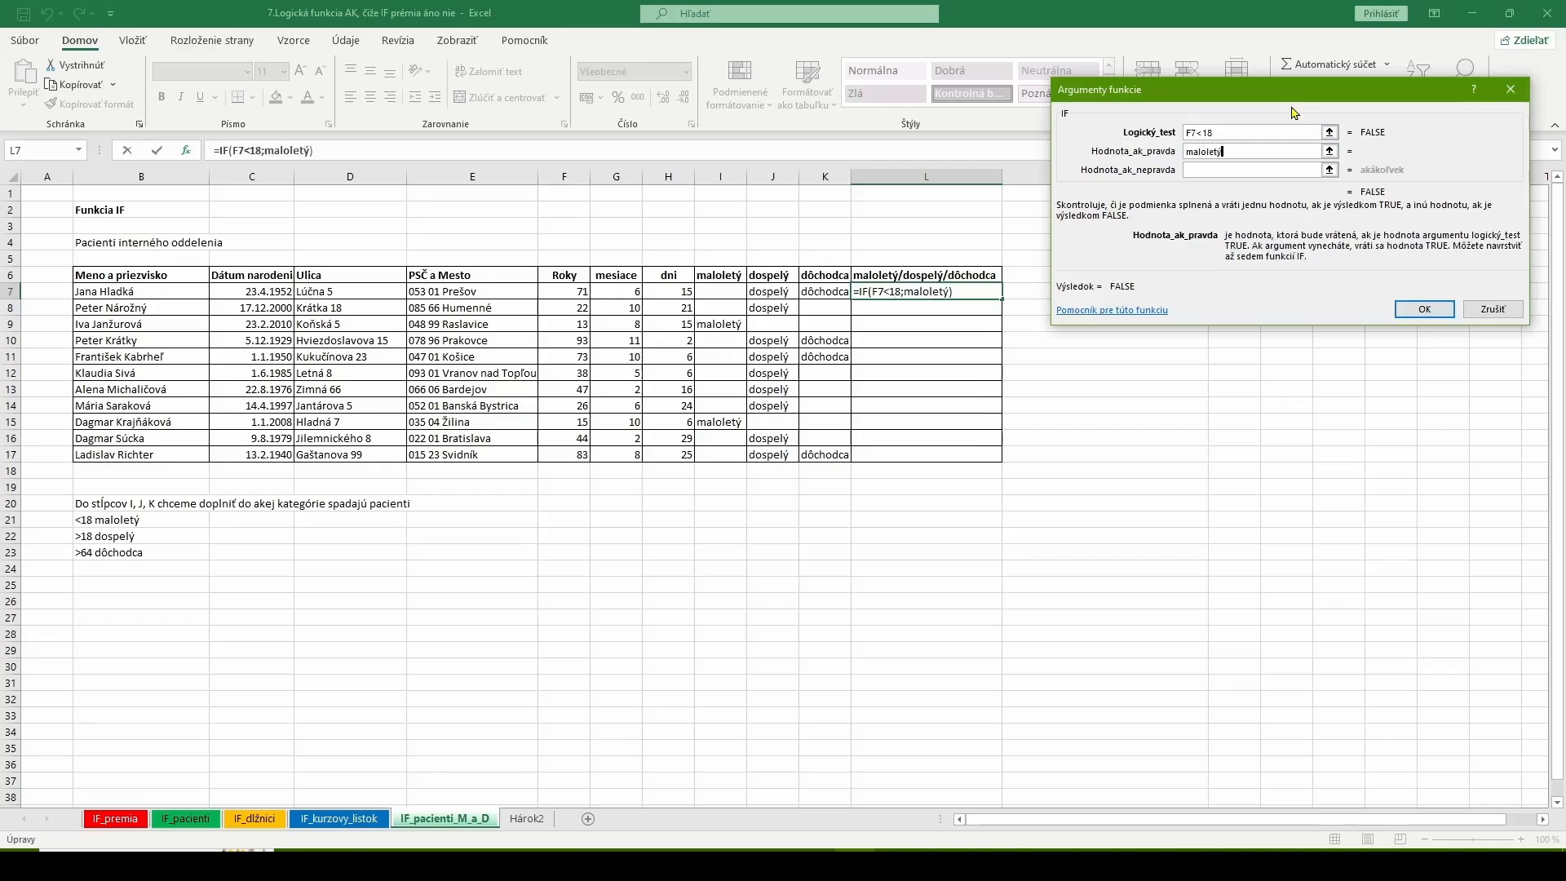
{"action": "left_click", "coordinate": [1190, 169]}
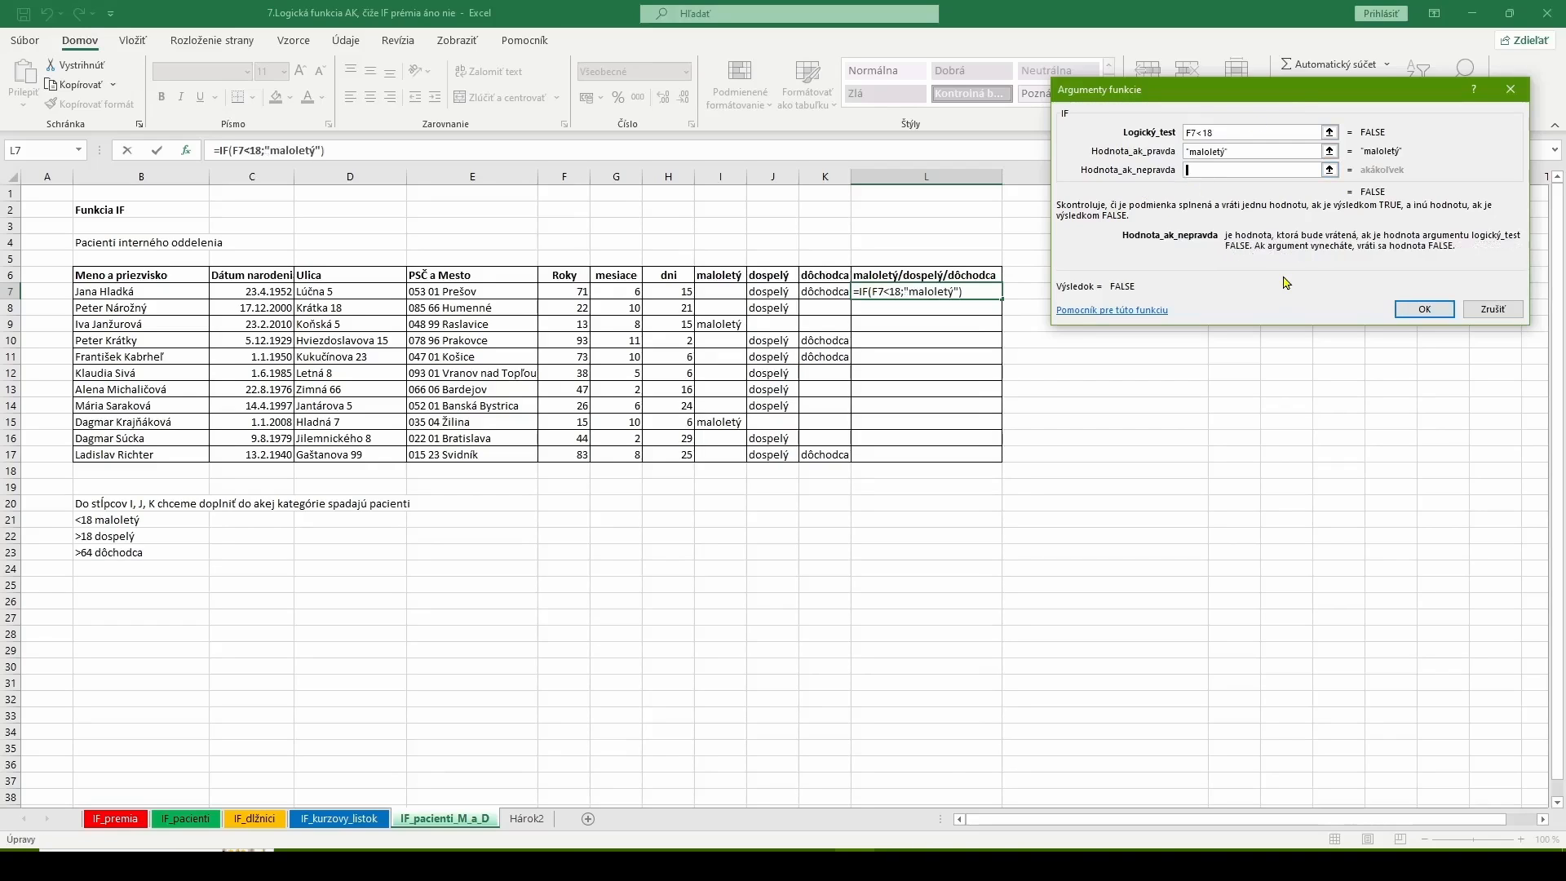
{"action": "type", "text": "\"\""}
{"action": "left_click", "coordinate": [1419, 310]}
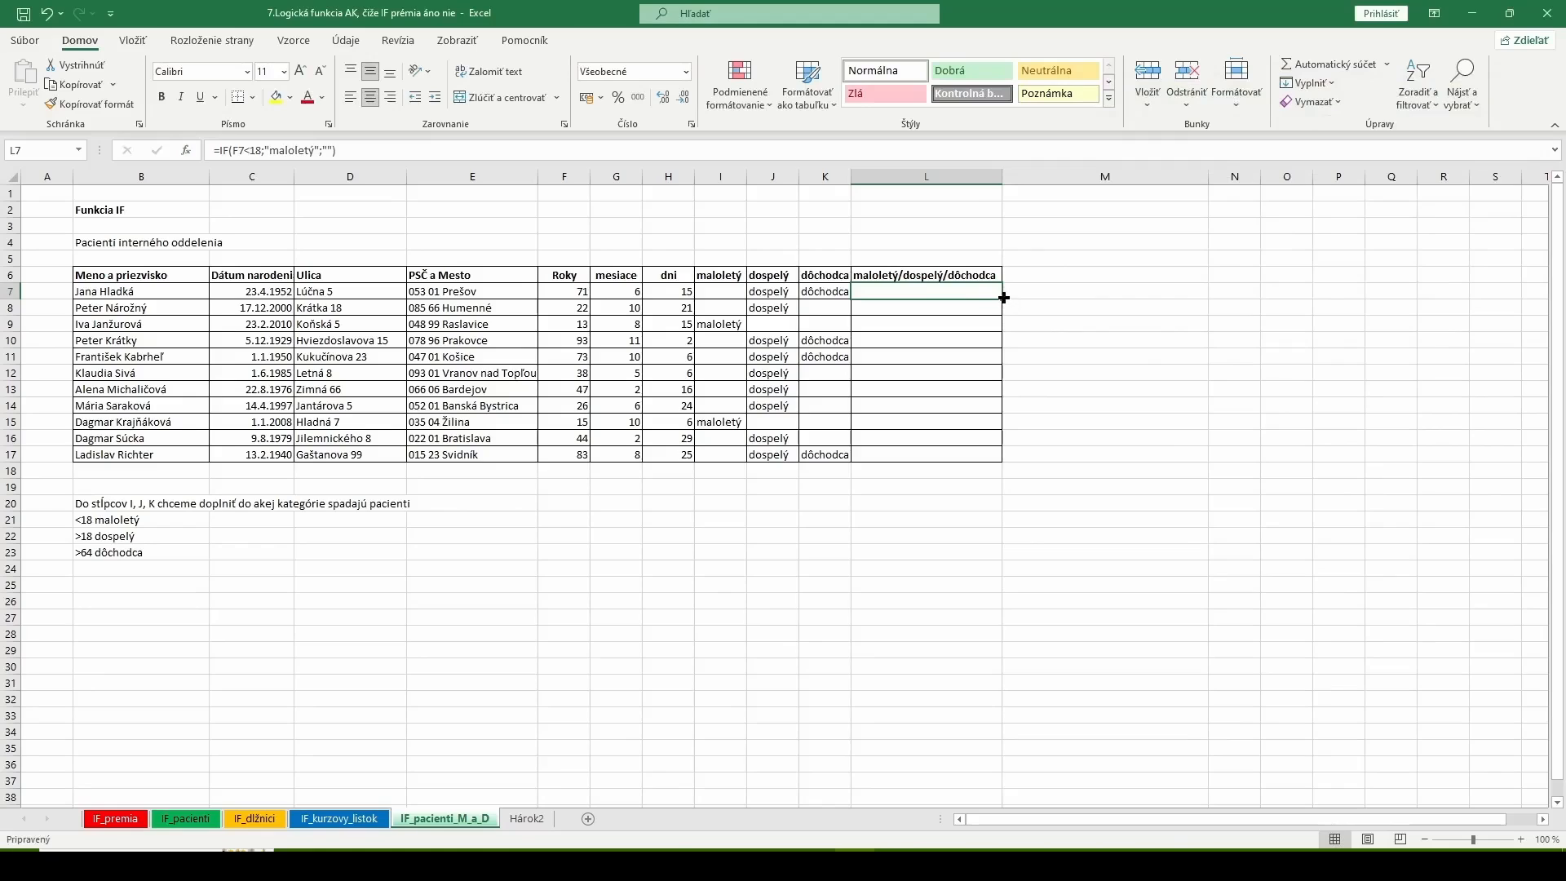
{"action": "double_click", "coordinate": [1002, 297]}
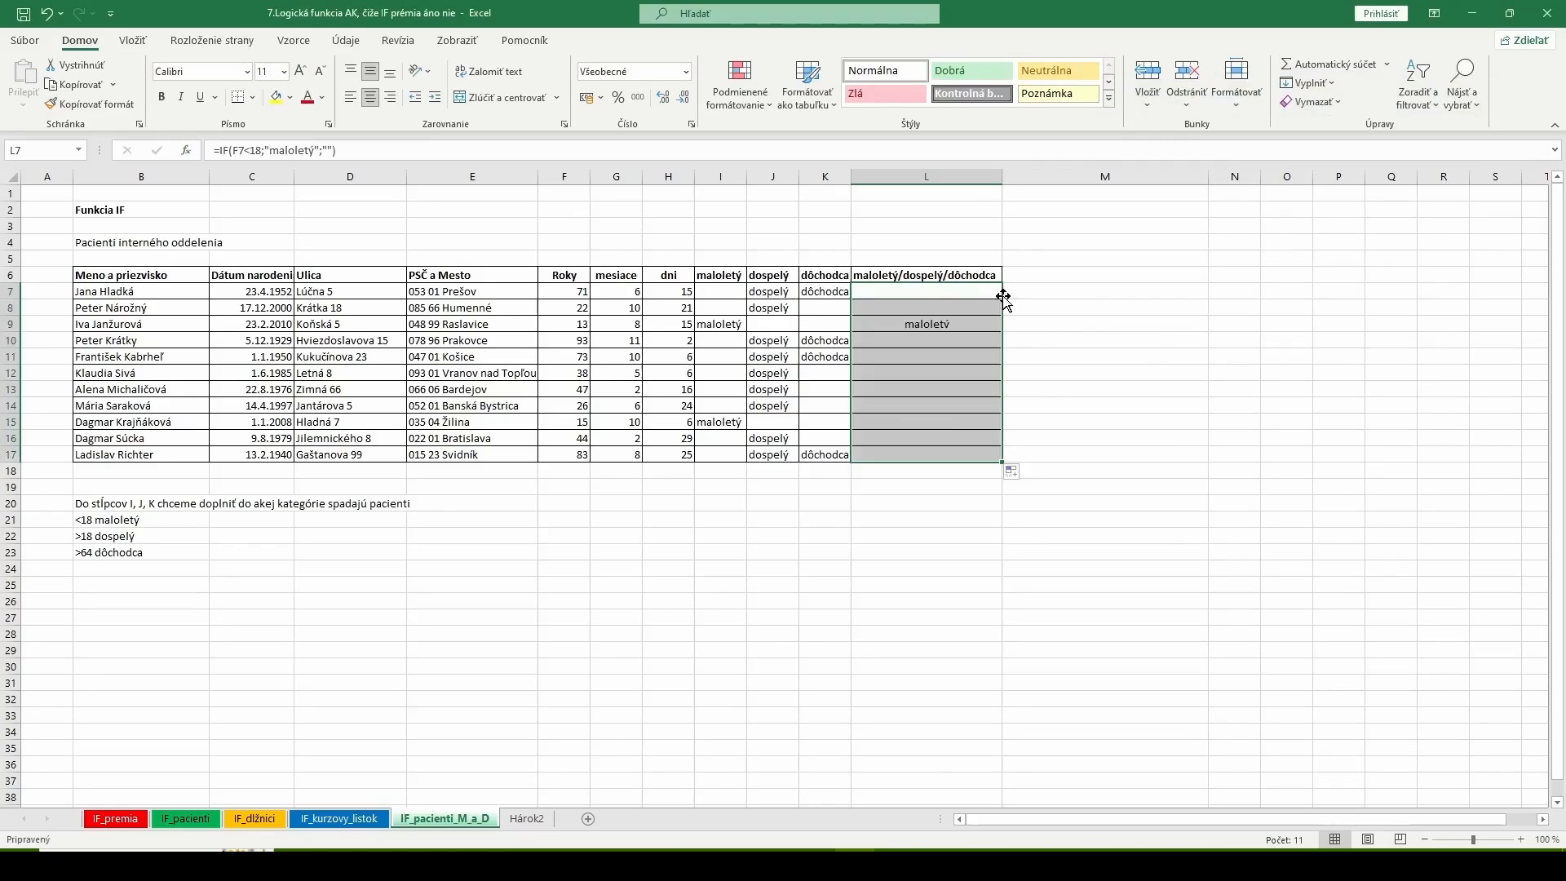
Replace the "" false value in L7's formula with a nested IF using the logical test F7>=64.
{"action": "left_click", "coordinate": [907, 287]}
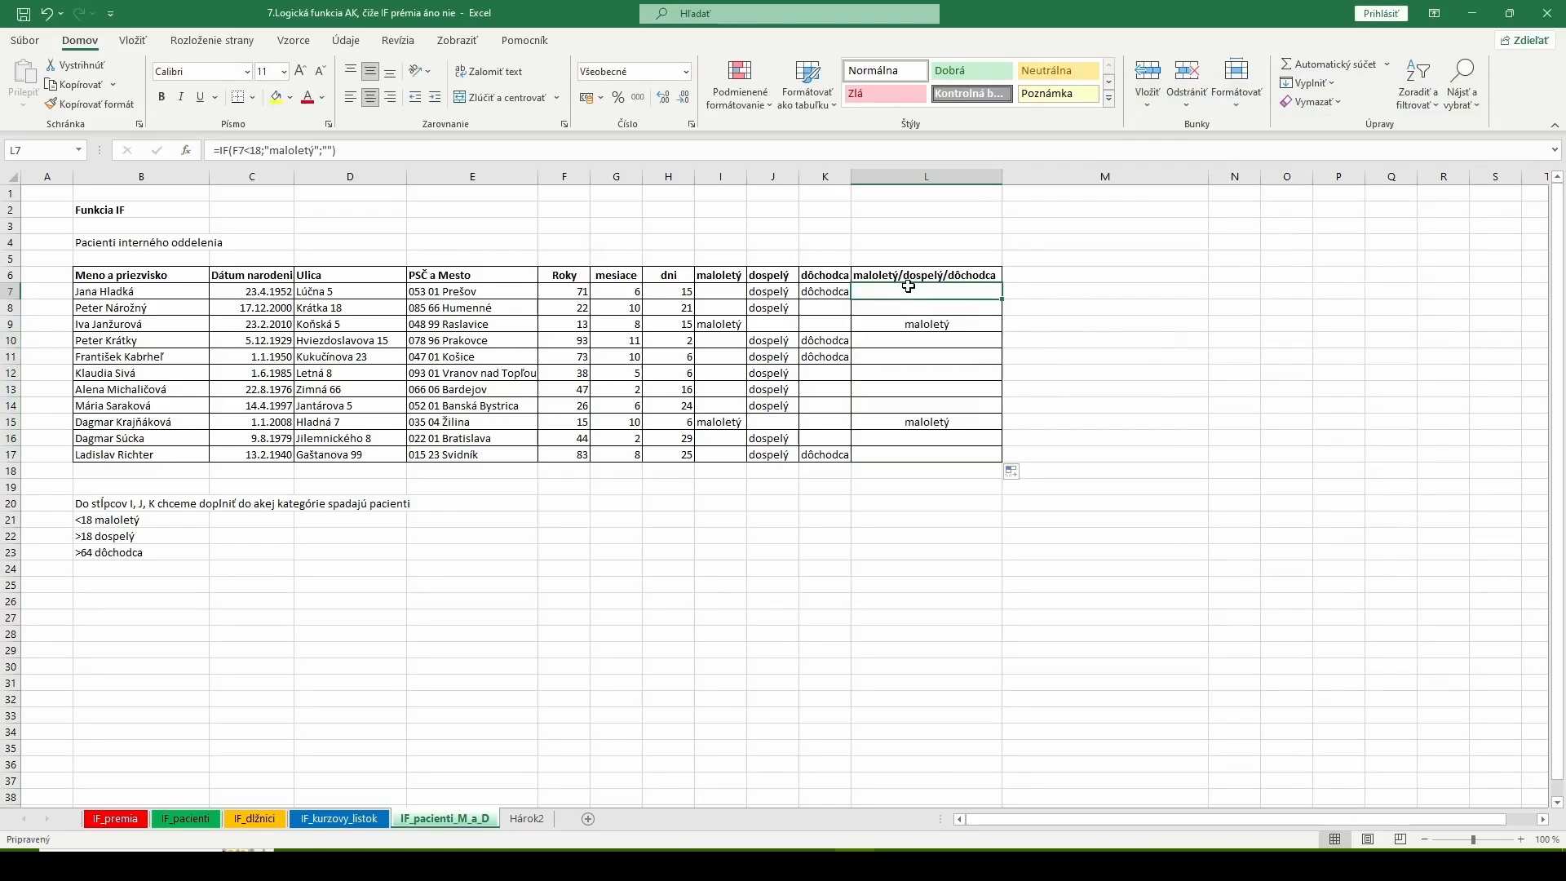
{"action": "left_click", "coordinate": [292, 150]}
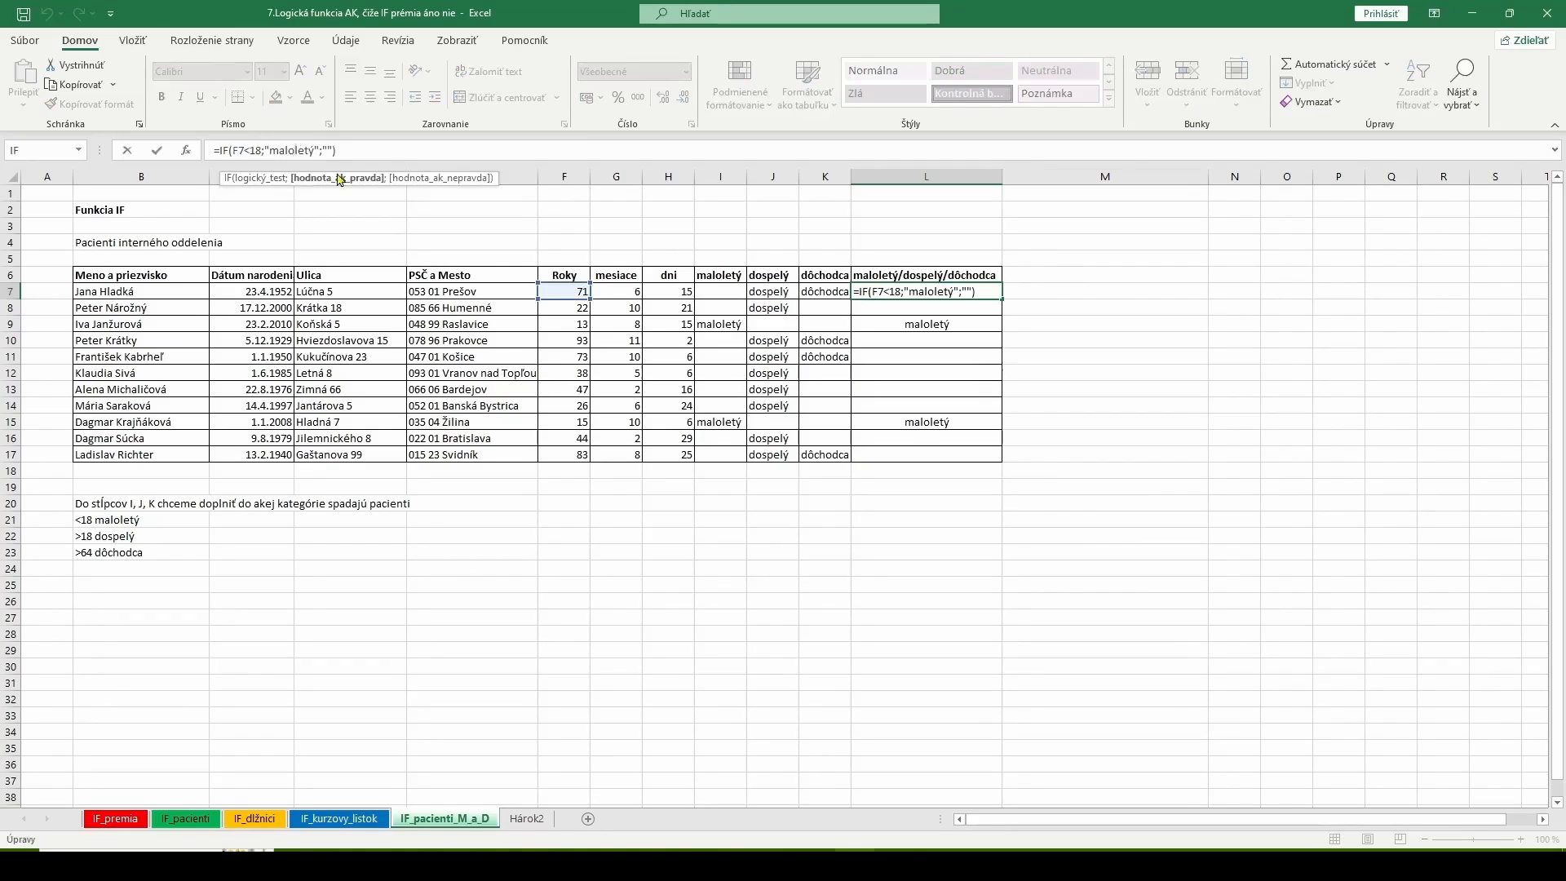
{"action": "left_click", "coordinate": [445, 182]}
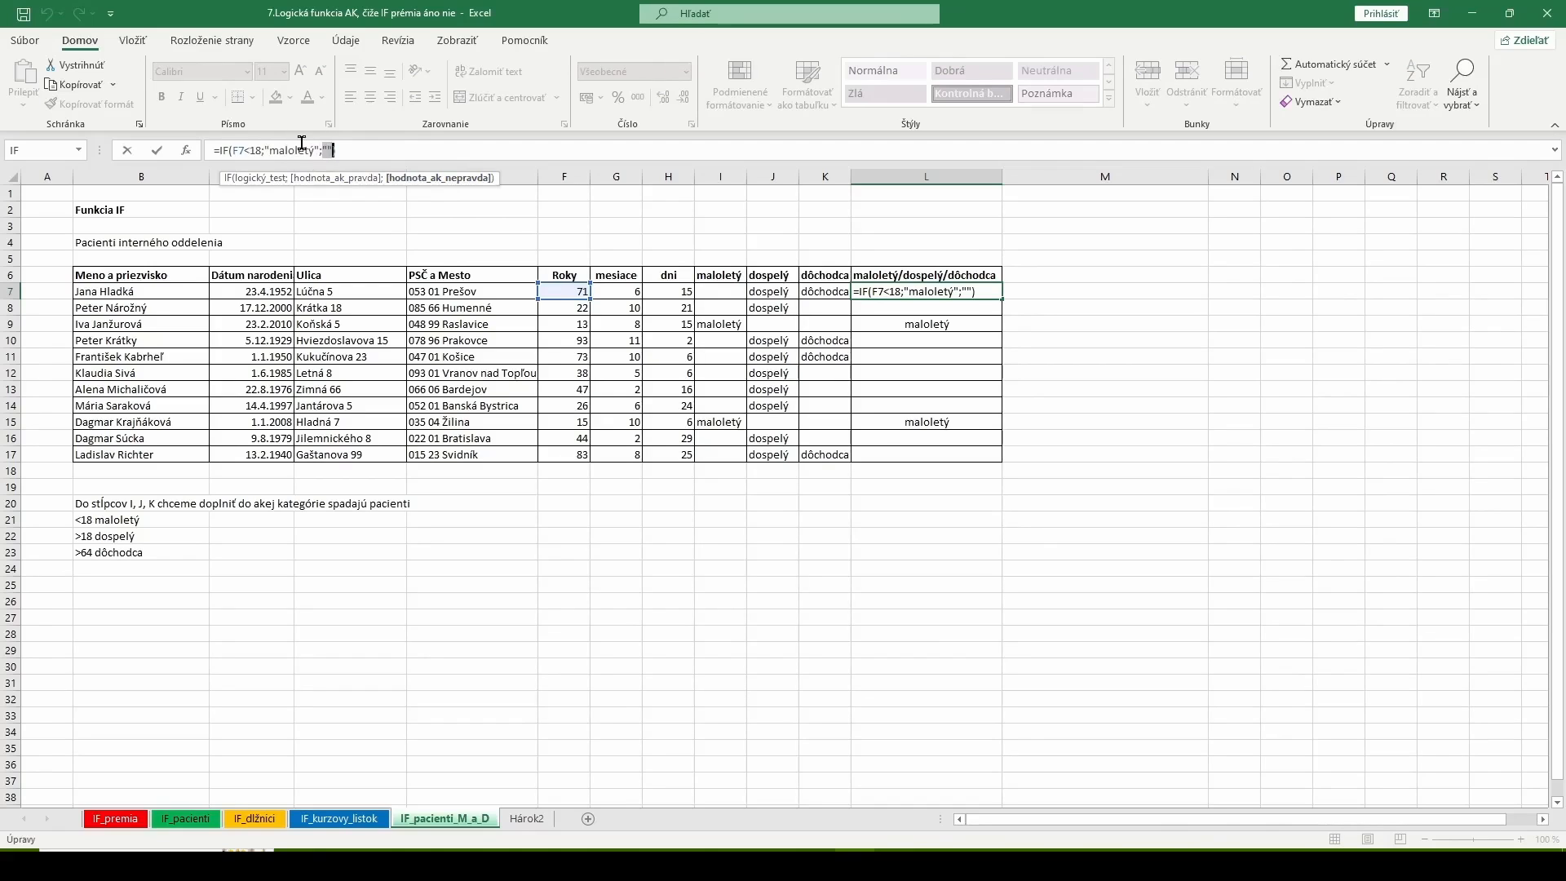
{"action": "left_click", "coordinate": [16, 155]}
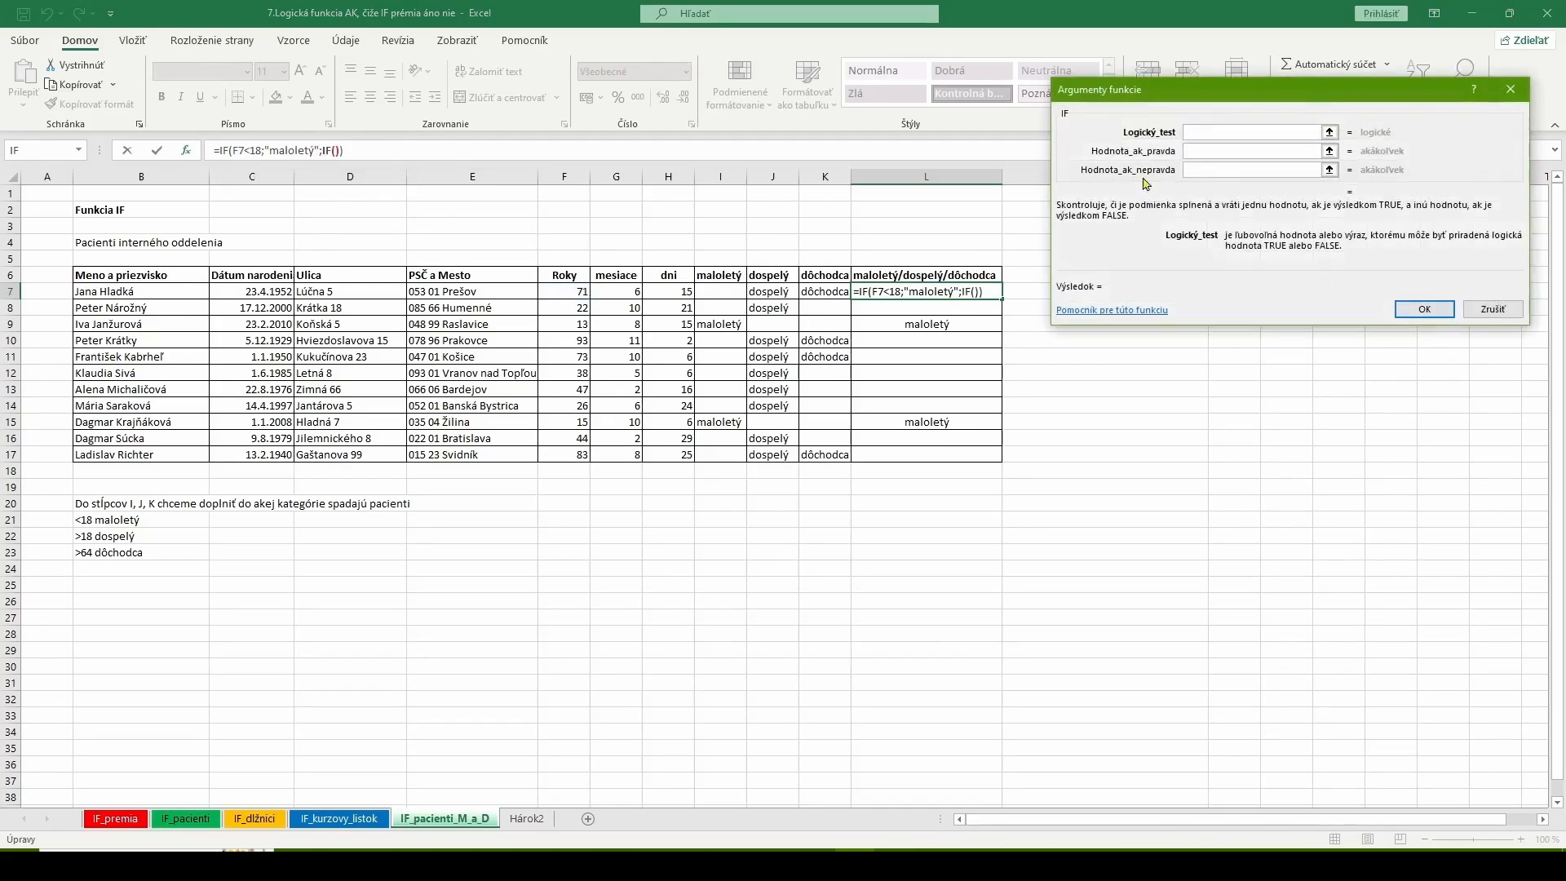
{"action": "left_click", "coordinate": [567, 292]}
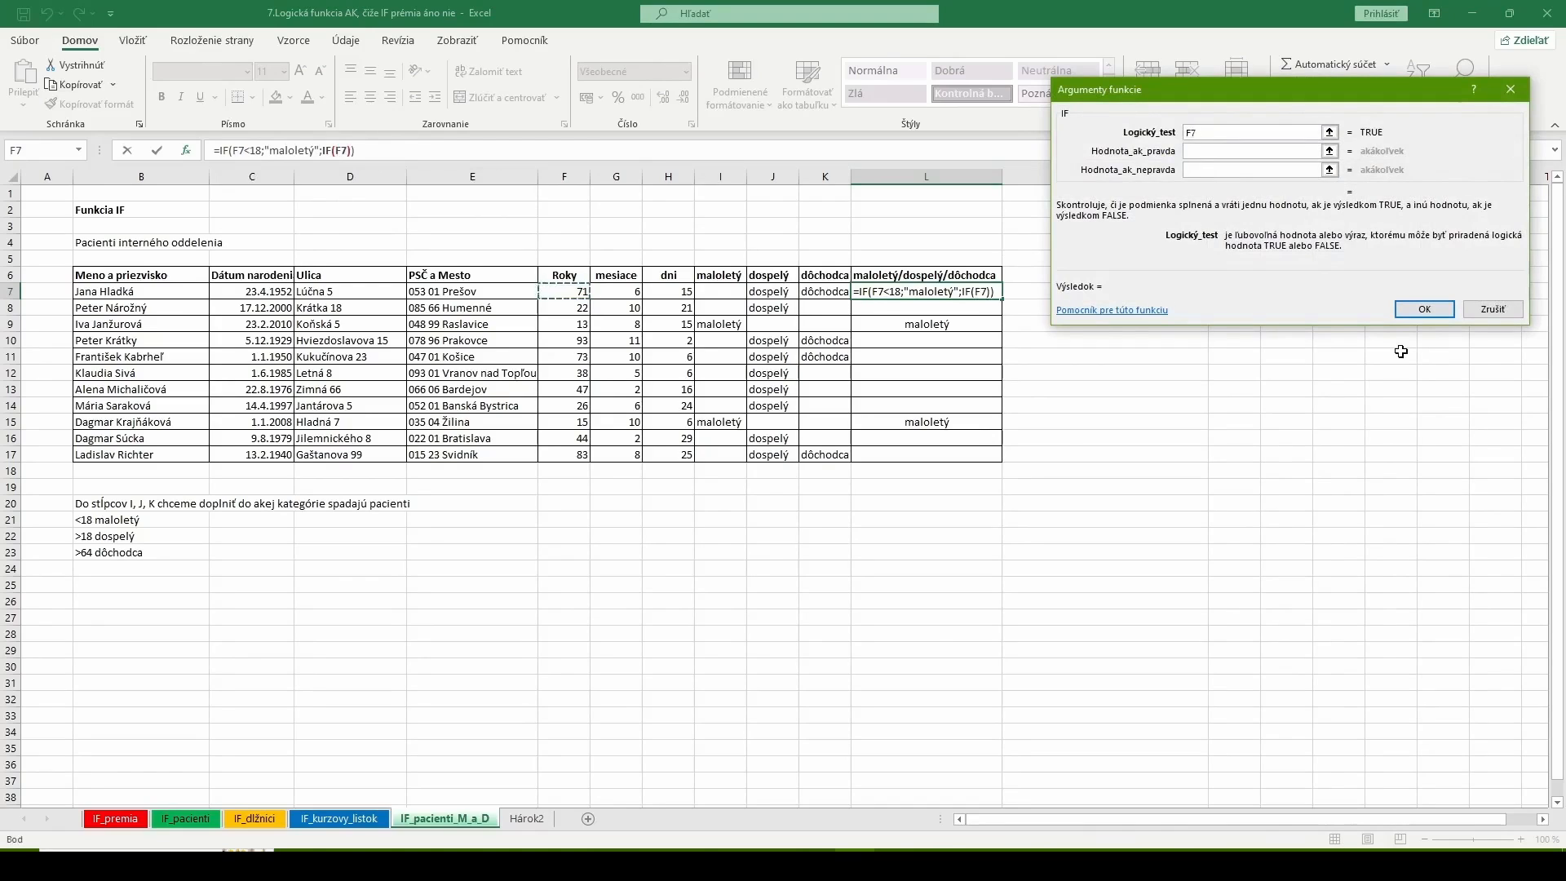
{"action": "type", "text": ">=64"}
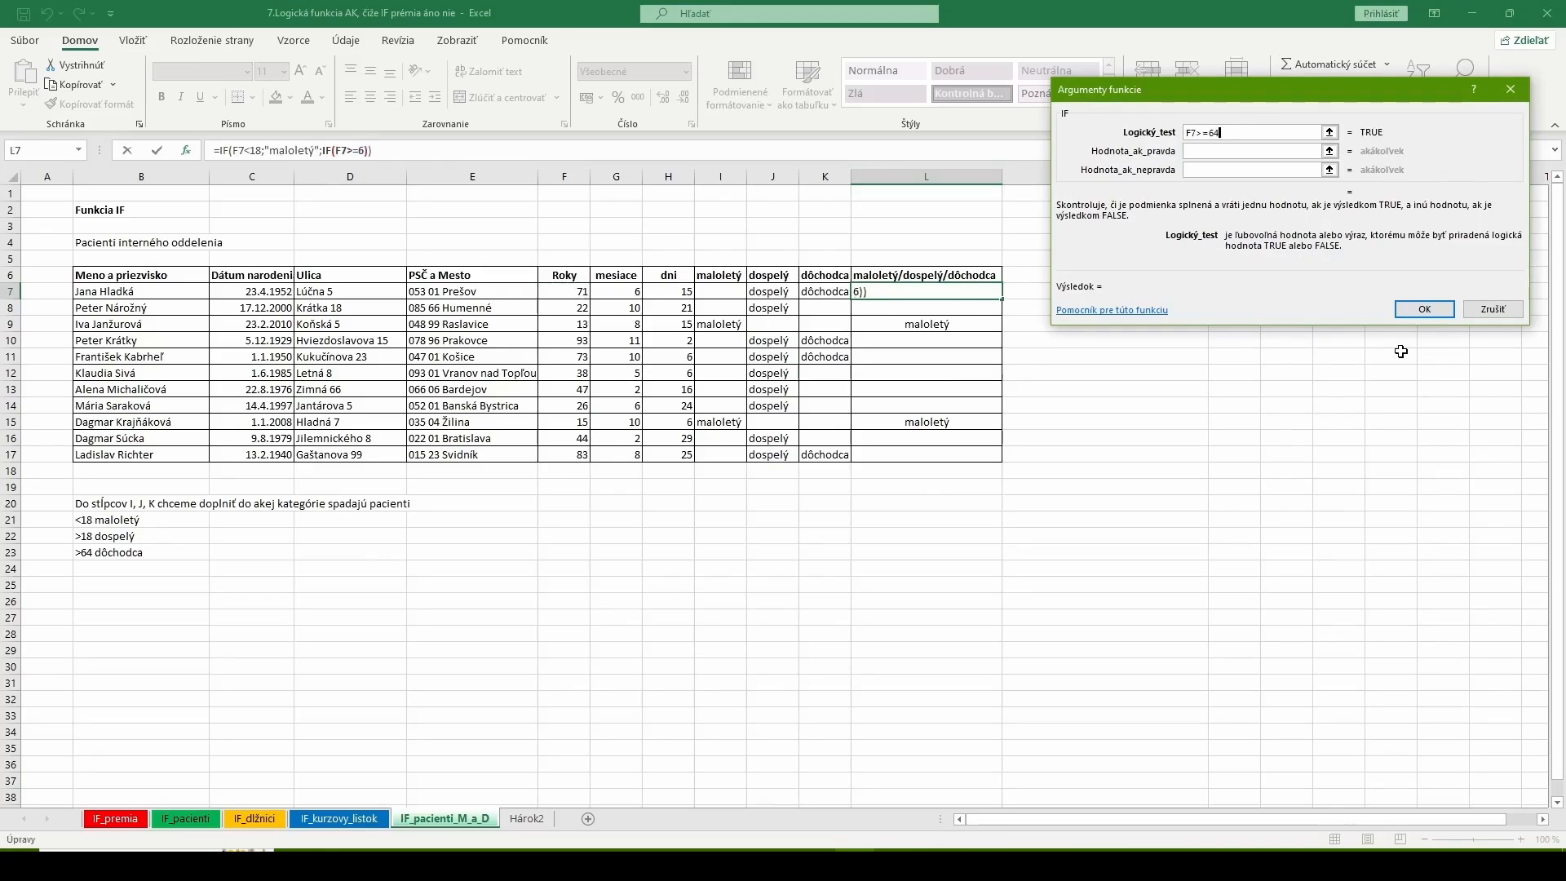
Set the nested IF to return "dôchodca" when true and "dospelý" when false, and fill L7 down to L17.
{"action": "left_click", "coordinate": [1191, 151]}
{"action": "type", "text": "dôchodca"}
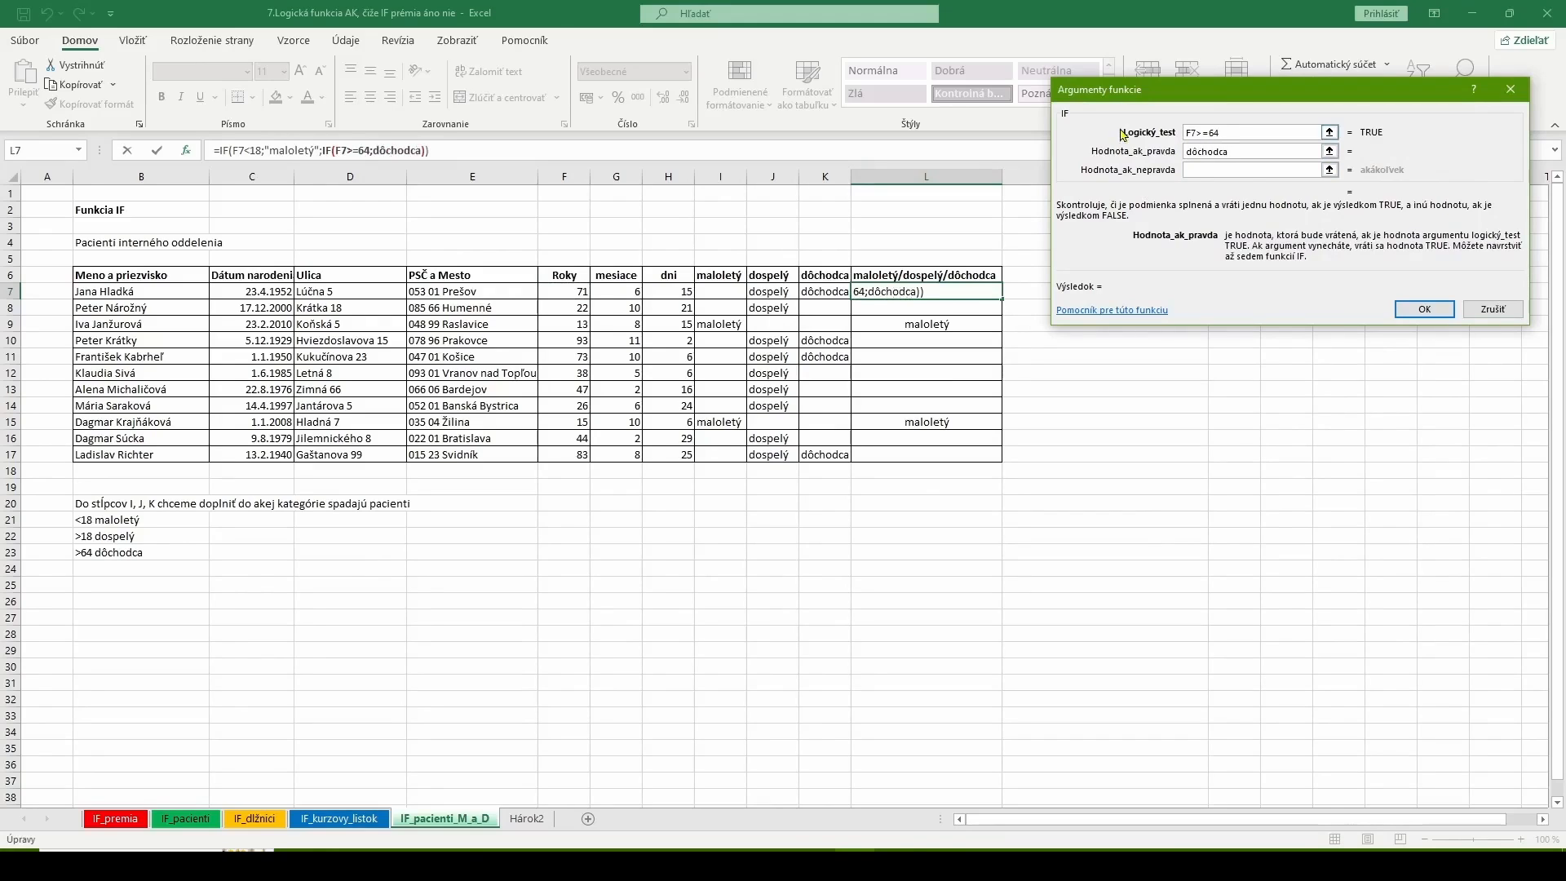
{"action": "left_click", "coordinate": [1200, 168]}
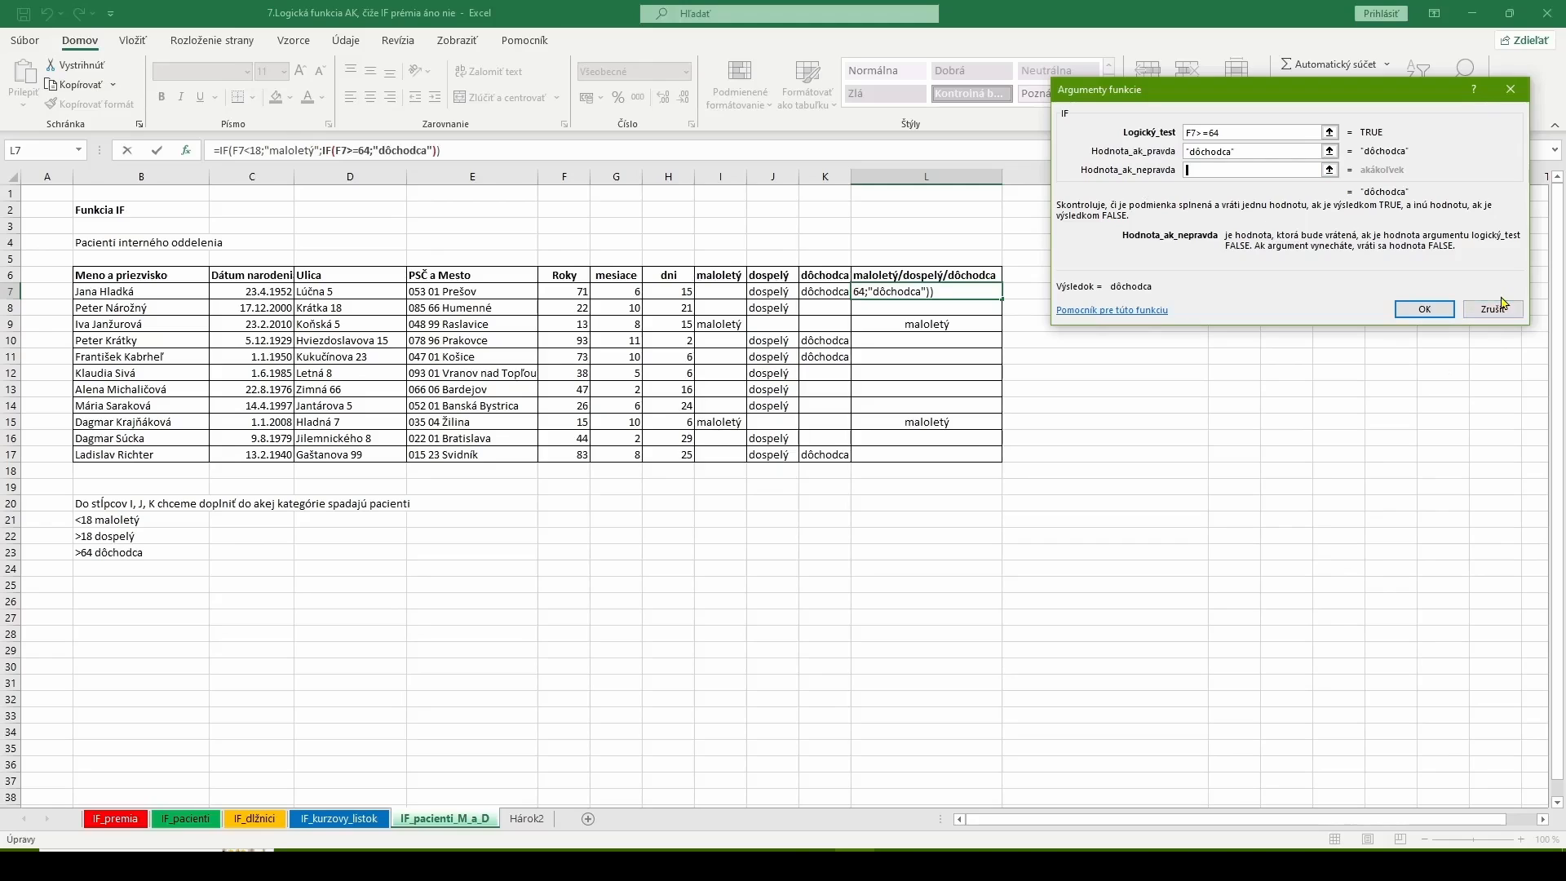
{"action": "type", "text": "dospelý"}
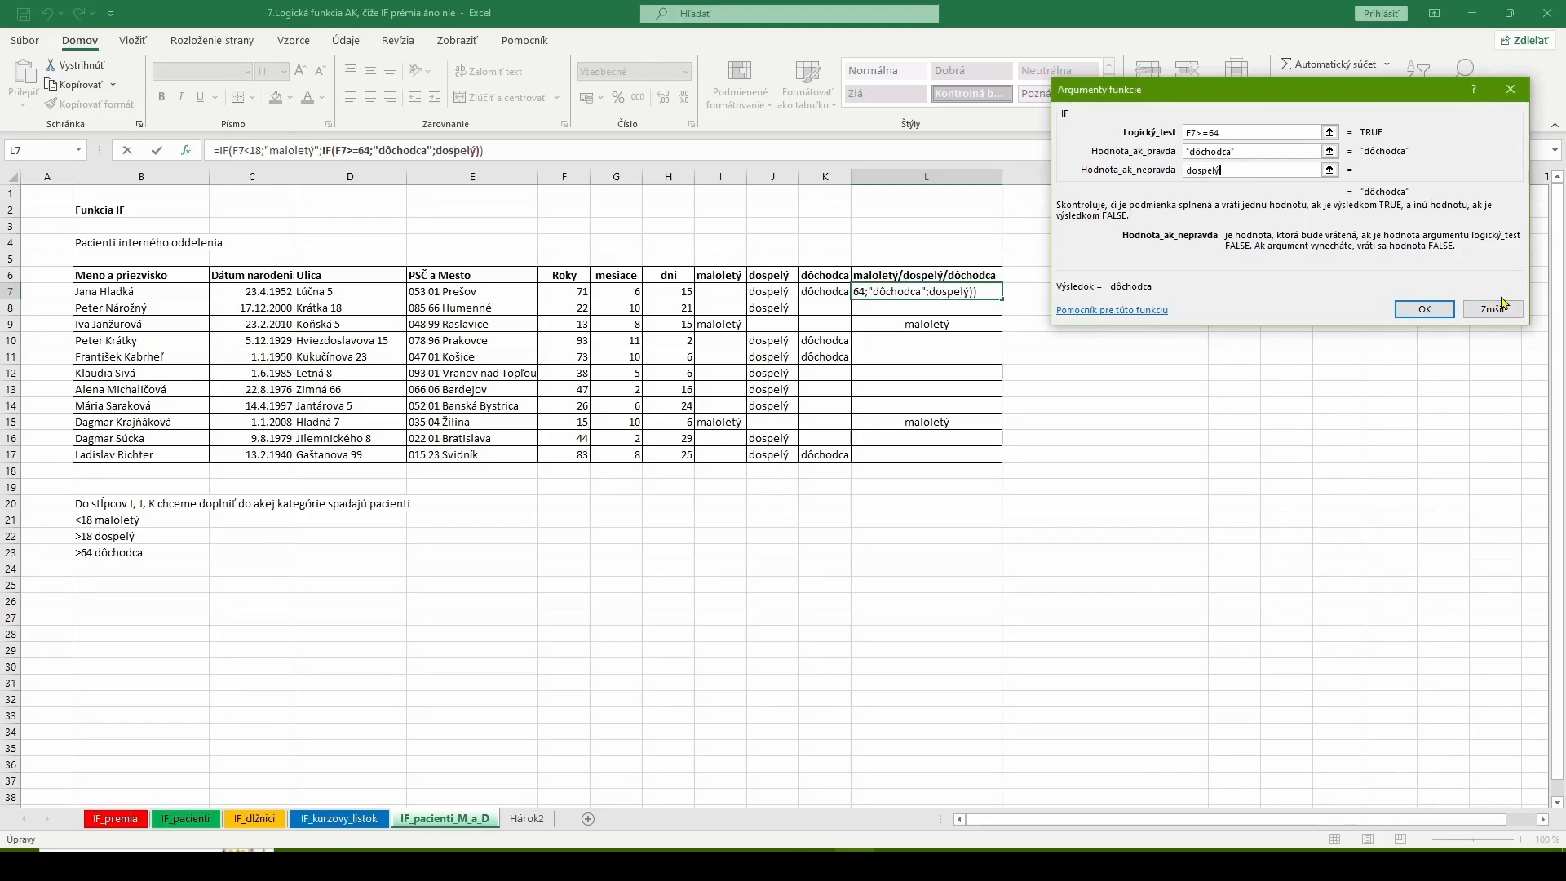
{"action": "left_click", "coordinate": [1426, 309]}
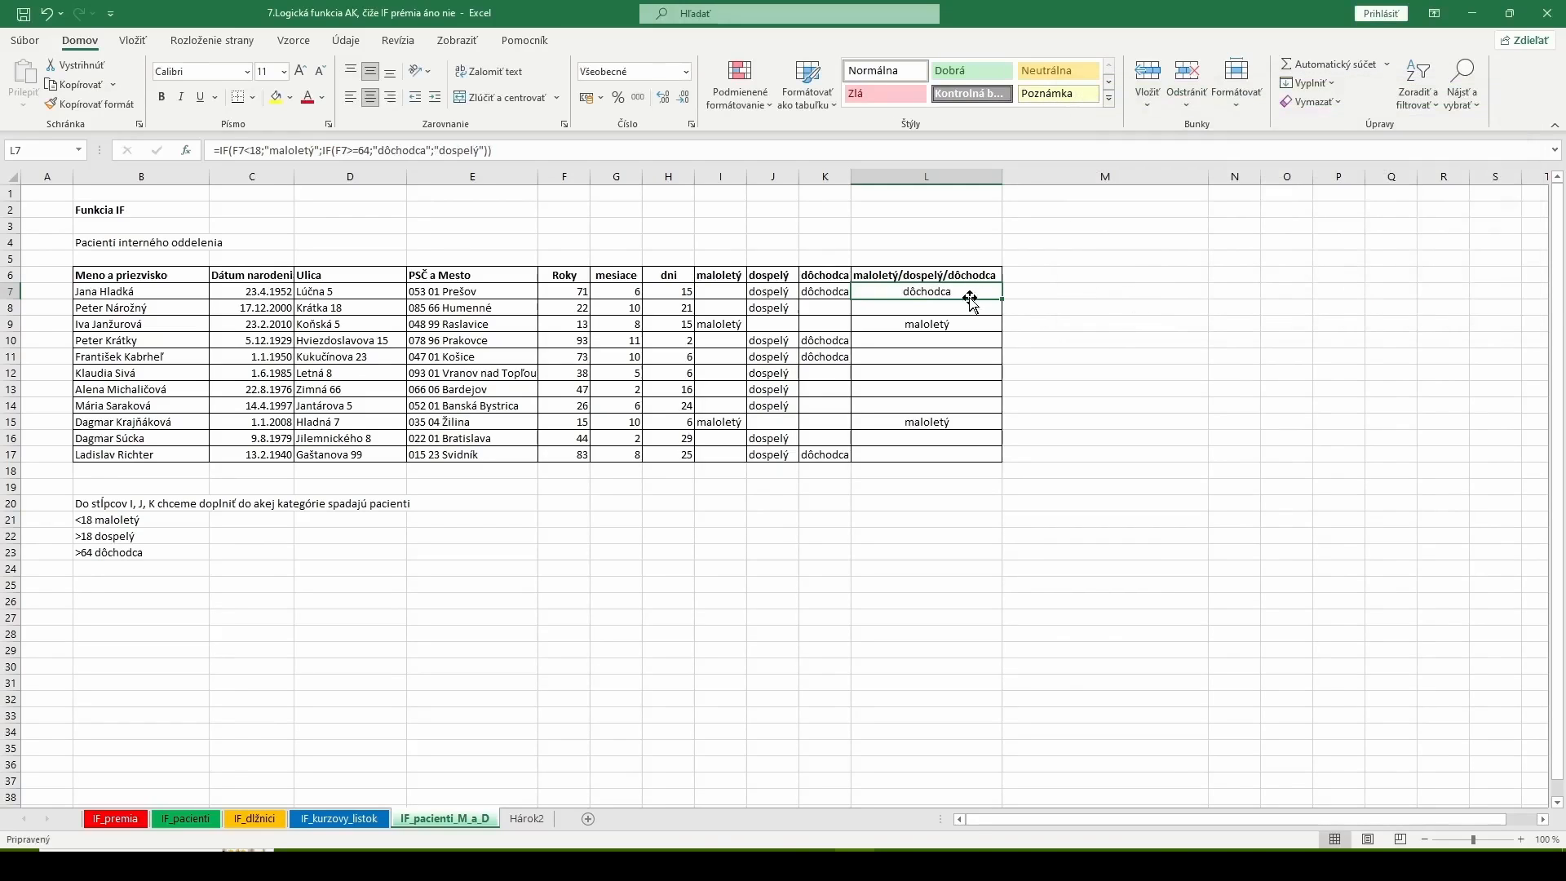
{"action": "double_click", "coordinate": [1002, 298]}
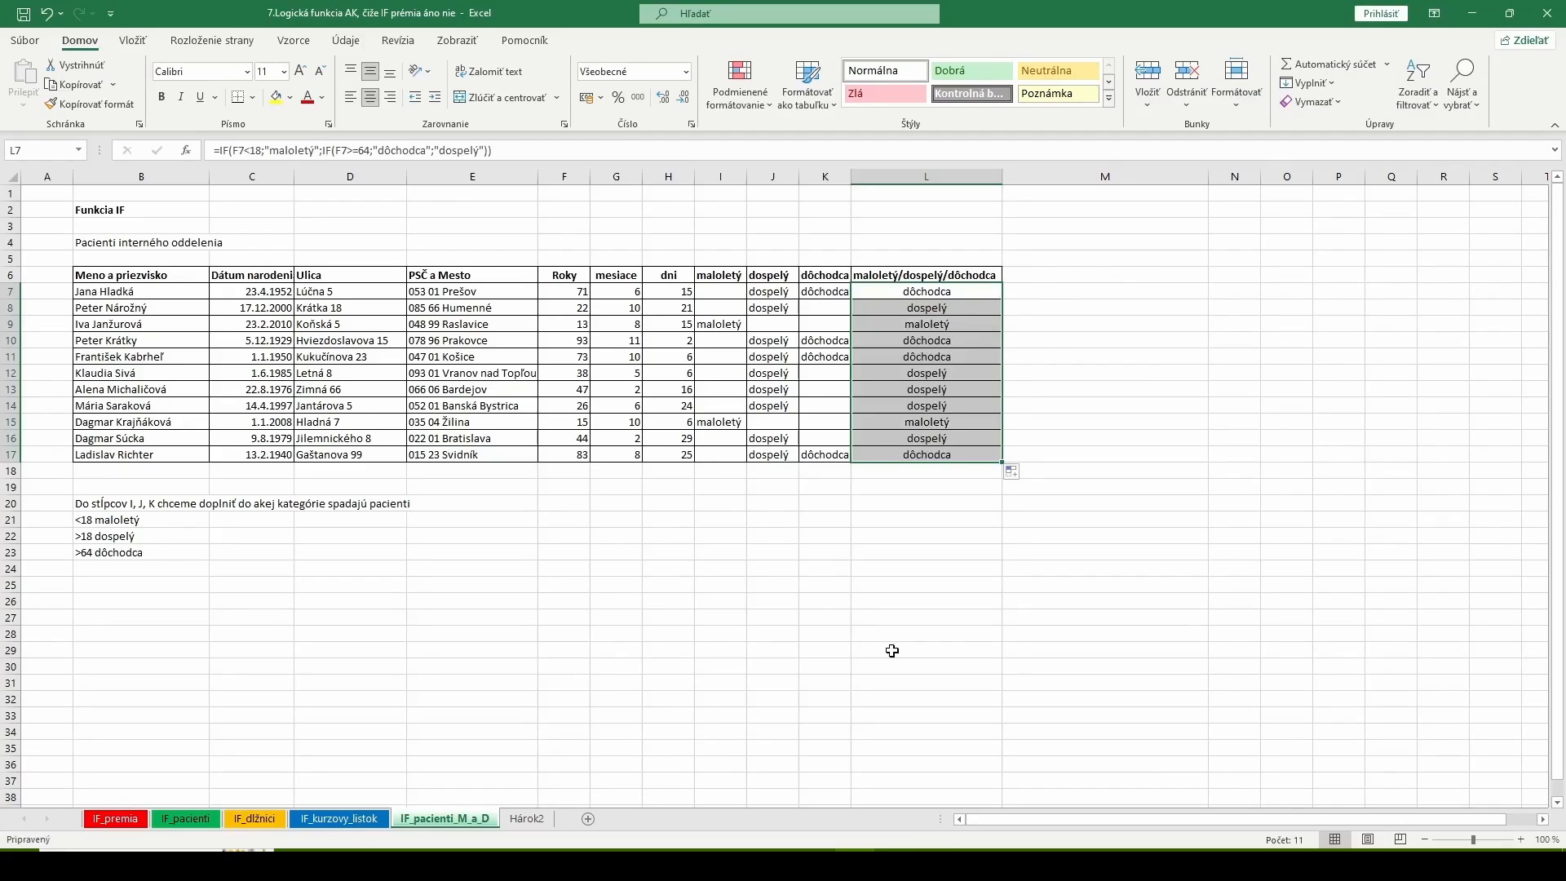
Clear the formulas from the maloletý/dospelý/dôchodca column, L7:L17.
{"action": "left_click", "coordinate": [866, 571]}
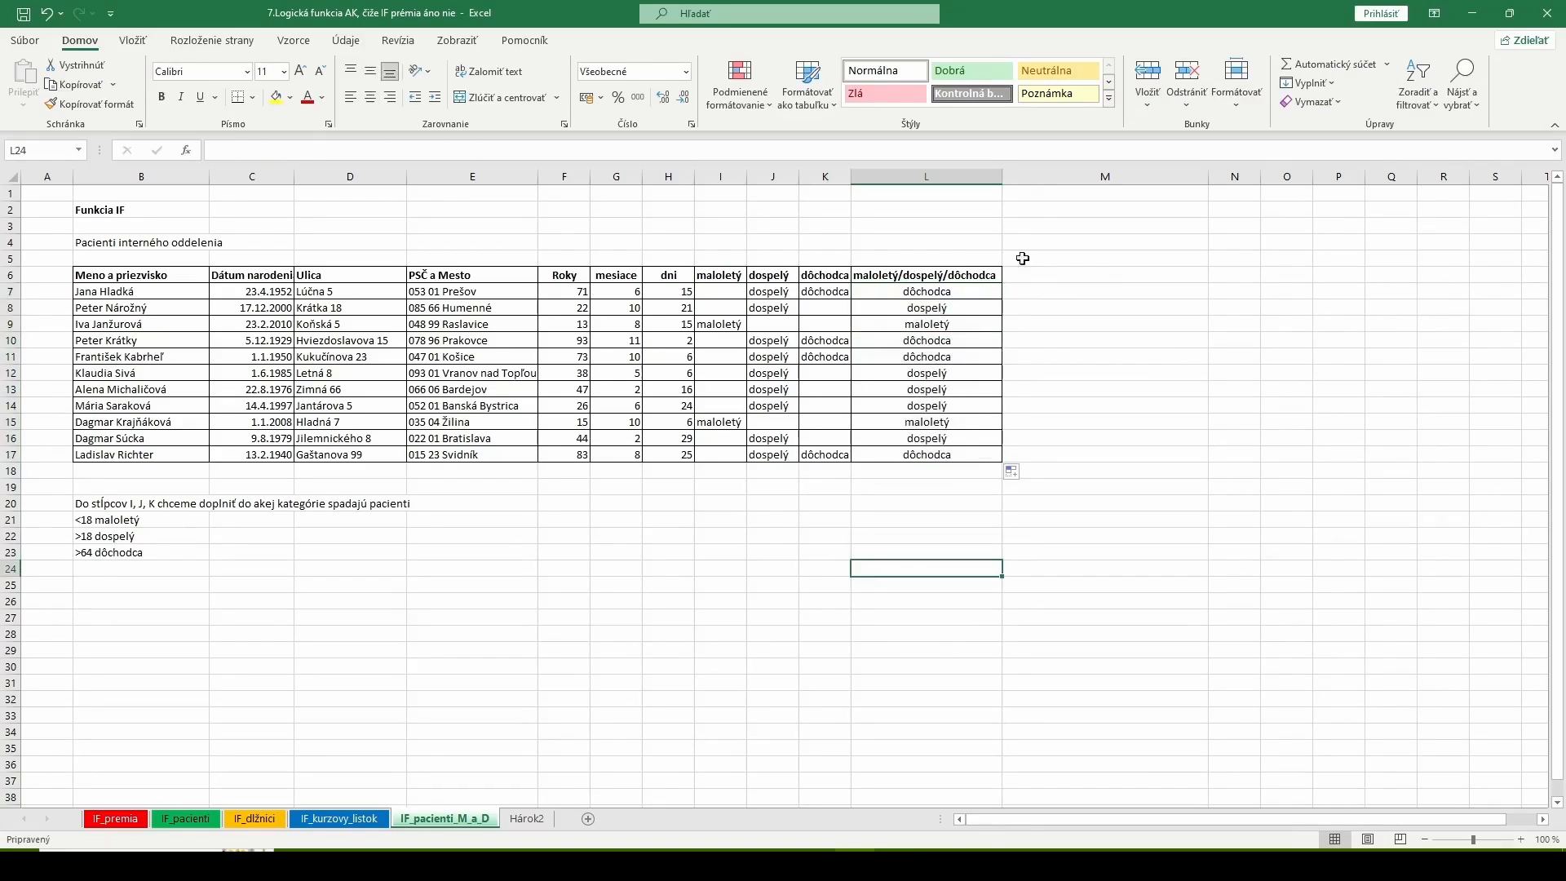
{"action": "left_click_drag", "start_coordinate": [921, 291], "coordinate": [916, 455]}
{"action": "key", "text": "Delete"}
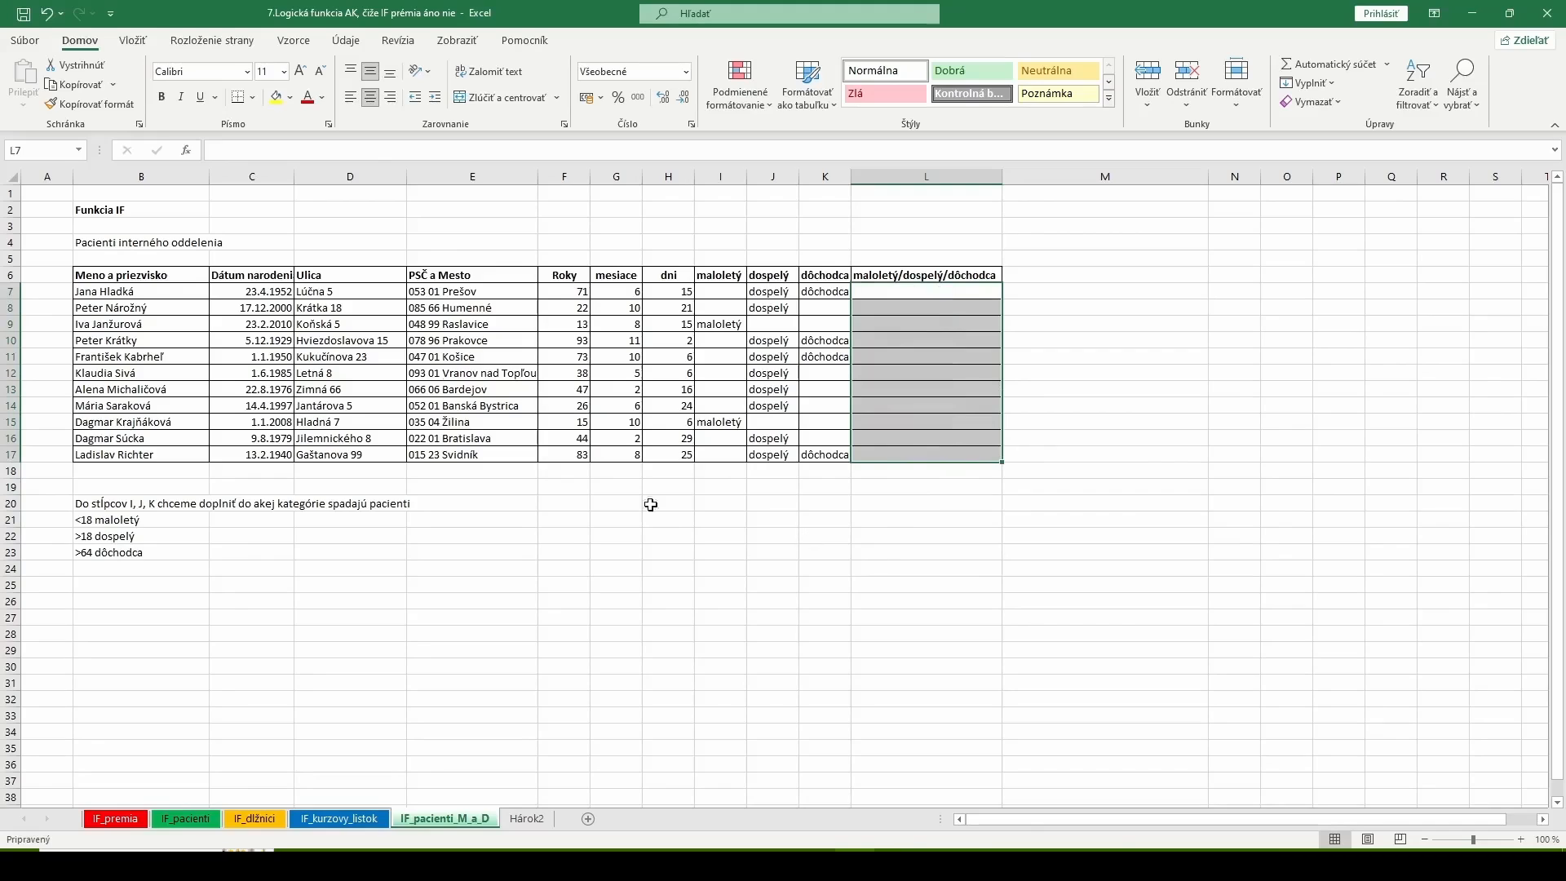
Extend the heading in B2 to read "Funkcia IF, resp. IFS pri verziách 2019 a vyššie a 365".
{"action": "left_click", "coordinate": [102, 212]}
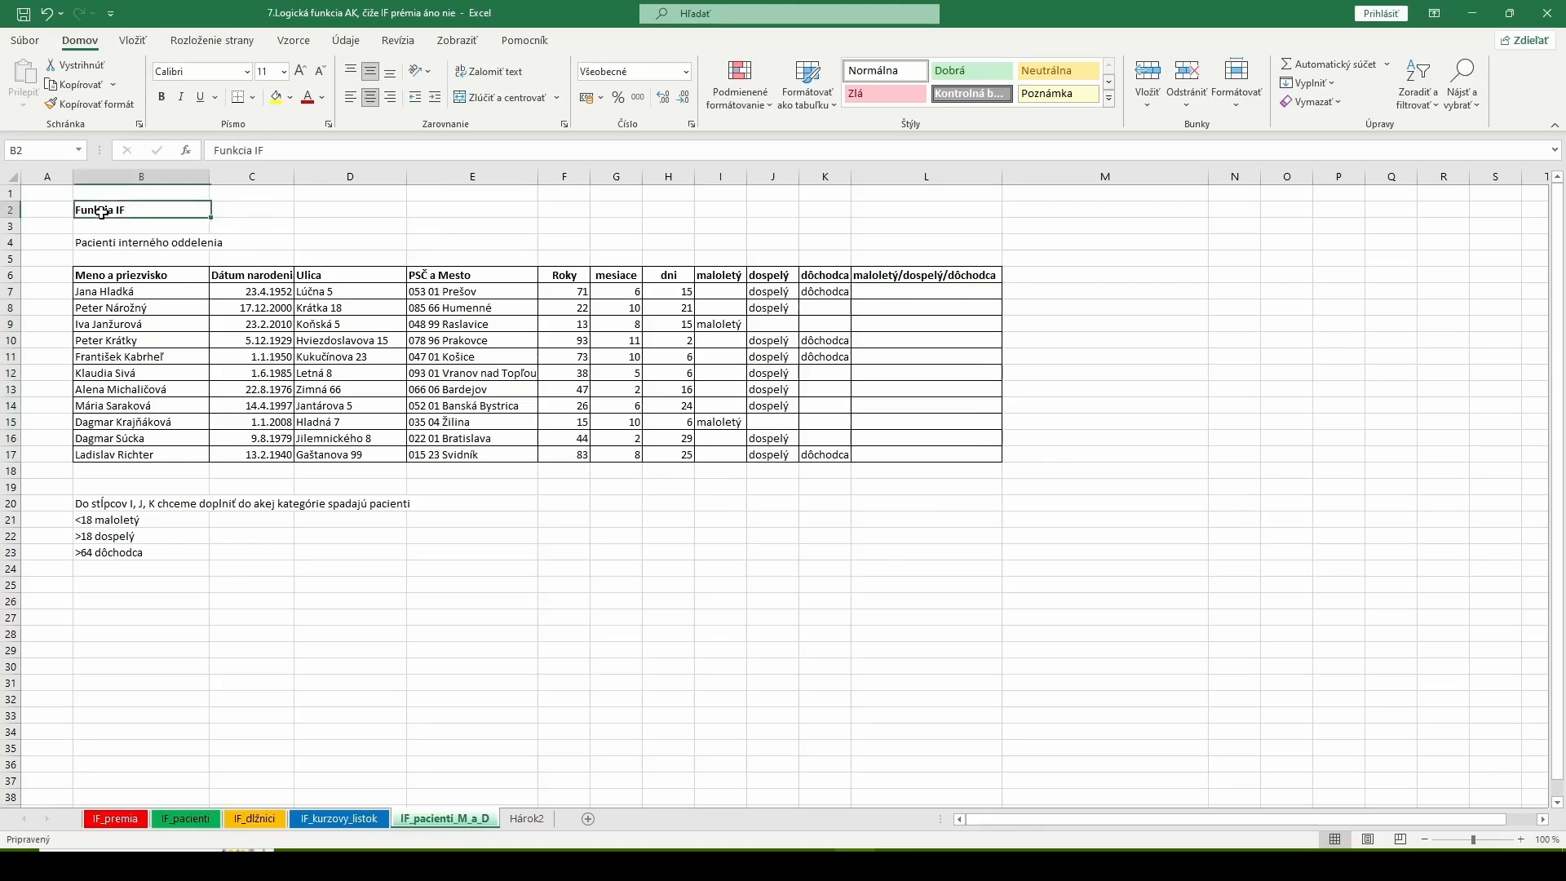
{"action": "left_click", "coordinate": [278, 151]}
{"action": "type", "text": ", re"}
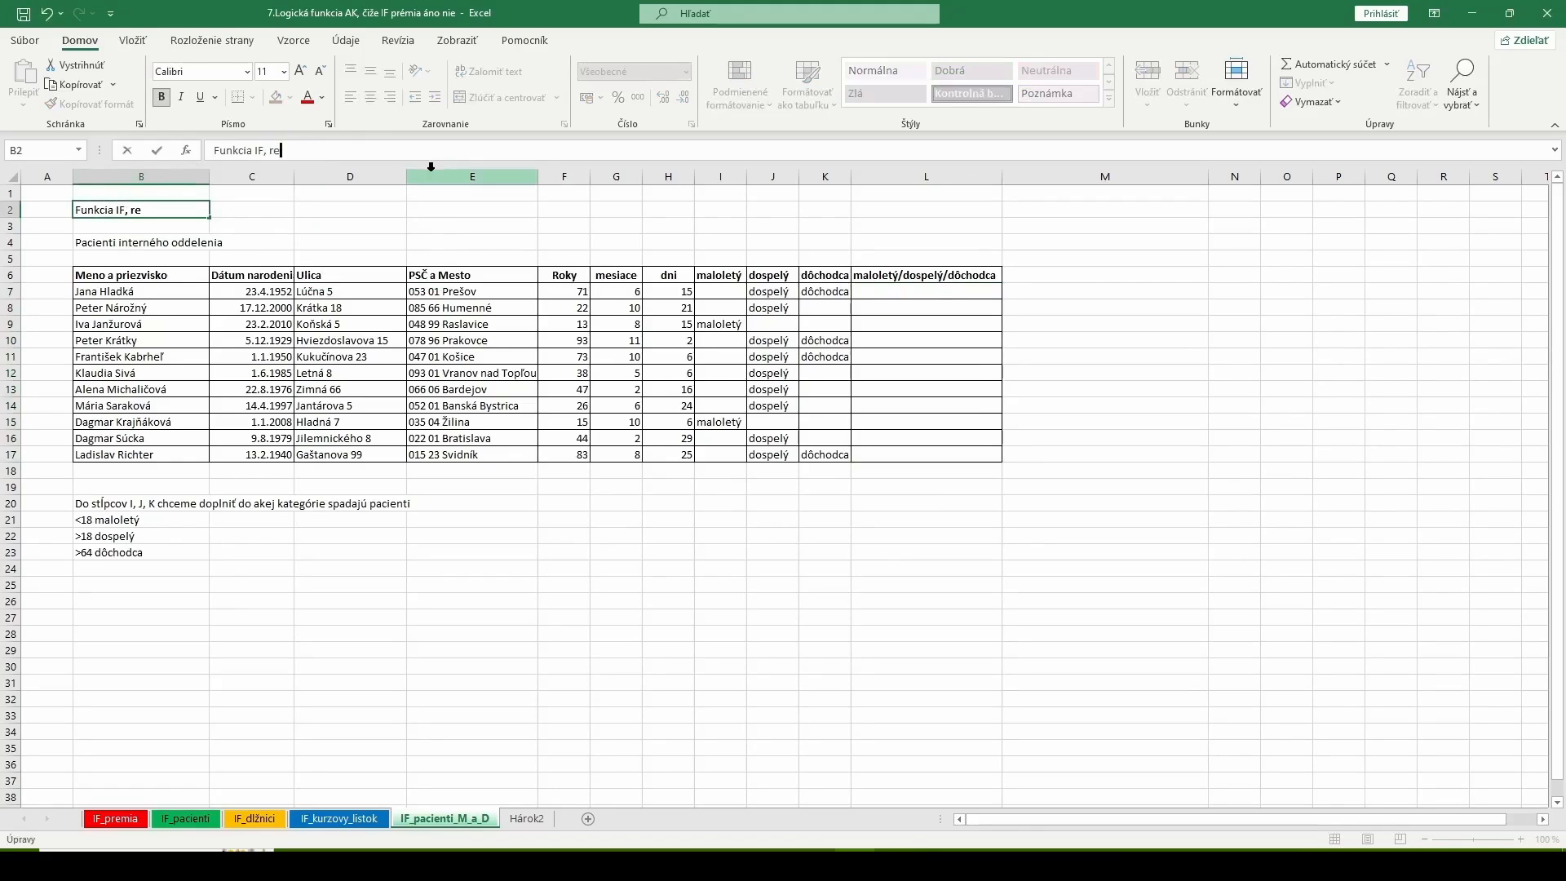
{"action": "type", "text": "sp. I"}
{"action": "type", "text": "FS pri verziách 2019 a vyš"}
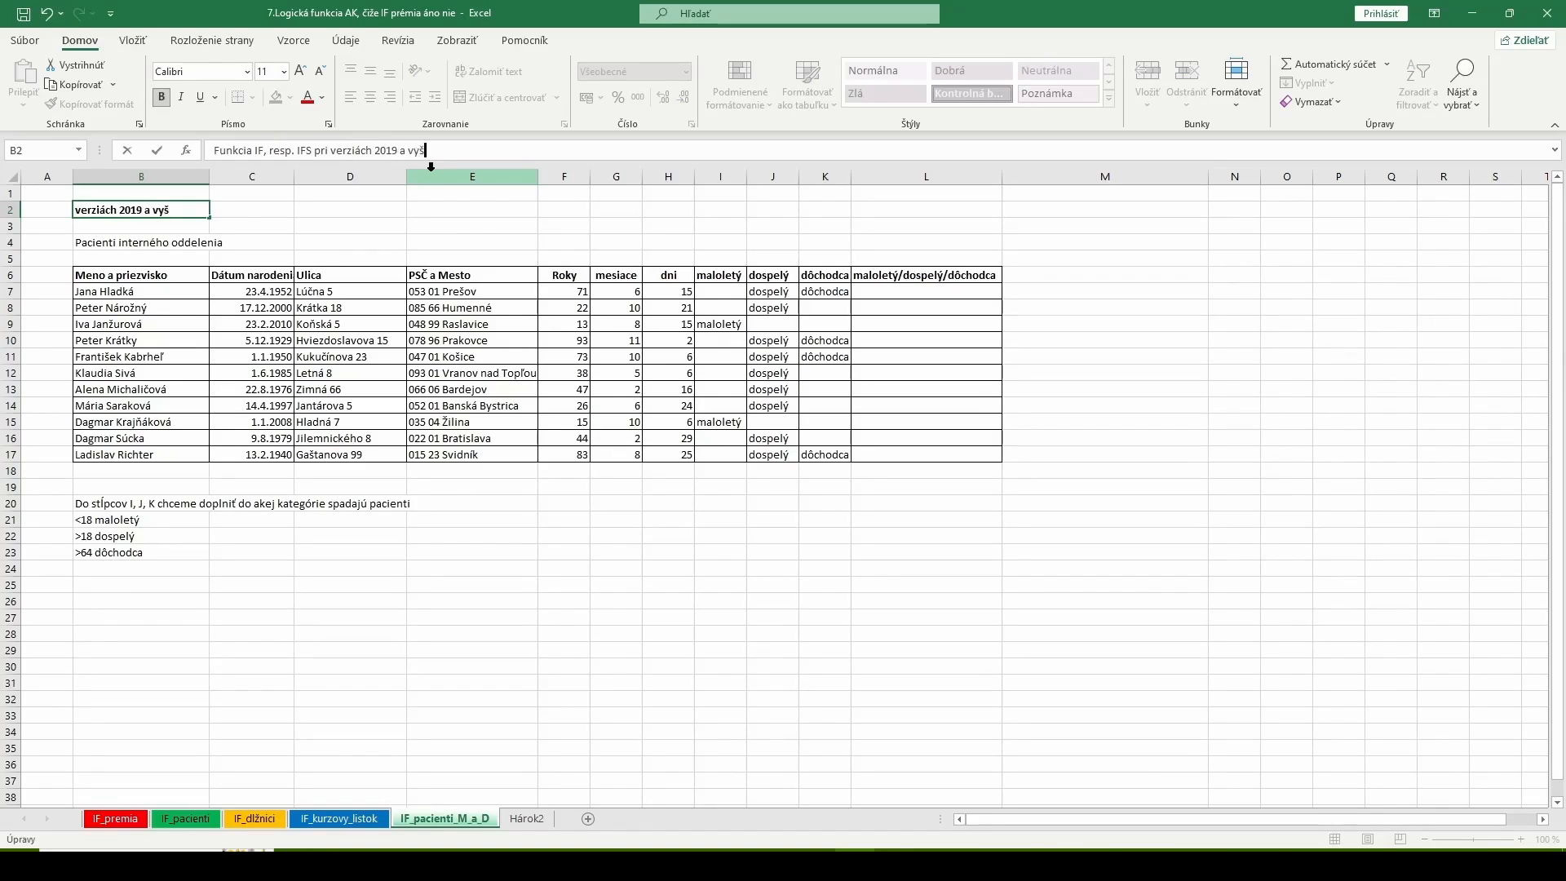
{"action": "type", "text": "šie a 365"}
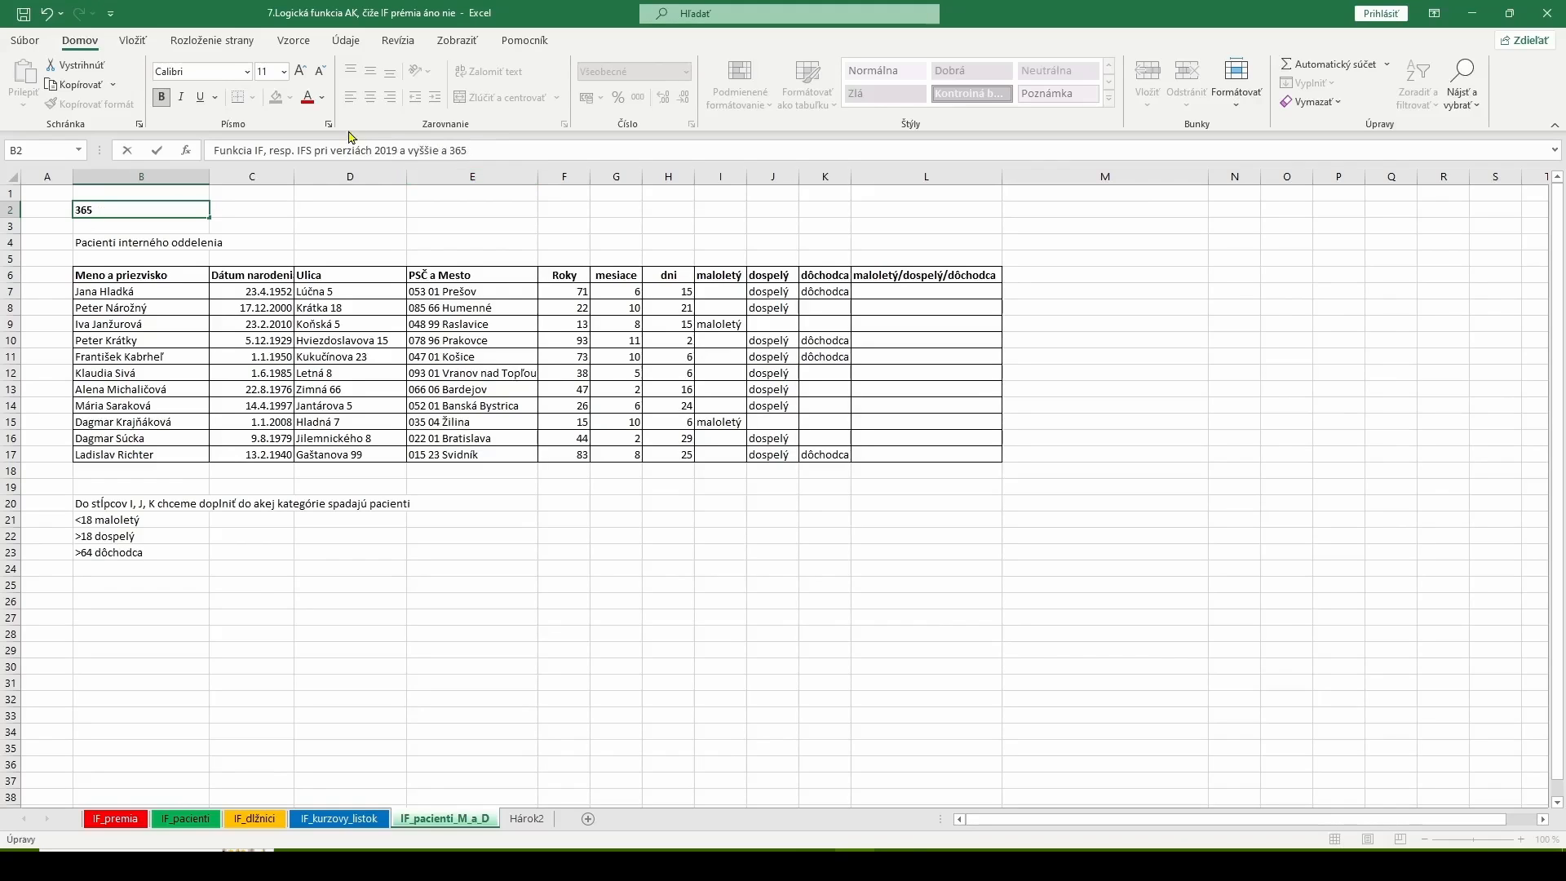
{"action": "left_click", "coordinate": [673, 633]}
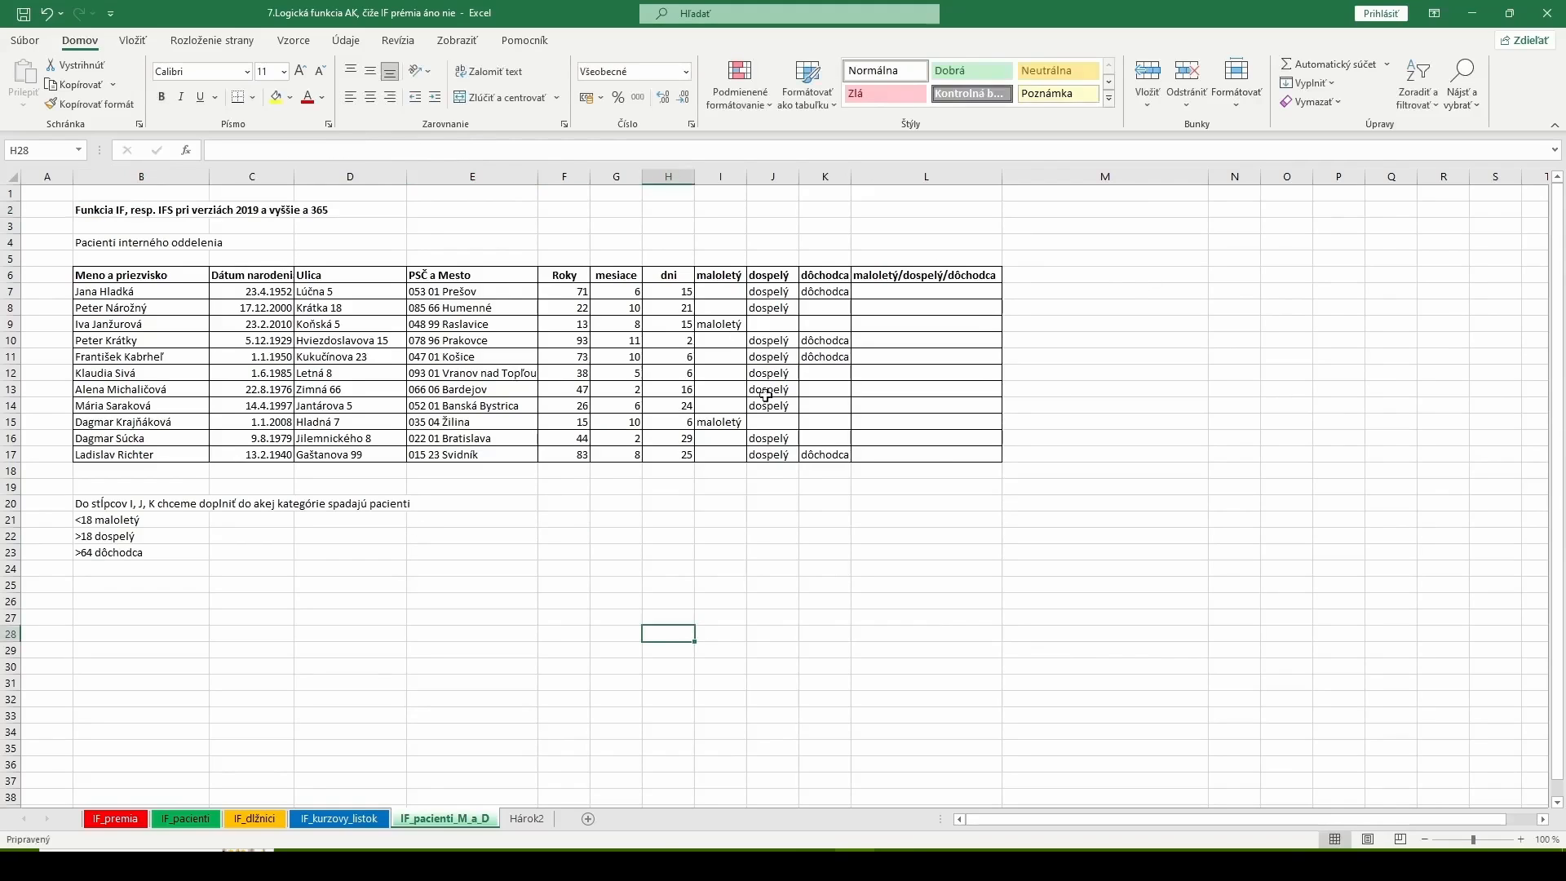
Insert the logical function IFS in L7 with the first test F7<18 returning "maloletý".
{"action": "left_click", "coordinate": [922, 290]}
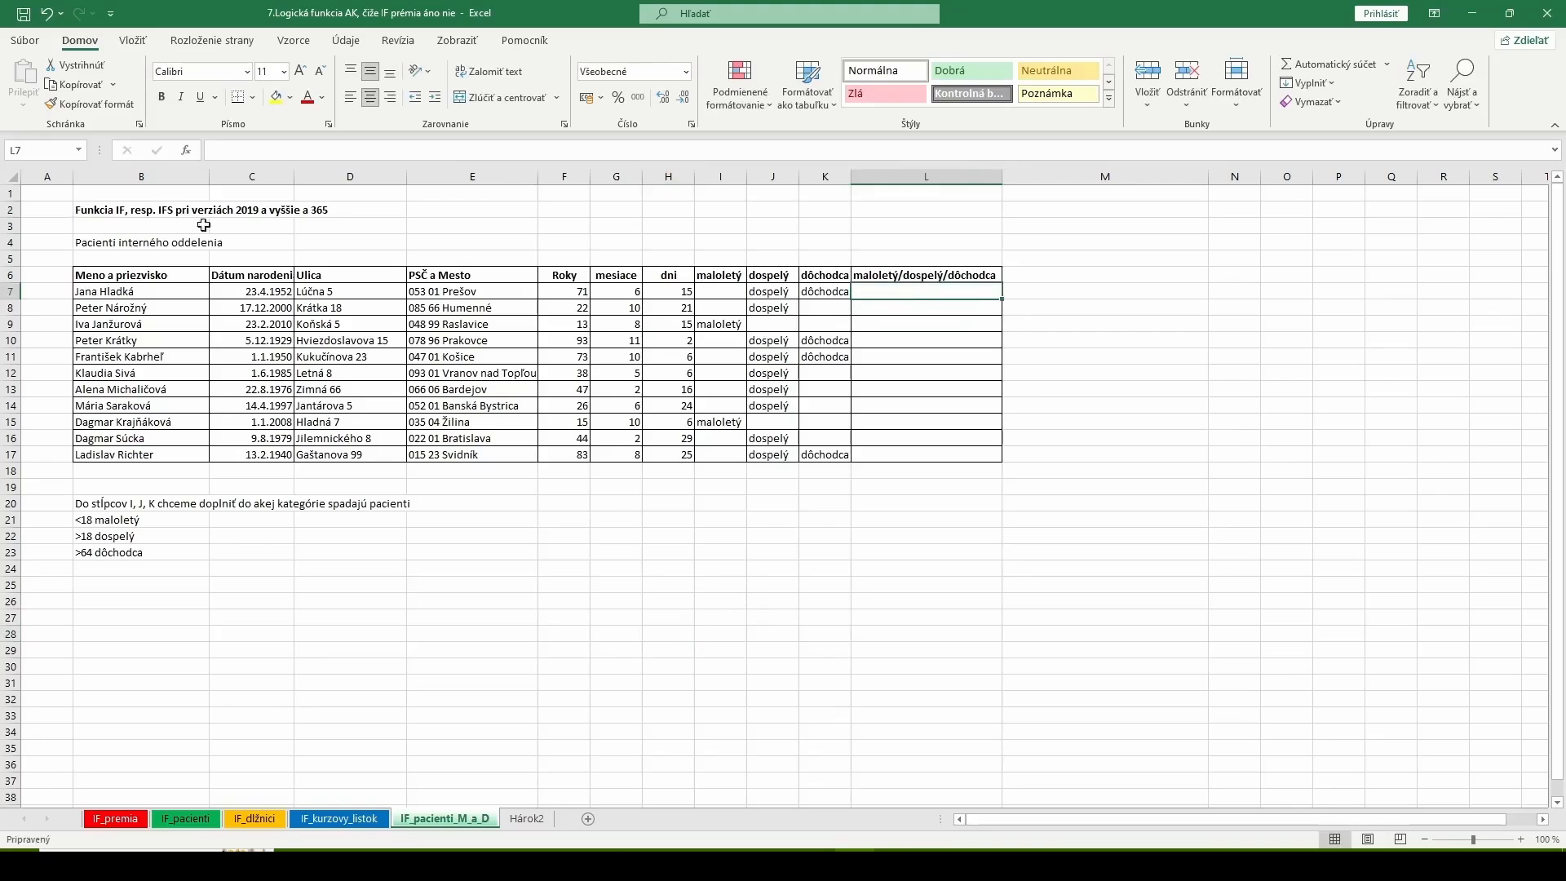
{"action": "left_click", "coordinate": [190, 152]}
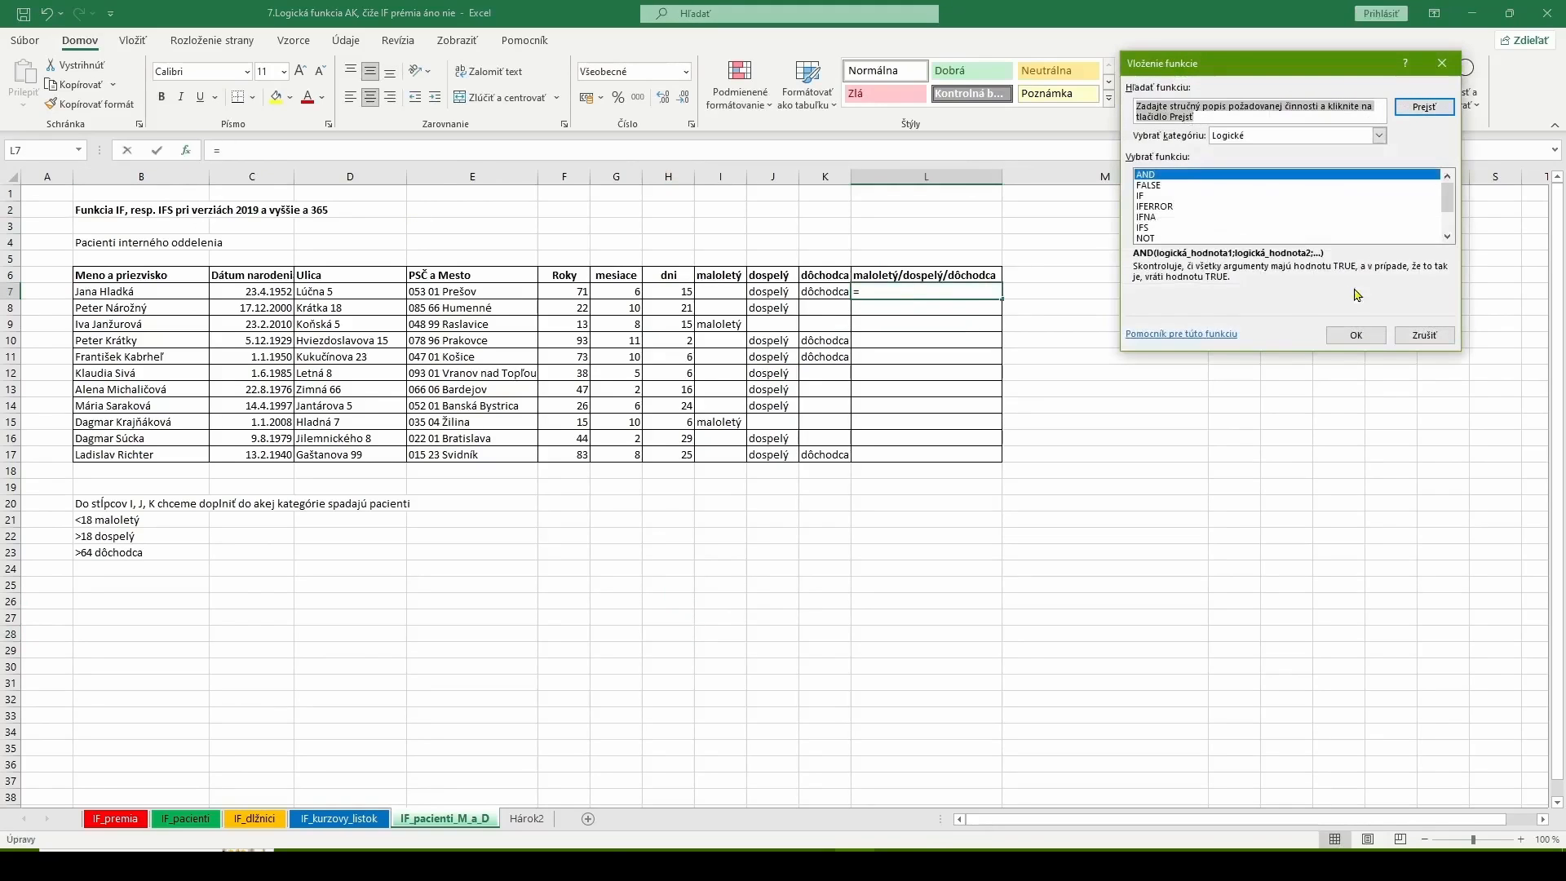
{"action": "left_click", "coordinate": [1152, 228]}
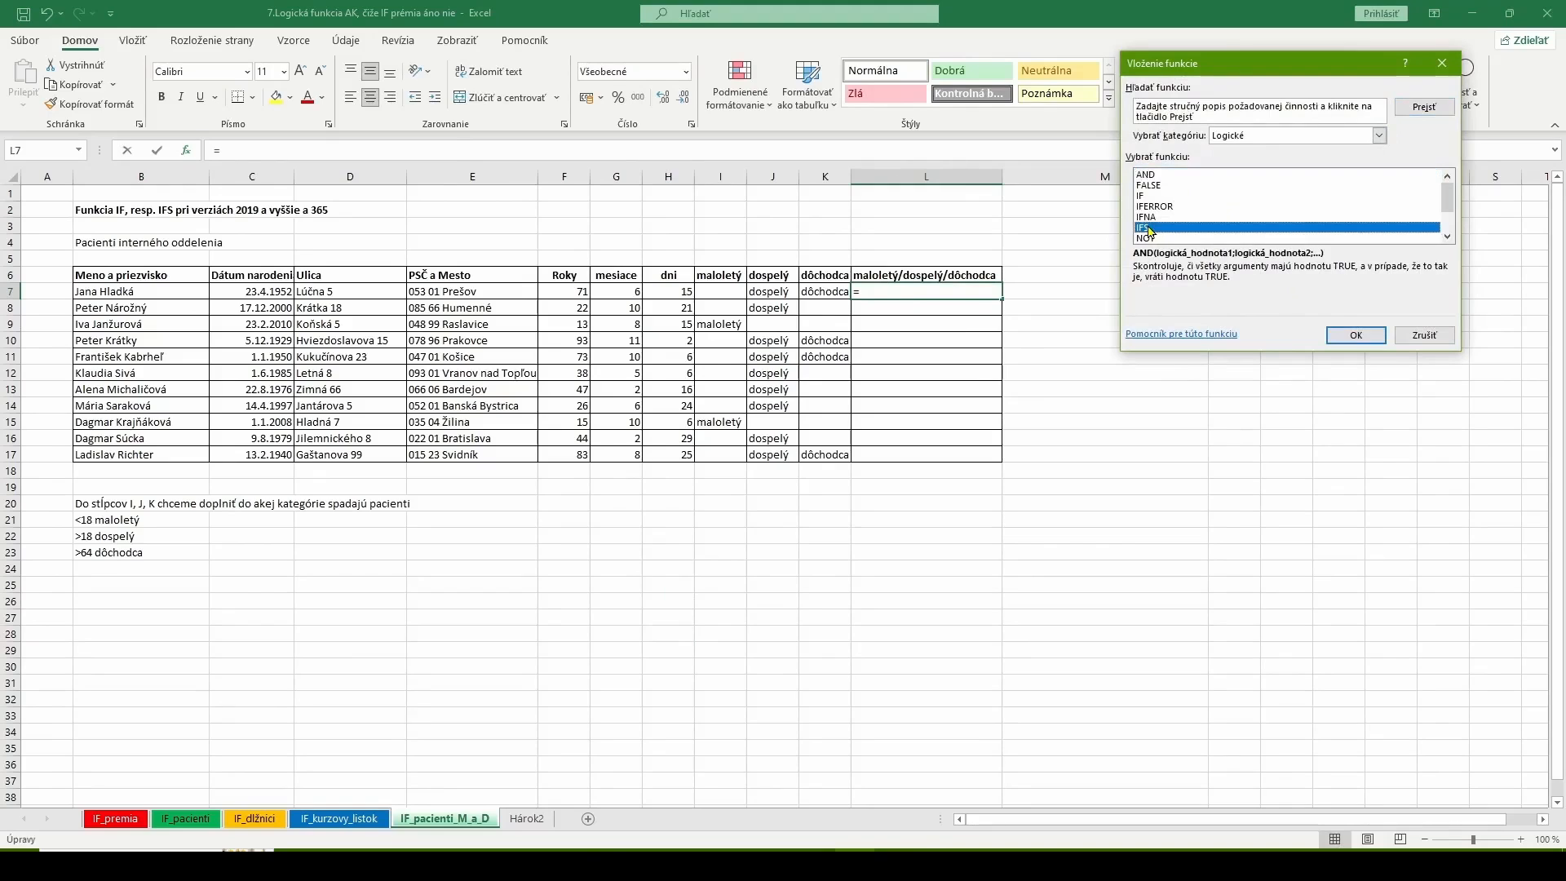
{"action": "left_click", "coordinate": [1344, 340]}
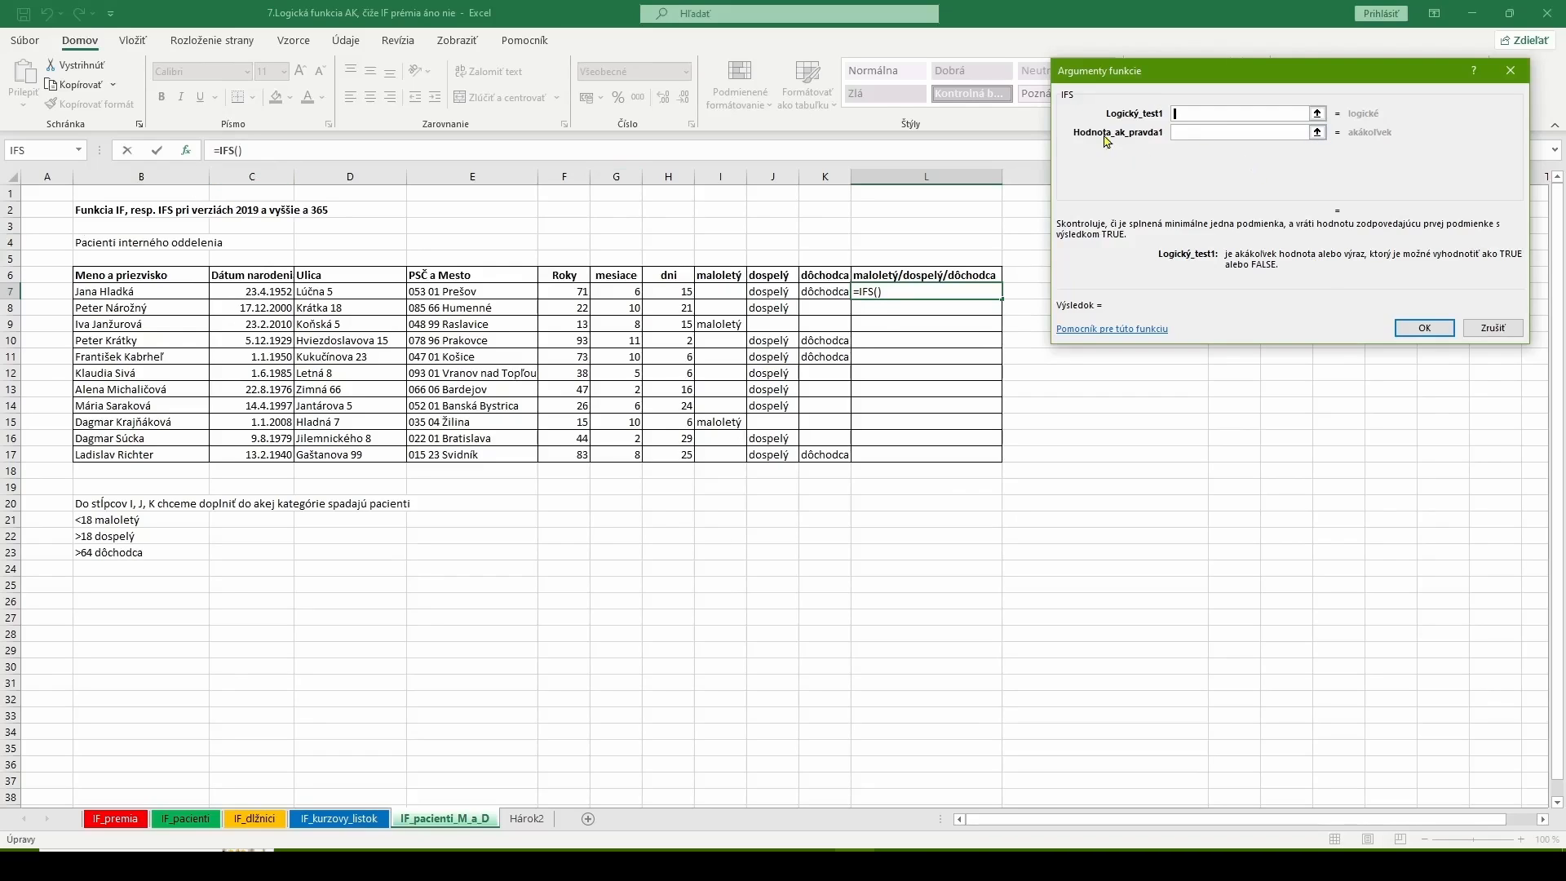
{"action": "left_click", "coordinate": [568, 296]}
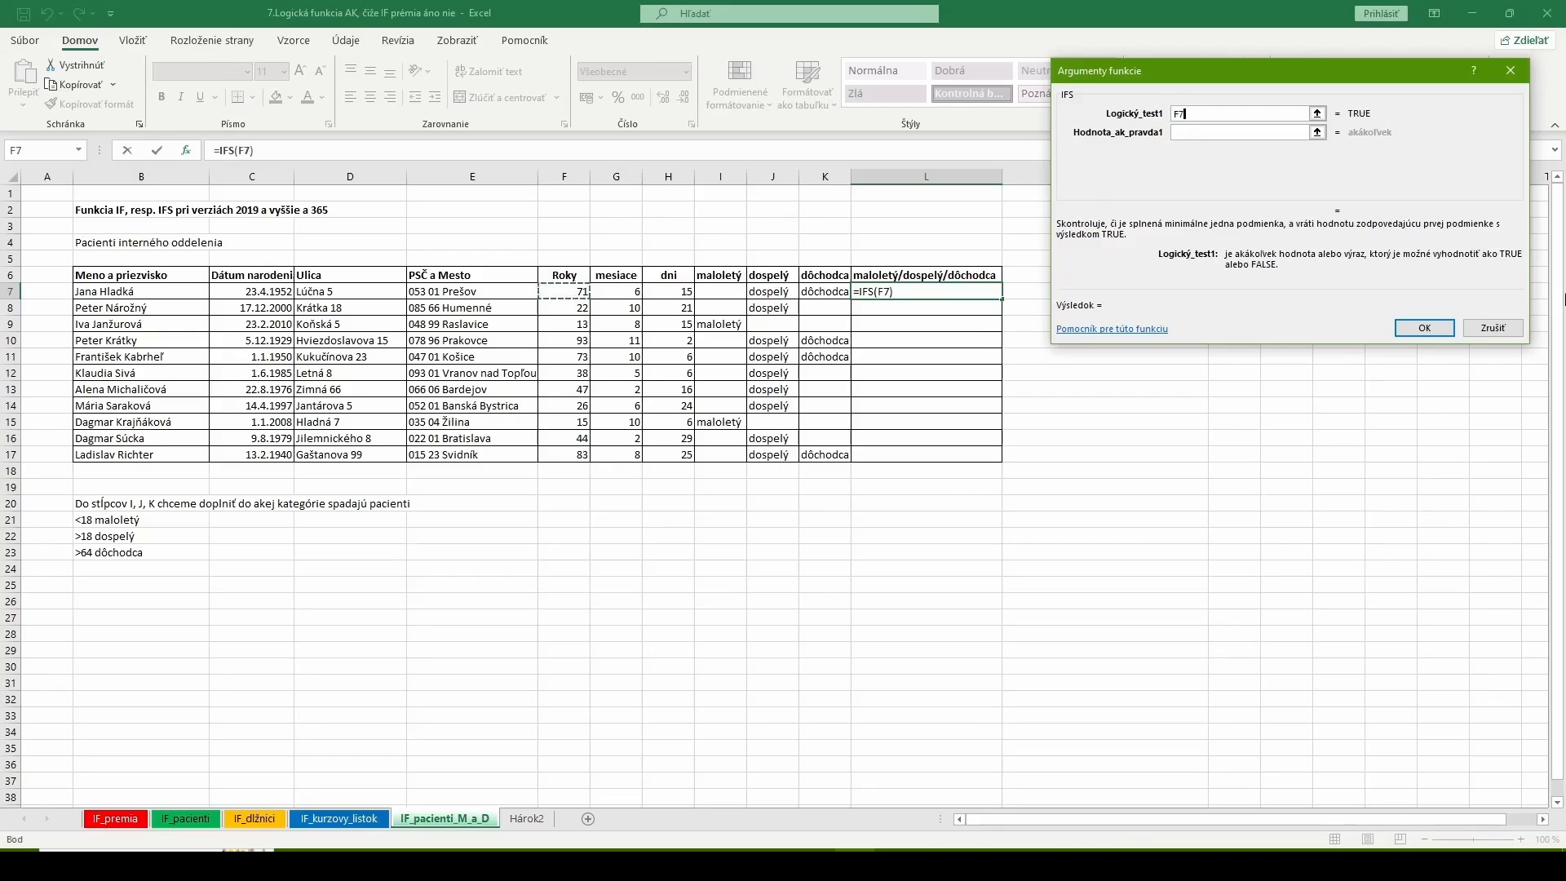
{"action": "type", "text": "<18"}
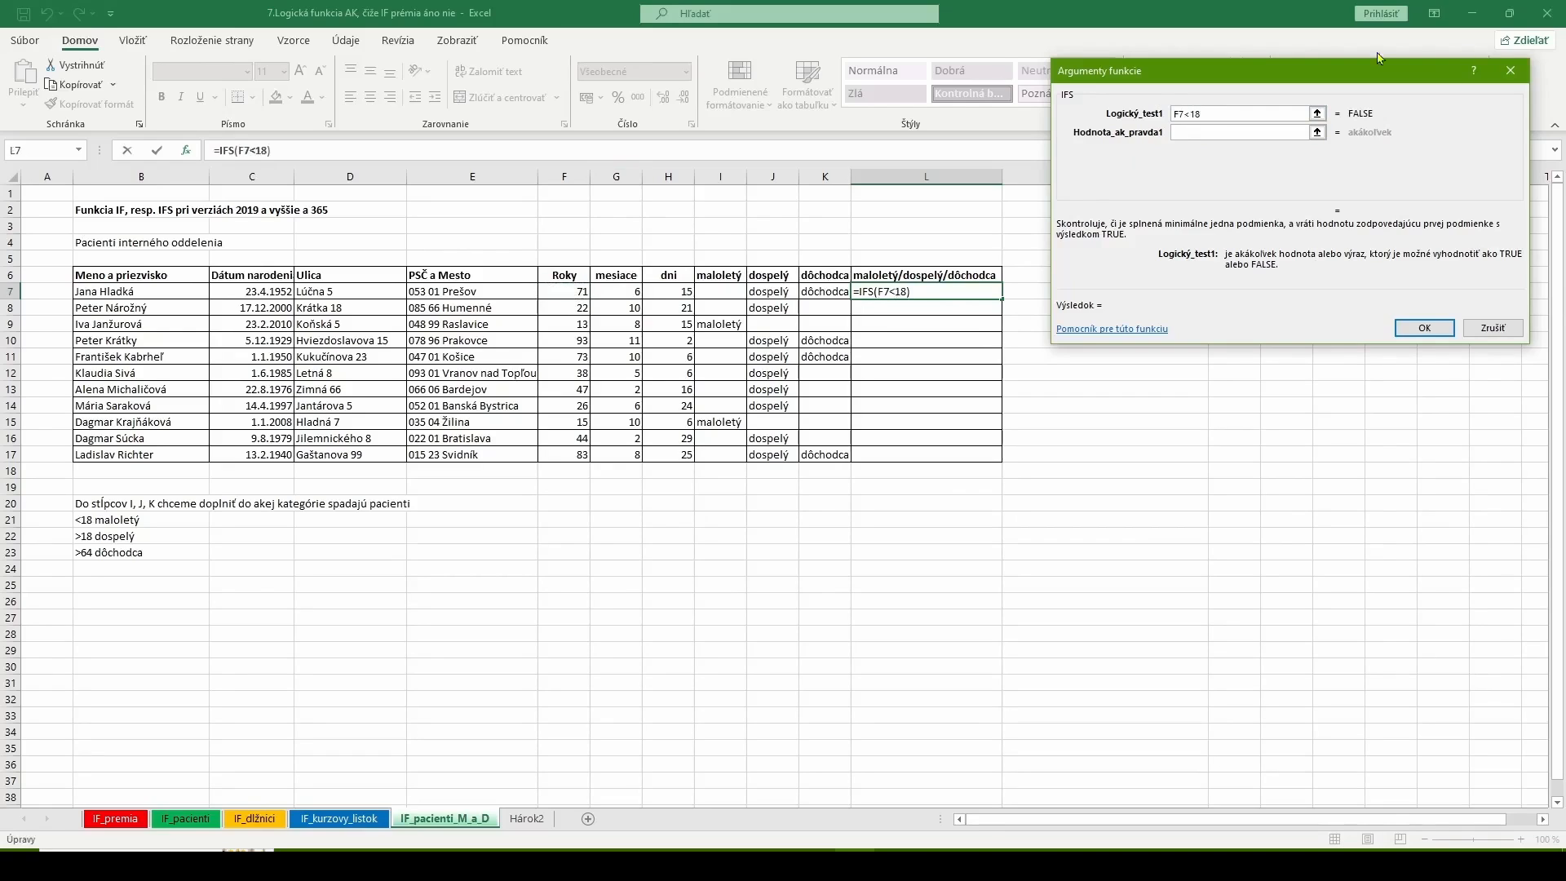
{"action": "left_click", "coordinate": [1185, 131]}
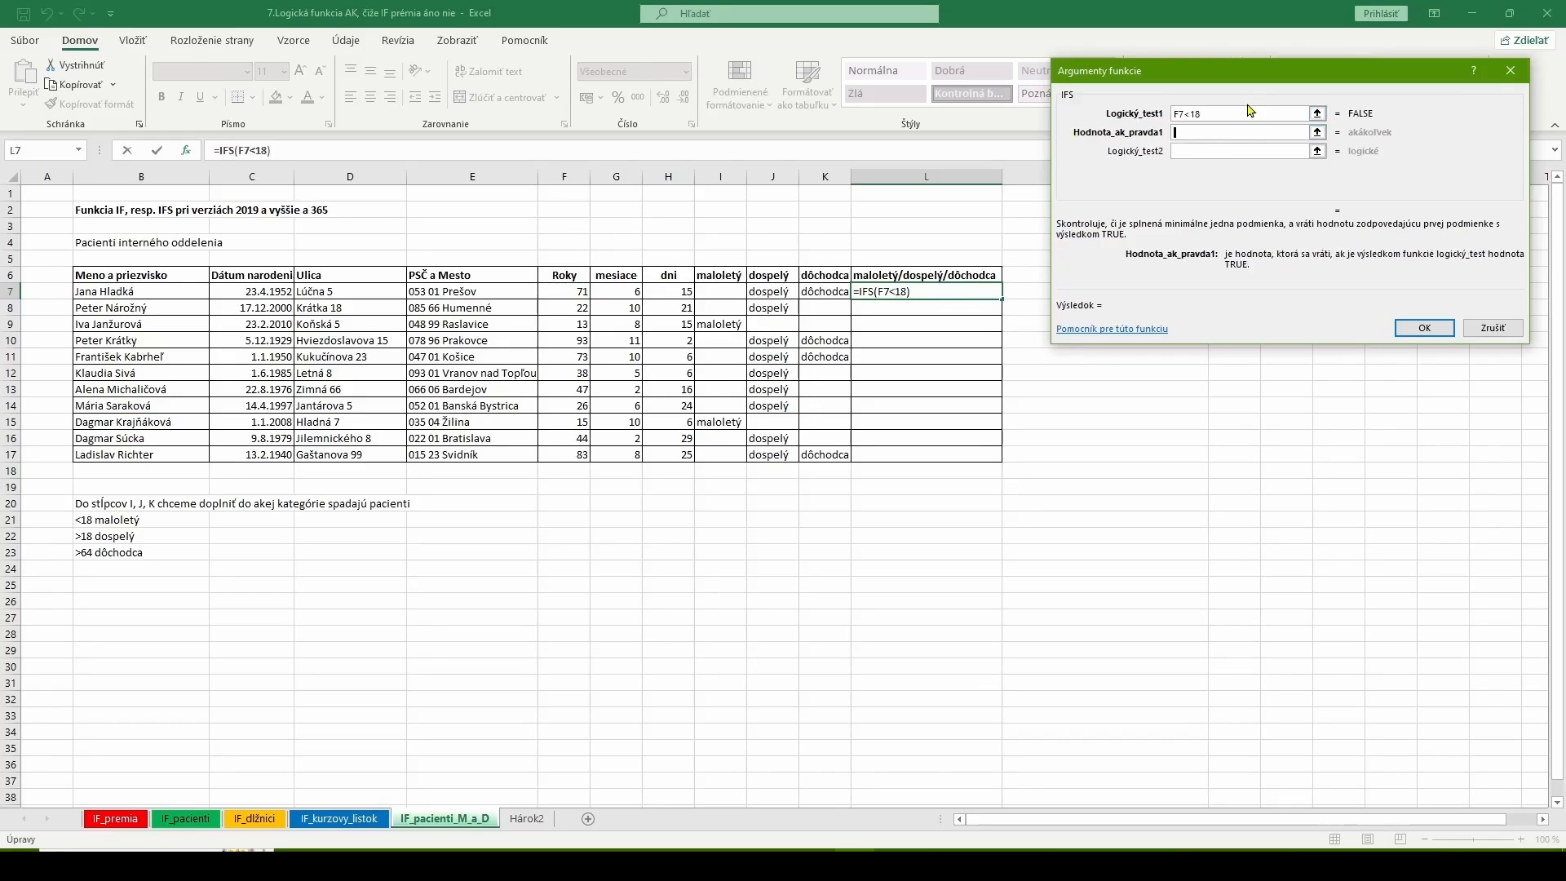
{"action": "type", "text": "maloletý"}
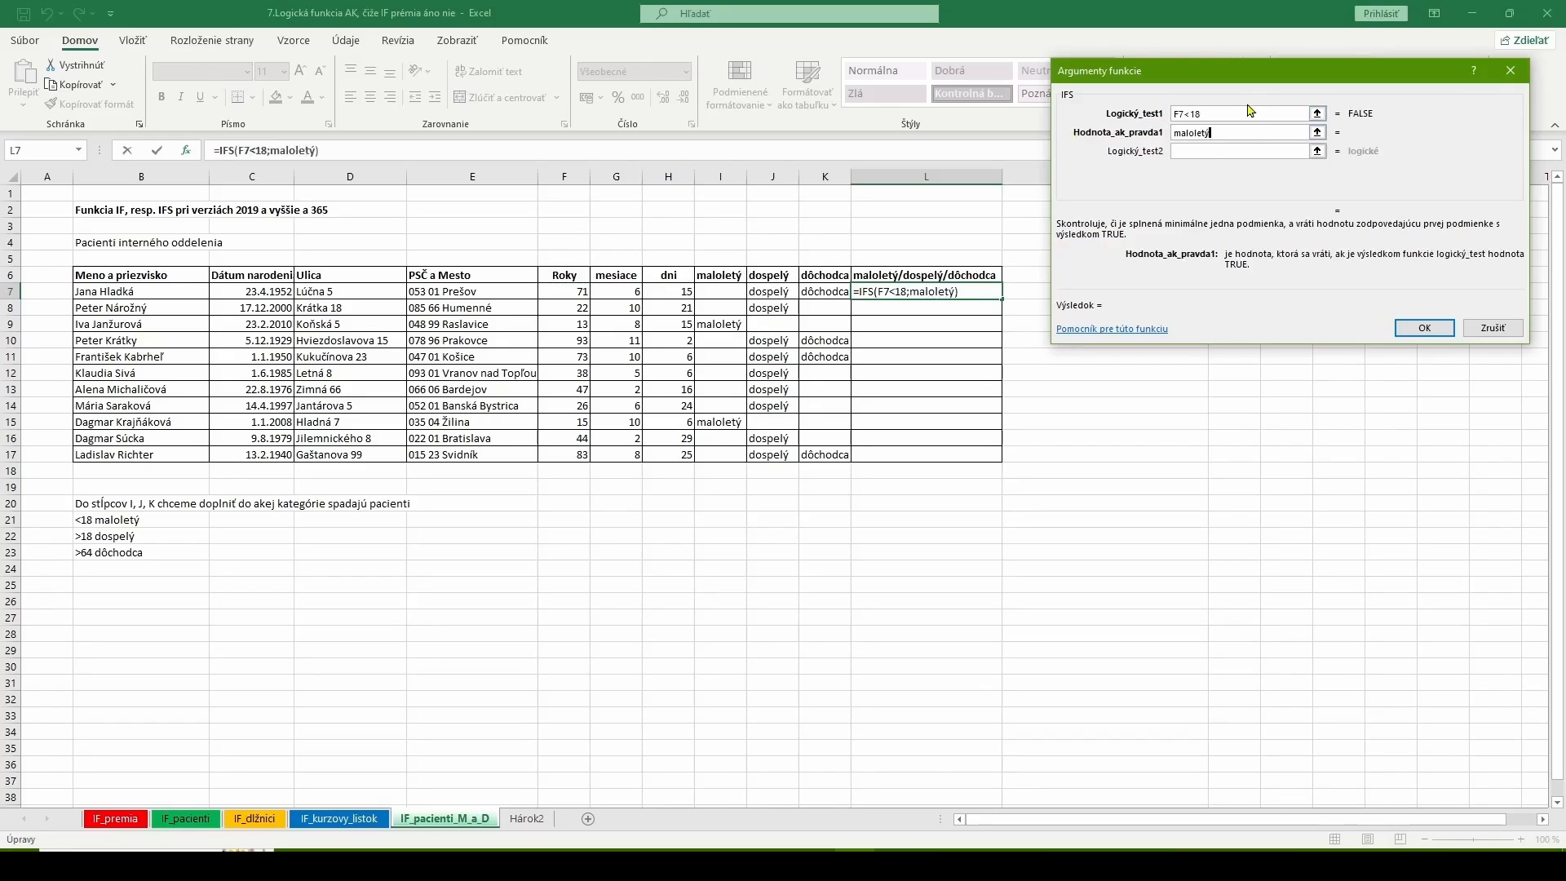
Add a second IFS condition with the test F7>=64 returning "dôchodca".
{"action": "left_click", "coordinate": [1182, 151]}
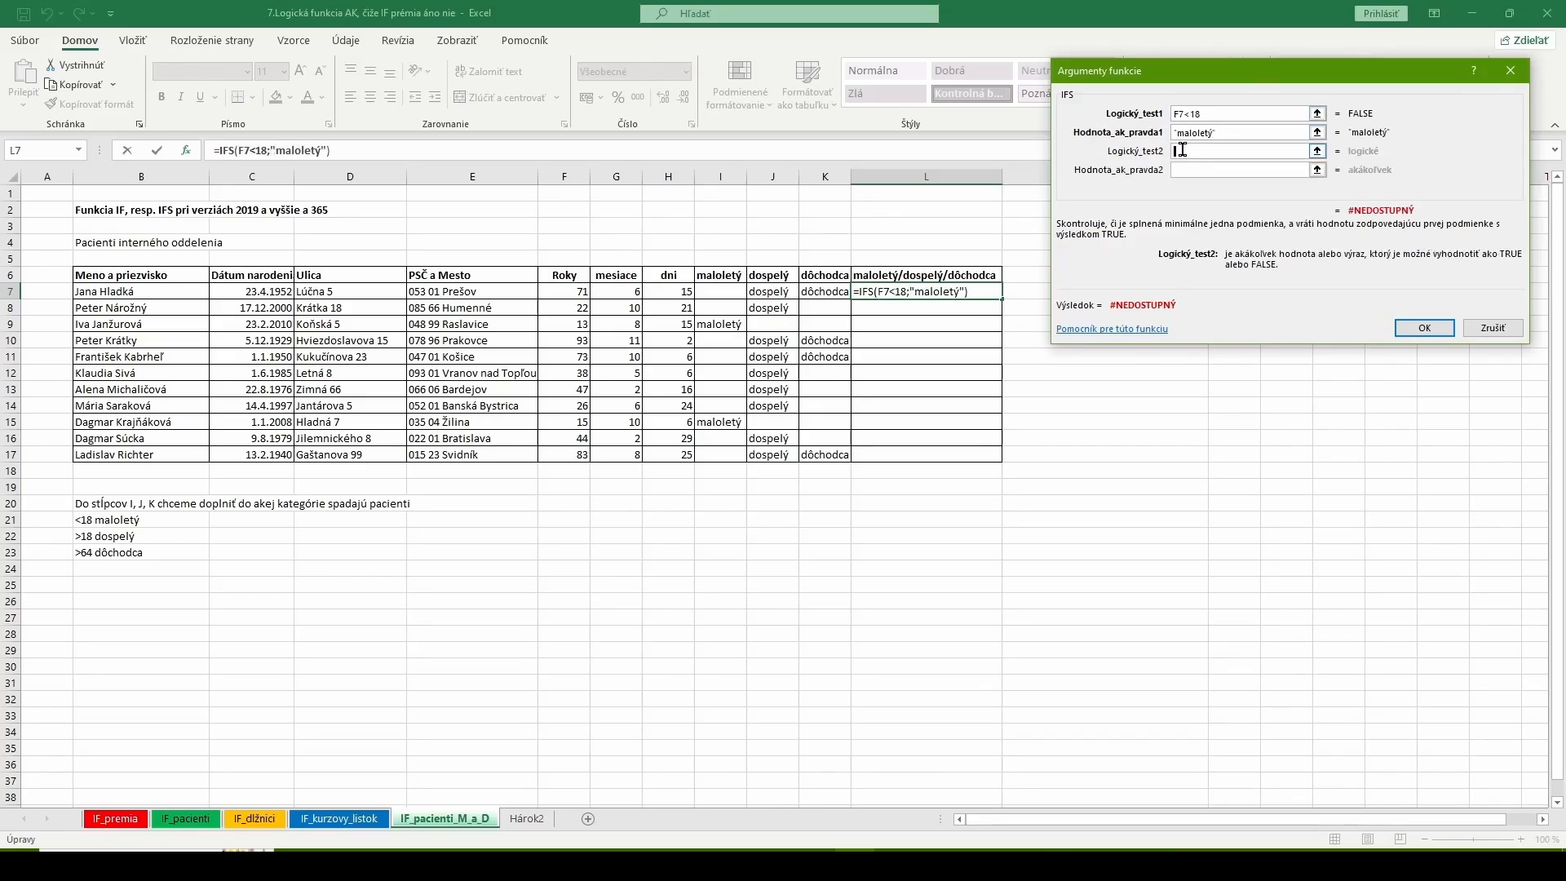
{"action": "left_click", "coordinate": [555, 295]}
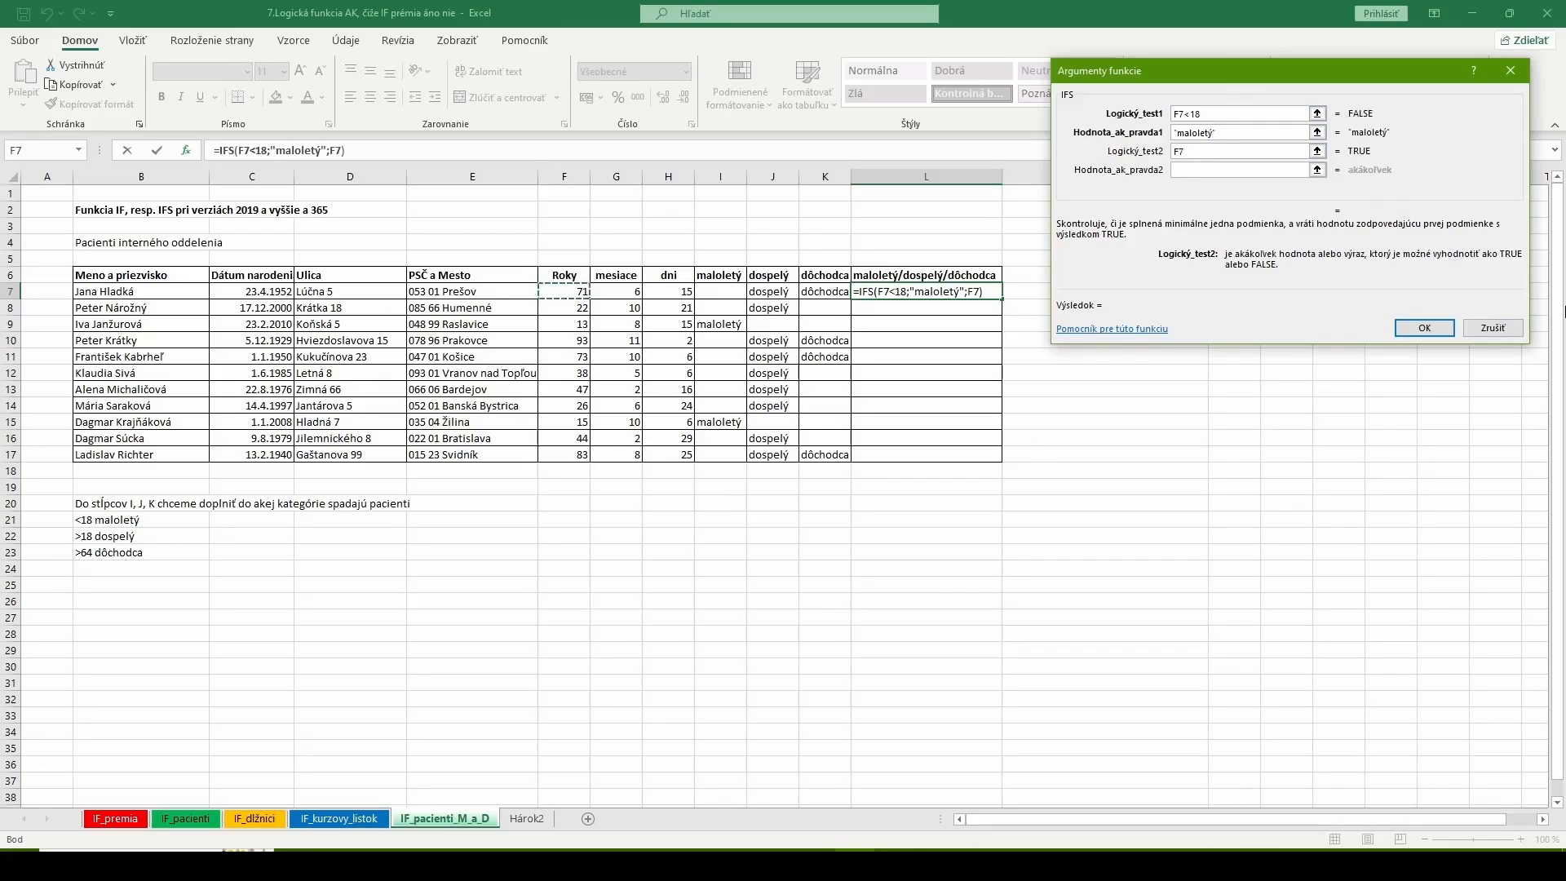
{"action": "type", "text": ">=64"}
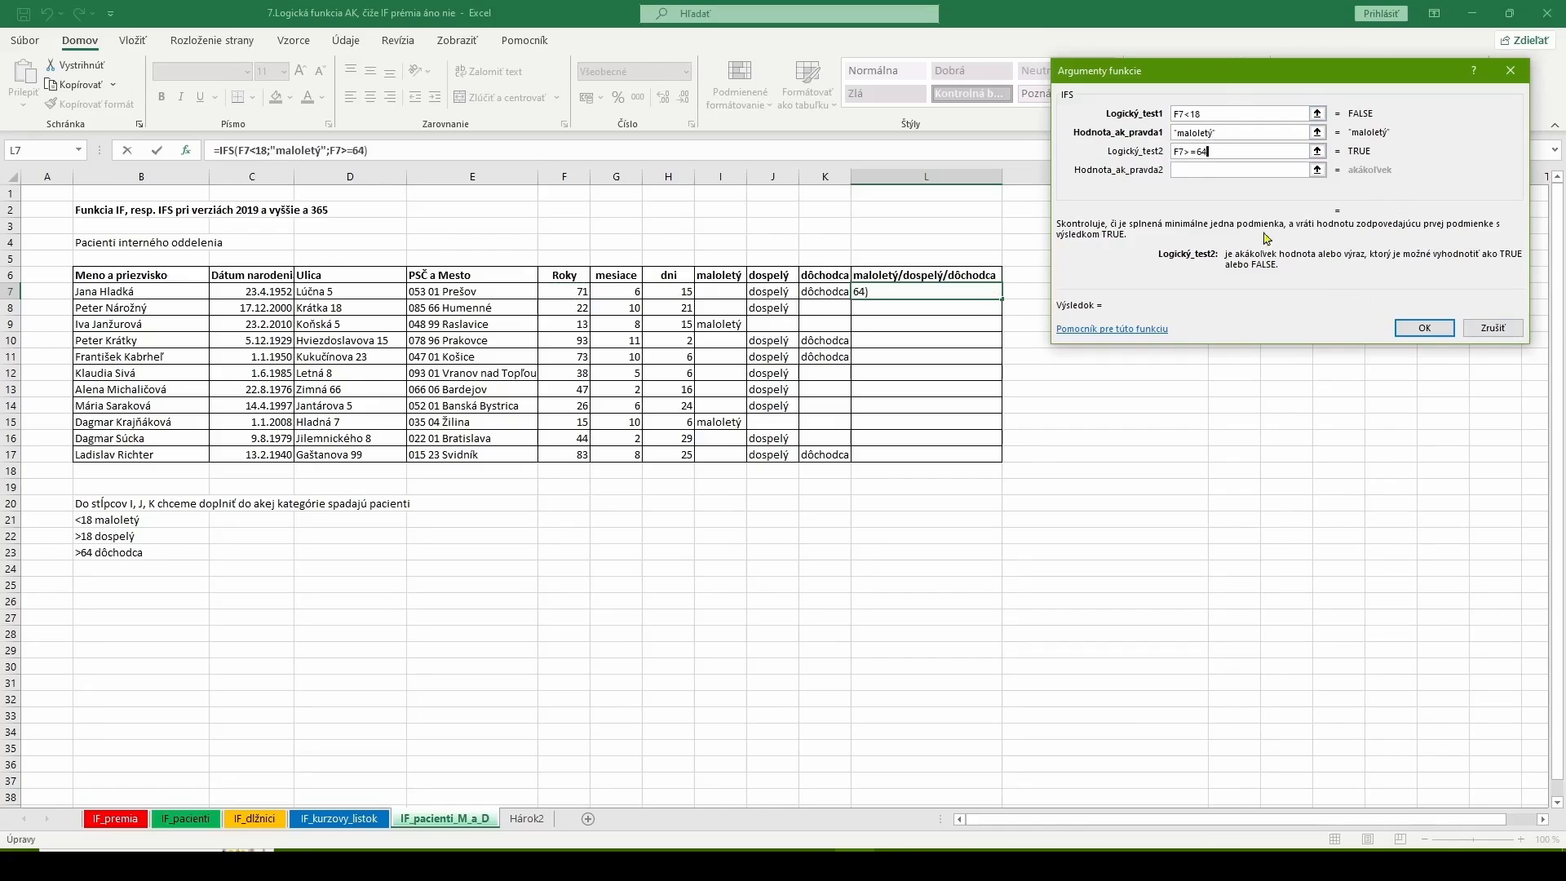
{"action": "left_click", "coordinate": [1193, 169]}
{"action": "type", "text": "dôchodca"}
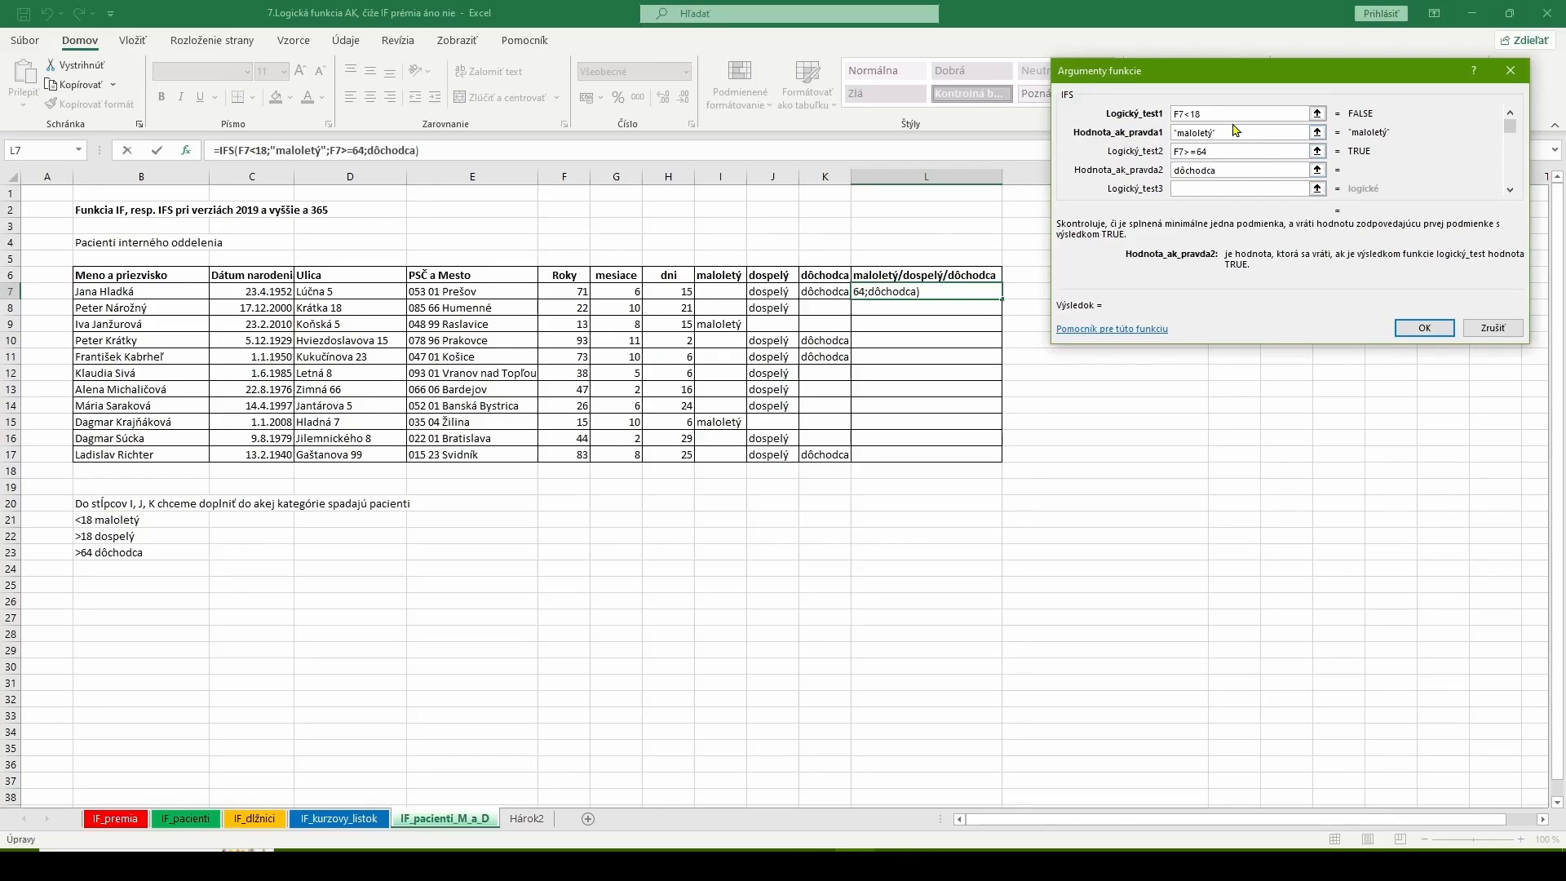
Add a third IFS condition with the test F7<64 returning "dospelý".
{"action": "left_click", "coordinate": [1192, 186]}
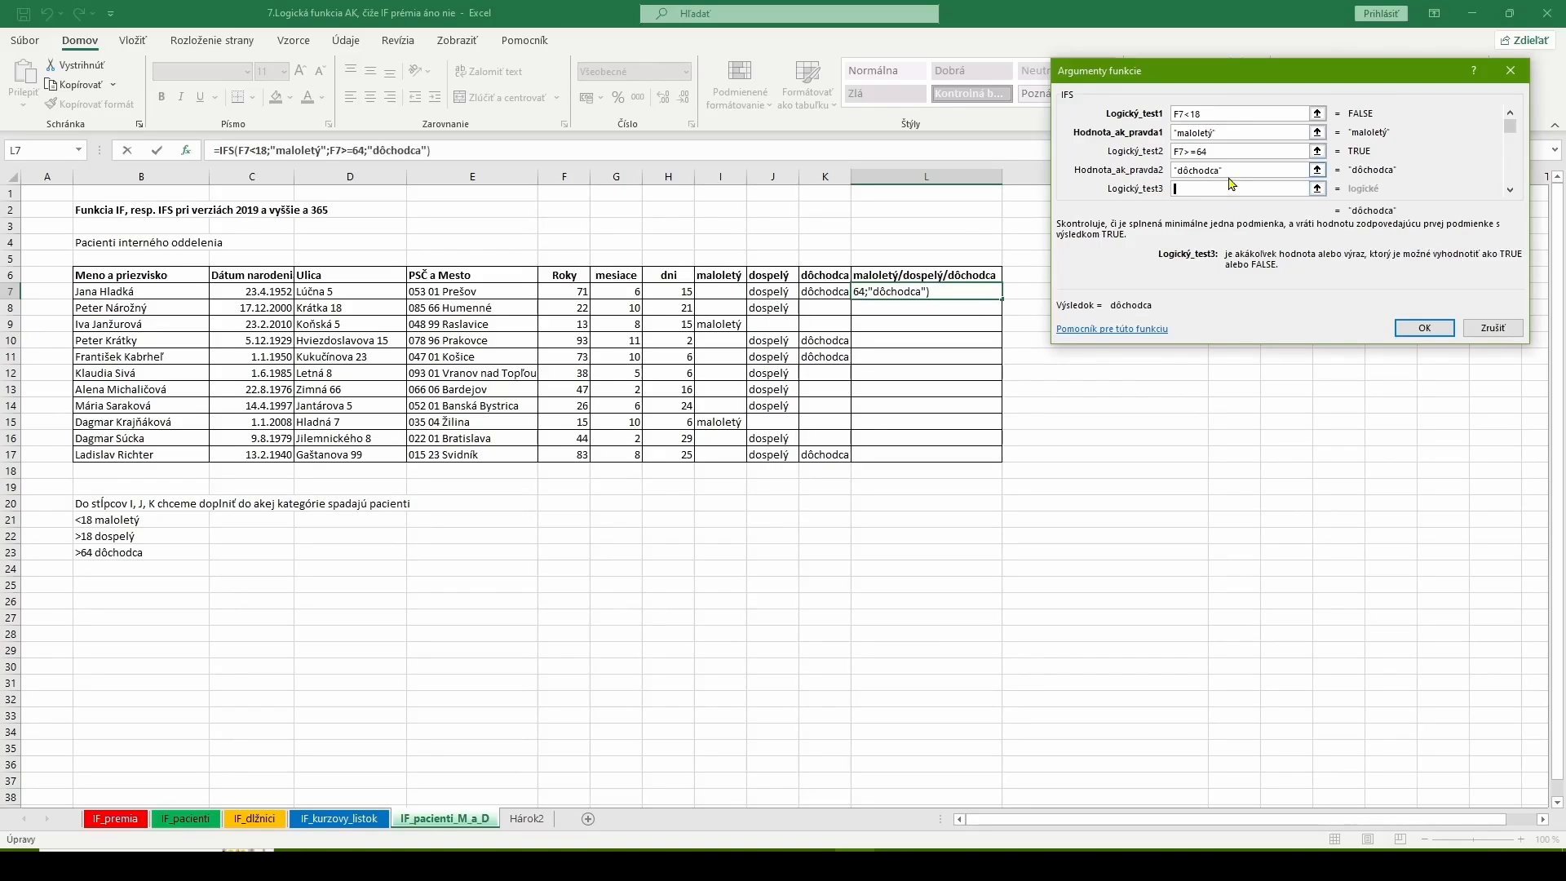
{"action": "left_click", "coordinate": [567, 292]}
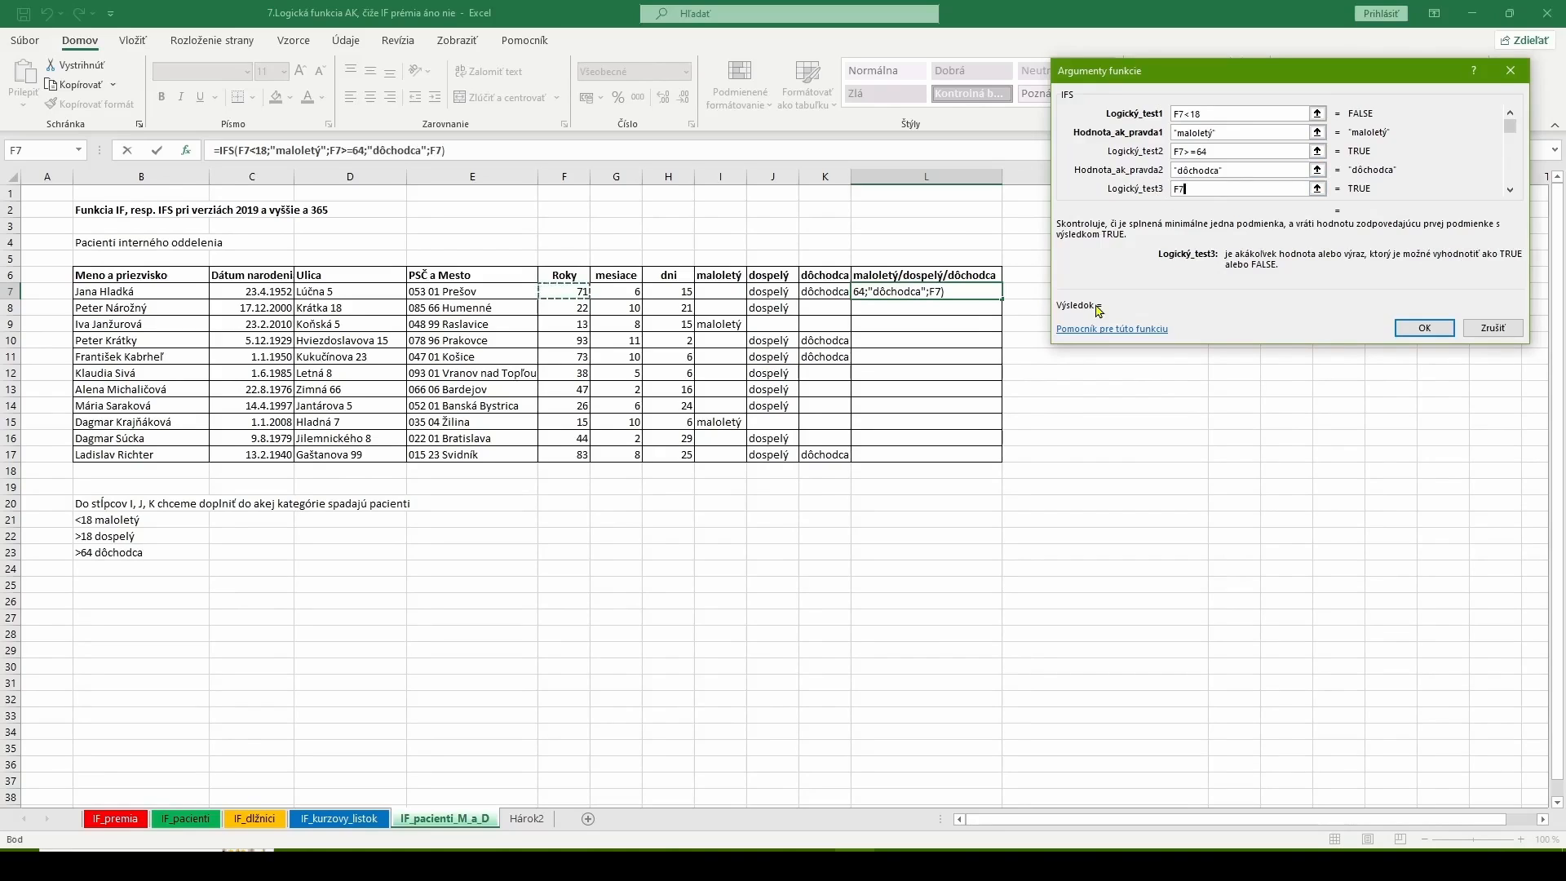
{"action": "type", "text": "<64"}
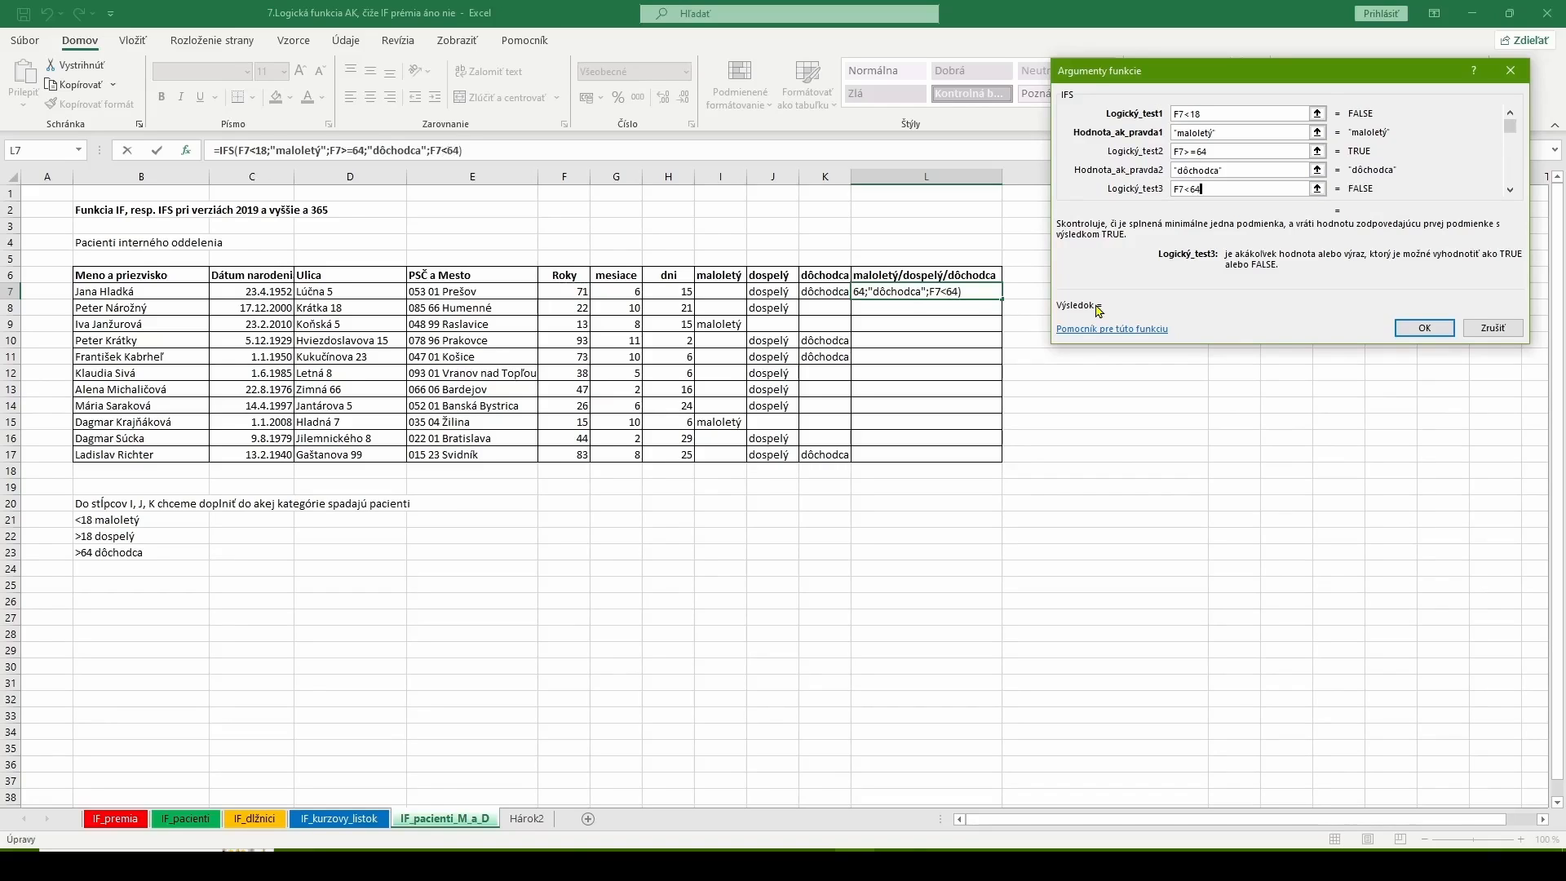
{"action": "left_click", "coordinate": [1511, 193]}
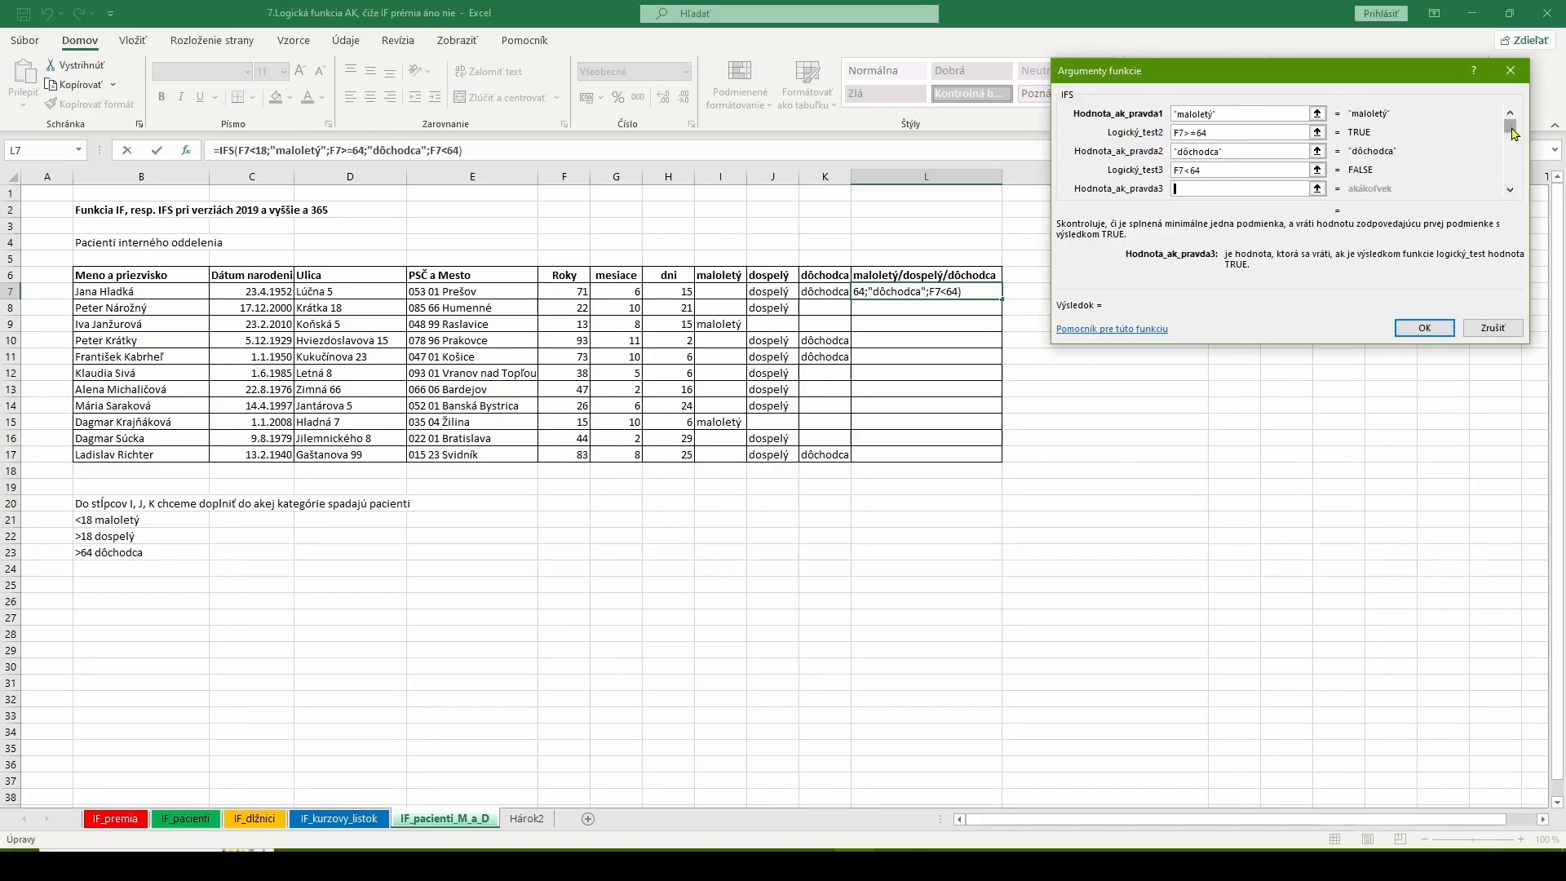
{"action": "left_click_drag", "start_coordinate": [1510, 127], "coordinate": [1501, 197]}
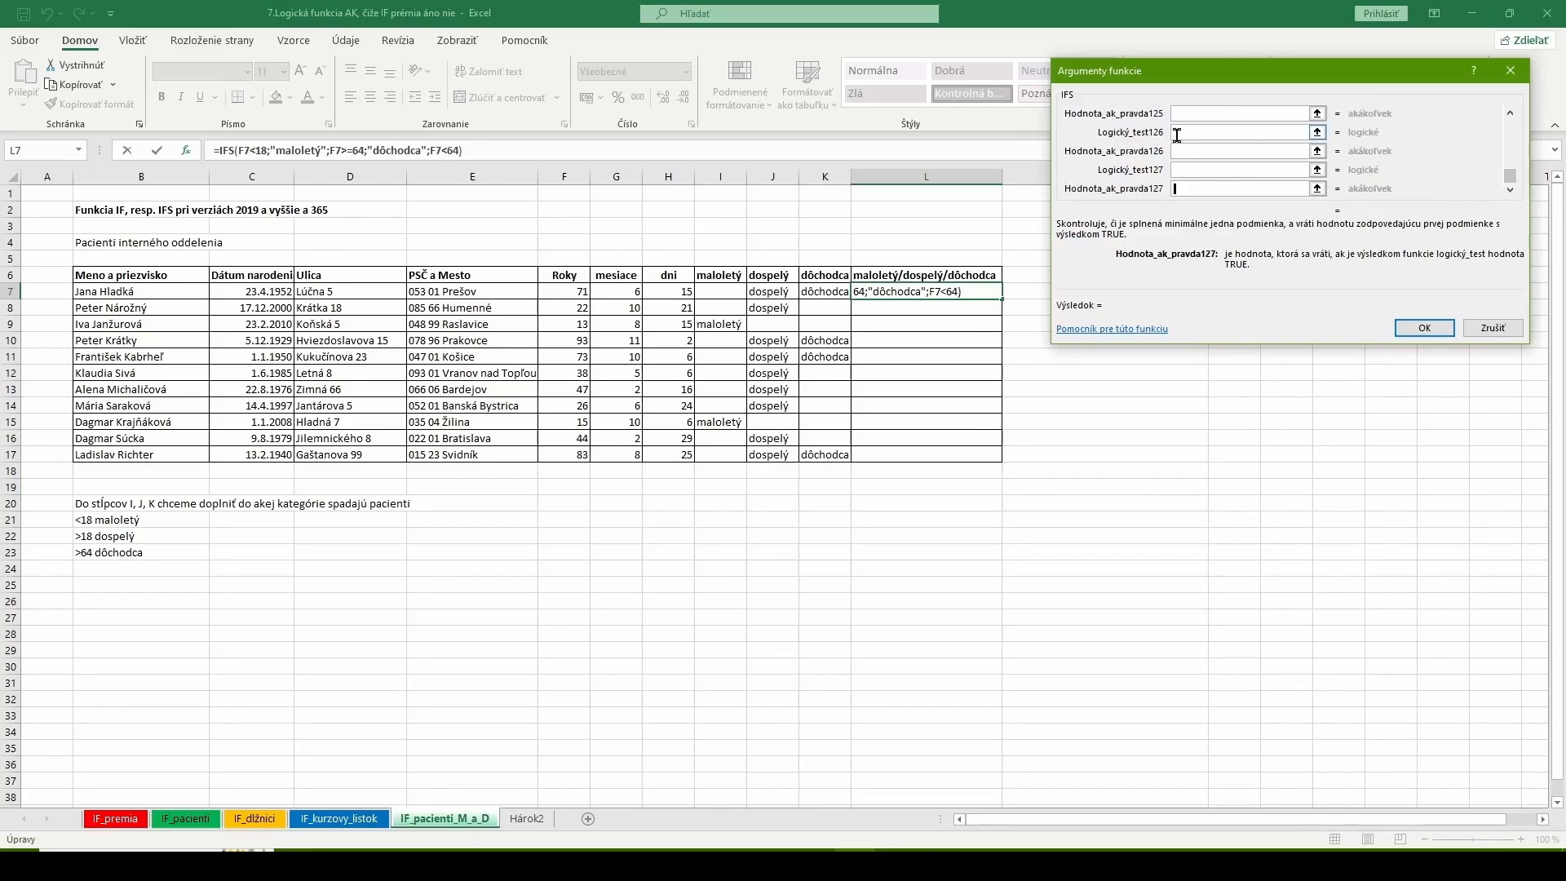
{"action": "left_click_drag", "start_coordinate": [1517, 179], "coordinate": [1510, 123]}
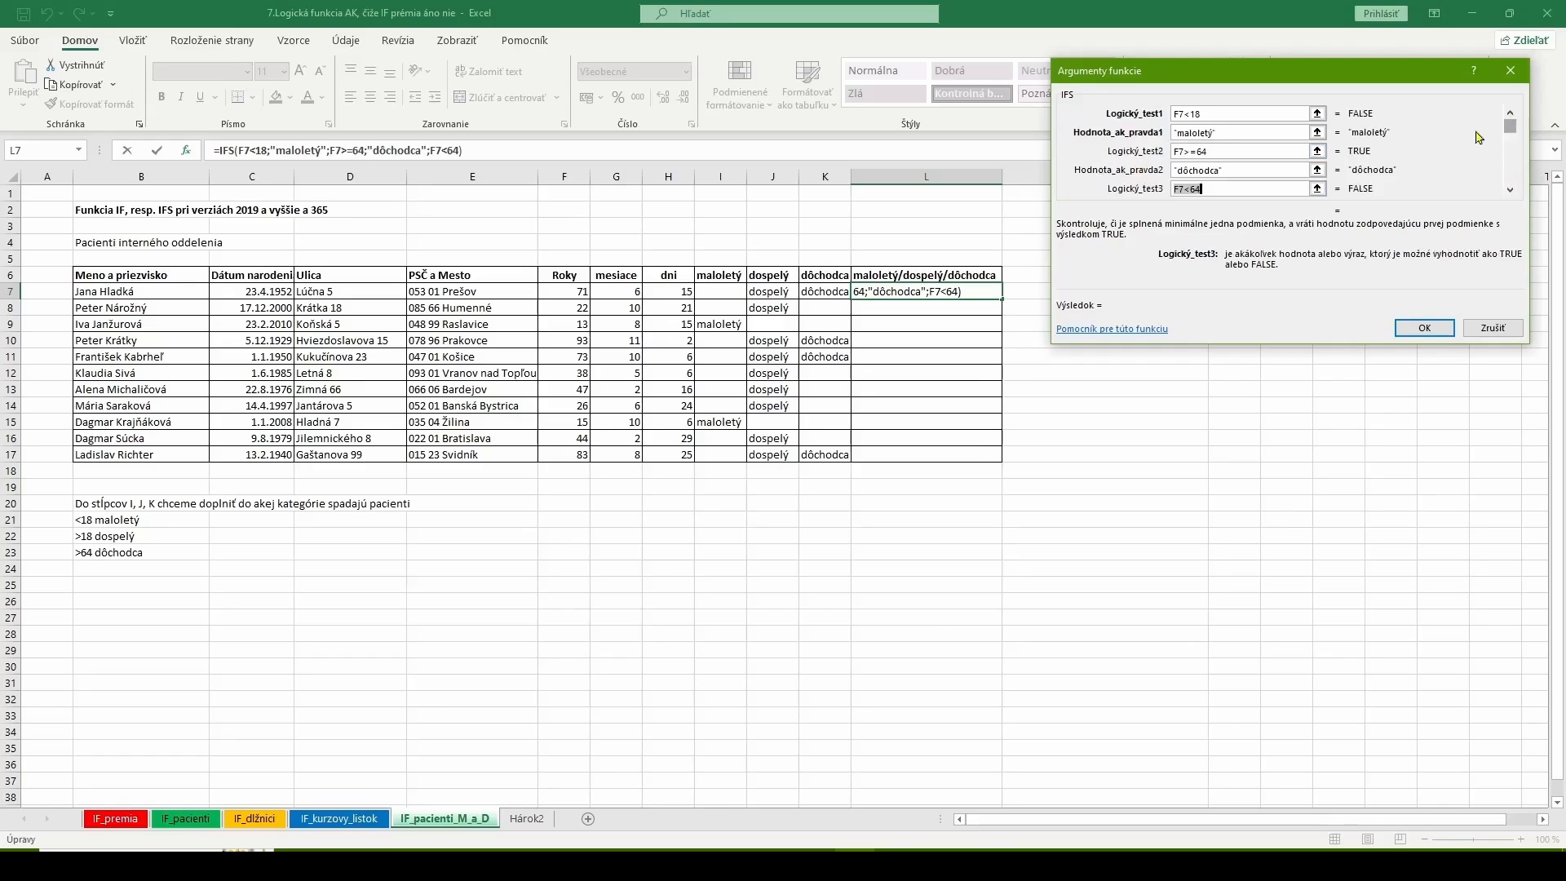
{"action": "left_click", "coordinate": [1504, 191]}
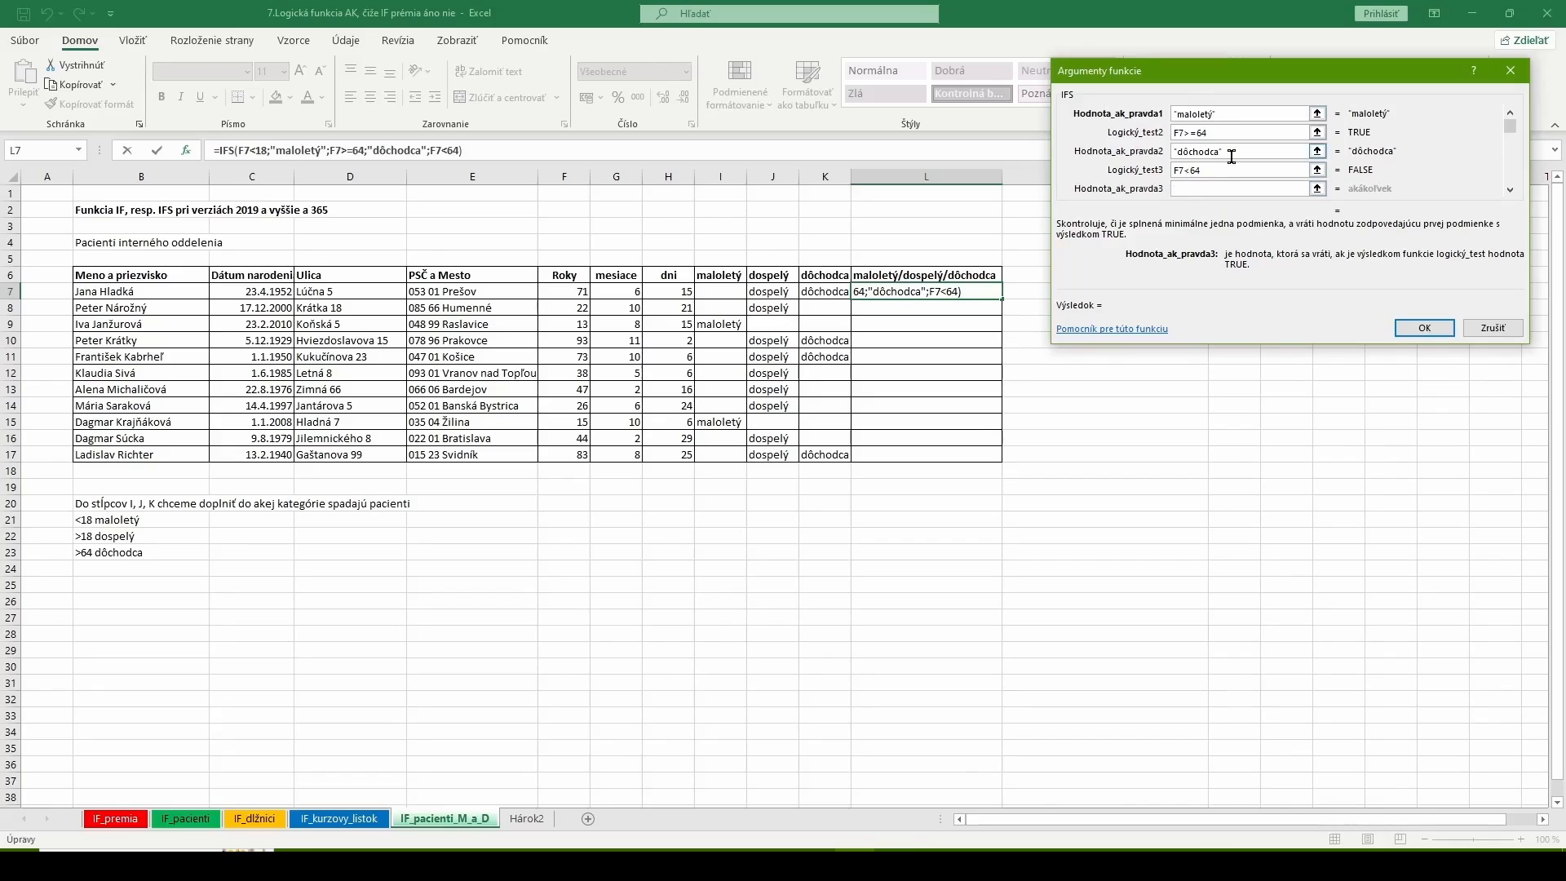
{"action": "type", "text": "dospelý"}
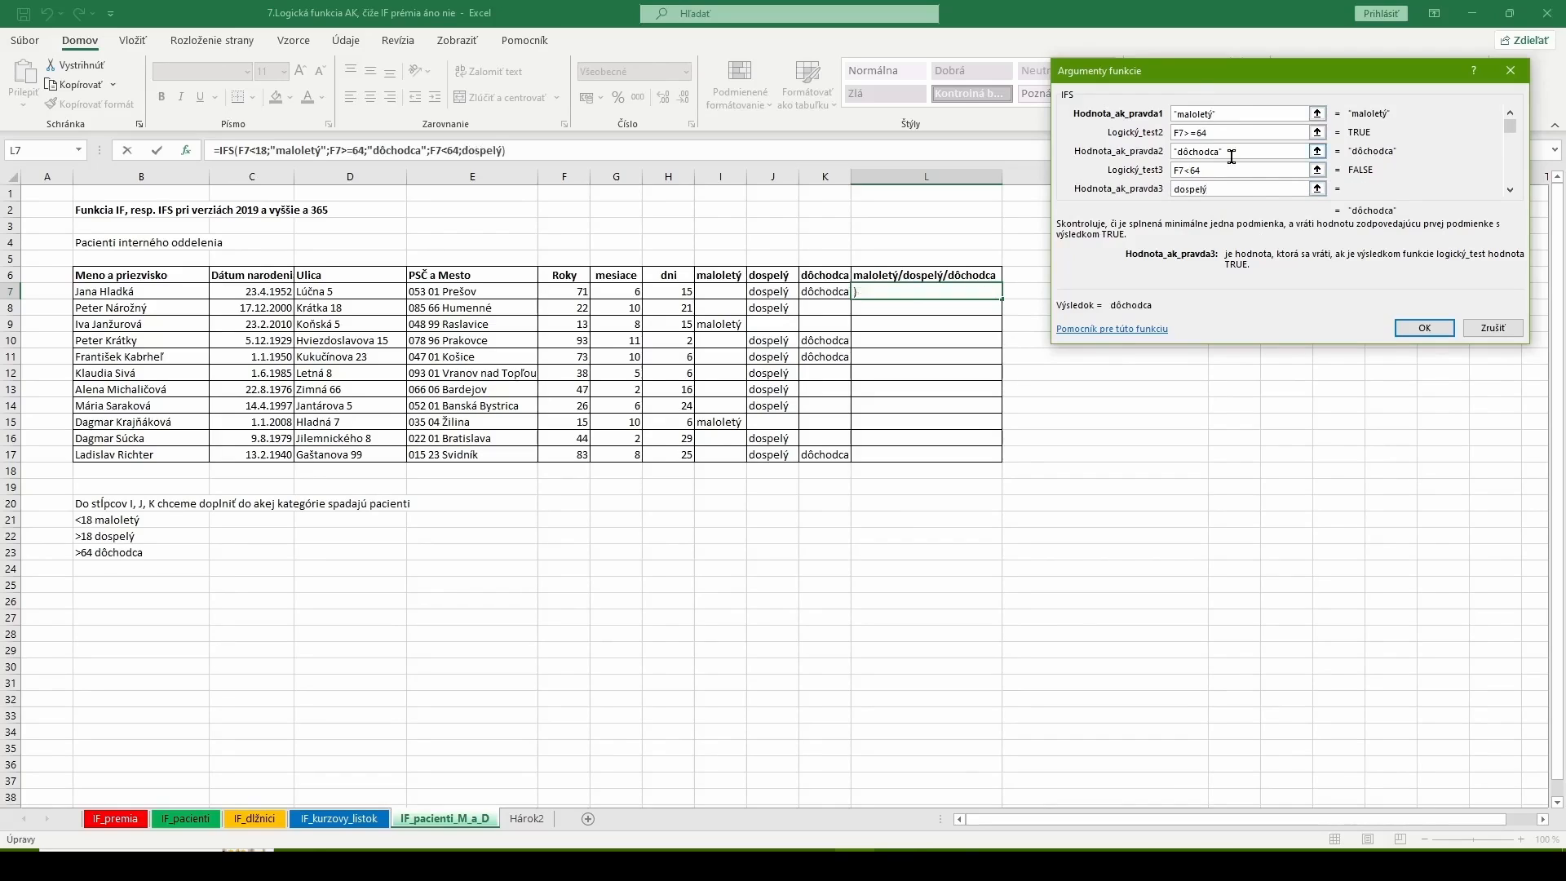
Enter the completed IFS formula in L7 and fill it down the maloletý/dospelý/dôchodca column to L17.
{"action": "left_click", "coordinate": [1424, 328]}
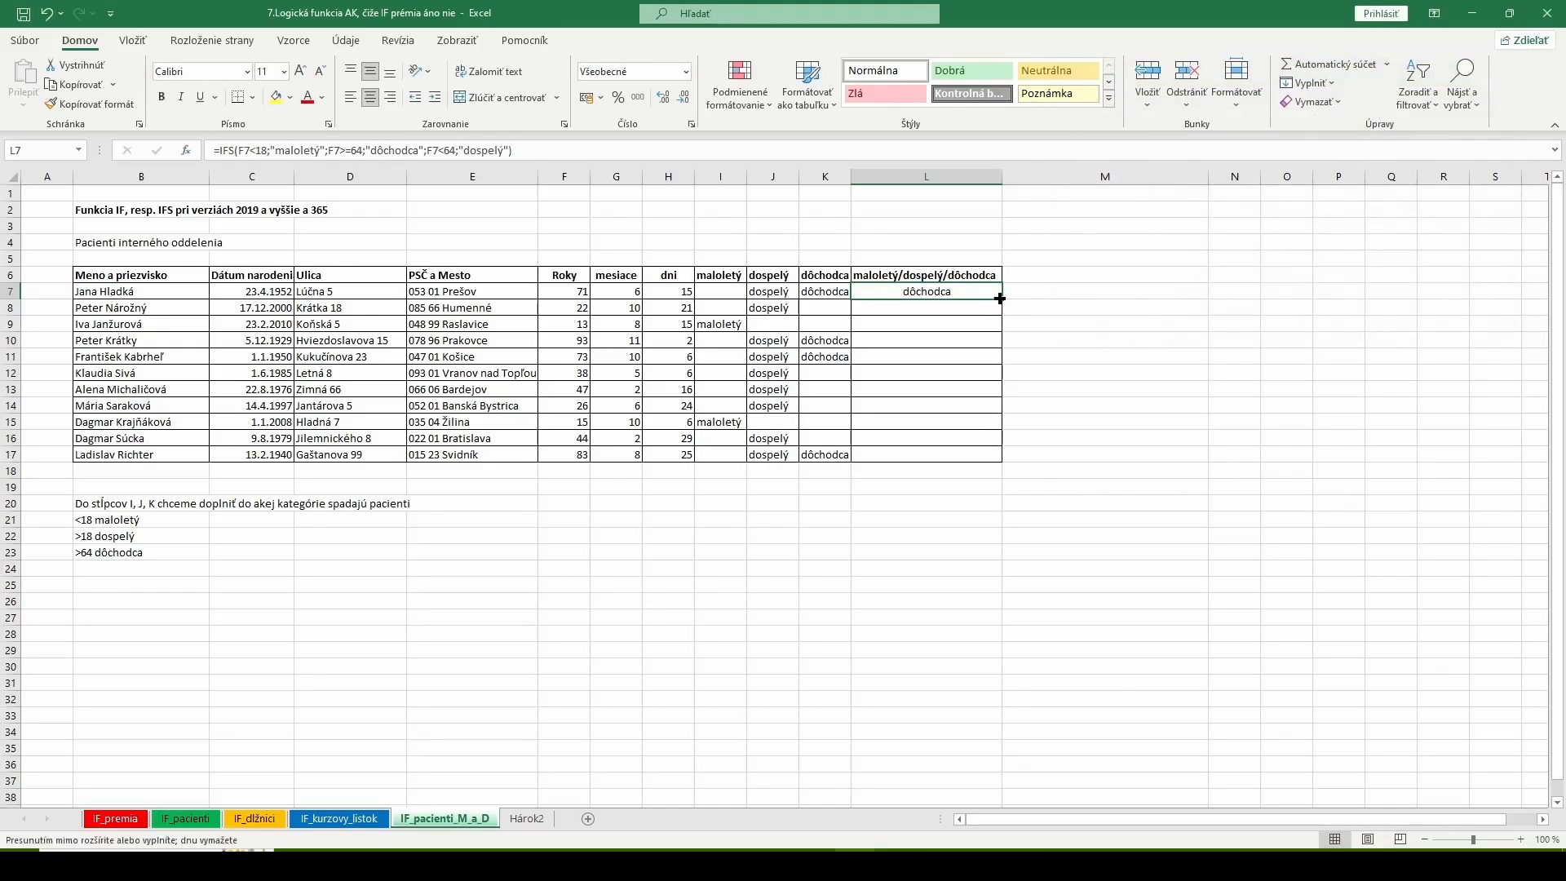
{"action": "double_click", "coordinate": [996, 294]}
{"action": "left_click", "coordinate": [910, 588]}
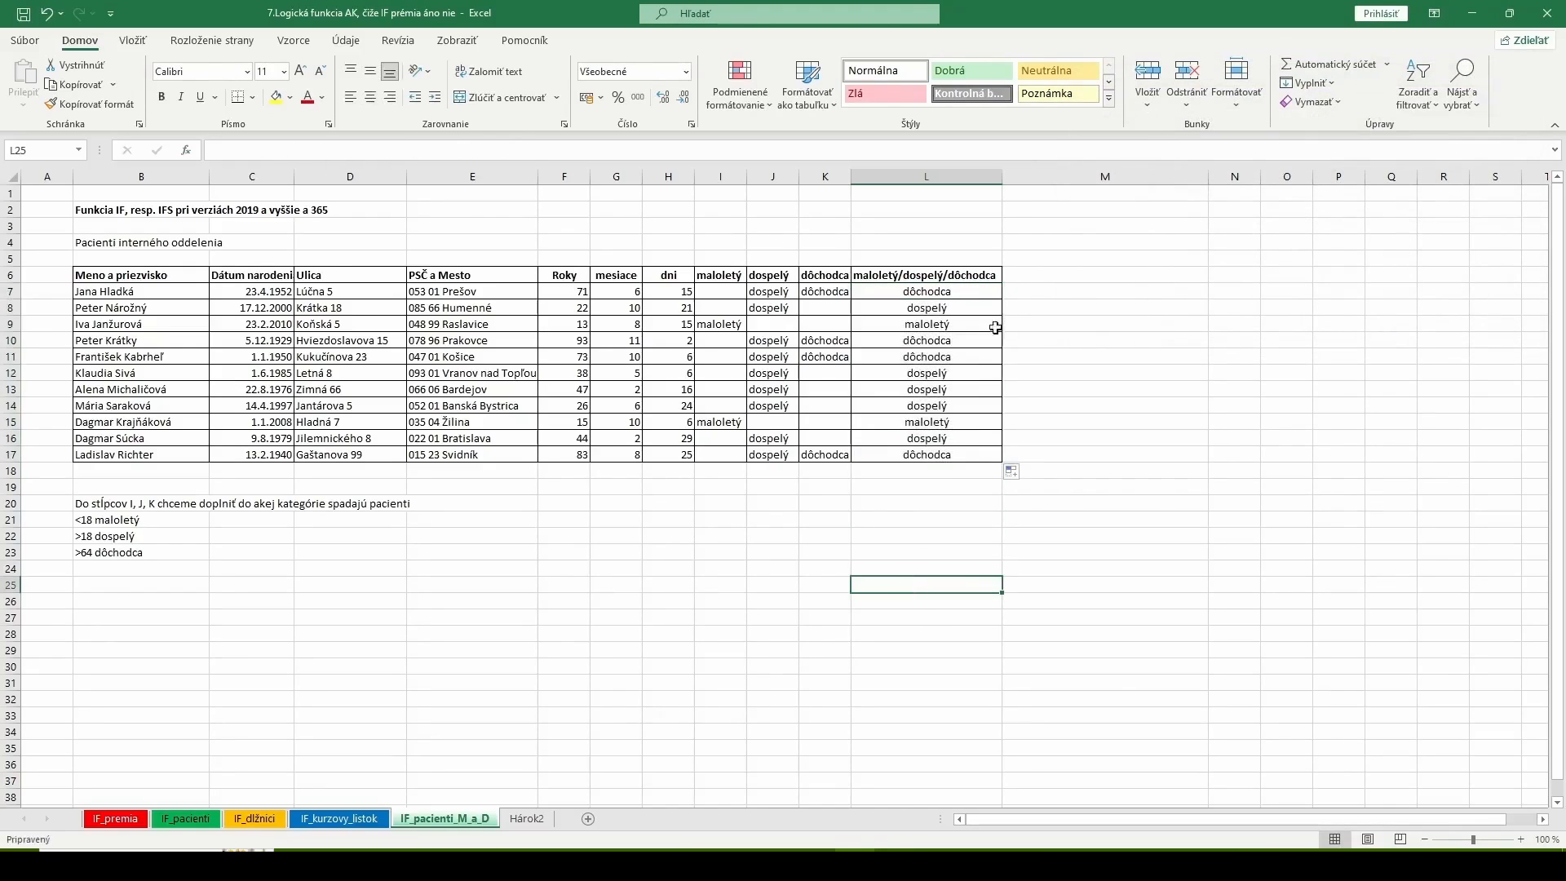